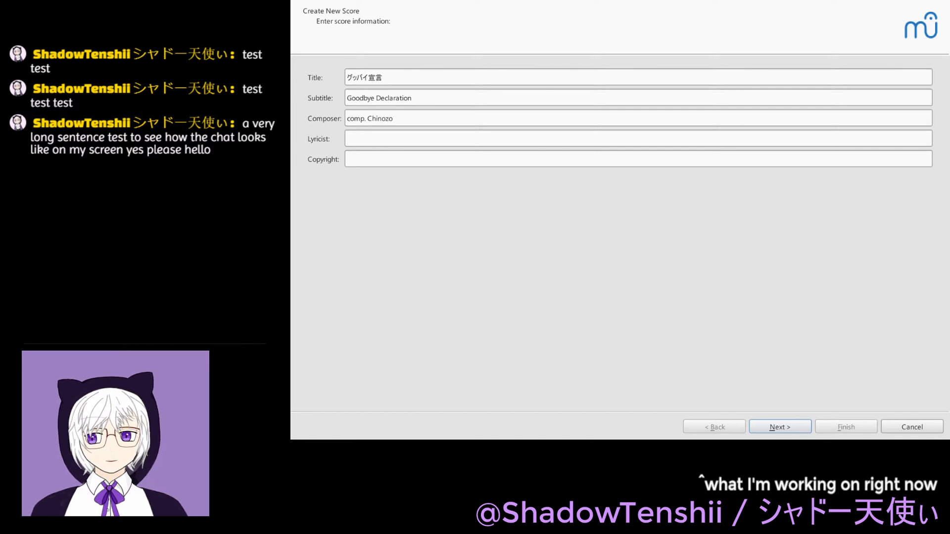
- Choose the solo Piano template and the one-flat key signature for the new score
key(alt+Tab)
click(798, 430)
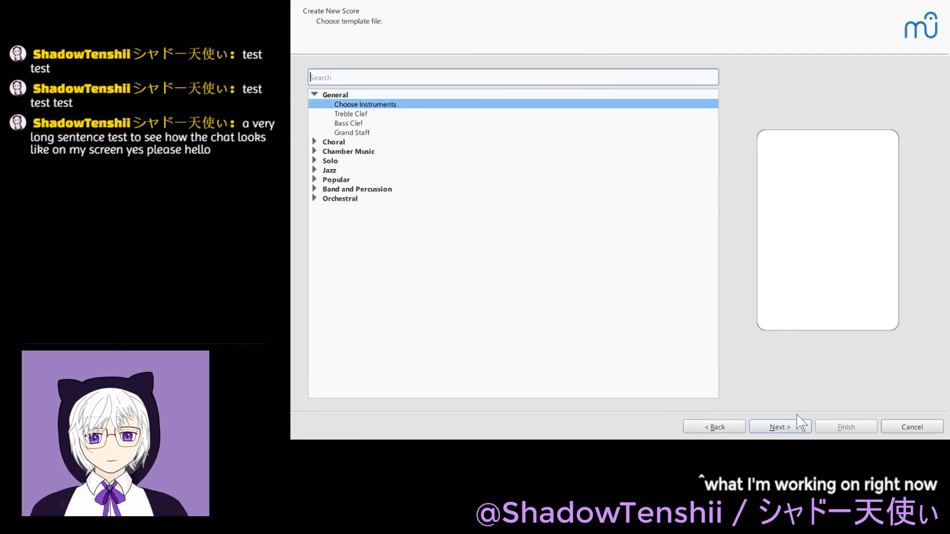
click(329, 163)
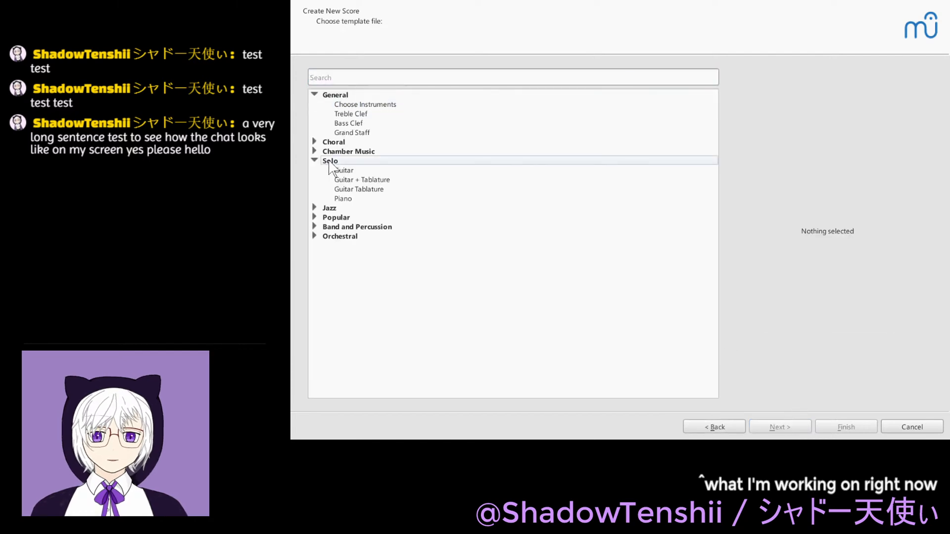
click(360, 198)
click(777, 424)
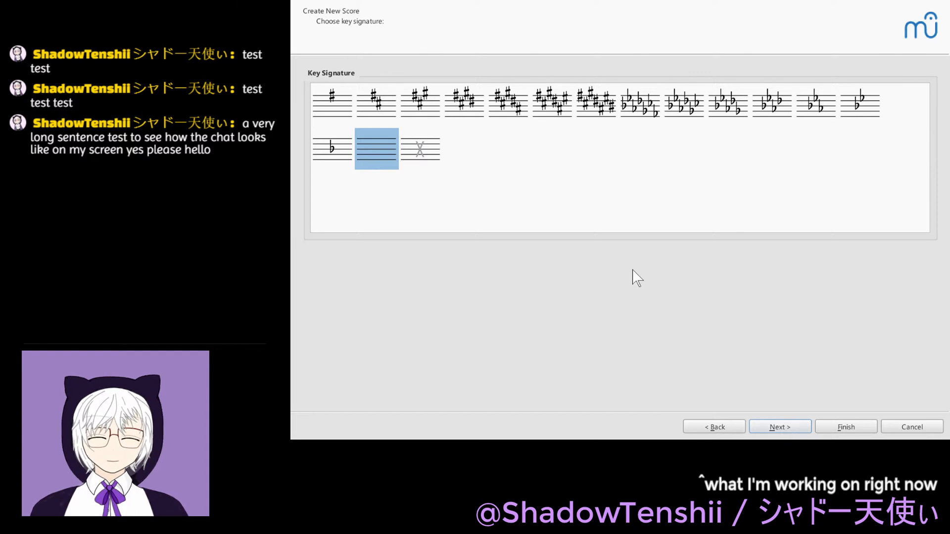
click(327, 148)
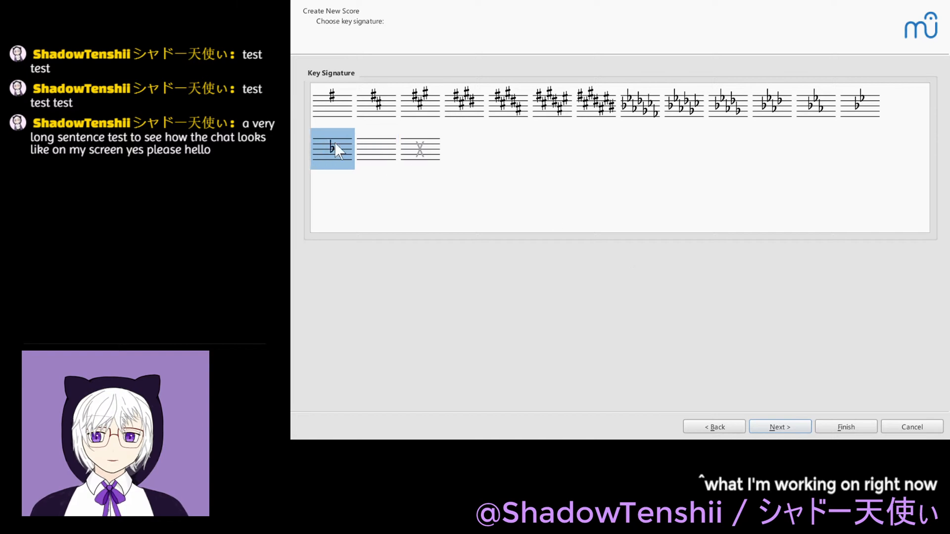
click(800, 430)
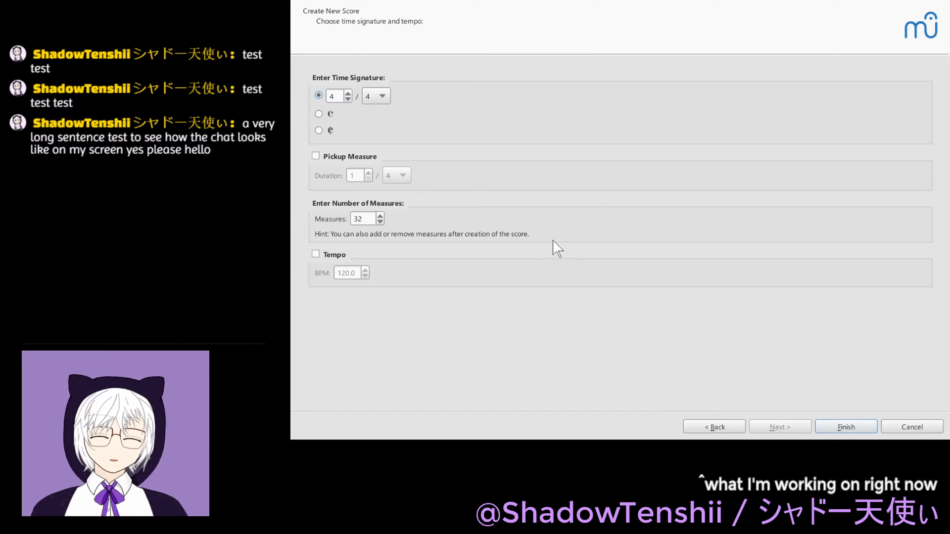
- Set the new score to 128 measures, enable its tempo at 120 BPM, and finish creating it
double_click(357, 218)
text(128)
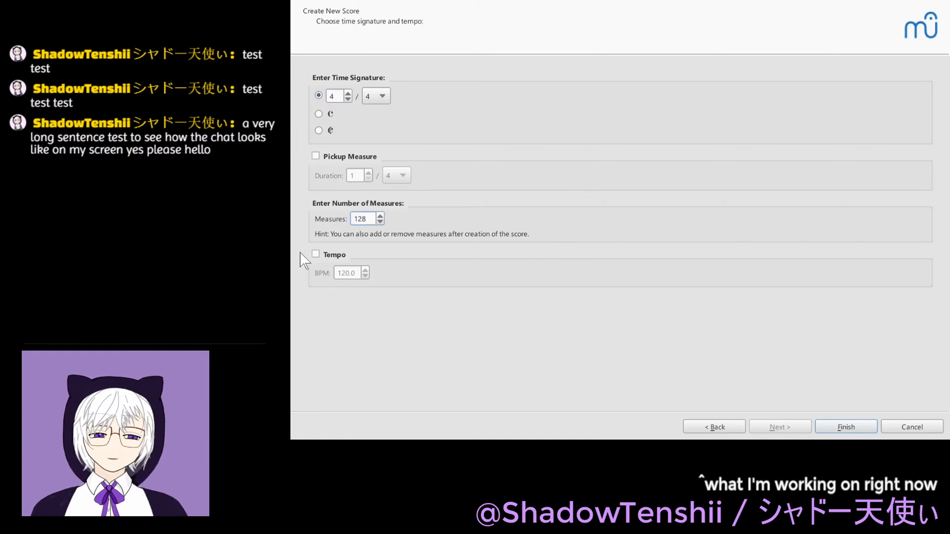
click(336, 255)
click(834, 428)
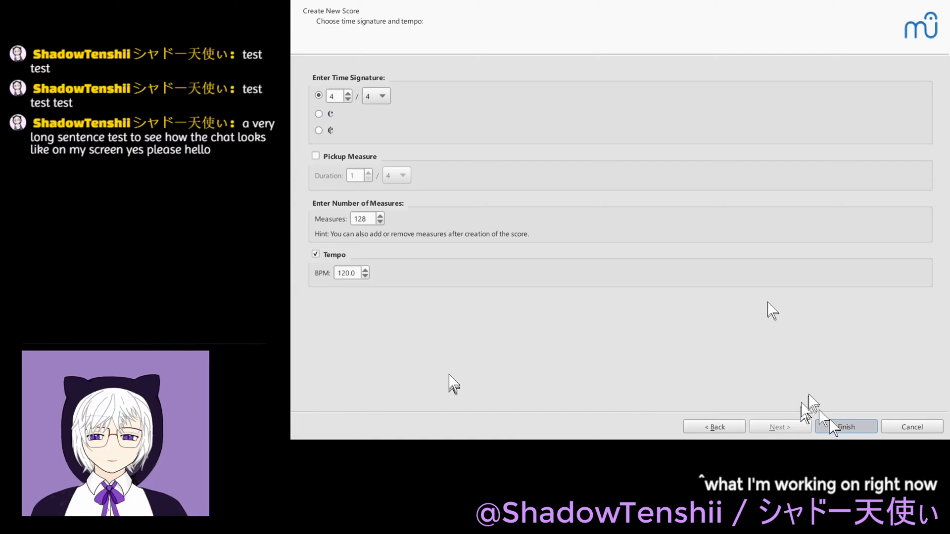
click(834, 427)
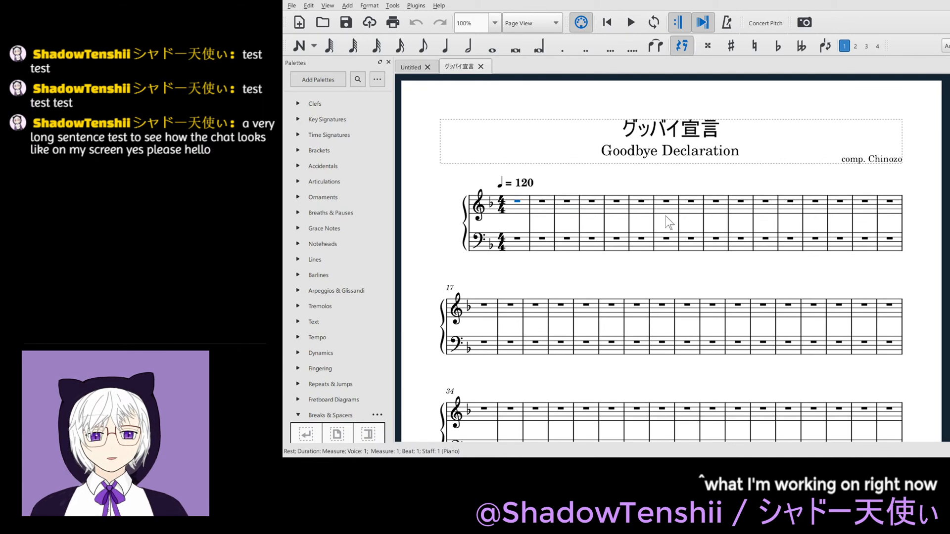
- Divide measure 1 of the treble staff into quarter rests, with beat 3 split into two eighth rests
key(5)
key(Right)
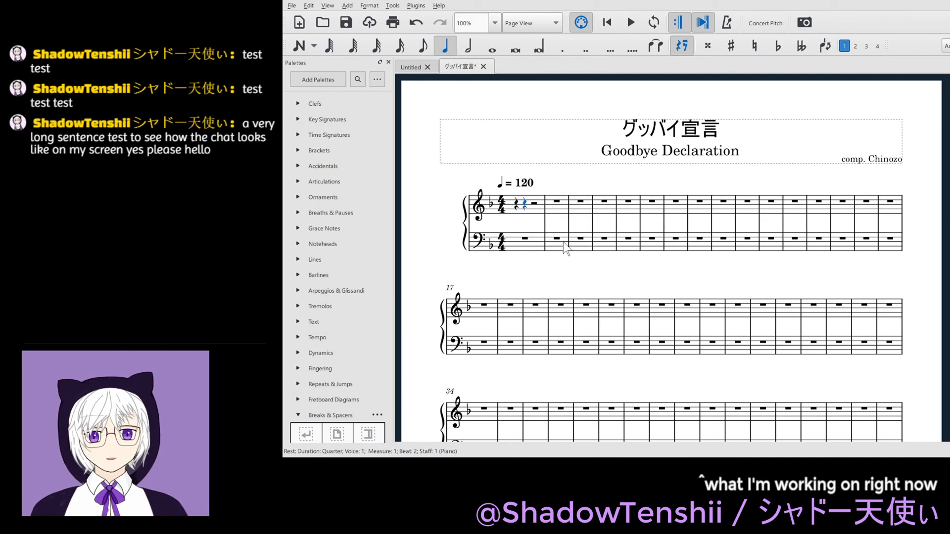
key(Right)
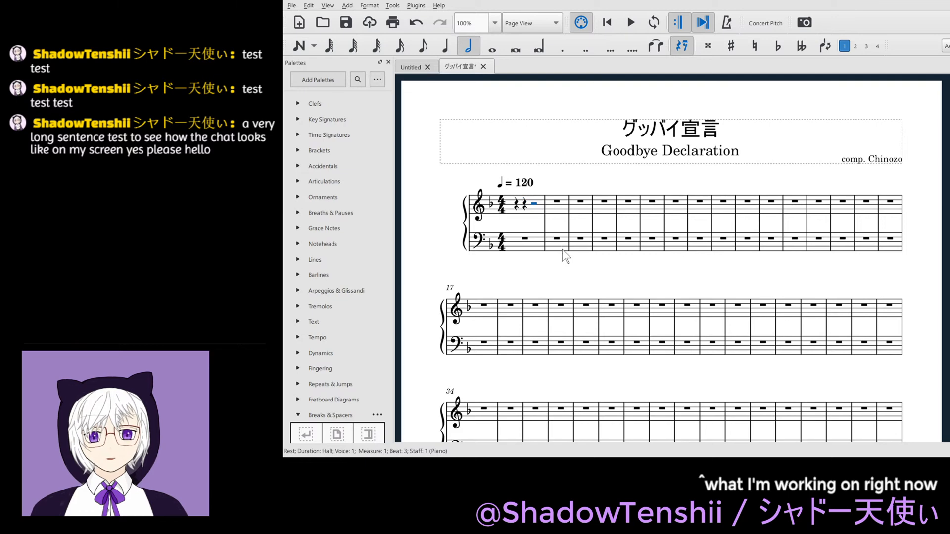
key(5)
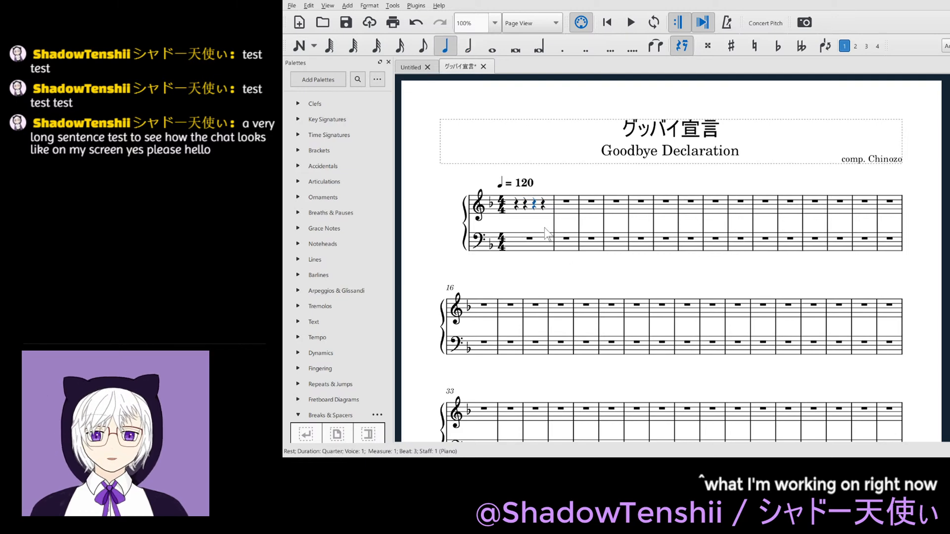
key(Escape)
click(523, 206)
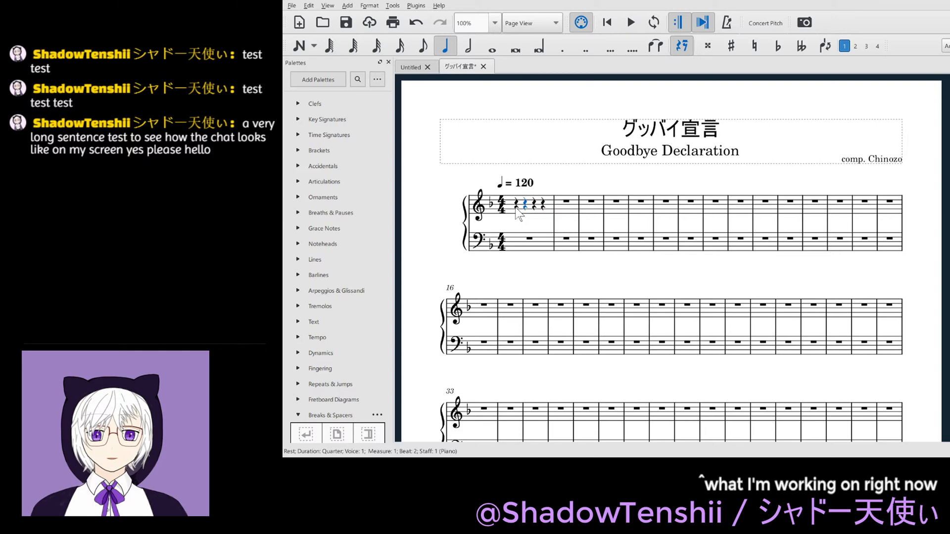
click(516, 207)
key(Right)
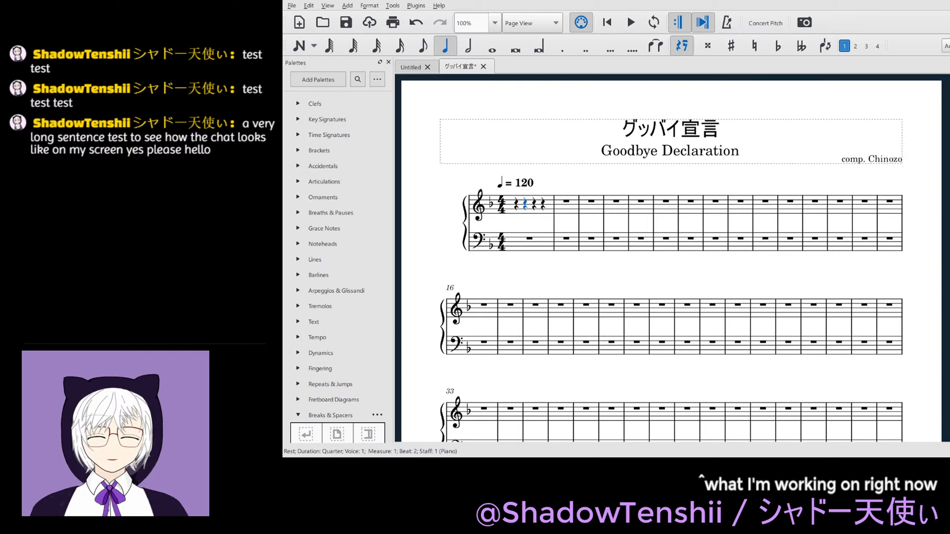
click(535, 205)
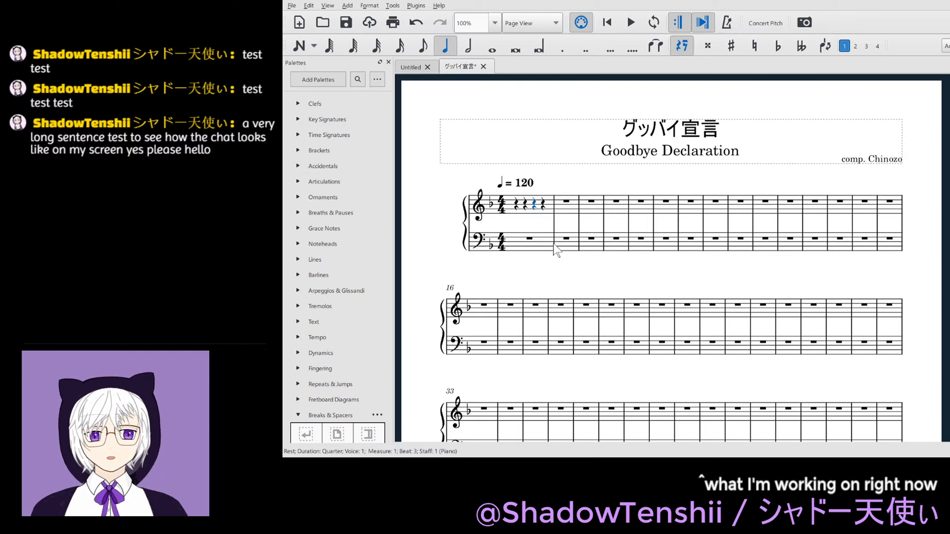
key(4)
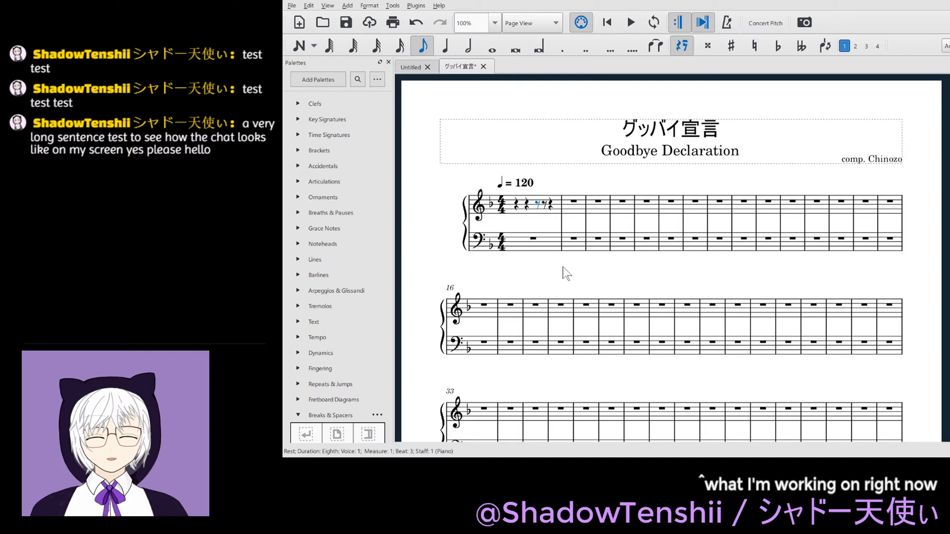
- Enter an eighth-note D5 on the second half of beat 3 in measure 1 of the treble staff
key(Left)
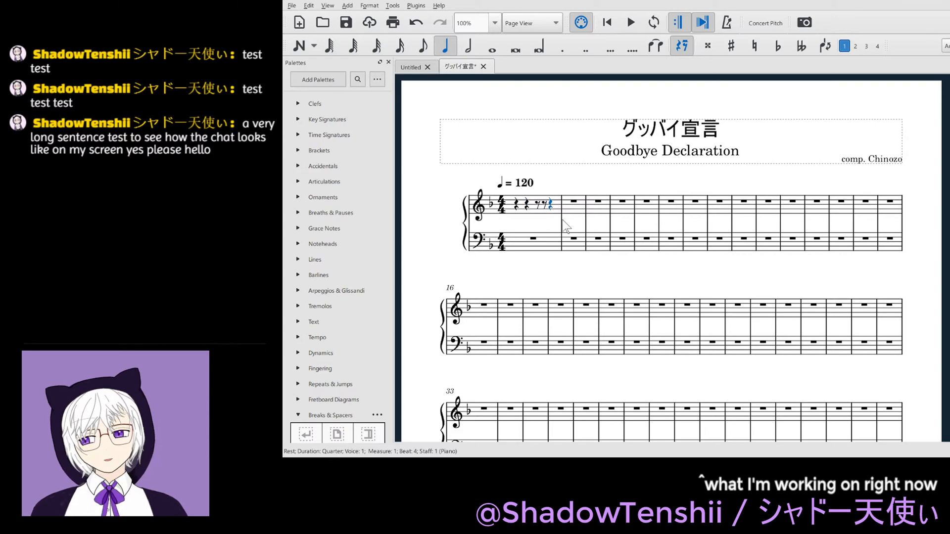
key(Left)
key(d)
key(Right)
key(Escape)
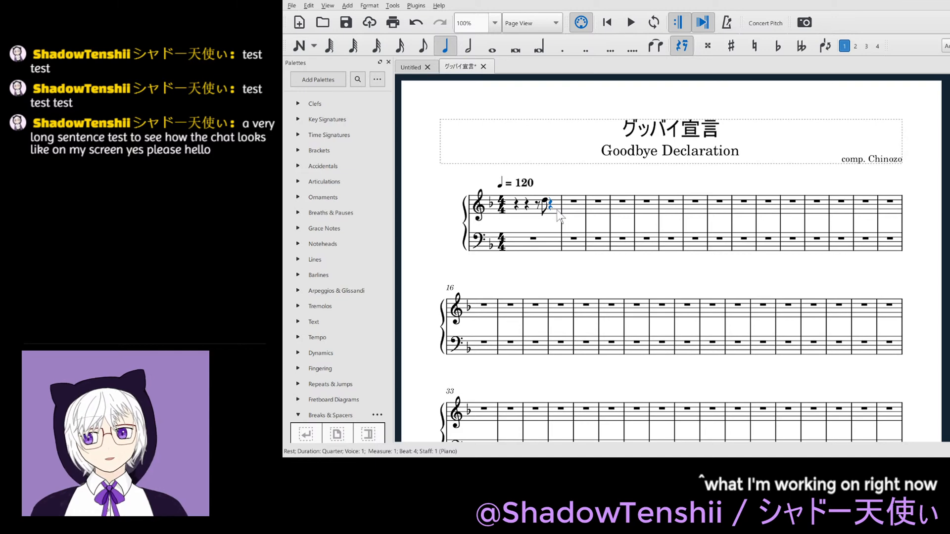
- Fill beat 4 of measure 1 with an eighth-note F5 and sixteenth notes G5 and A♭5
key(4)
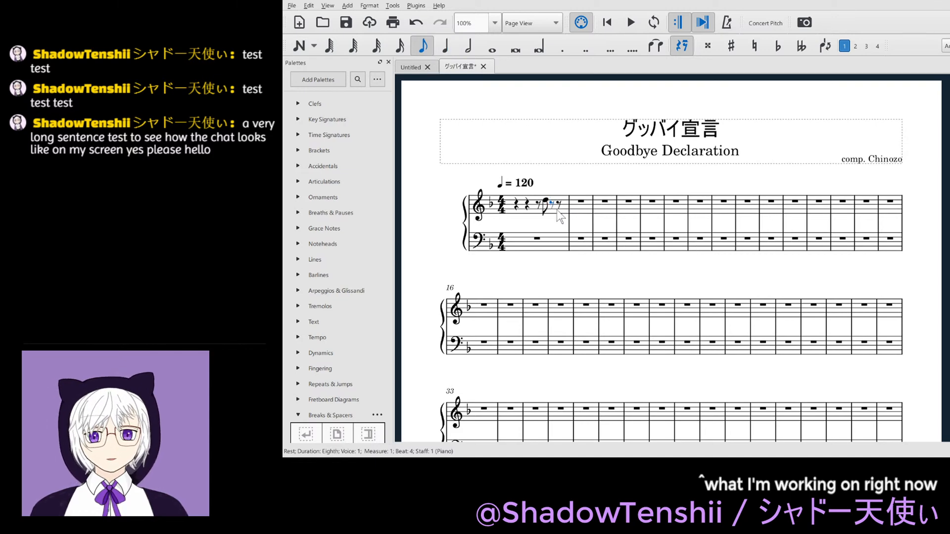
key(n)
key(f)
key(3)
key(g)
key(a)
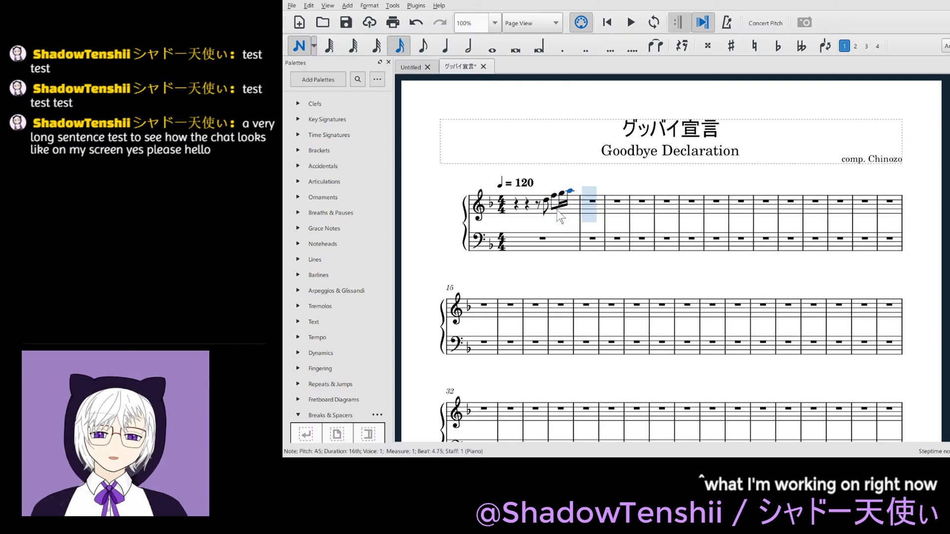
key(Down)
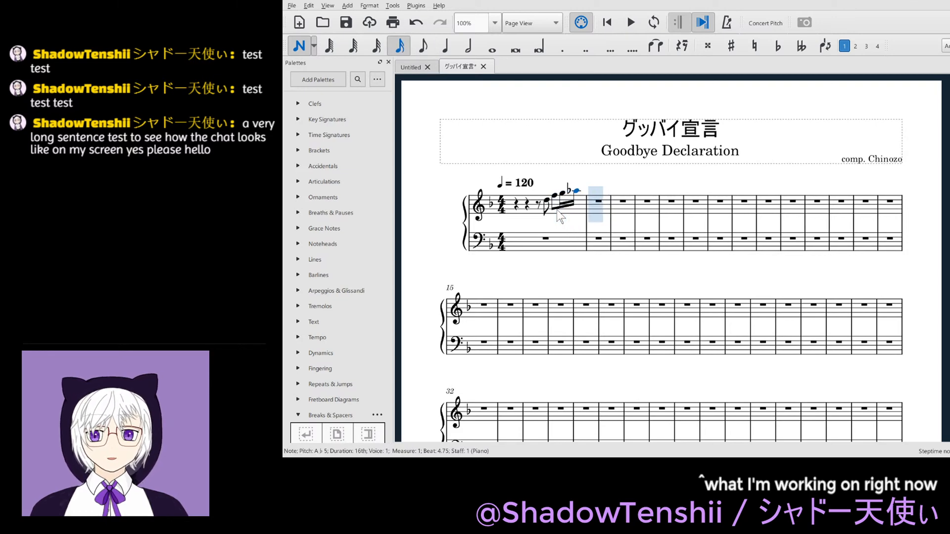
key(Escape)
- Enter eighth notes A5, D5, C5 and D5 on the first two beats of measure 2 in the treble staff
key(3)
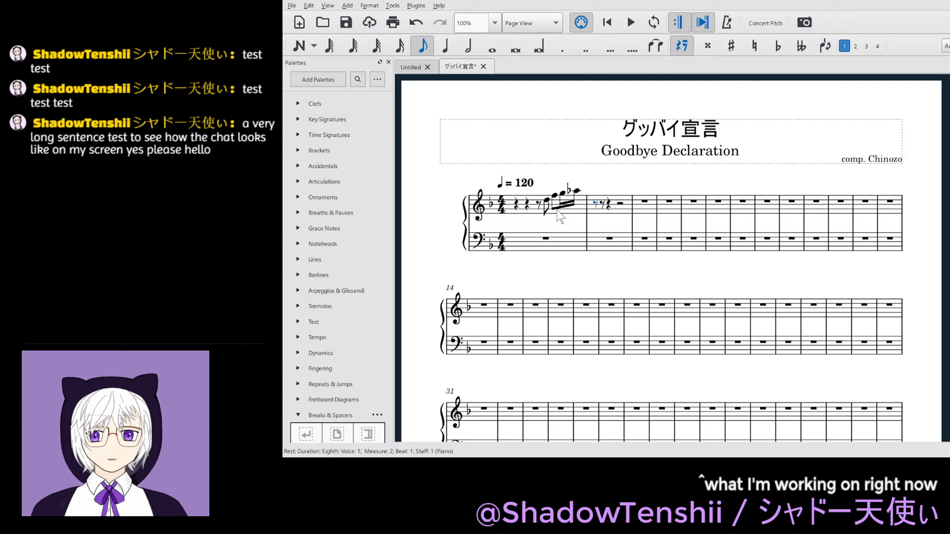
key(n)
key(c)
key(d)
key(ctrl+Down)
key(c)
key(d)
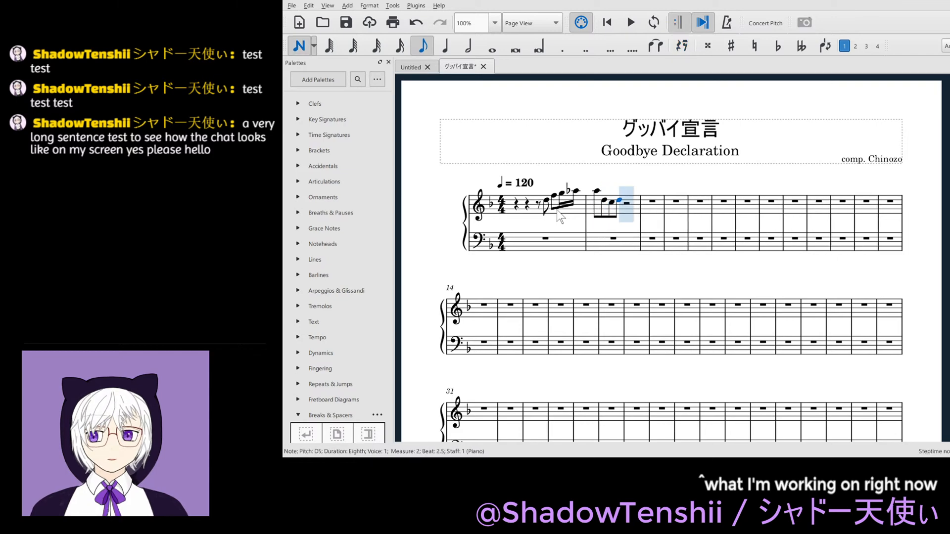
key(Escape)
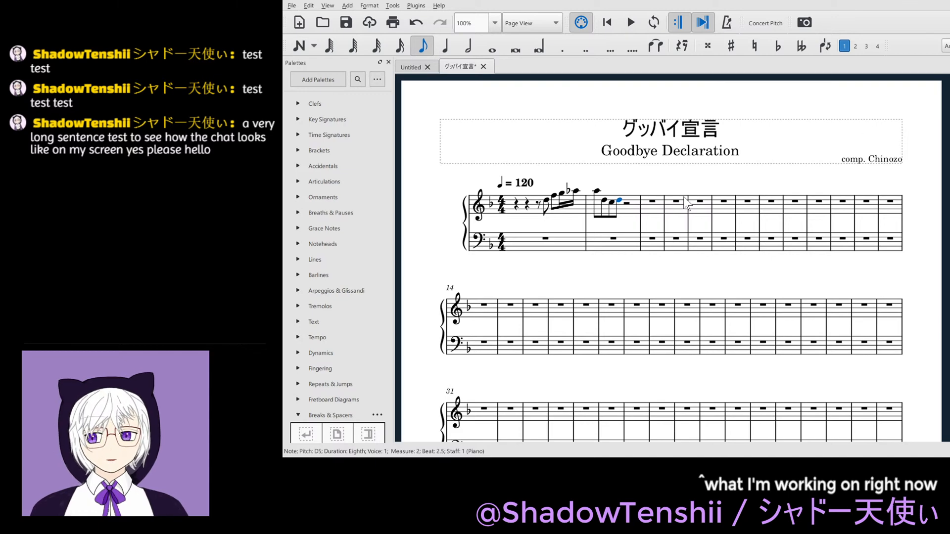
- Complete measure 2 with an eighth rest followed by eighth notes C5, A5 and D5
key(0)
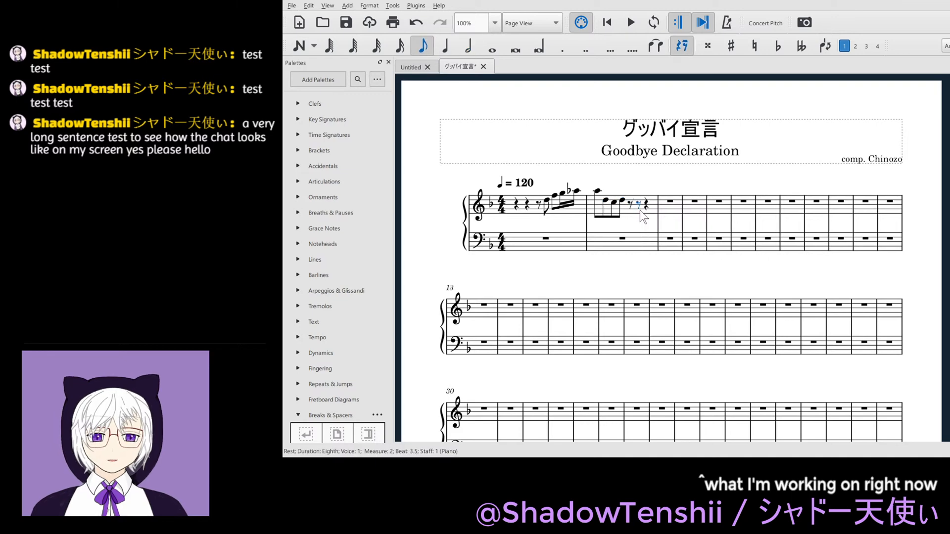
key(n)
key(c)
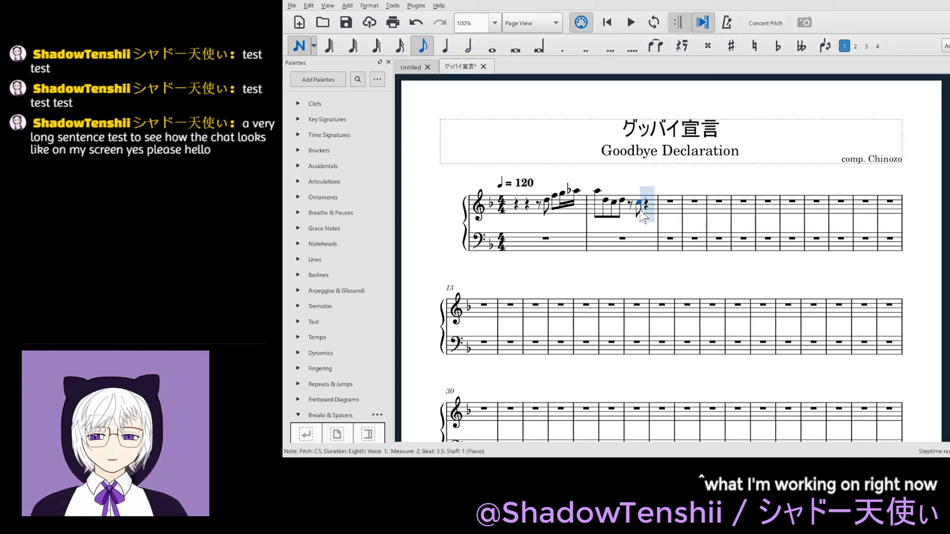
key(a)
key(ctrl+Up)
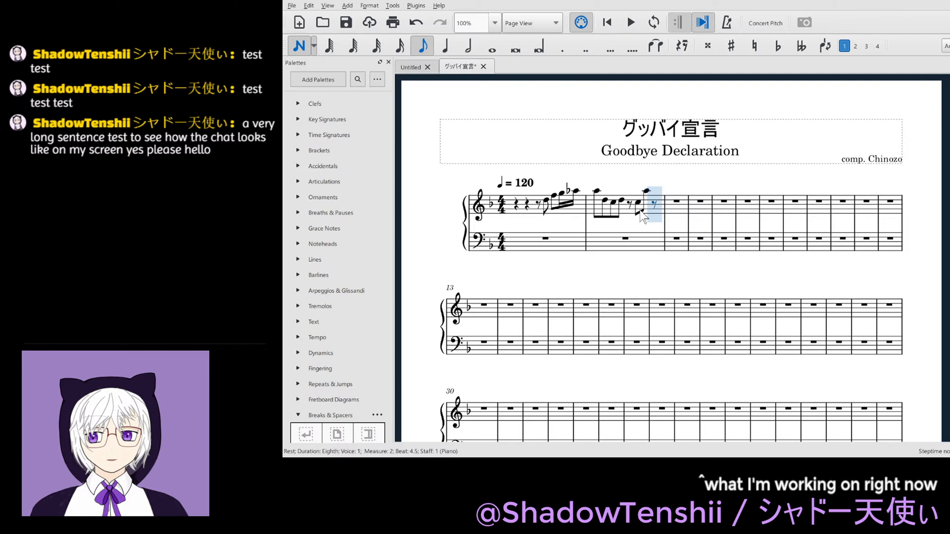
key(d)
key(ctrl+Down)
- Enter eighth notes C5 and D5 followed by eighth rests in measure 3 of the treble staff, and save the score
key(c)
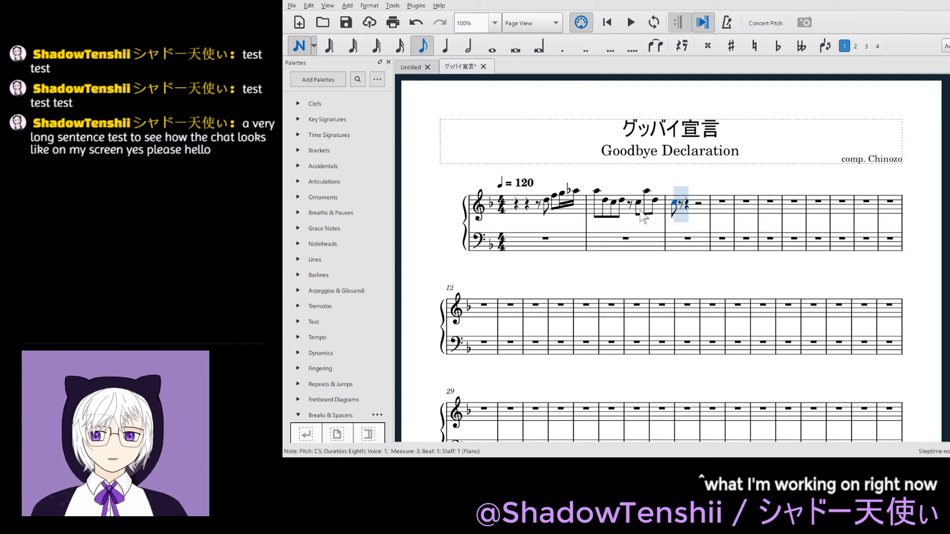
key(d)
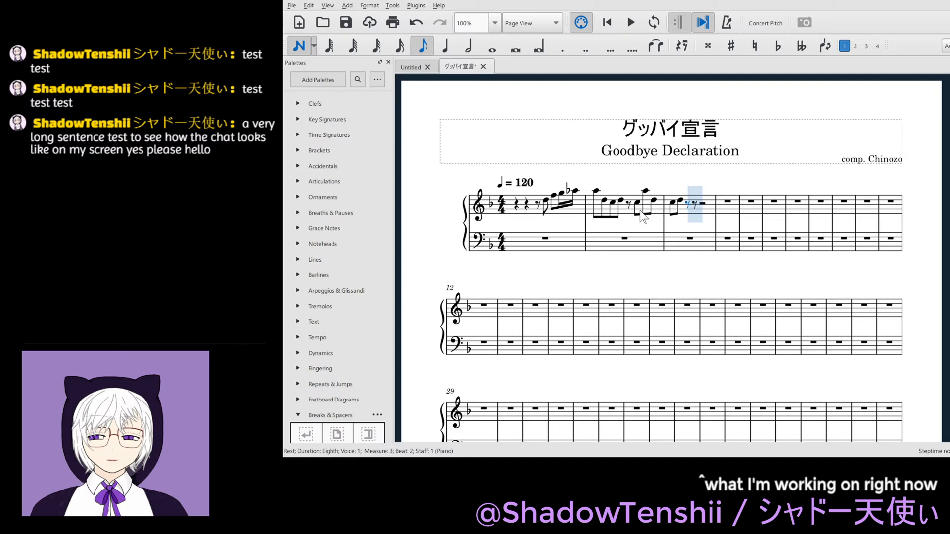
key(0)
key(0)
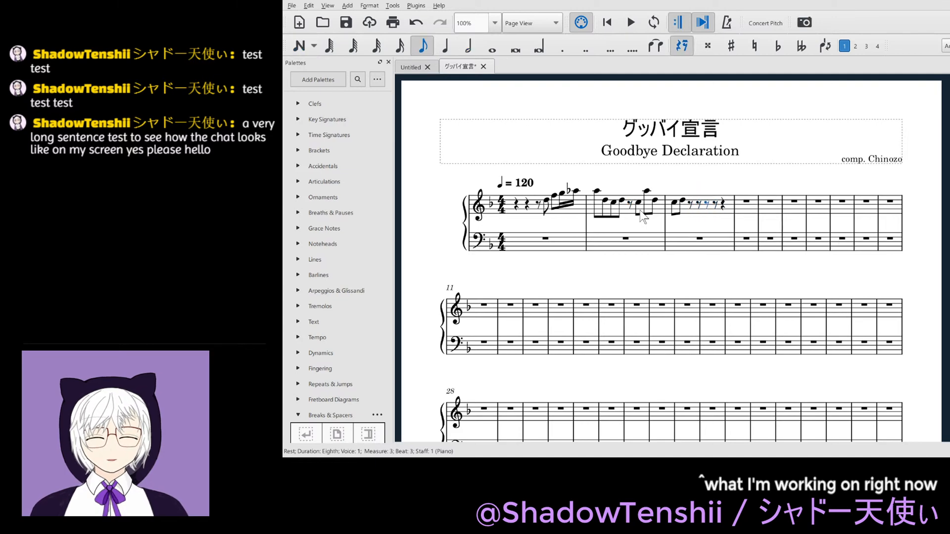
key(Right)
key(Right)
key(Right)
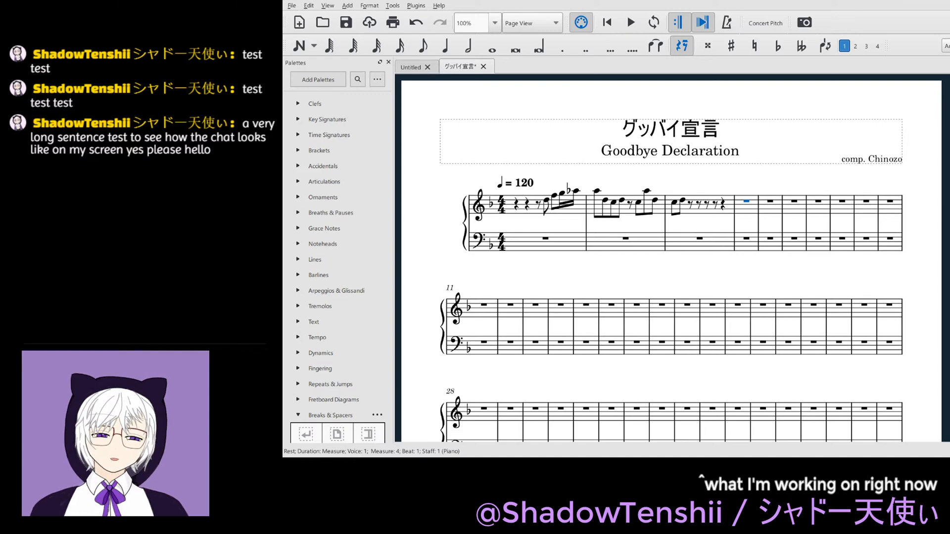
key(ctrl+s)
- Split measure 9 of the treble staff into quarter and eighth rests and enter an eighth-note F5 at beat 3.5
key(Right)
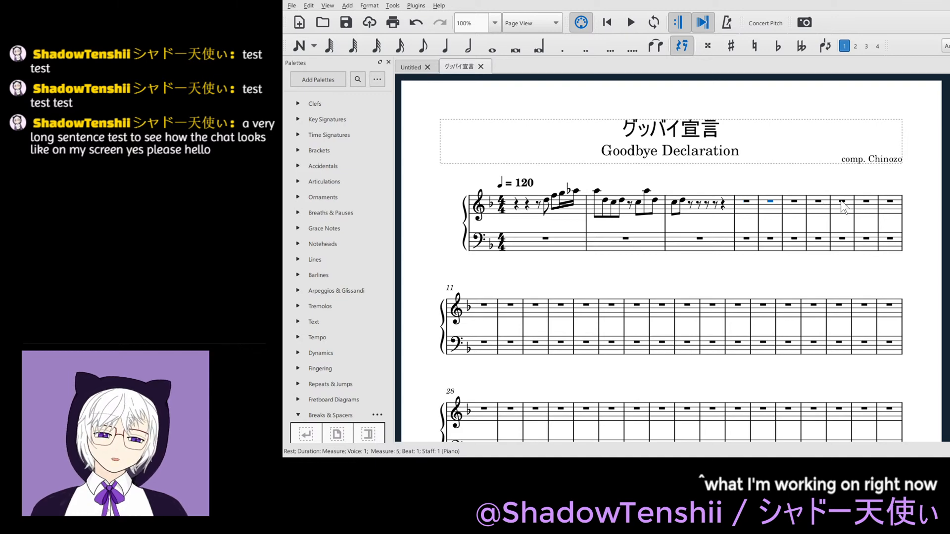
key(5)
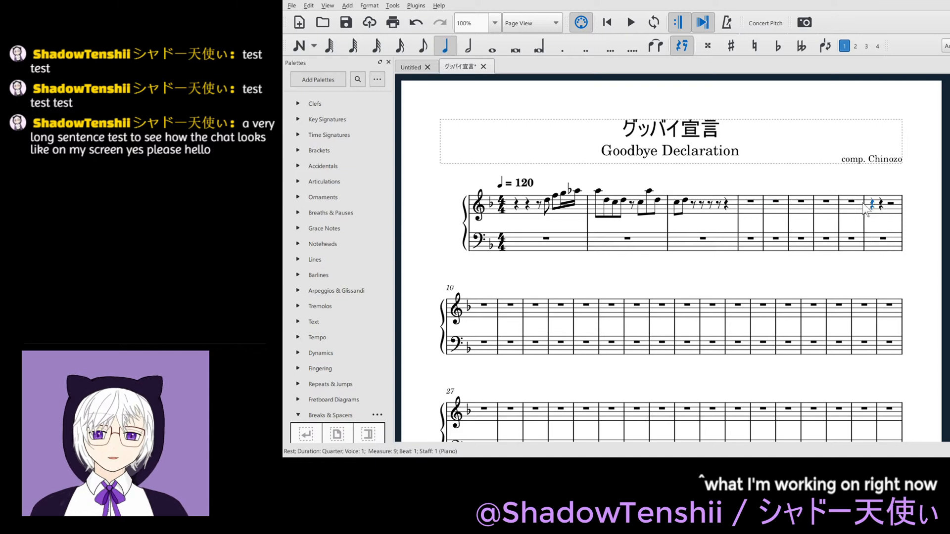
key(Right)
key(Right)
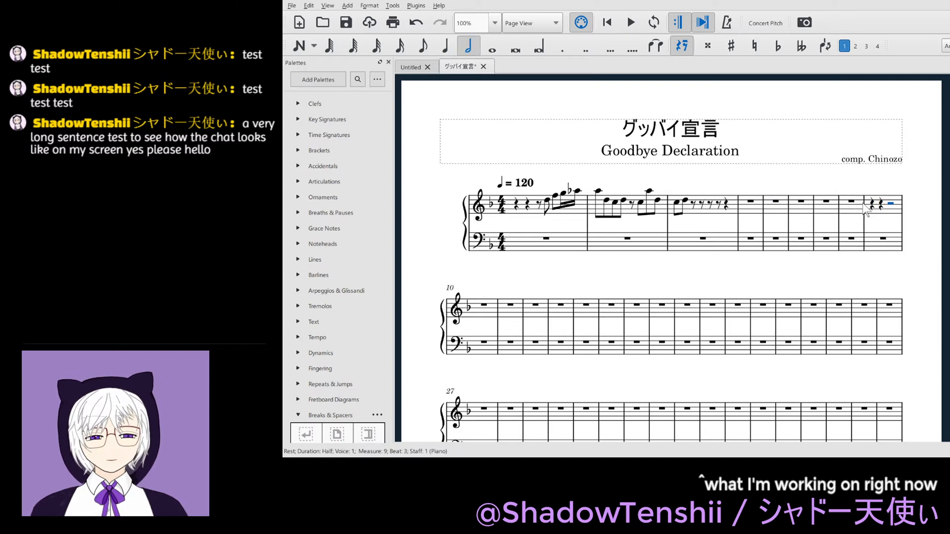
key(4)
key(Right)
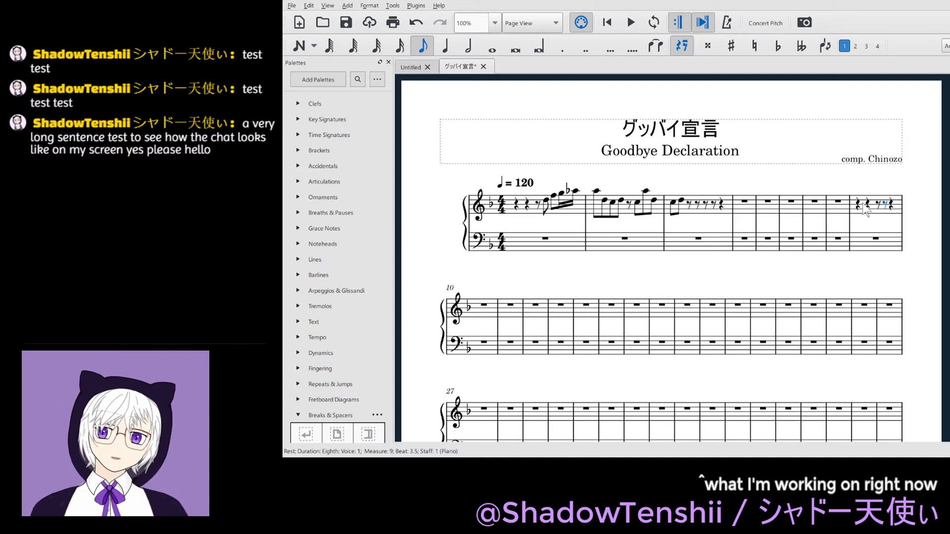
key(n)
key(f)
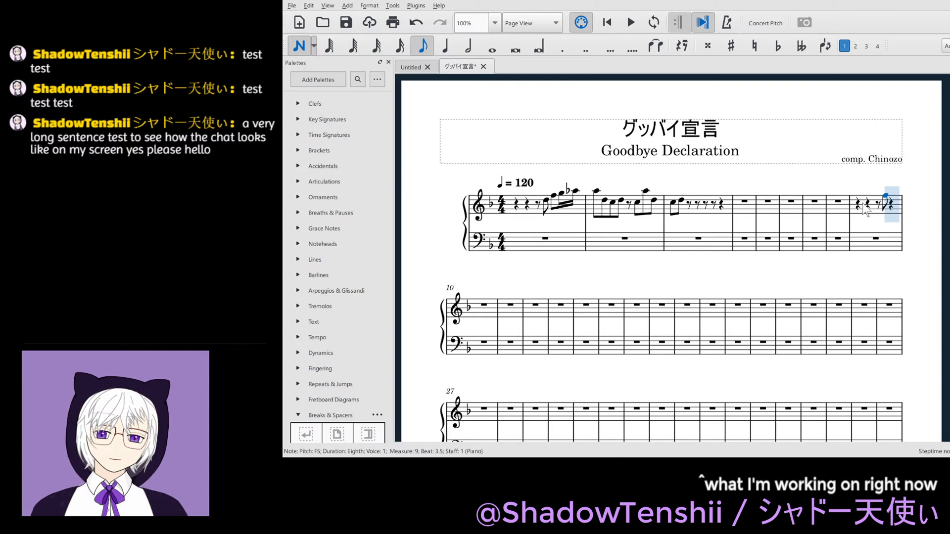
- Lower the F5 in measure 9 by an octave and complete the measure with eighth notes G4 and A♭4
key(ctrl+Down)
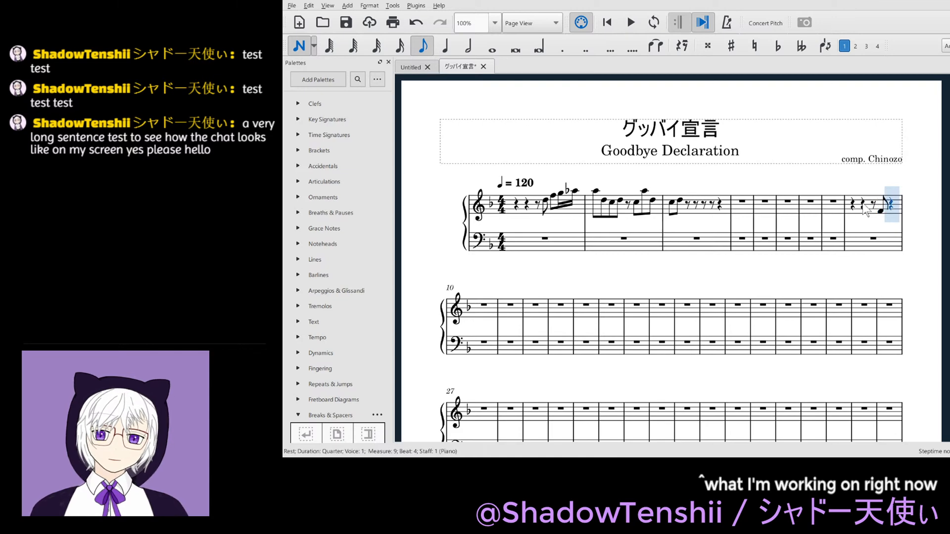
key(g)
key(b)
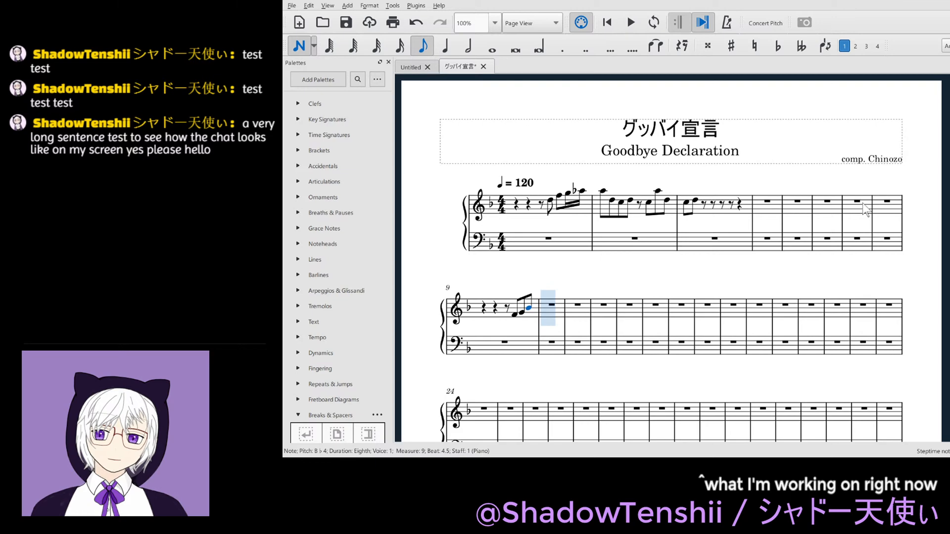
key(Down)
key(Down)
- Enter an eighth-note A4 on beat 1 of measure 10 in the treble staff and save the score
key(Right)
key(a)
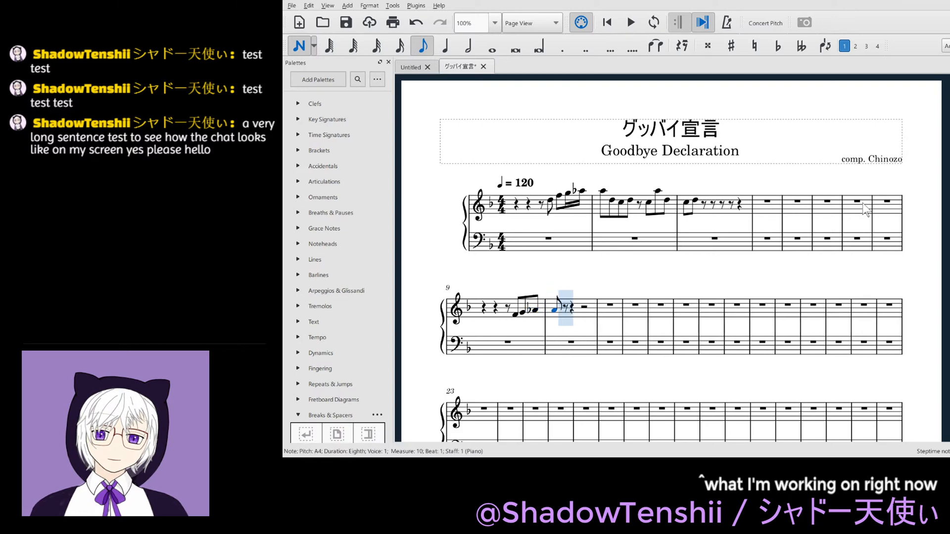
key(Escape)
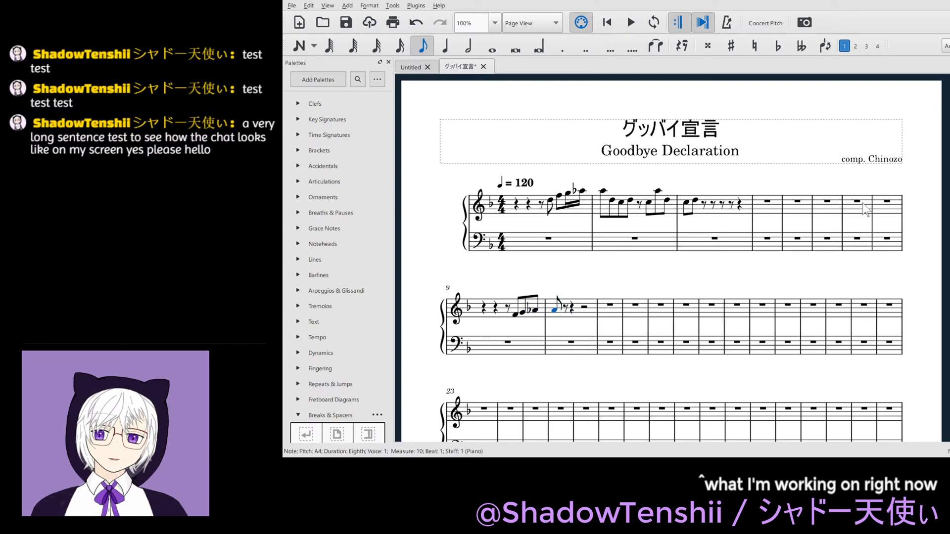
key(ctrl+s)
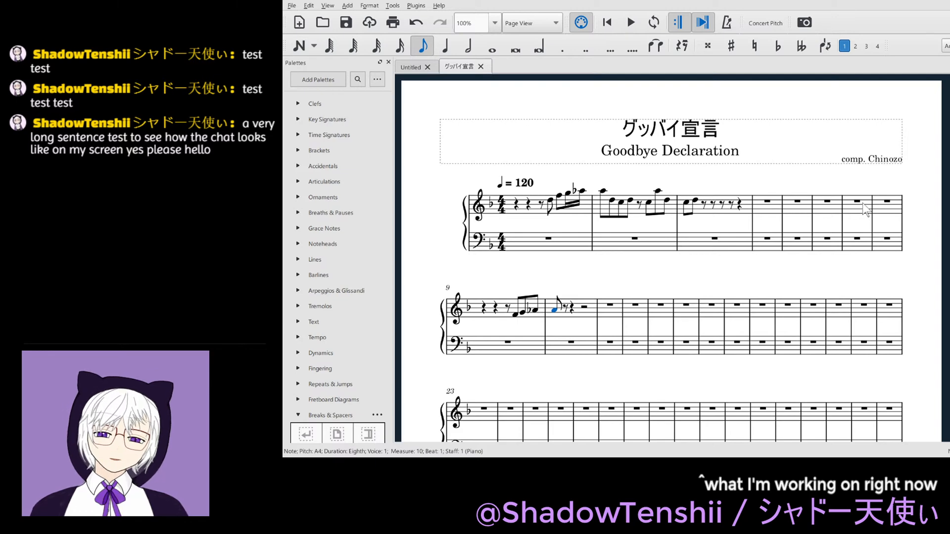
- Lengthen the A4 on beat 1 of measure 10 to a quarter note and enter an eighth-note G4 on beat 2
key(5)
key(Right)
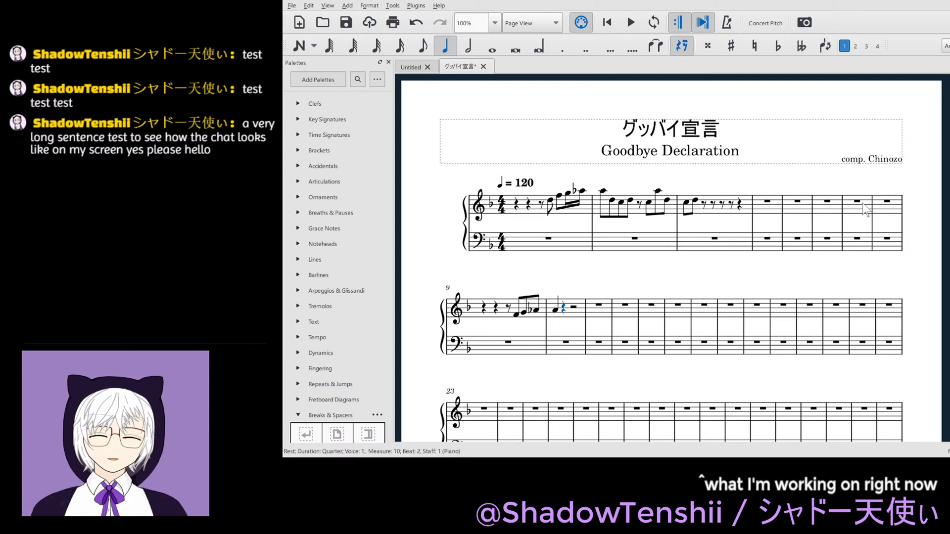
key(4)
key(n)
key(a)
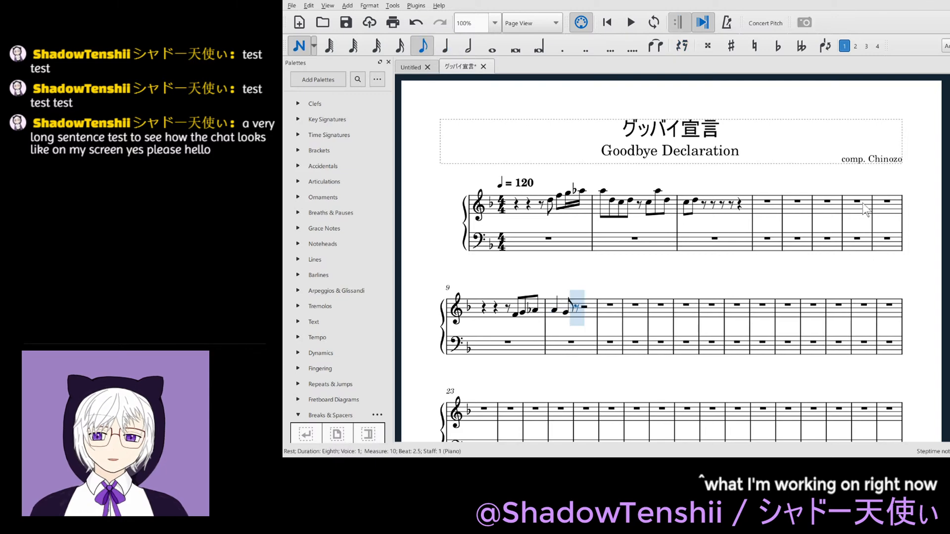
key(Escape)
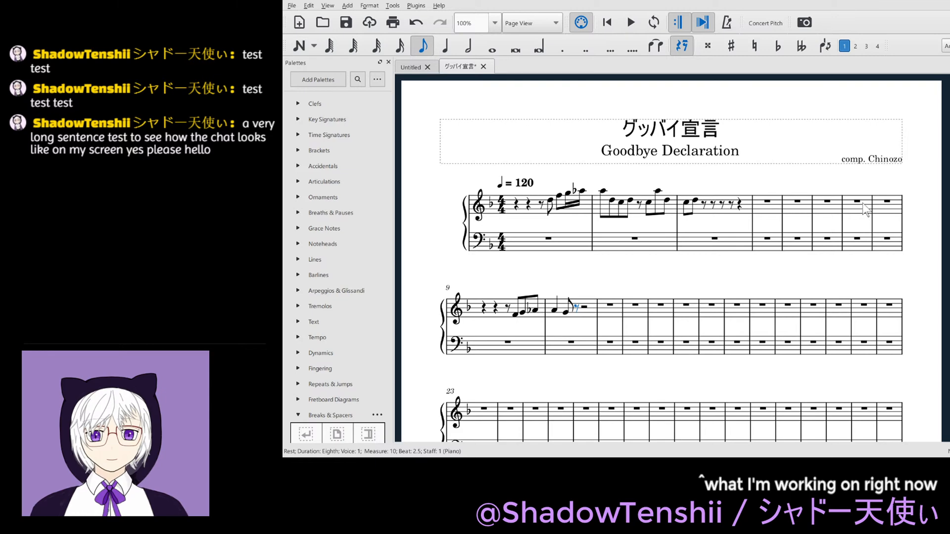
- Split measure 11 of the treble staff into half rests and enter eighth notes A4, C5, A4 and G4 from beat 3
key(Right)
key(Right)
key(6)
key(Right)
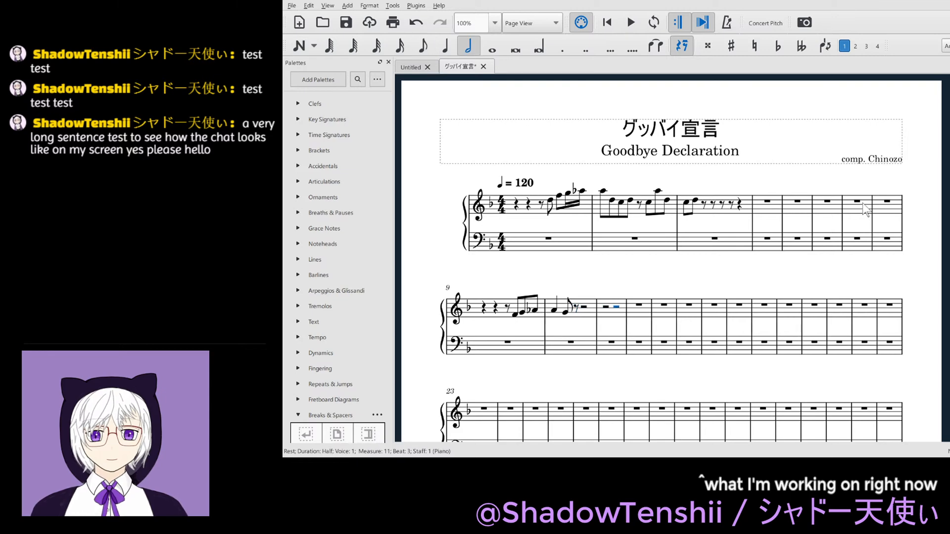
key(4)
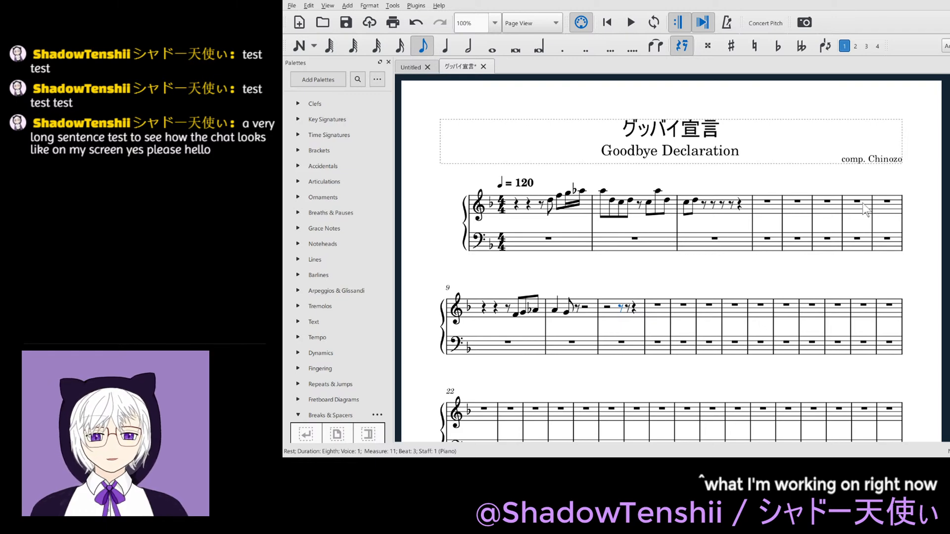
text(nacag)
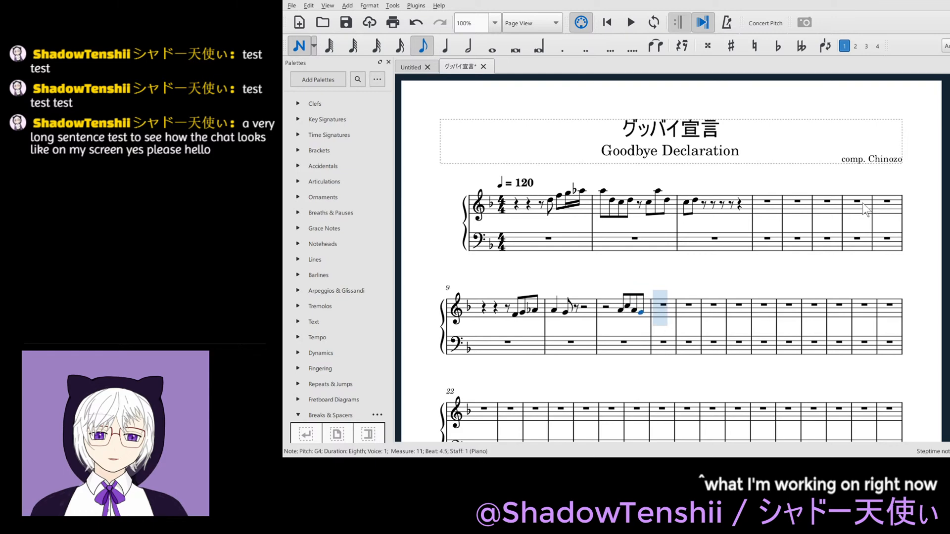
key(Escape)
- Split the half rest at the start of measure 11 into two quarter rests
key(Left)
key(Left)
key(Left)
key(Left)
key(Left)
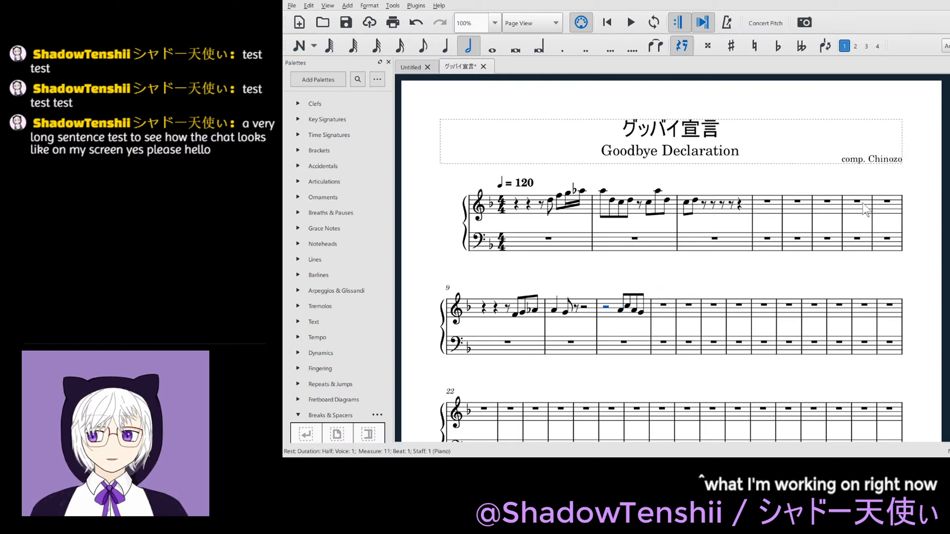
key(5)
- Split the half rest in measure 10 into quarter rests and replace the one on beat 4 with a quarter-note A4
key(Left)
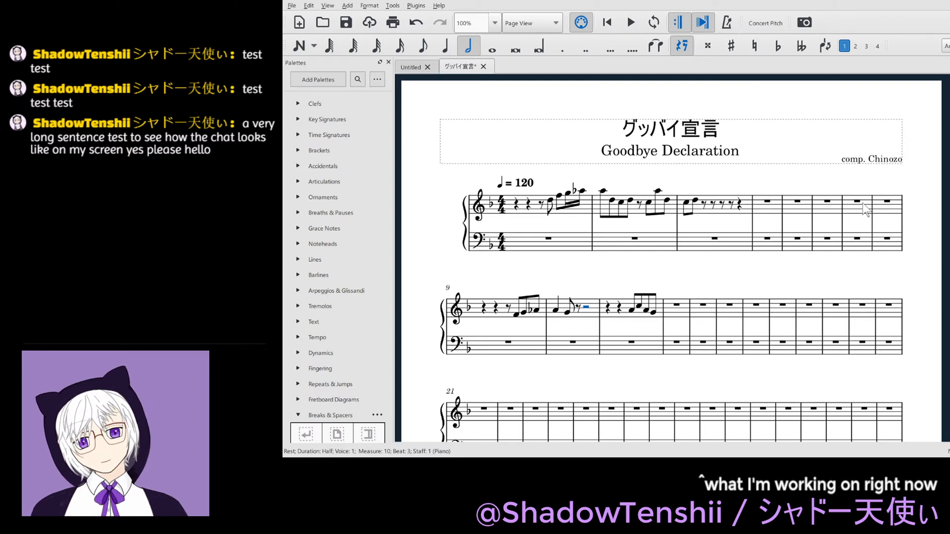
key(5)
key(0)
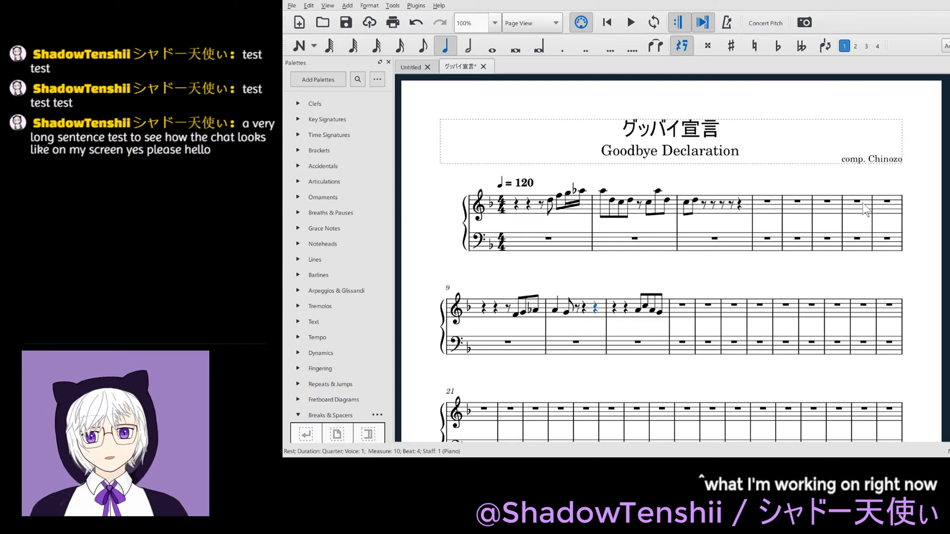
key(a)
key(Escape)
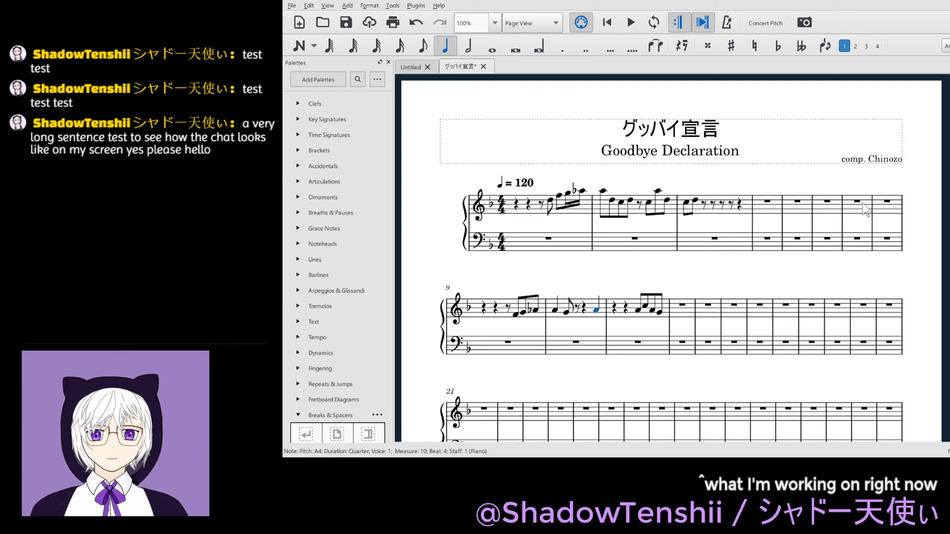
- Dot the quarter-note A4 on beat 1 of measure 10 and enter an eighth-note G4 at beat 2.5
key(Left)
key(Left)
key(Left)
key(Left)
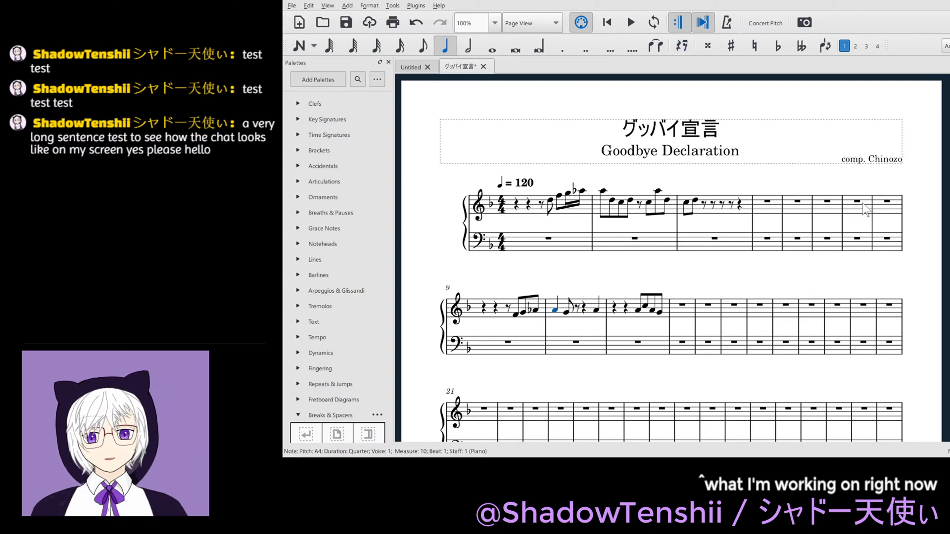
key(period)
key(Right)
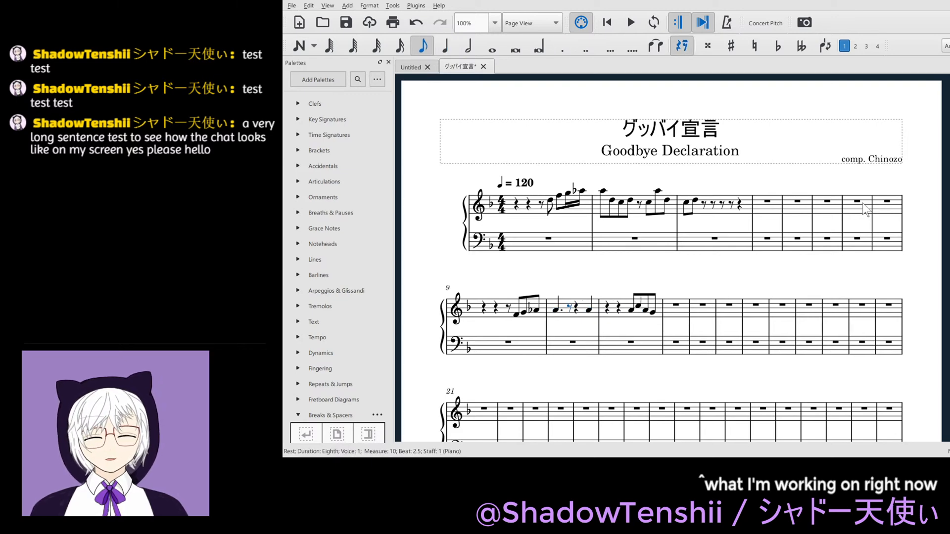
key(g)
key(Escape)
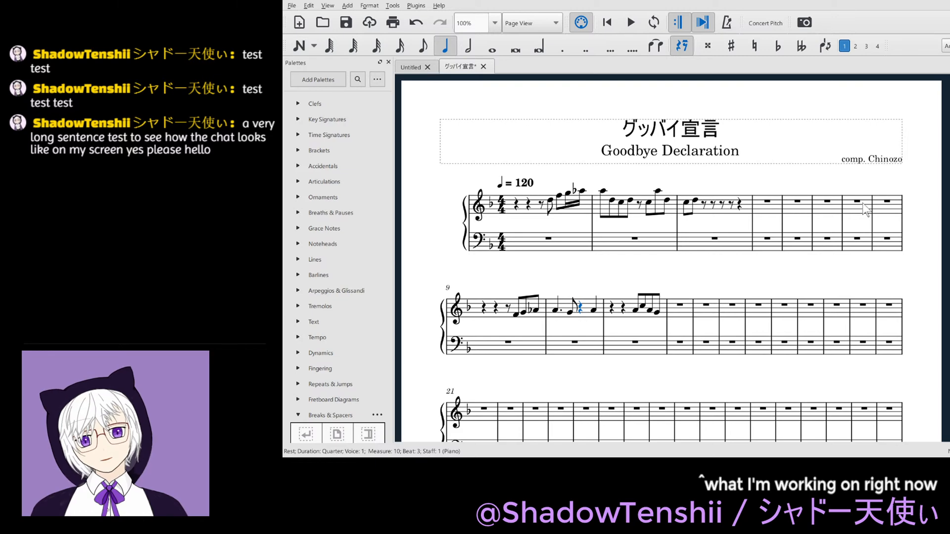
- Copy beats 1 to 3 of measure 10, paste them from beat 4 across into measure 11, and save the score
key(shift+Left)
key(shift+Left)
key(shift+Left)
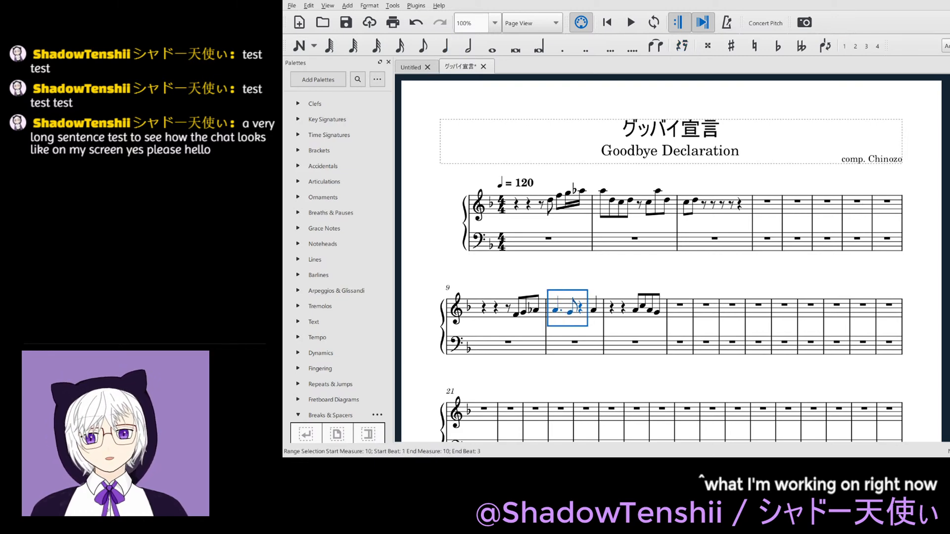
key(Right)
key(Right)
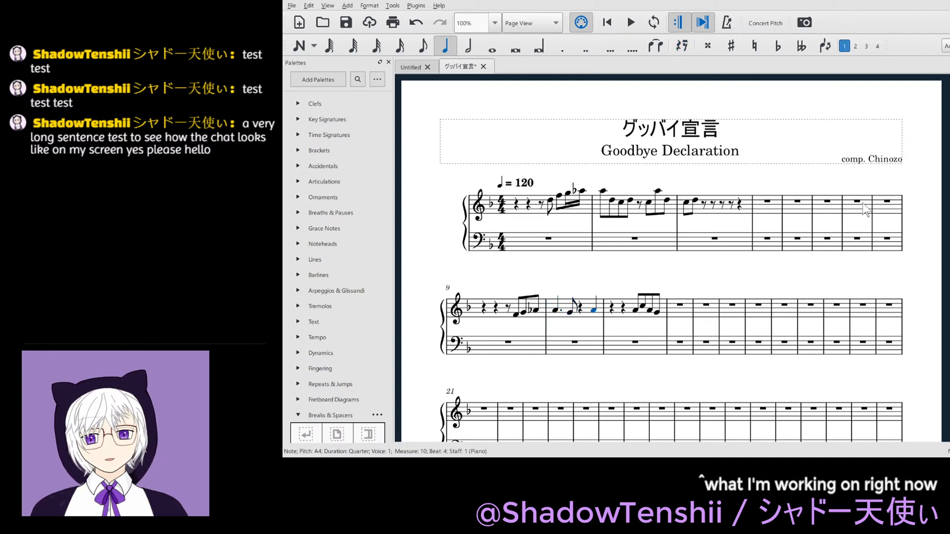
key(ctrl+z)
key(ctrl+z)
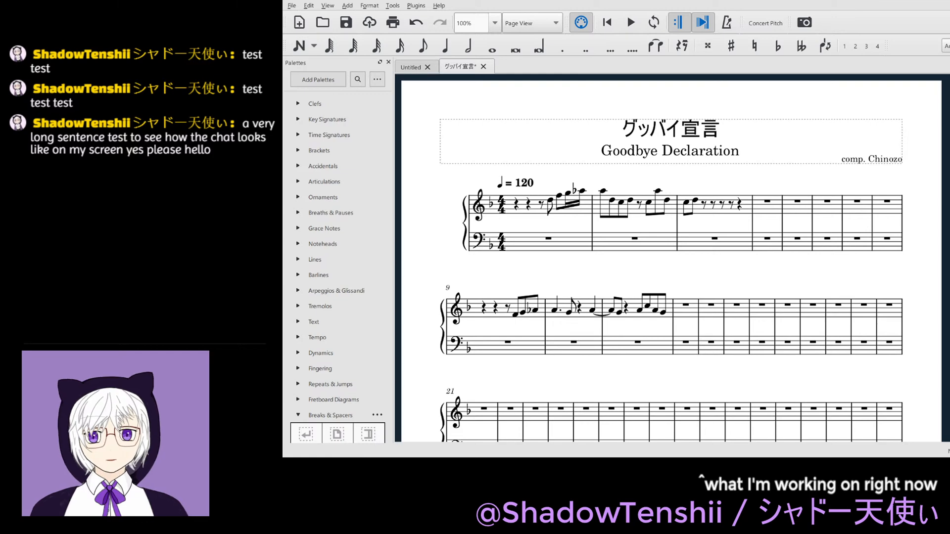
key(ctrl+s)
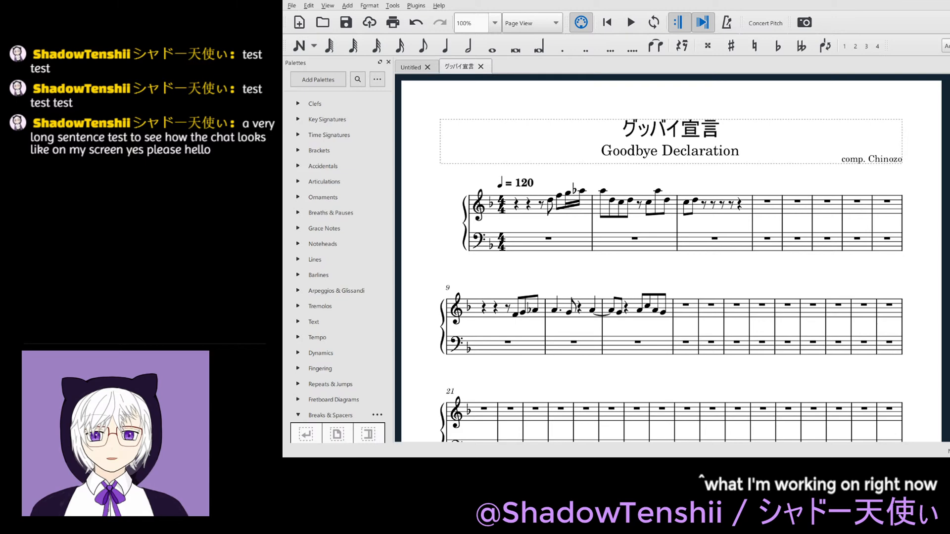
- Play back the new phrase twice, starting from the F4 in measure 9
click(516, 315)
key(space)
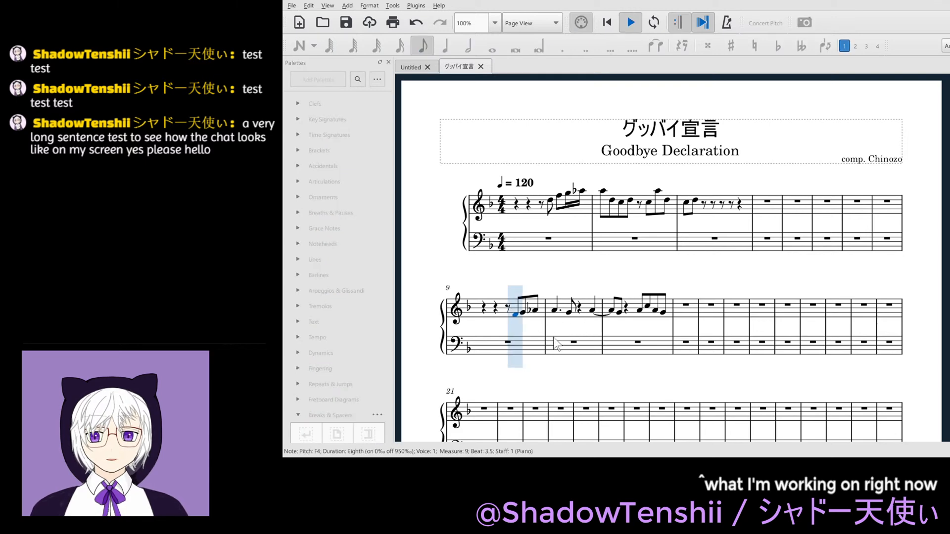
key(space)
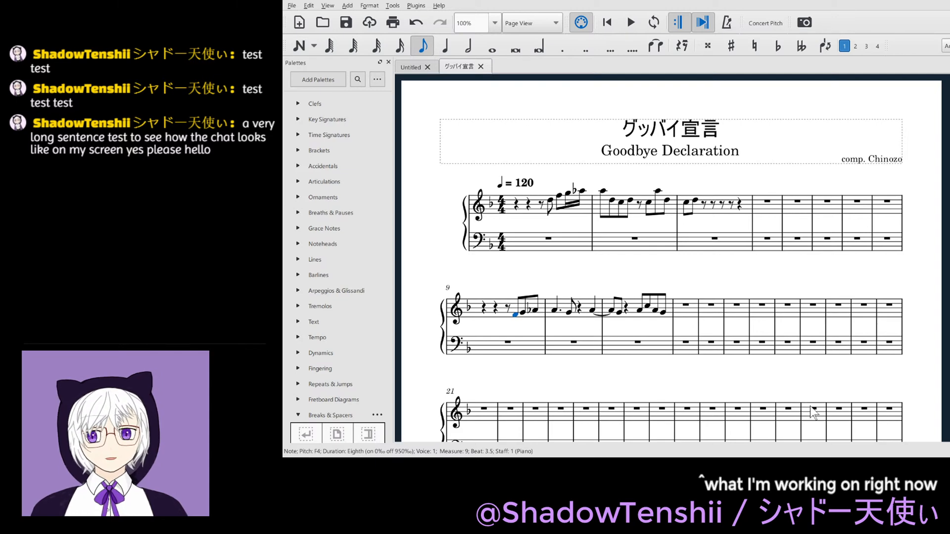
click(516, 319)
click(516, 317)
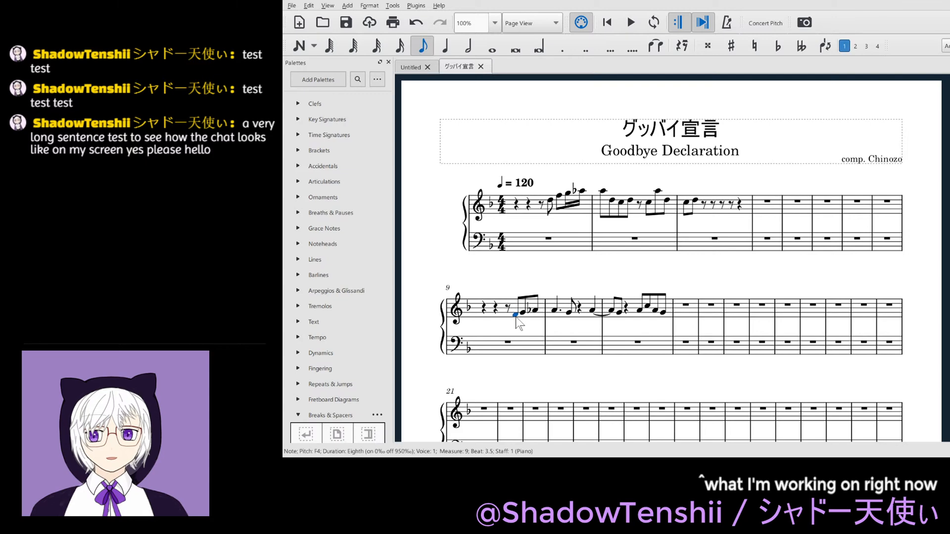
key(space)
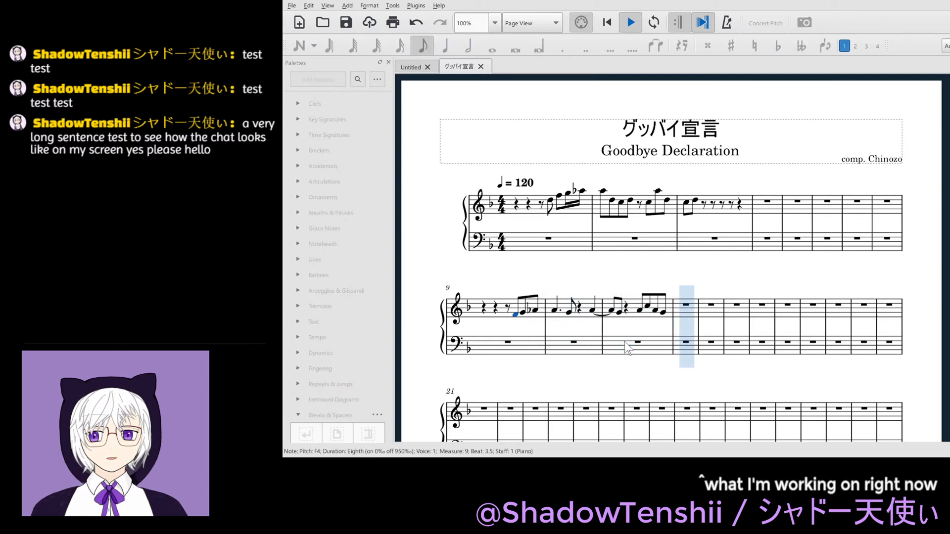
key(space)
- Set the tempo marking to quarter note = 80
click(530, 184)
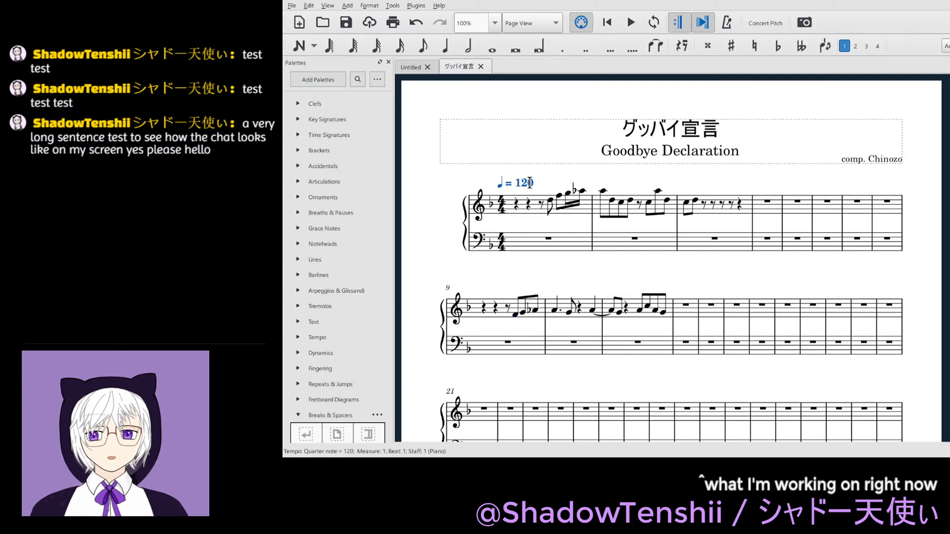
double_click(530, 183)
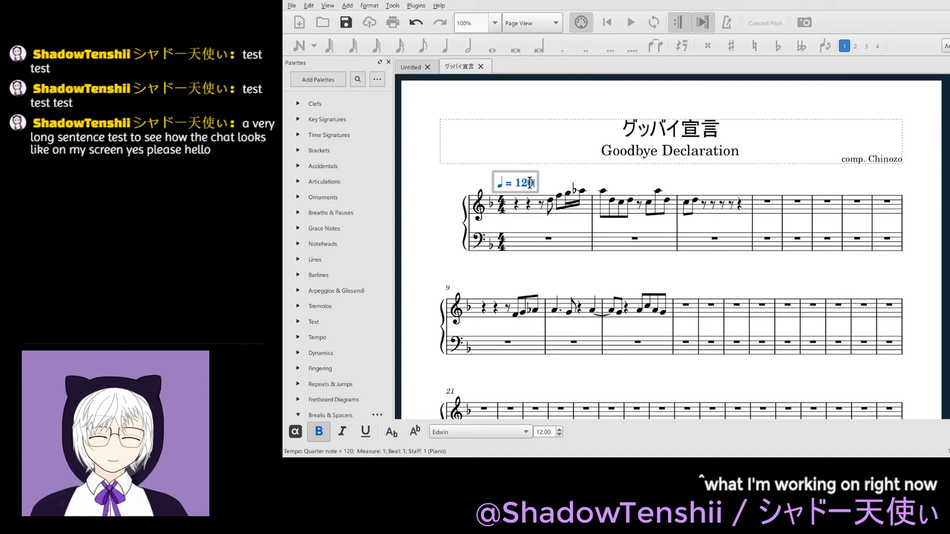
key(BackSpace)
key(BackSpace)
key(BackSpace)
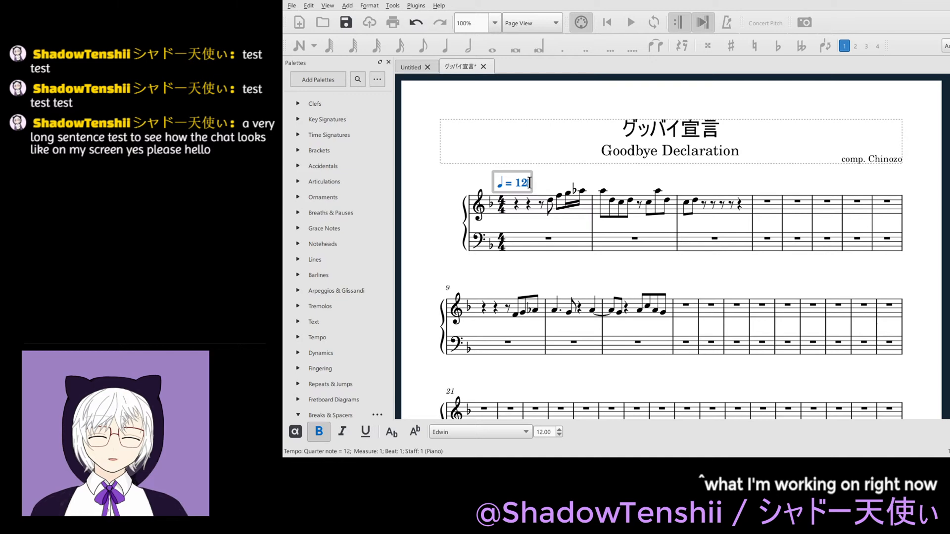
text(80)
key(Escape)
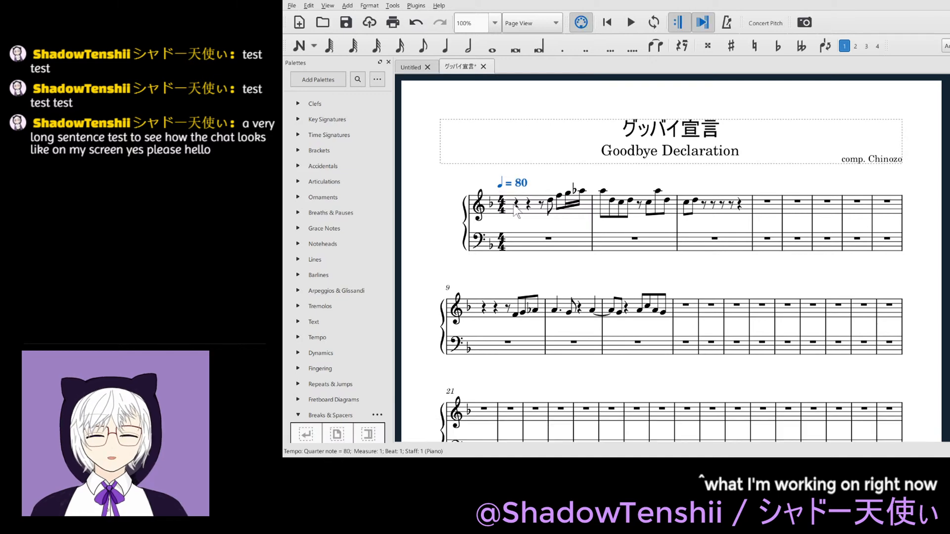
- Play the phrase from the F4 in measure 9 to check the tempo
click(517, 315)
key(space)
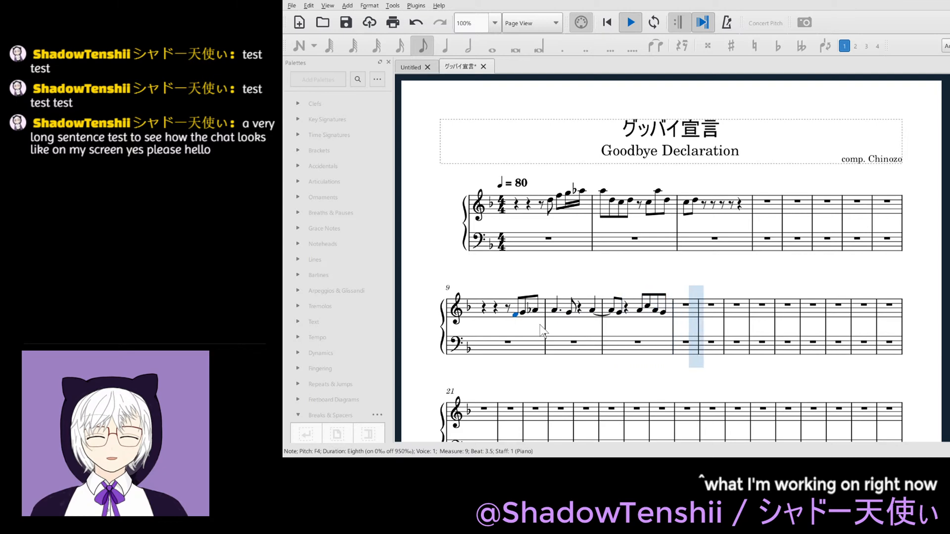
key(space)
- Set the tempo marking to quarter note = 72 and play back from the F4 in measure 9
click(521, 183)
double_click(521, 184)
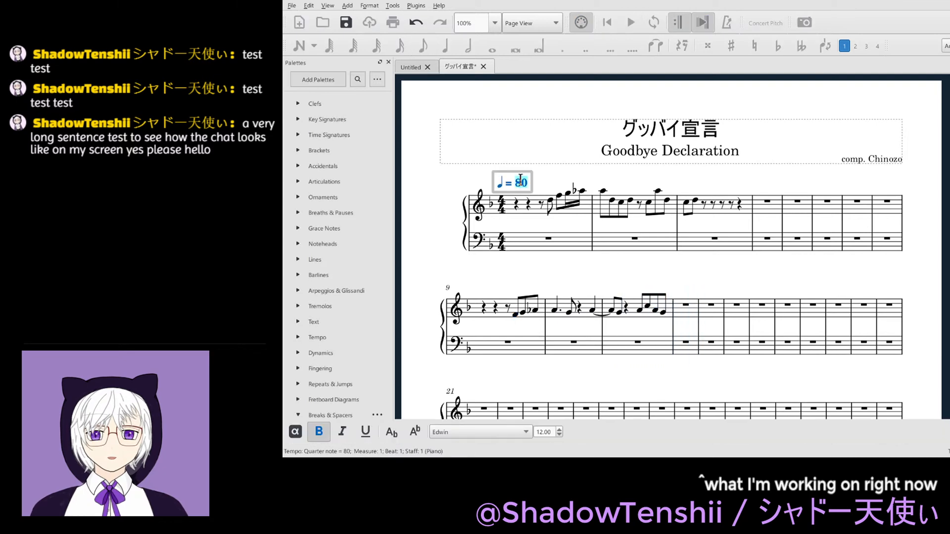
text(72)
key(Escape)
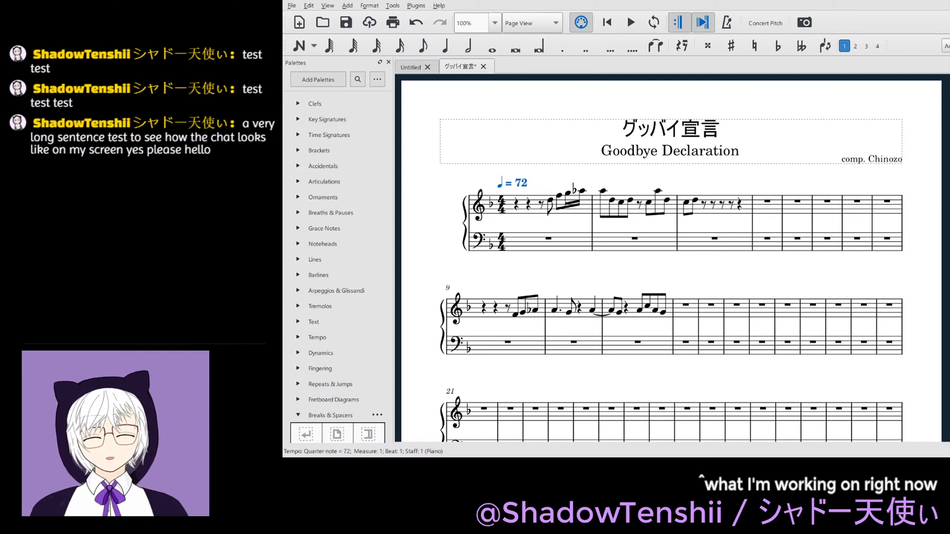
click(514, 316)
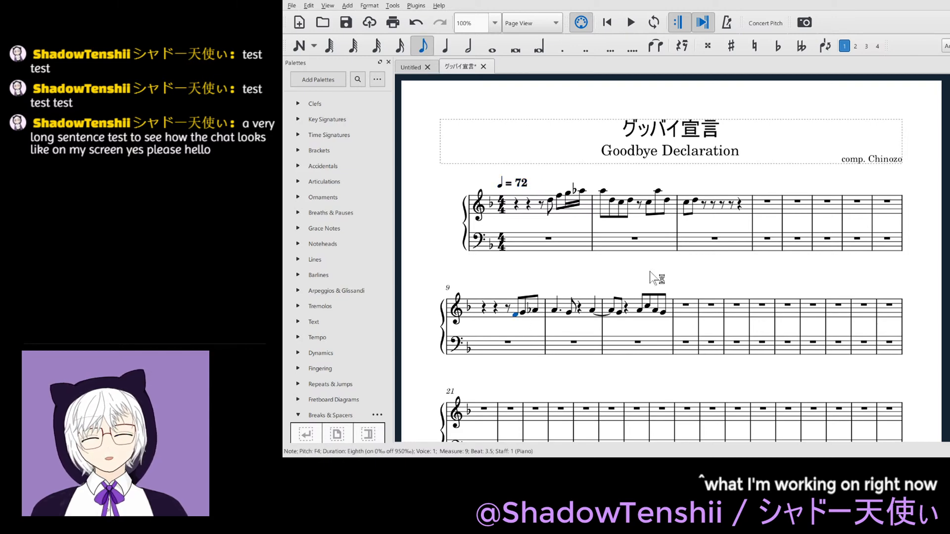
key(space)
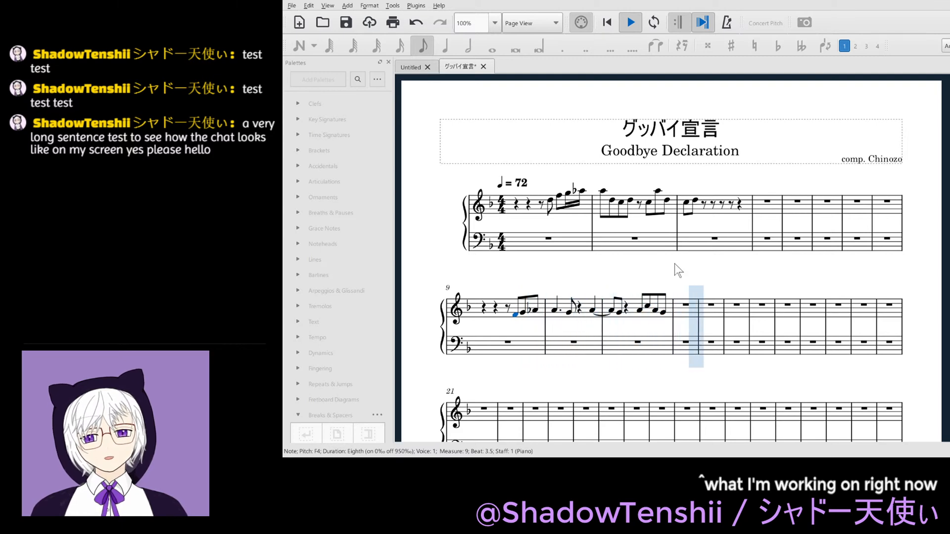
- Stop the playback, save the score, and play back the phrase from the F4 in measure 9 again
key(space)
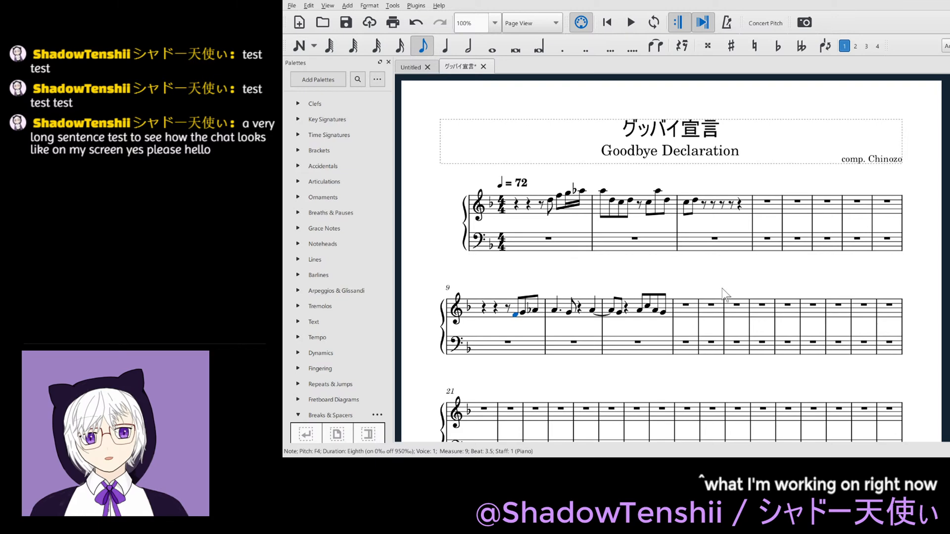
key(ctrl+s)
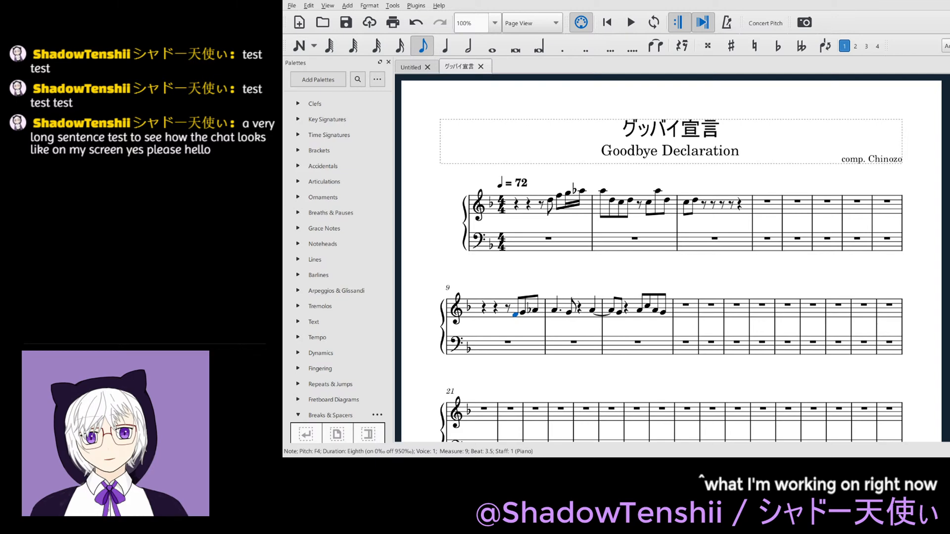
key(space)
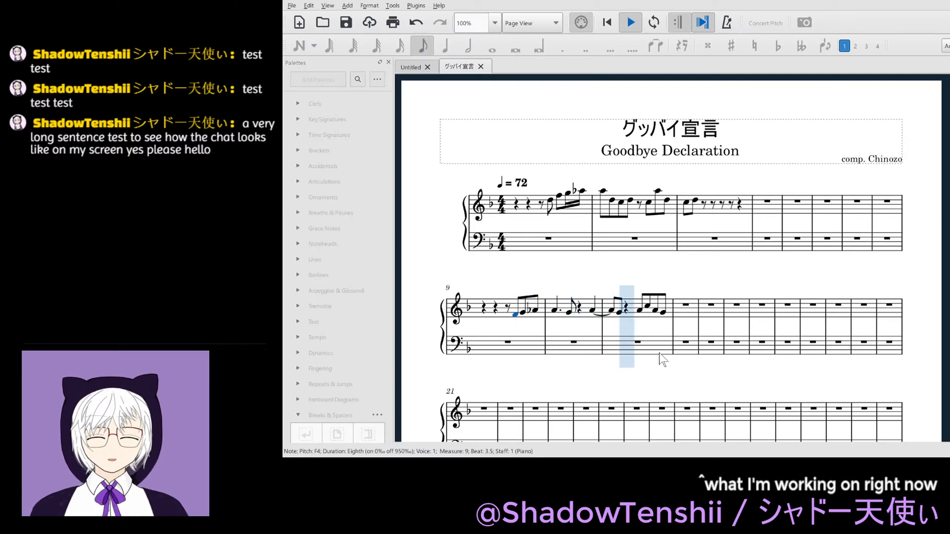
key(space)
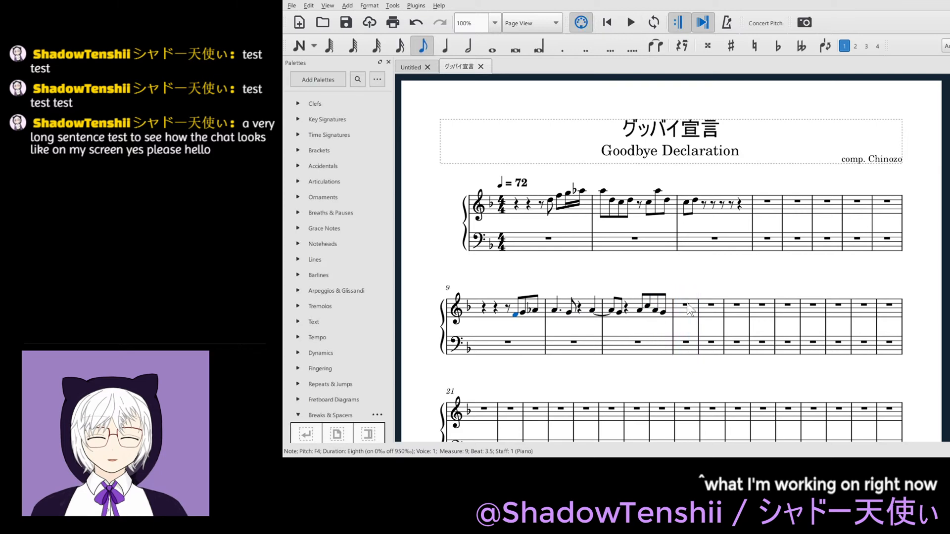
- Enter a dotted quarter A4 and an eighth G4 at the start of measure 12 in the treble staff
click(686, 305)
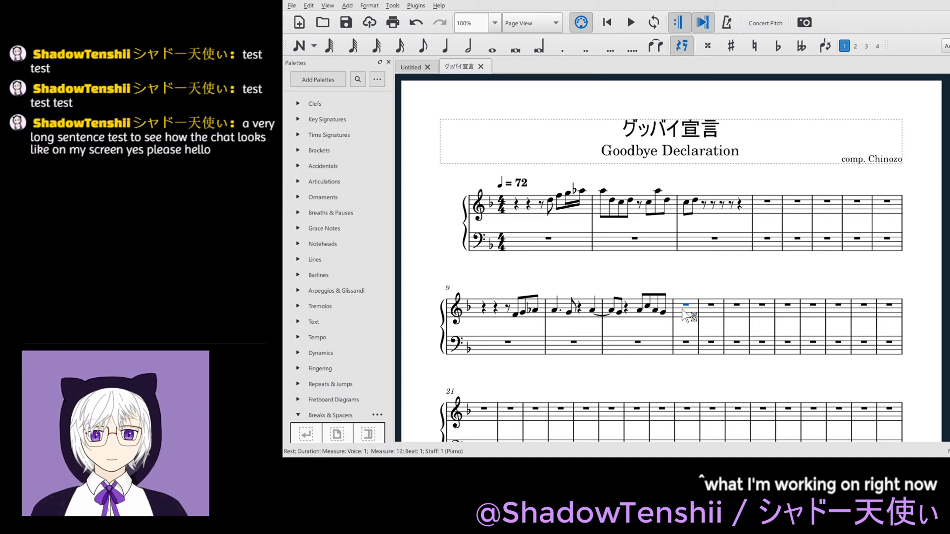
key(5)
key(period)
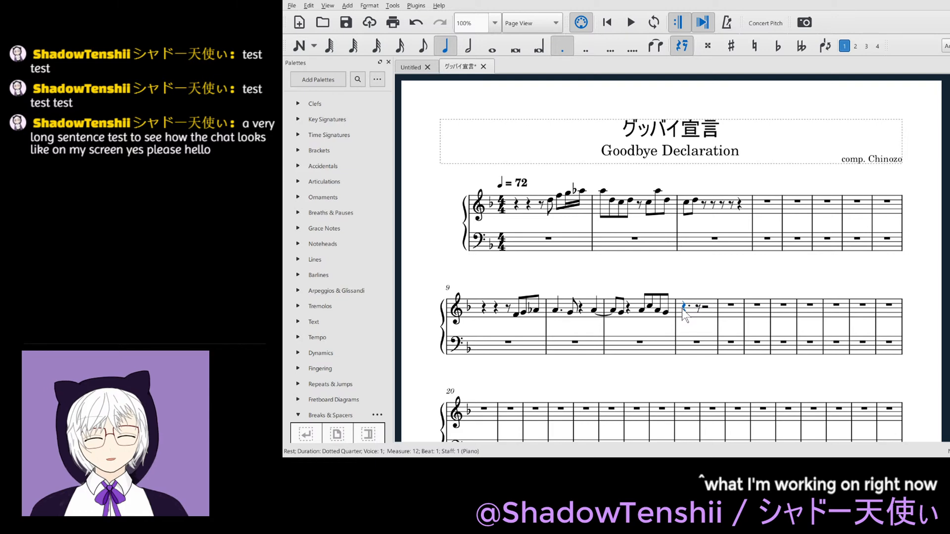
key(n)
key(a)
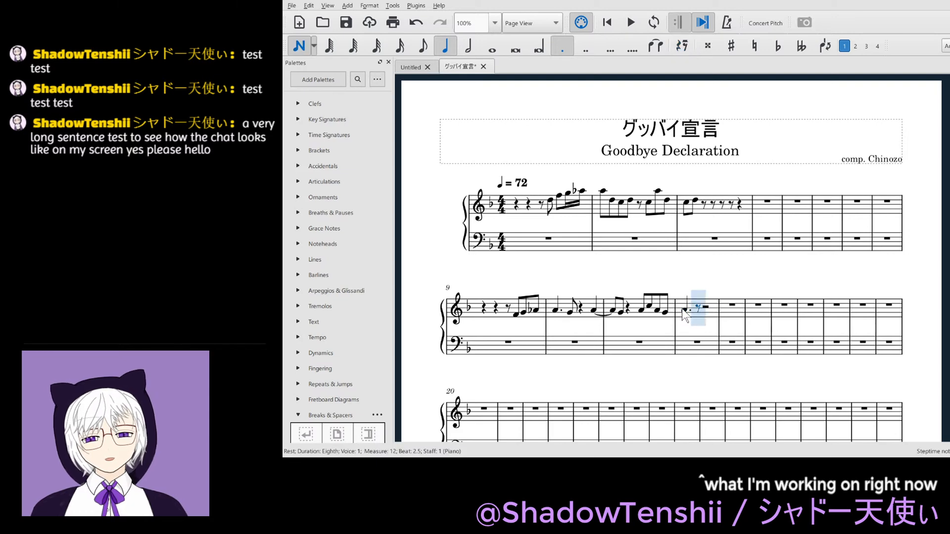
key(Escape)
key(n)
key(g)
- Complete measure 12 of the treble staff with an eighth rest, an eighth F4 and a quarter A4
key(0)
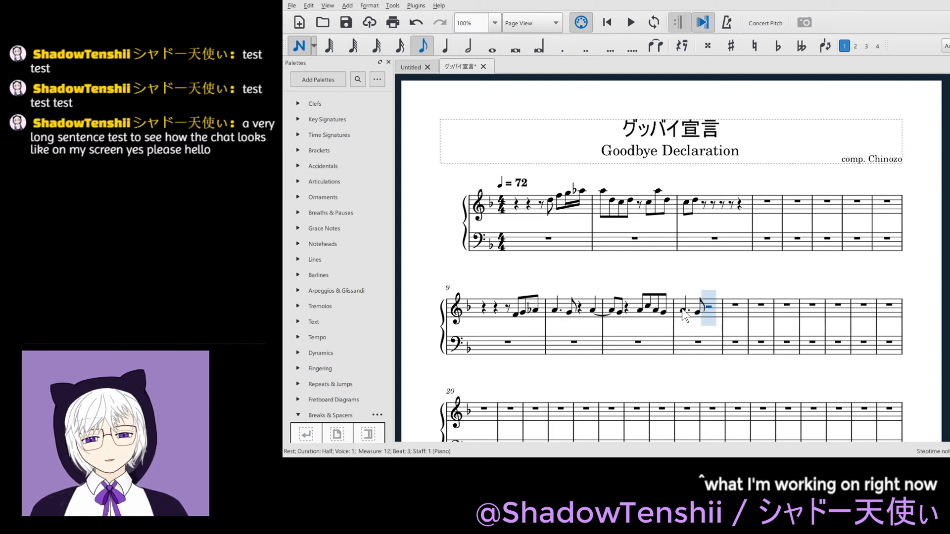
key(Escape)
key(n)
key(f)
key(a)
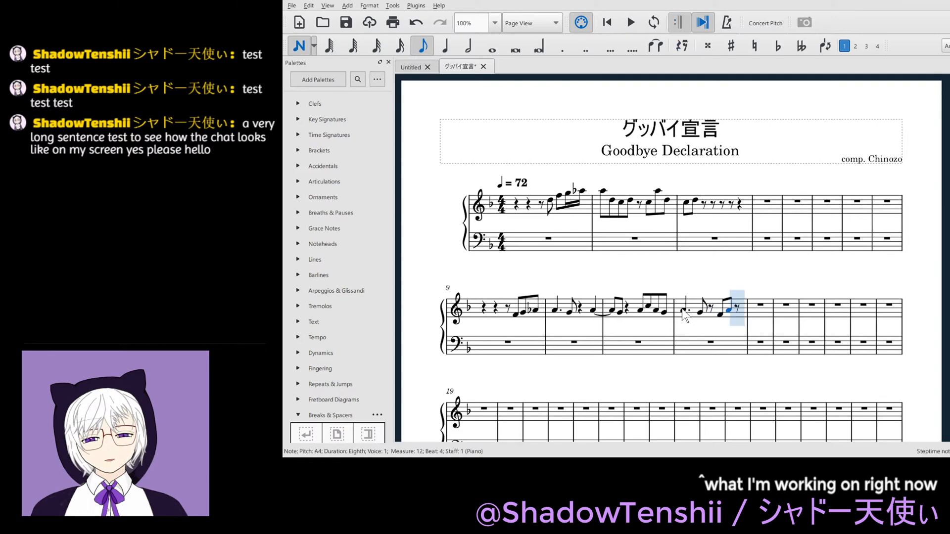
key(Escape)
key(5)
key(Escape)
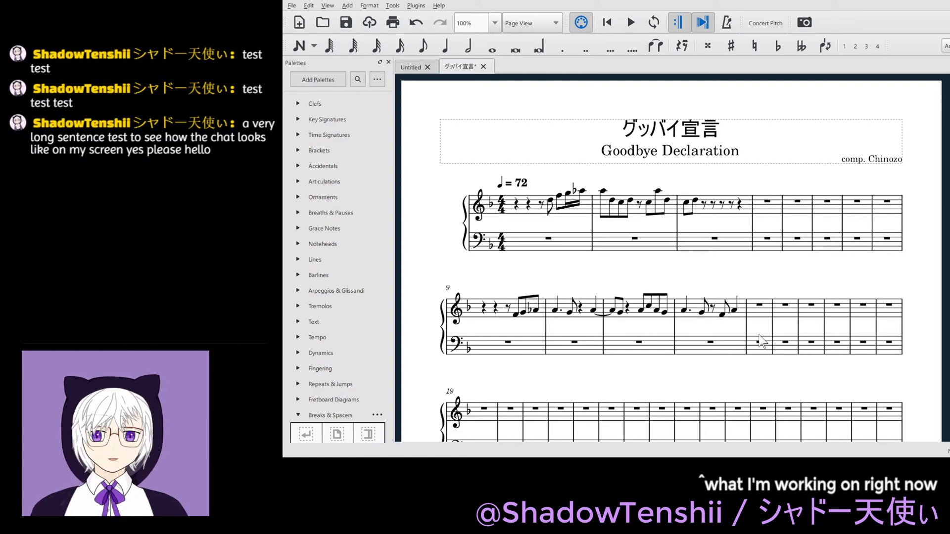
- Fill measure 13 of the treble staff with an eighth rest and the eighth notes A4, C5, D5, C5, A4, G4, F4
click(758, 305)
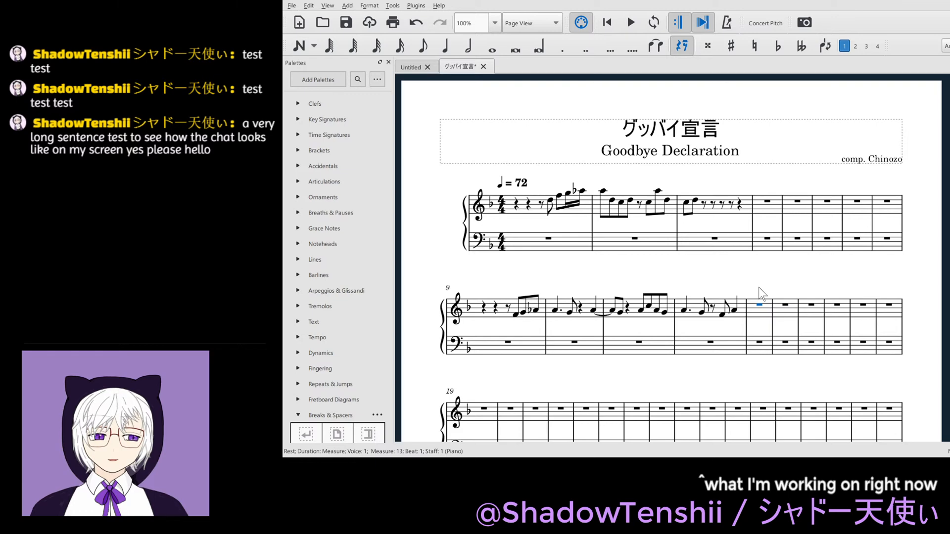
key(4)
key(Right)
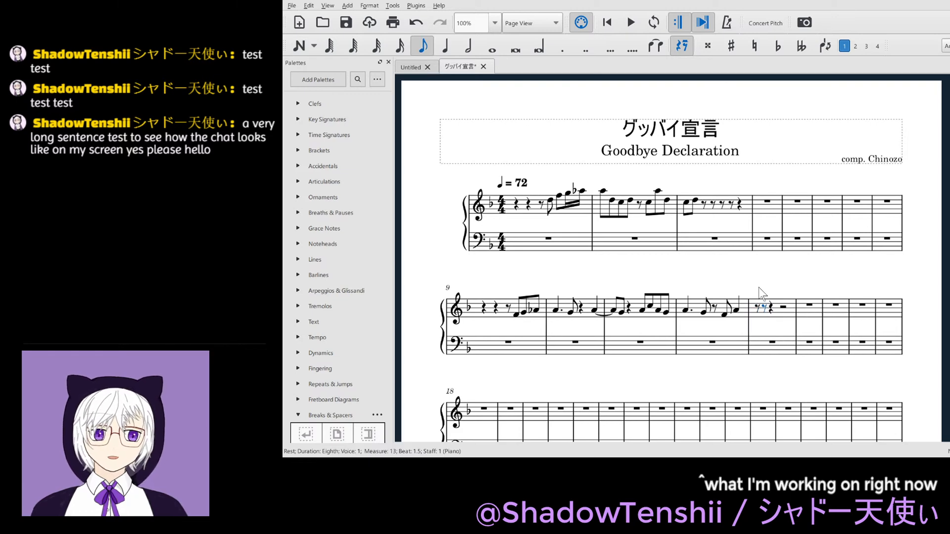
key(a)
key(c)
key(d)
key(c)
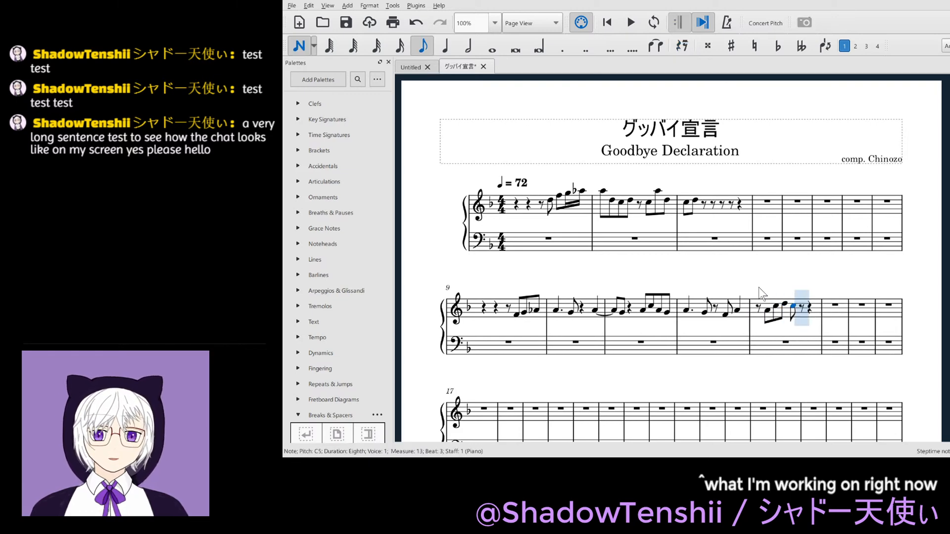
key(a)
key(g)
key(f)
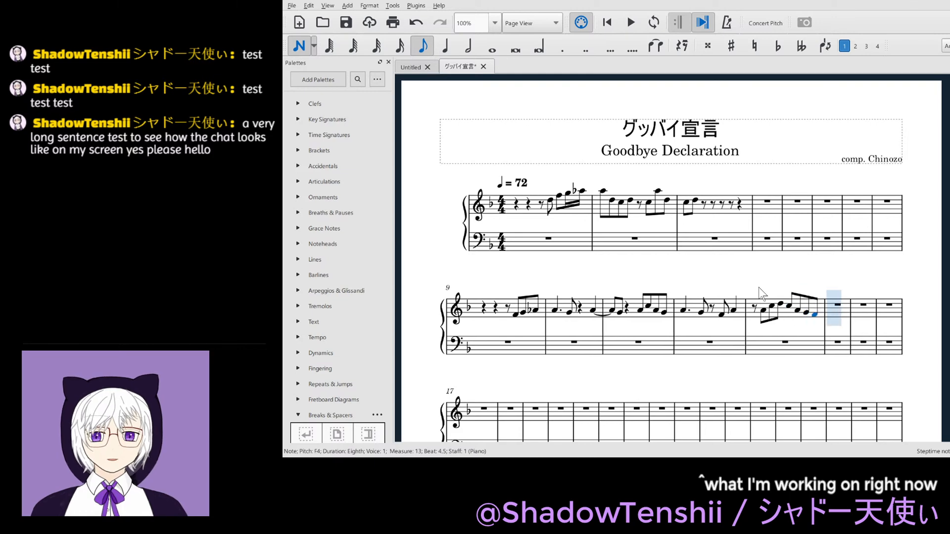
key(Escape)
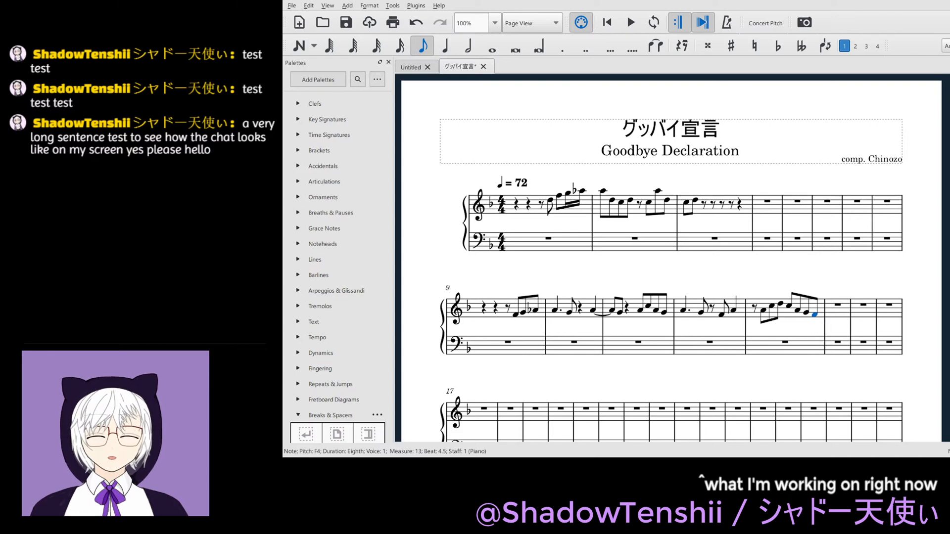
- Begin measure 14 of the treble staff with a dotted eighth D4, a 16th D4 and an eighth D4
click(833, 304)
key(4)
key(period)
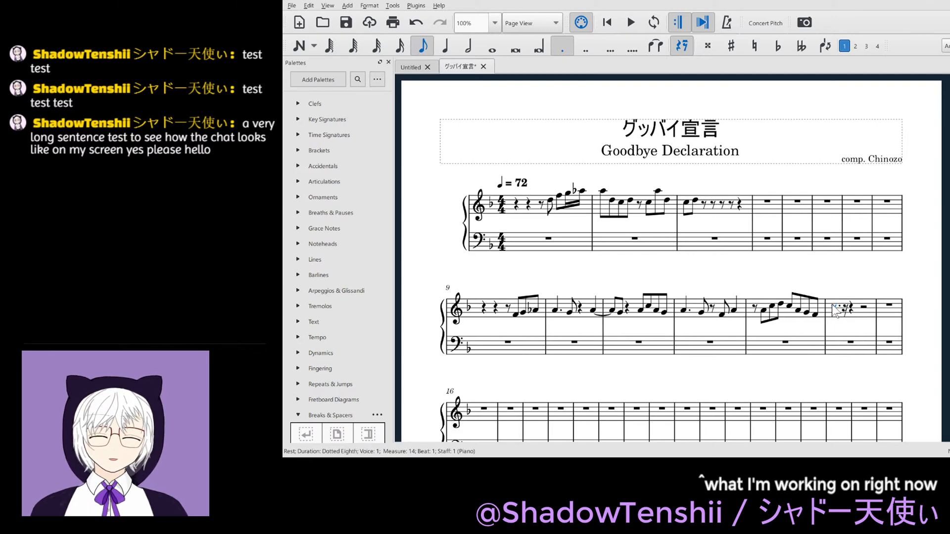
key(n)
key(d)
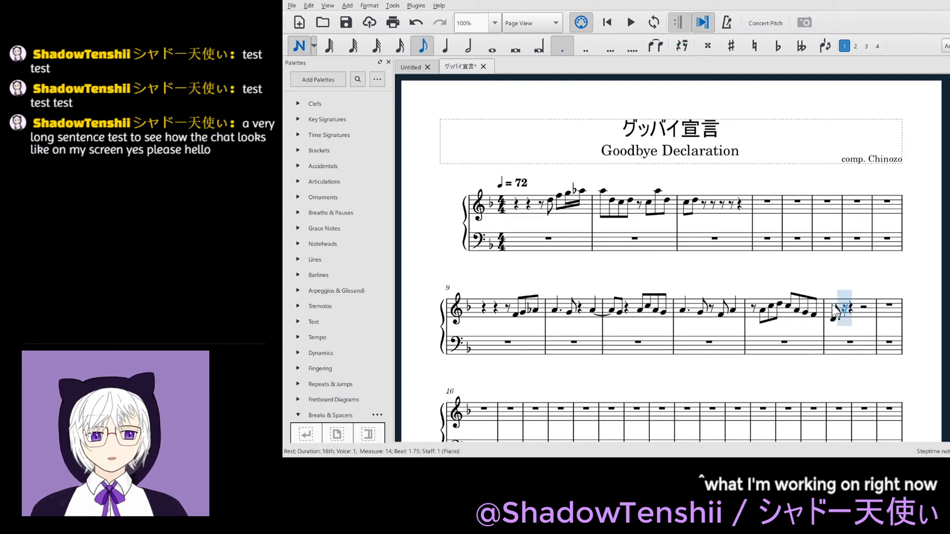
key(3)
key(d)
key(4)
key(period)
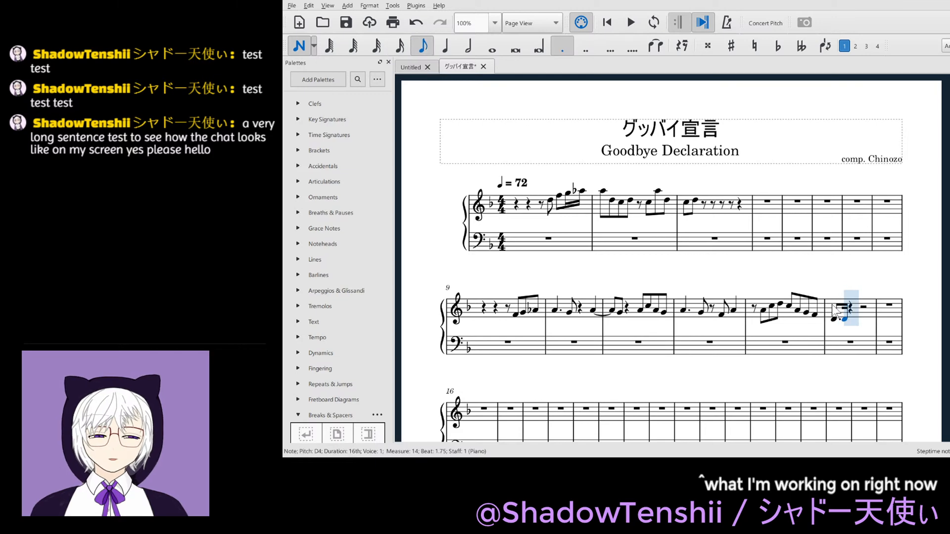
key(d)
key(Escape)
key(period)
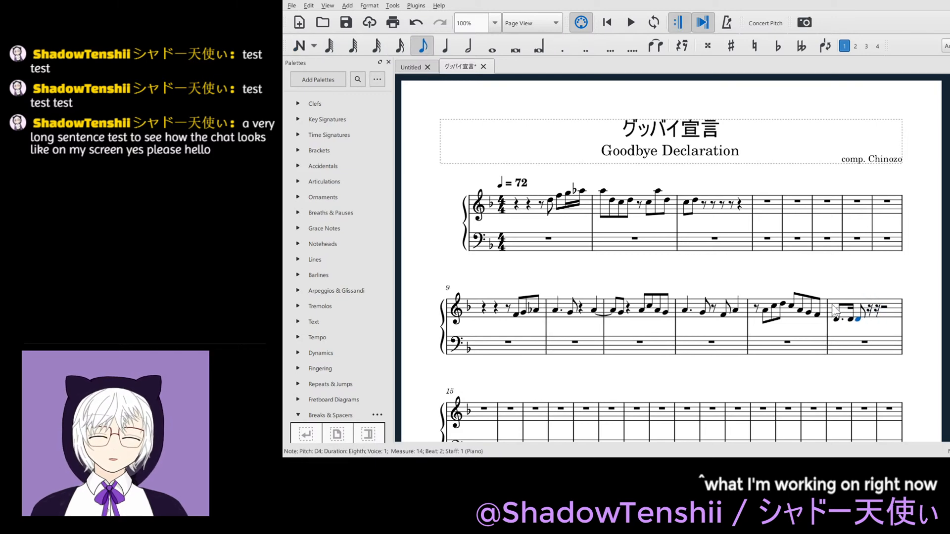
- Add an eighth A4 on beat 2.5 of measure 14, completing the first half of the measure
key(Right)
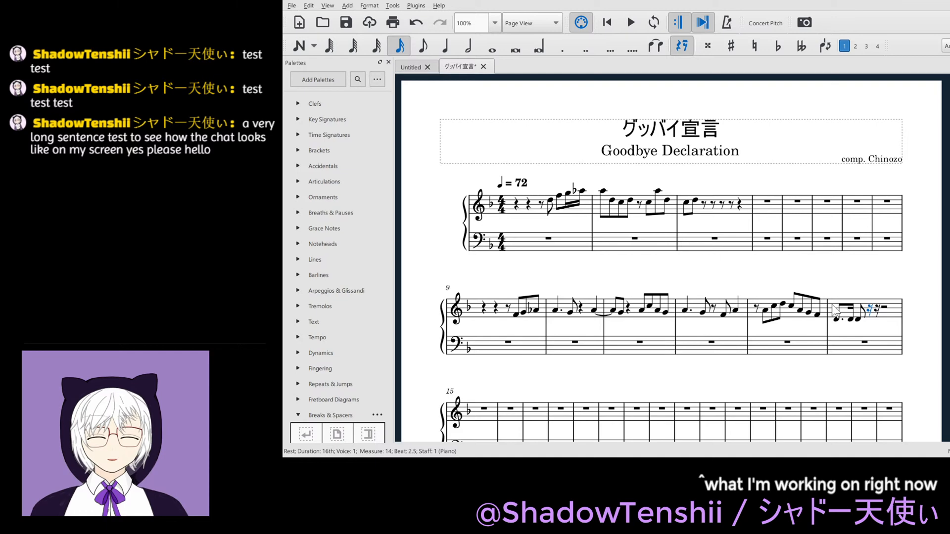
key(n)
key(4)
key(d)
key(ctrl+z)
key(a)
key(ctrl+Up)
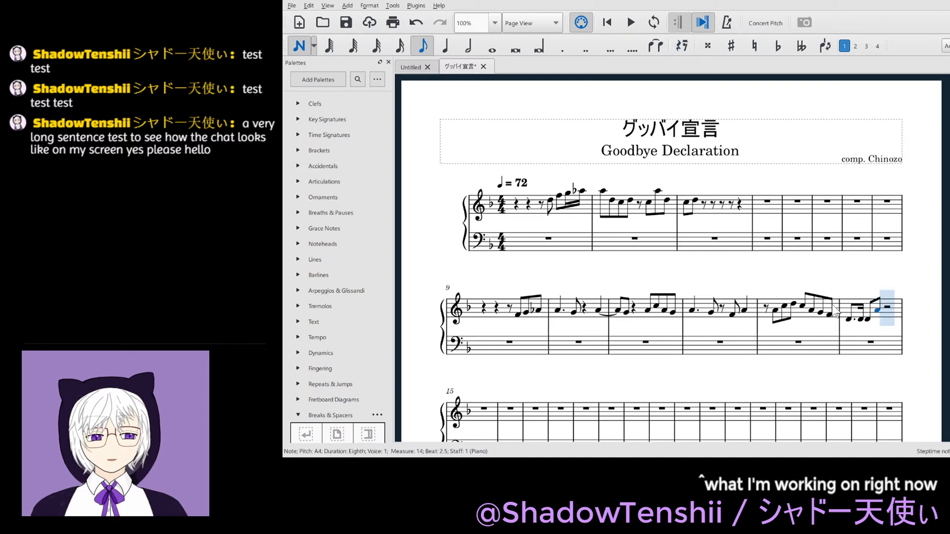
- Copy the four-note figure from the first half of measure 14 to beat 3 of the same measure
key(Escape)
key(Right)
key(Left)
key(shift+Left)
key(shift+Left)
key(shift+Left)
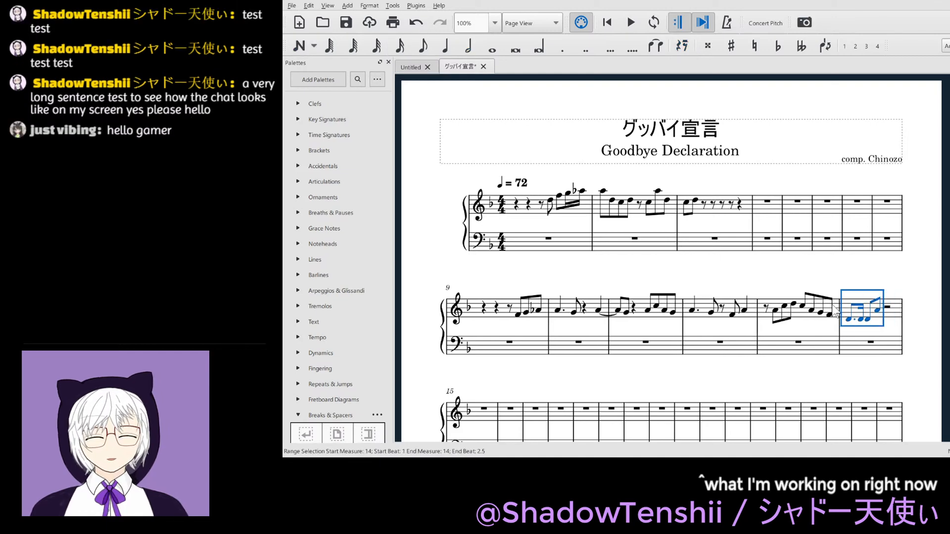
key(Right)
key(Right)
key(Right)
key(Right)
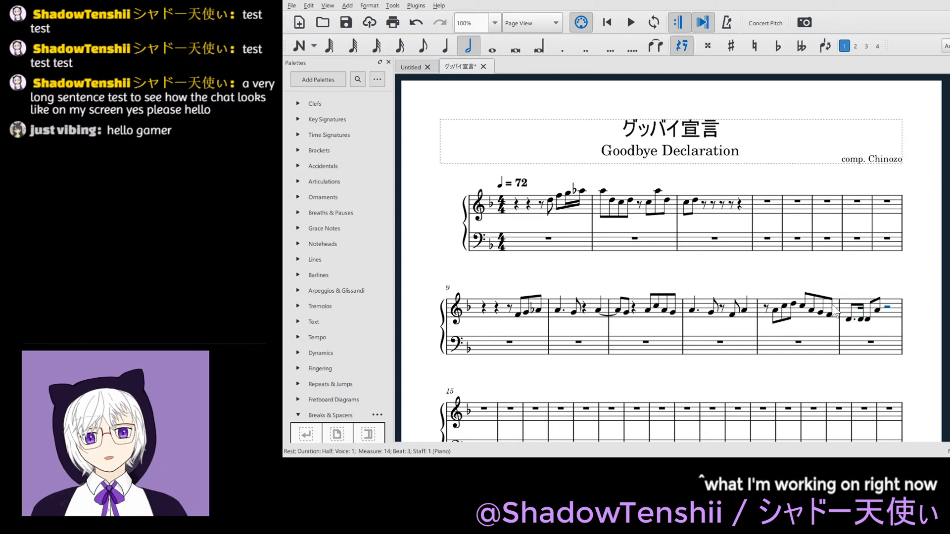
key(ctrl+v)
- Enter a D4 on beat 1 of measure 15 in the treble staff and make it a quarter note
key(Right)
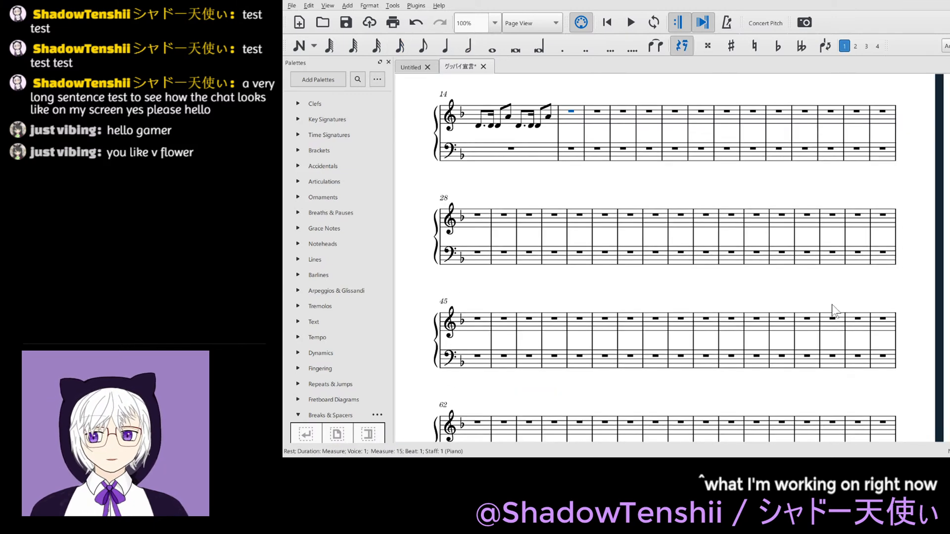
key(4)
key(d)
scroll(833, 304, up, 5)
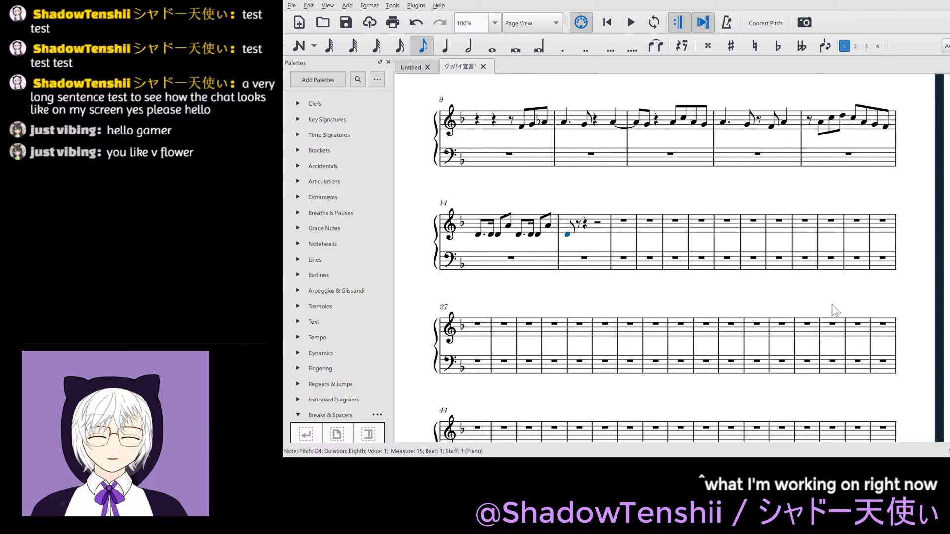
key(Escape)
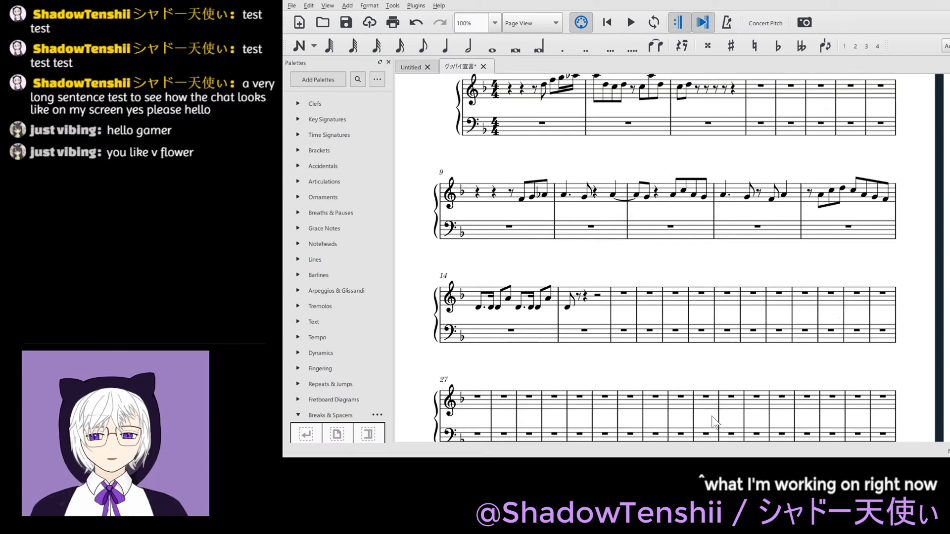
click(569, 308)
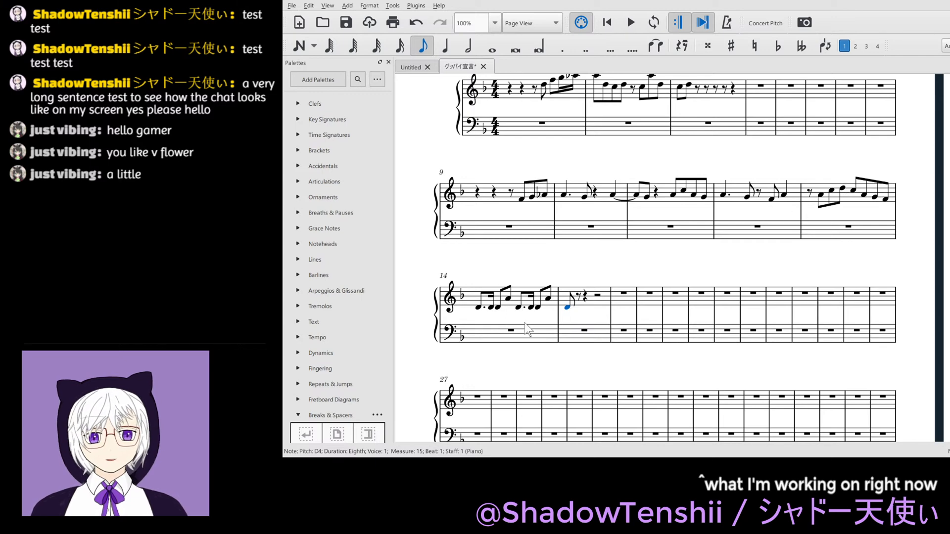
key(5)
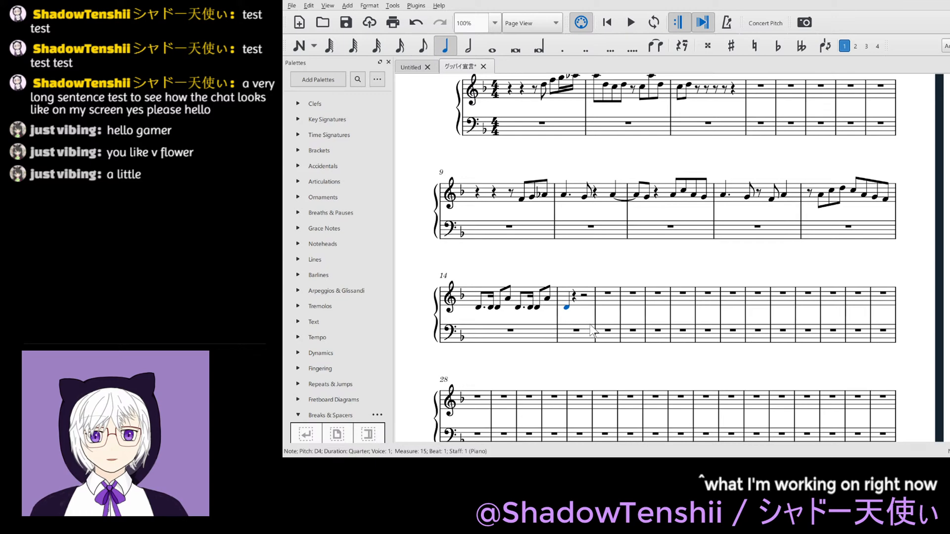
- Keep a quarter rest on beat 2 of measure 15 and enter the eighth notes D4, E4, F4, G4 from beat 3
key(Right)
key(Right)
key(4)
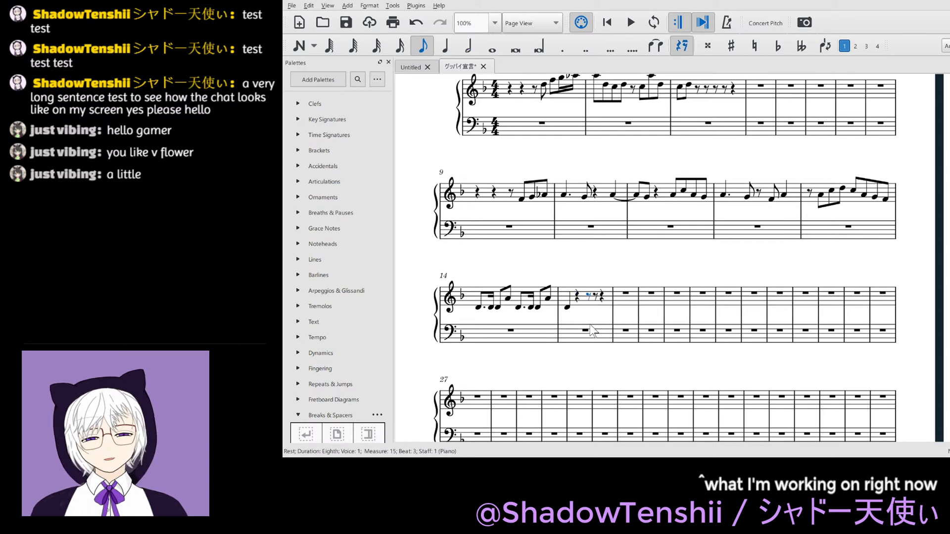
key(n)
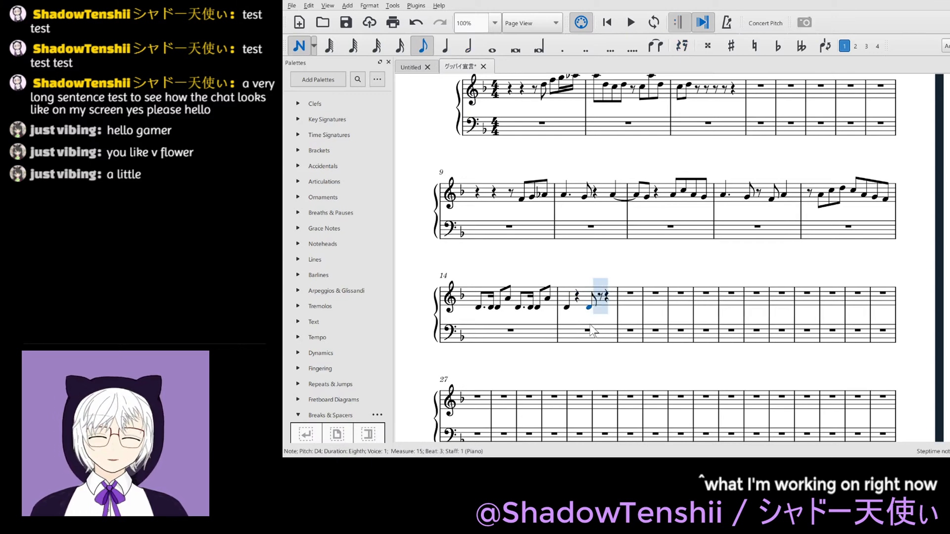
key(d)
key(e)
key(f)
key(g)
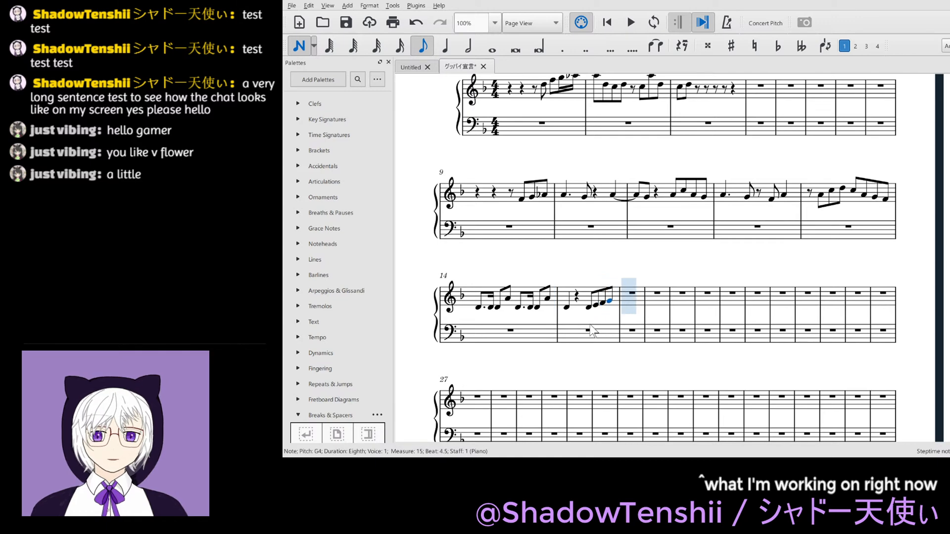
- Fill measure 16 of the treble staff with the quarter notes A4, G4, F4 and D4
key(5)
key(a)
key(g)
key(f)
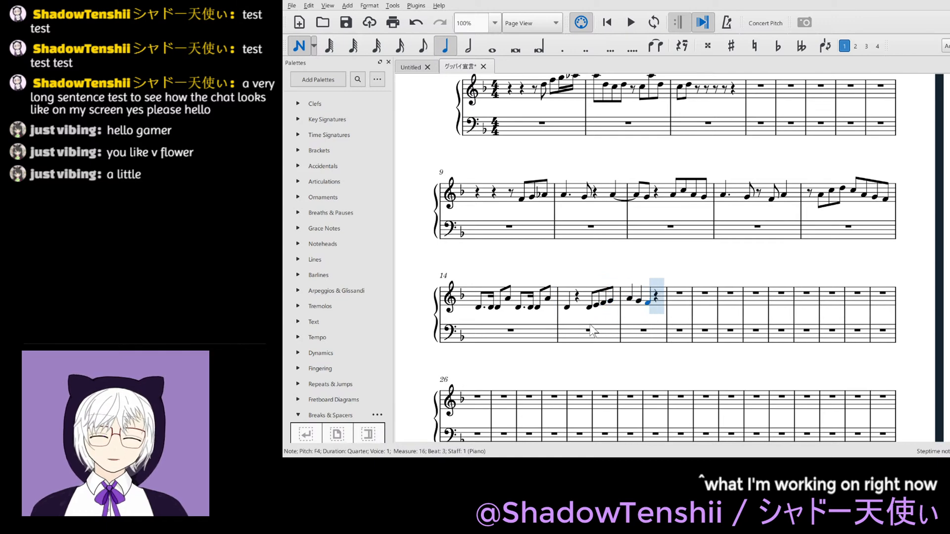
key(d)
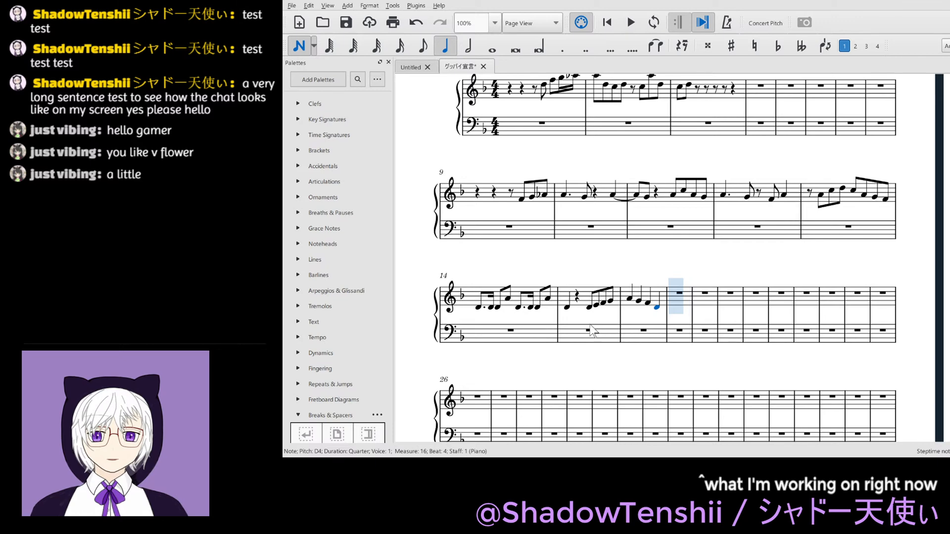
- Enter the eighth notes C4, D4, F4, G4 and a quarter D4 in measure 17 of the treble staff
key(4)
key(c)
key(d)
key(f)
key(g)
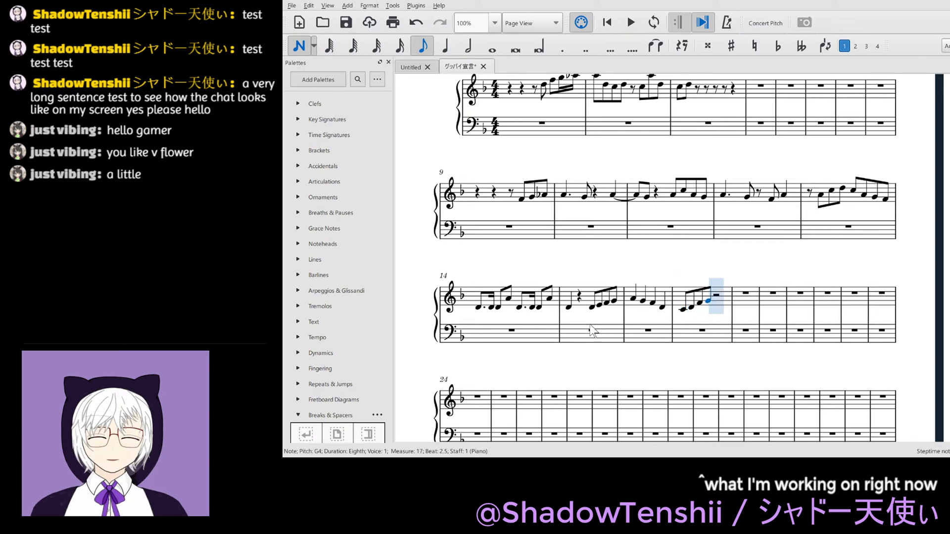
key(5)
key(d)
key(Escape)
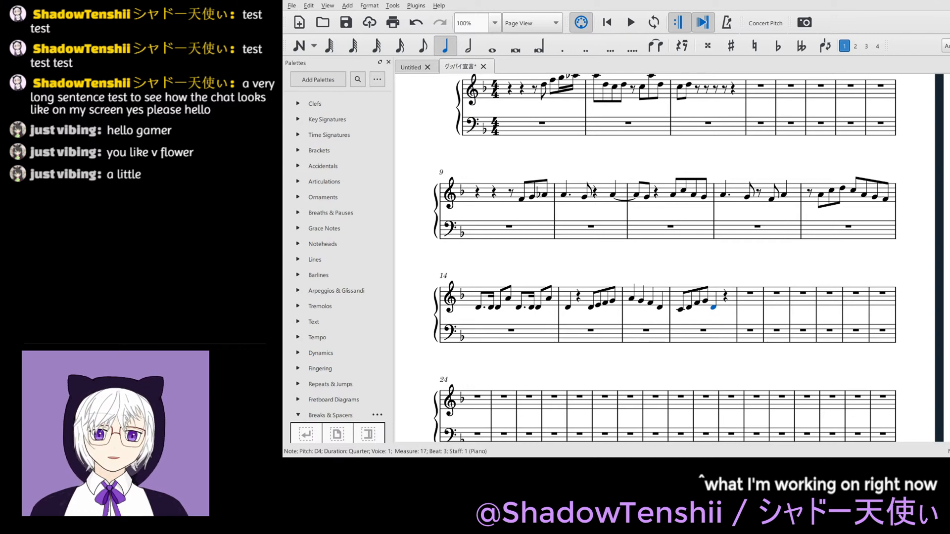
- Deselect the last note entered in measure 17 and save the score
scroll(665, 257, up, 2)
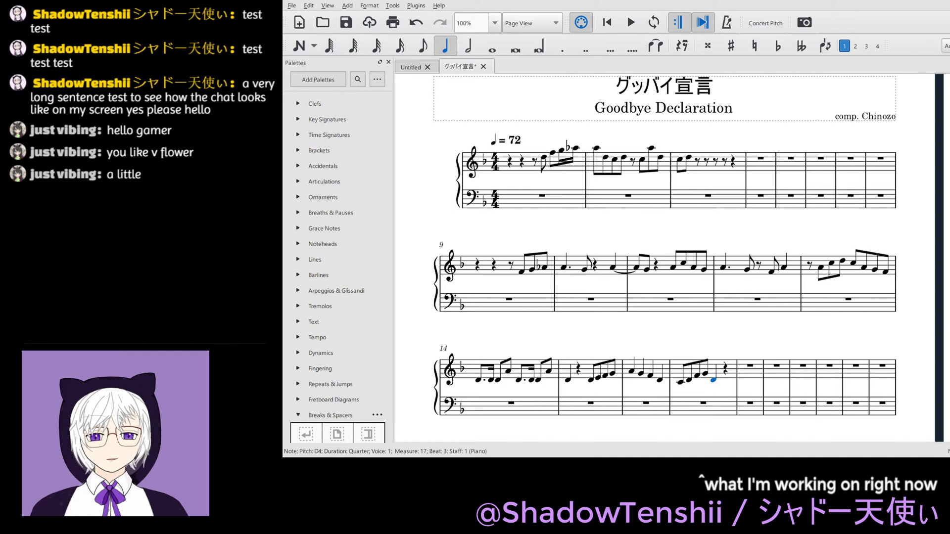
scroll(665, 257, up, 3)
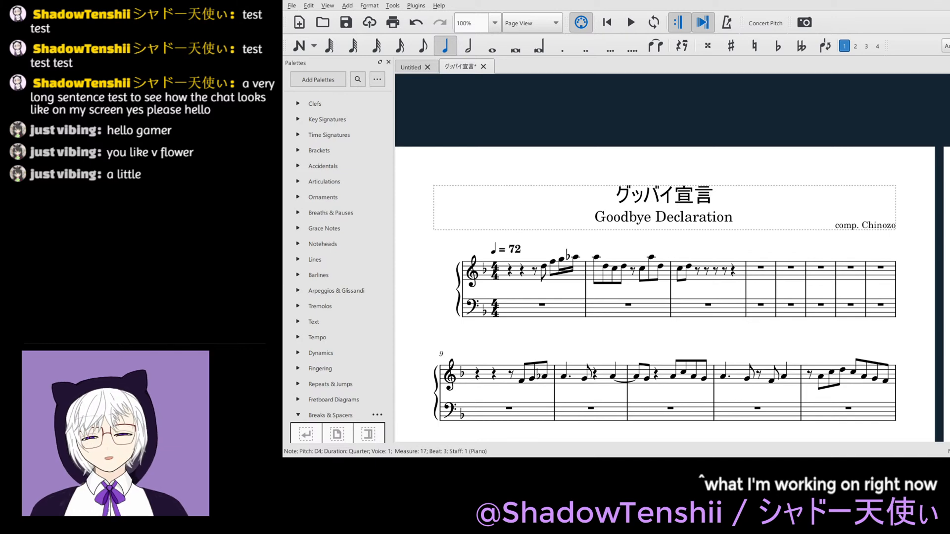
scroll(666, 276, down, 1)
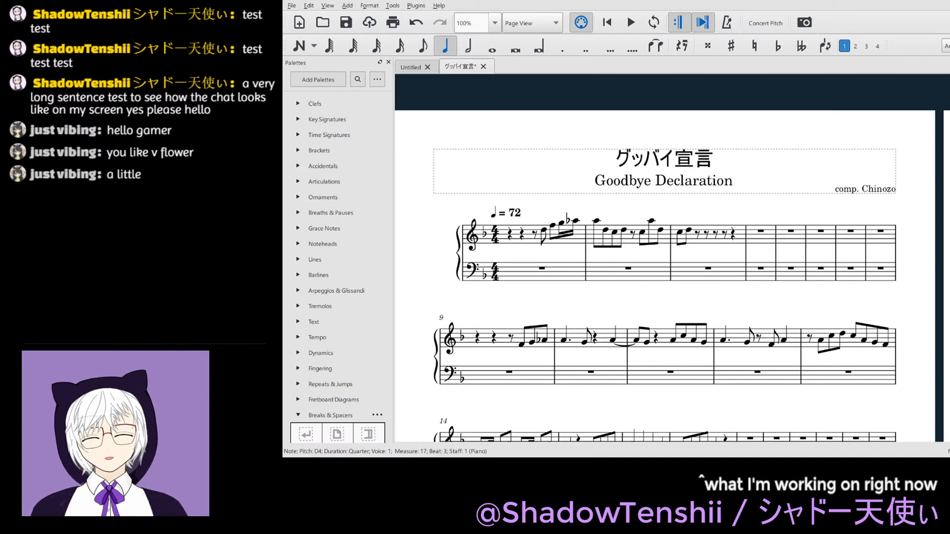
scroll(666, 276, down, 1)
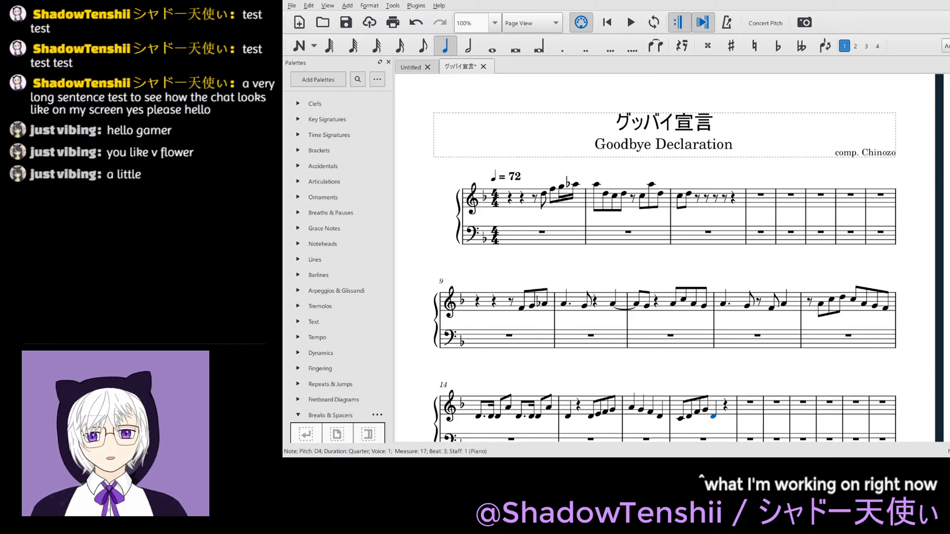
scroll(665, 276, down, 1)
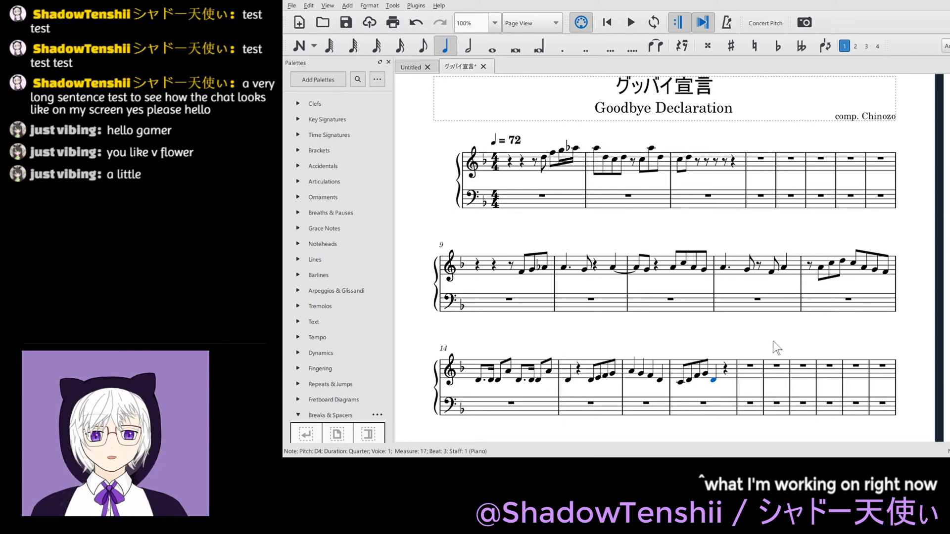
key(Escape)
scroll(777, 348, down, 1)
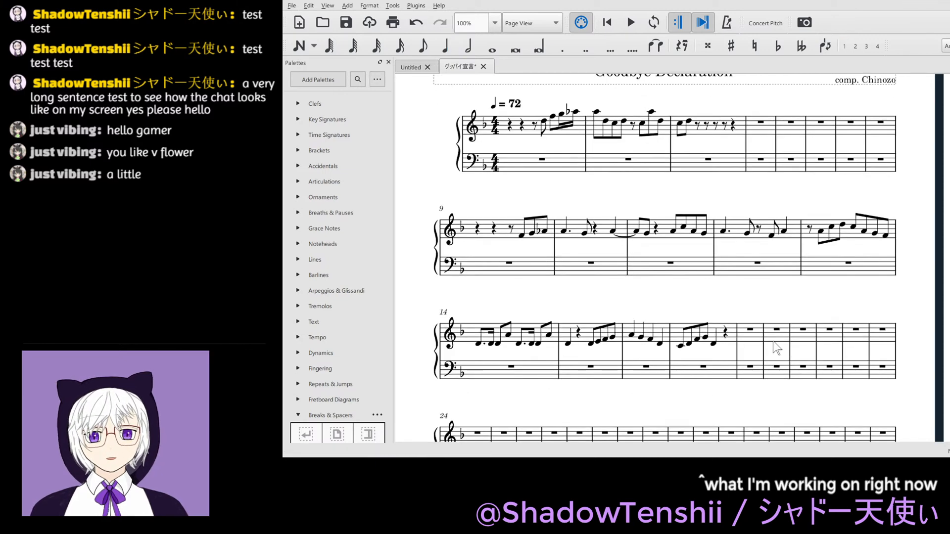
key(ctrl+s)
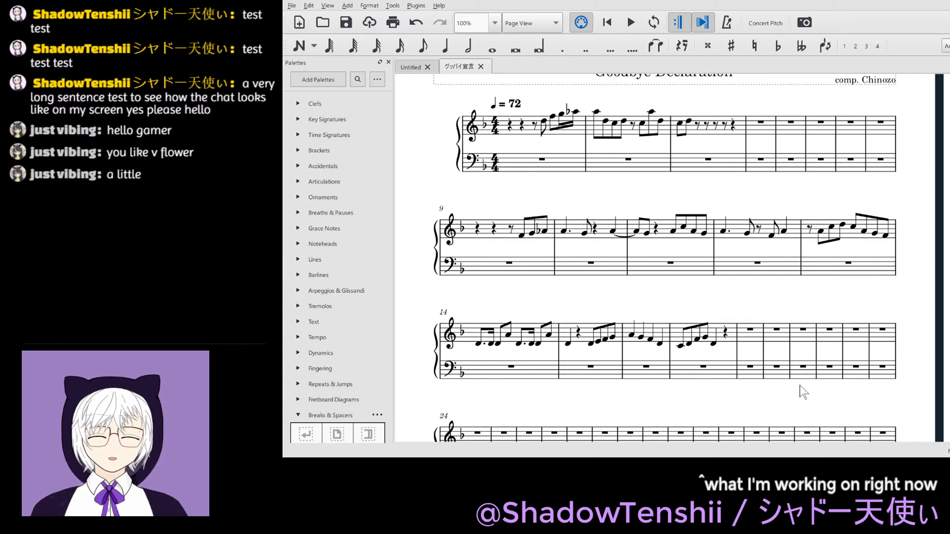
- Enter an A4 on beat 1 of measure 18 in the treble staff and make it a plain quarter note
scroll(800, 385, up, 2)
scroll(799, 385, down, 2)
click(749, 330)
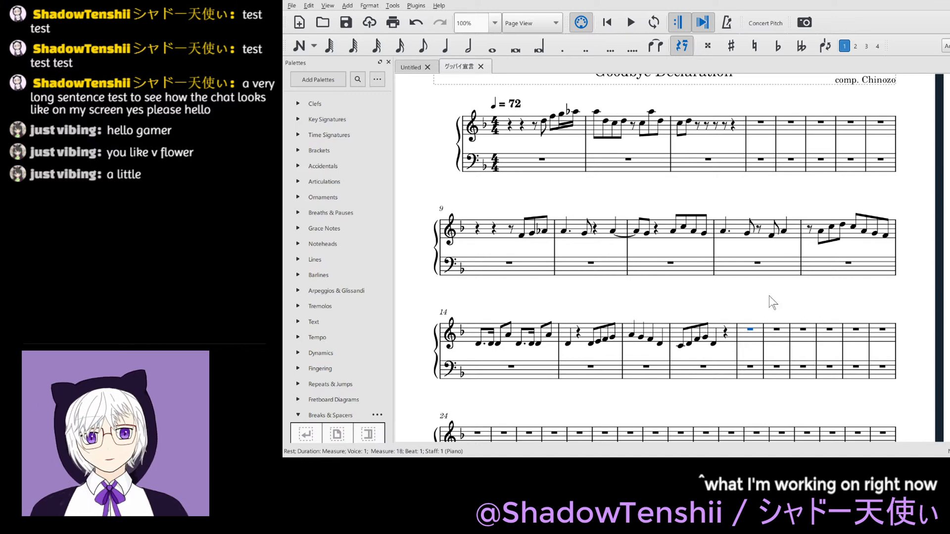
key(period)
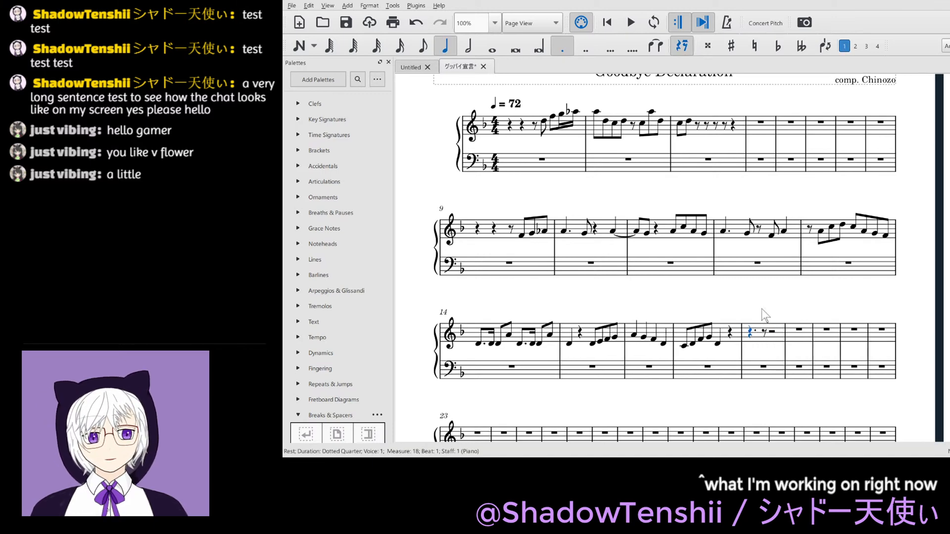
key(n)
key(a)
key(Escape)
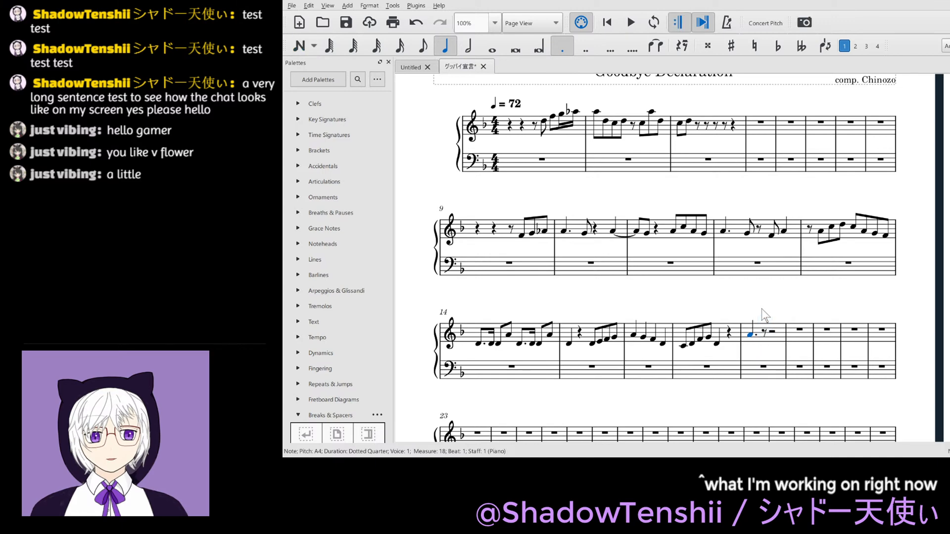
key(period)
key(Right)
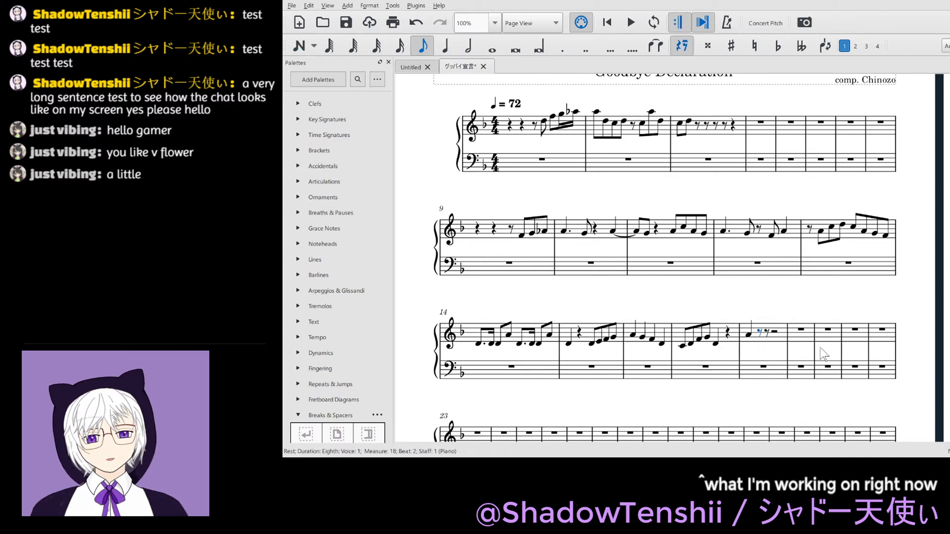
- Enter an eighth note A4 on beat 2 of measure 18 and tie the preceding quarter A4 to it
key(n)
key(a)
key(Escape)
key(Left)
key(t)
key(Right)
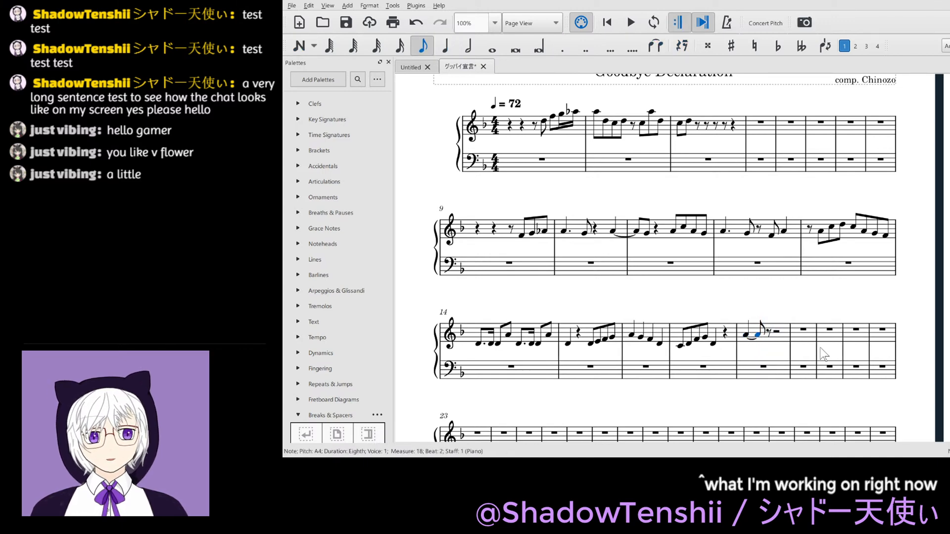
- Enter a C5 eighth note on beat 2.5 of measure 18, tied to a C5 quarter note on beat 3
key(Right)
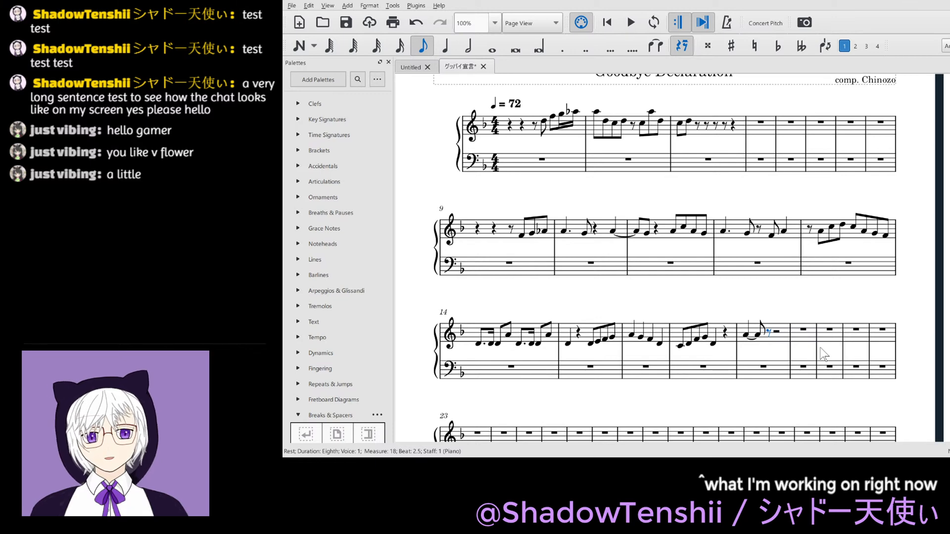
key(n)
key(c)
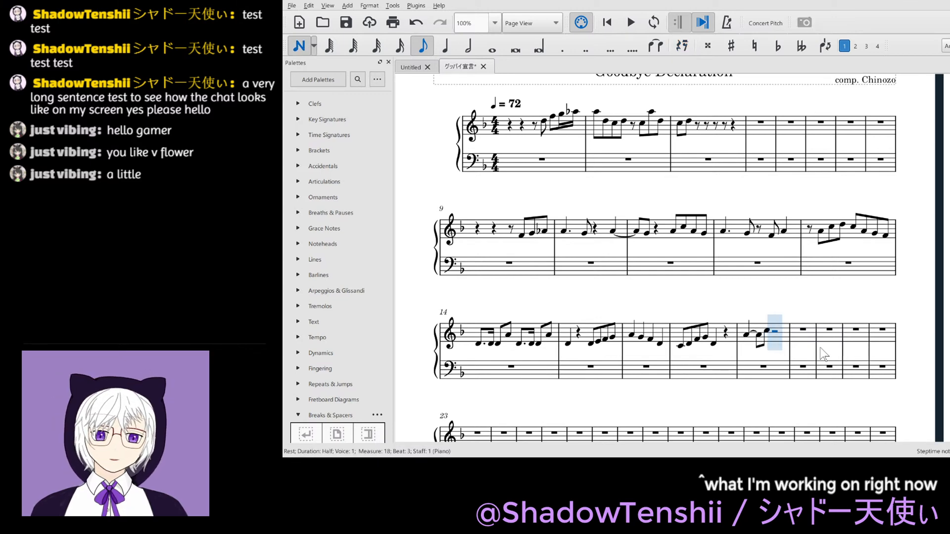
key(5)
key(c)
key(Escape)
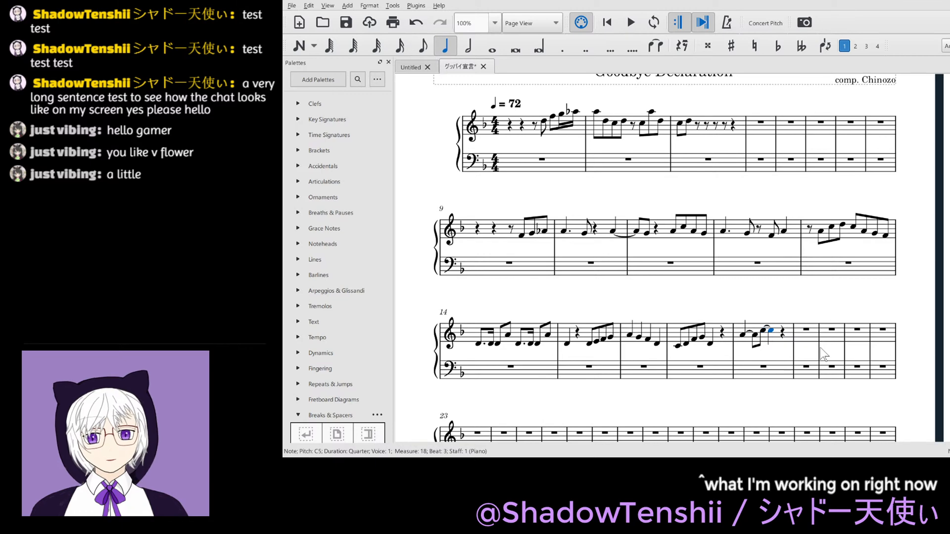
- Enter an eighth note D5 on beat 4 of measure 18 and save the score
key(Right)
key(4)
key(n)
key(d)
key(Escape)
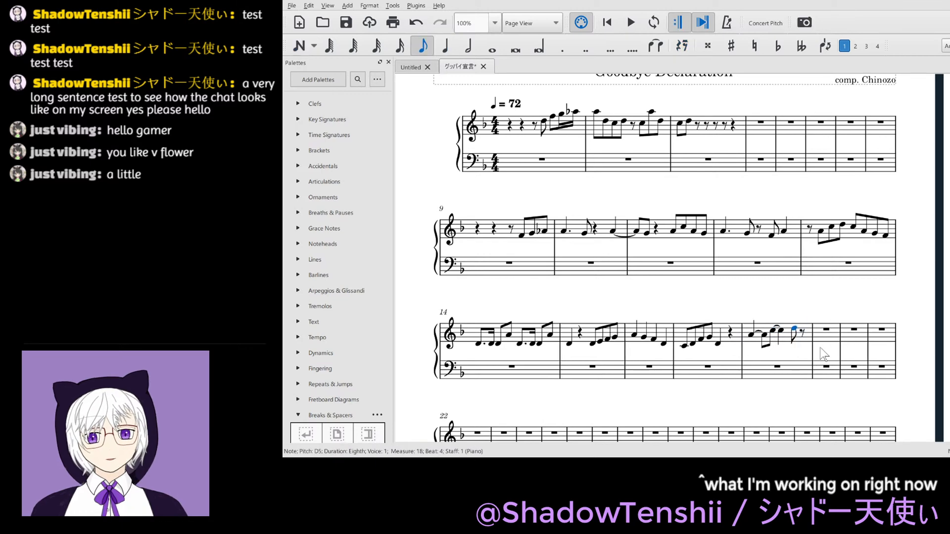
key(ctrl+s)
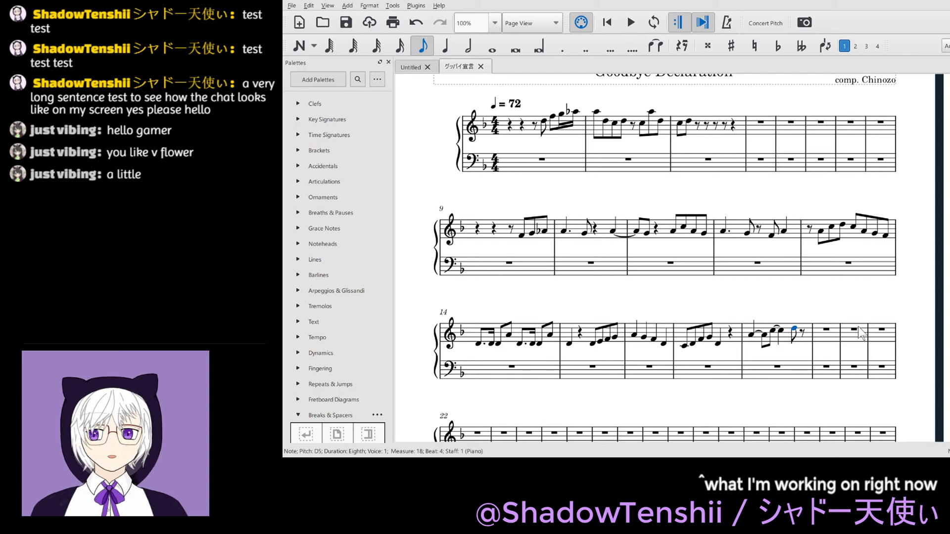
- Start measure 19 of the treble staff with an eighth rest followed by the eighth notes A4, G4 and F4
click(826, 331)
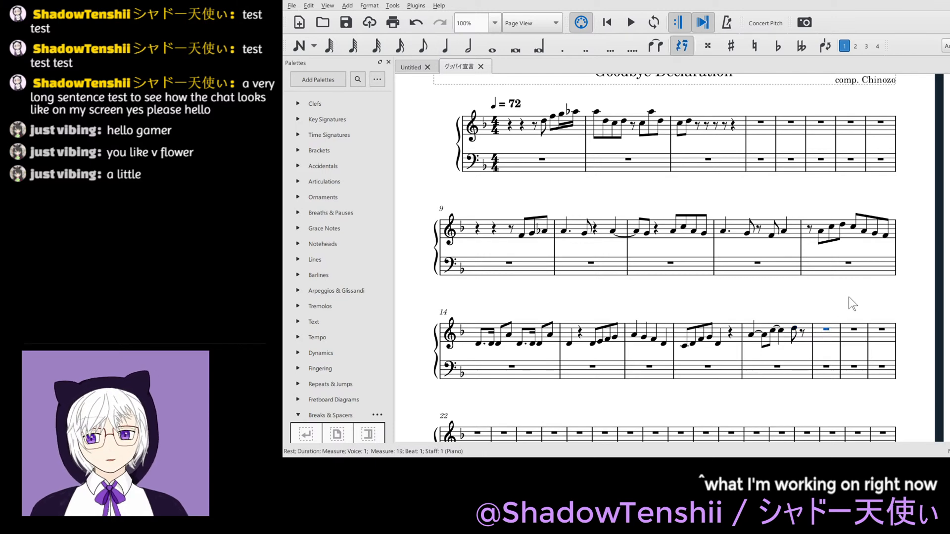
key(4)
key(Right)
key(n)
key(a)
key(g)
key(f)
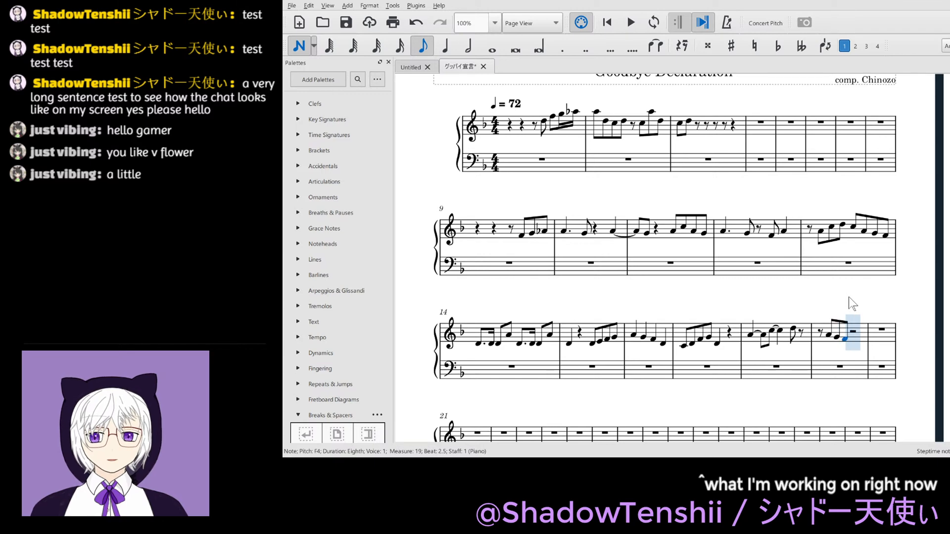
- Complete measure 19 with the eighth notes G4, A4, G4 and F4 from beat 3, and save the score
key(g)
key(a)
key(g)
key(f)
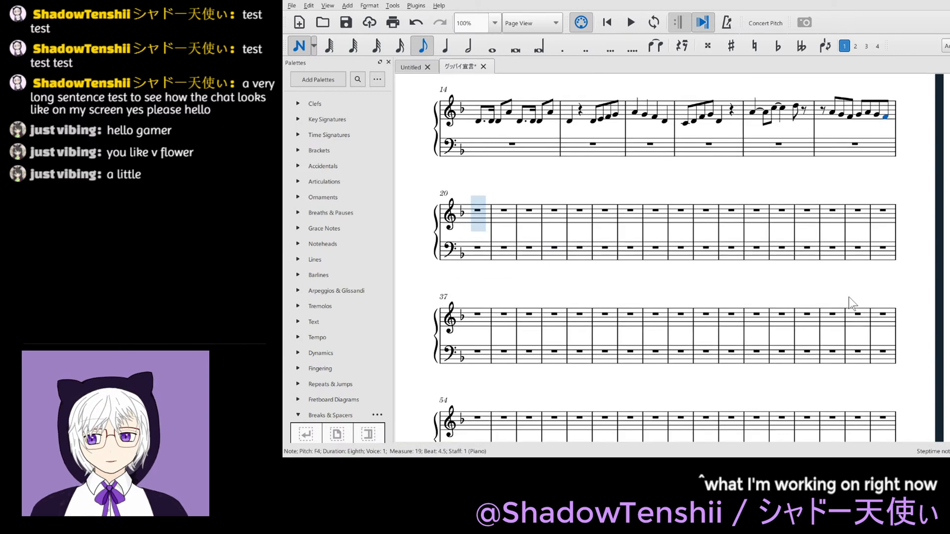
key(Escape)
scroll(805, 262, up, 5)
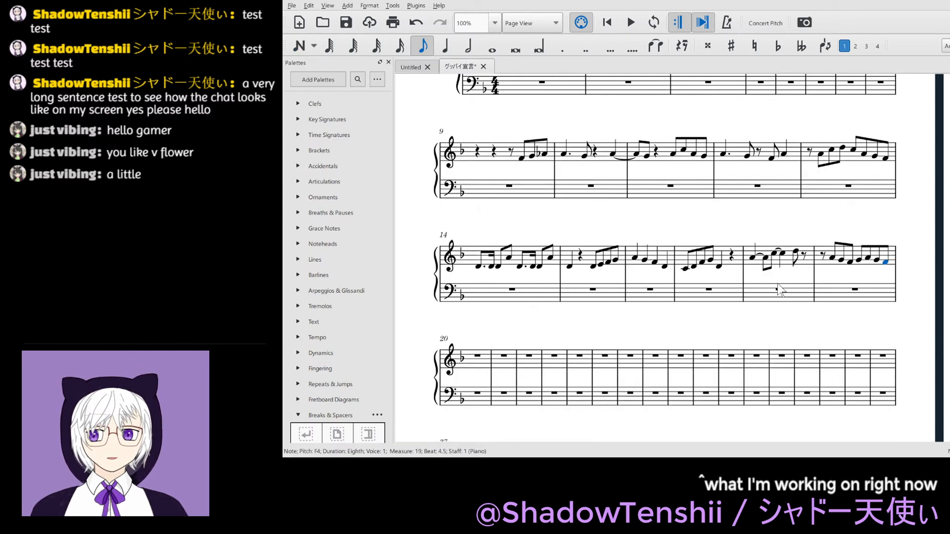
key(ctrl+s)
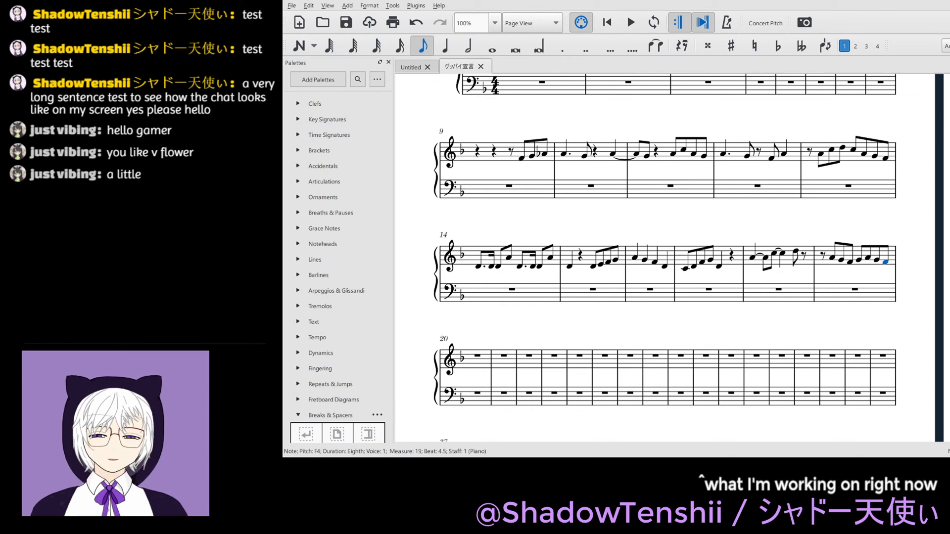
- Add a C4 below both the quarter A4 and the eighth A4 at the start of measure 18
scroll(663, 257, up, 3)
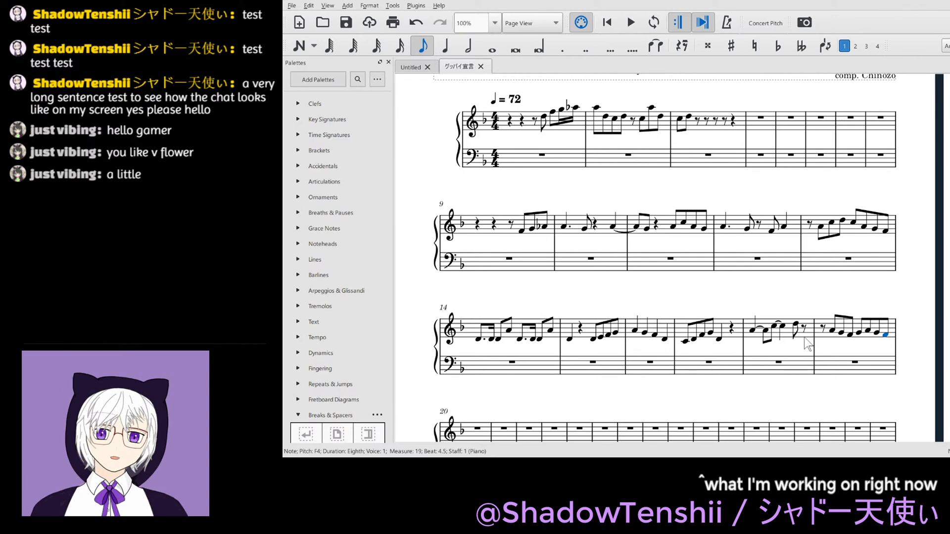
click(760, 330)
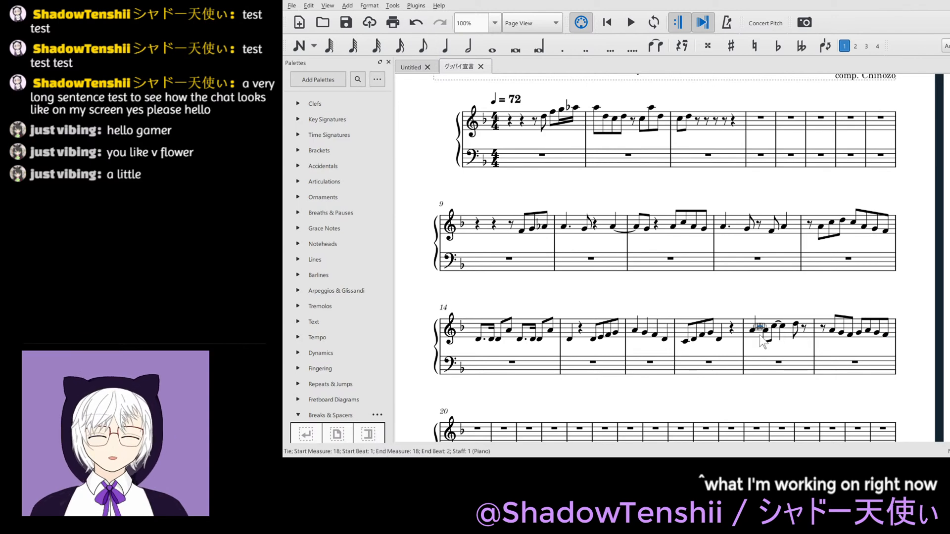
key(Delete)
key(n)
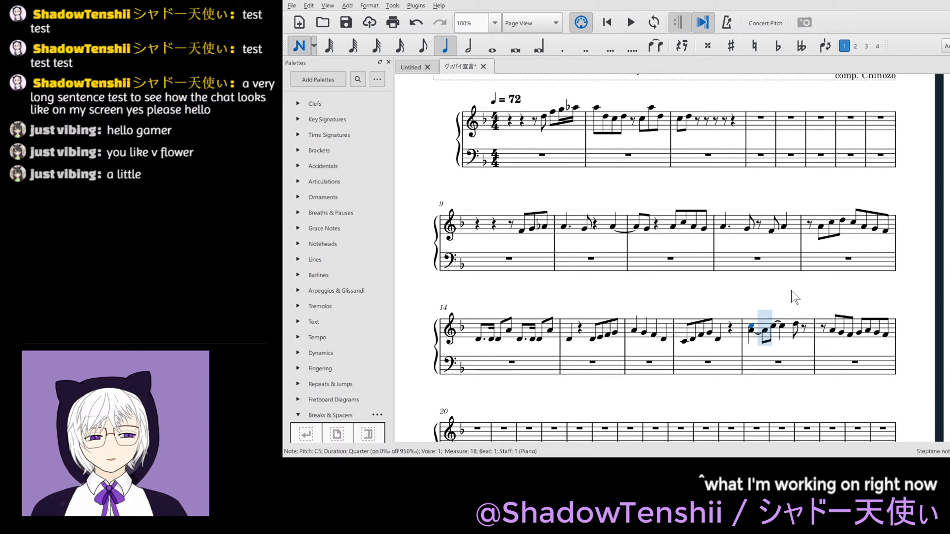
key(ctrl+Down)
key(Right)
key(shift+c)
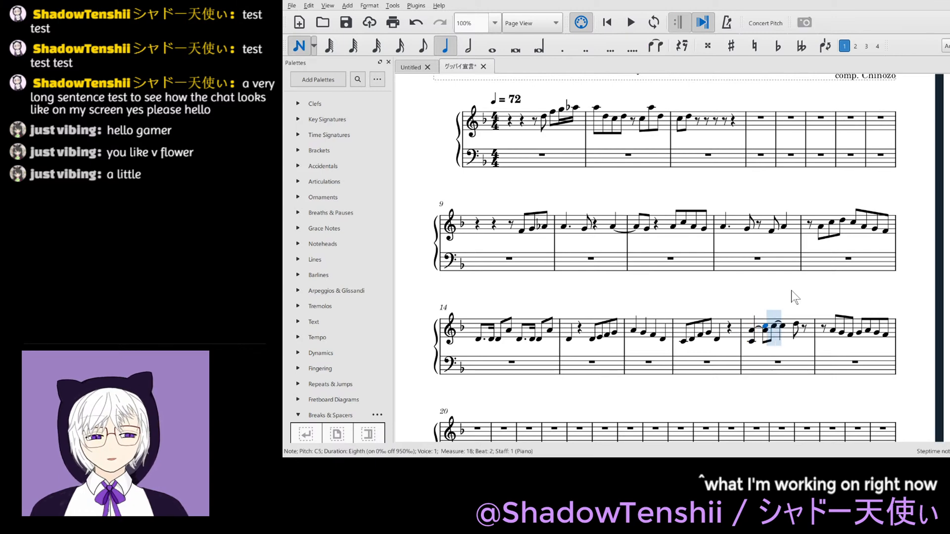
key(ctrl+Down)
key(Escape)
- Tie the C4 on beat 1 of measure 18 to the C4 on beat 2 and save the score
key(Left)
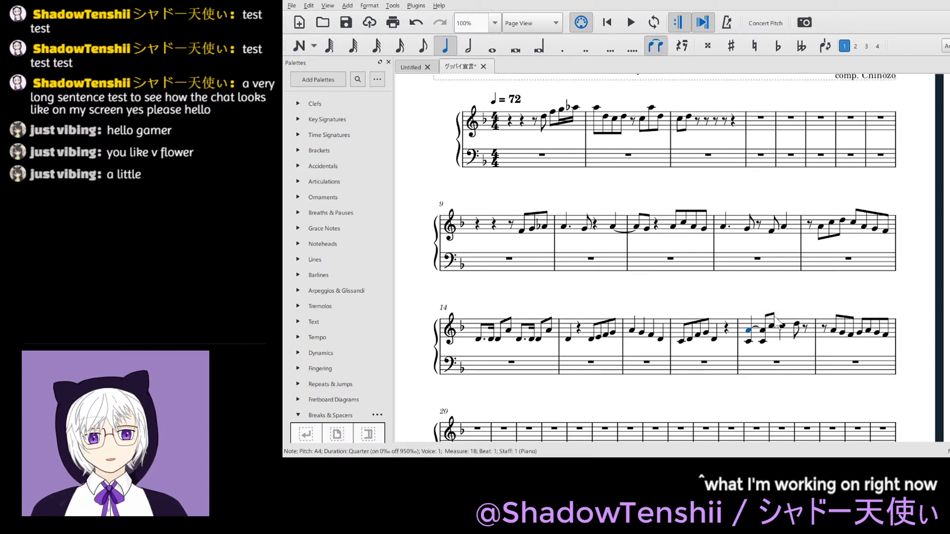
key(alt+Down)
key(t)
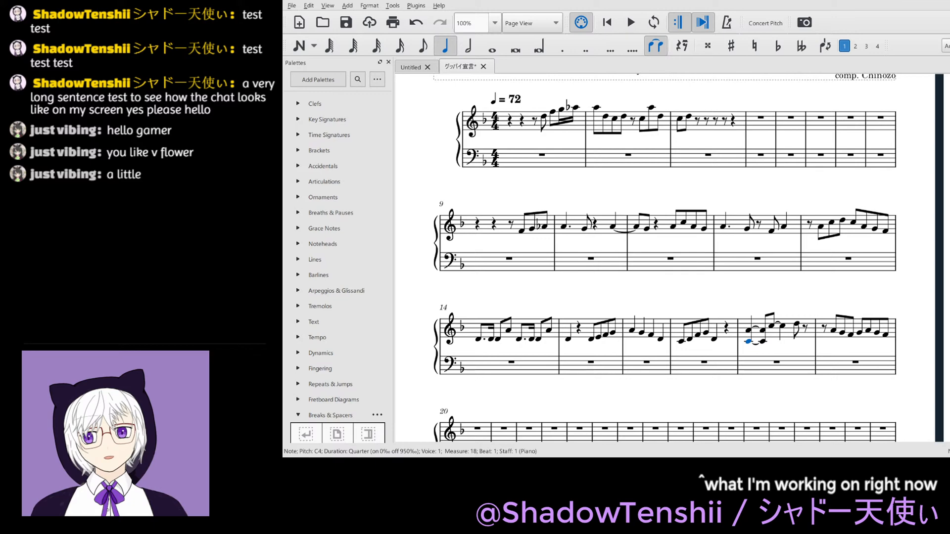
key(ctrl+s)
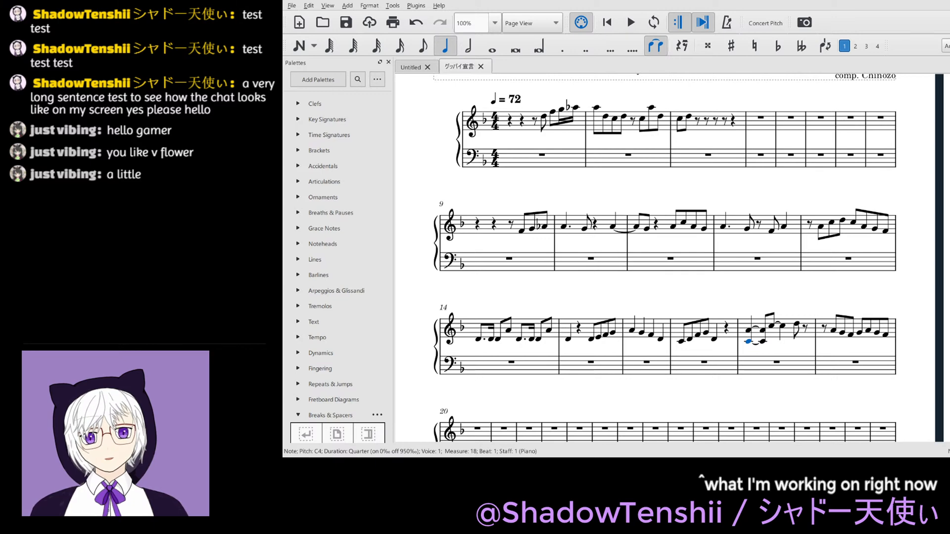
click(773, 328)
key(a)
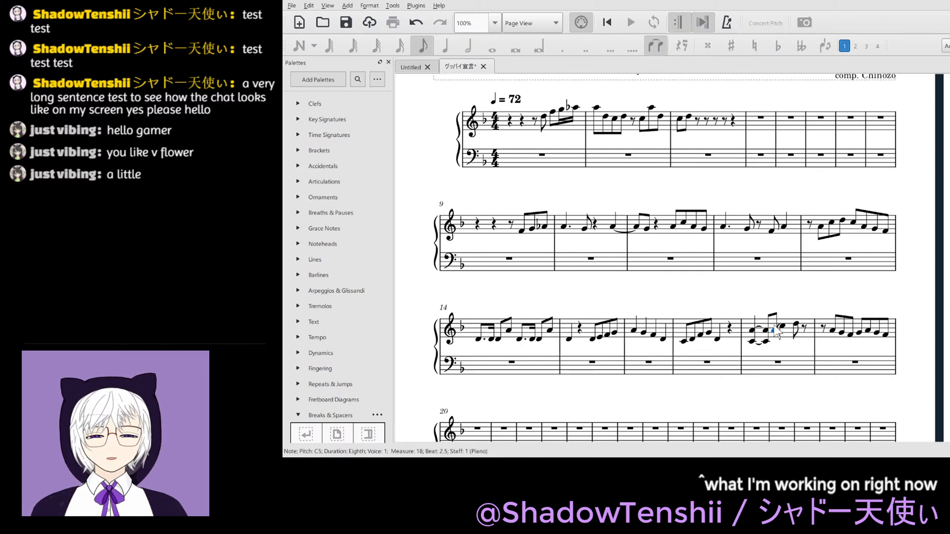
drag(774, 324, 775, 325)
key(ctrl+z)
- Add an E4 below both the eighth and the quarter C5 in measure 18 and tie the two E4 notes together
key(shift+e)
key(ctrl+Down)
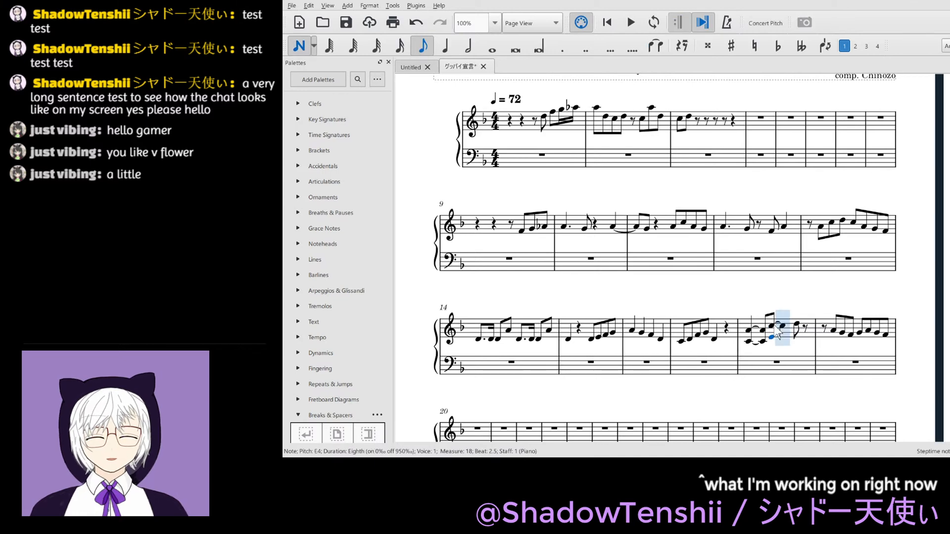
key(Escape)
click(781, 327)
key(shift+e)
key(ctrl+Down)
key(Escape)
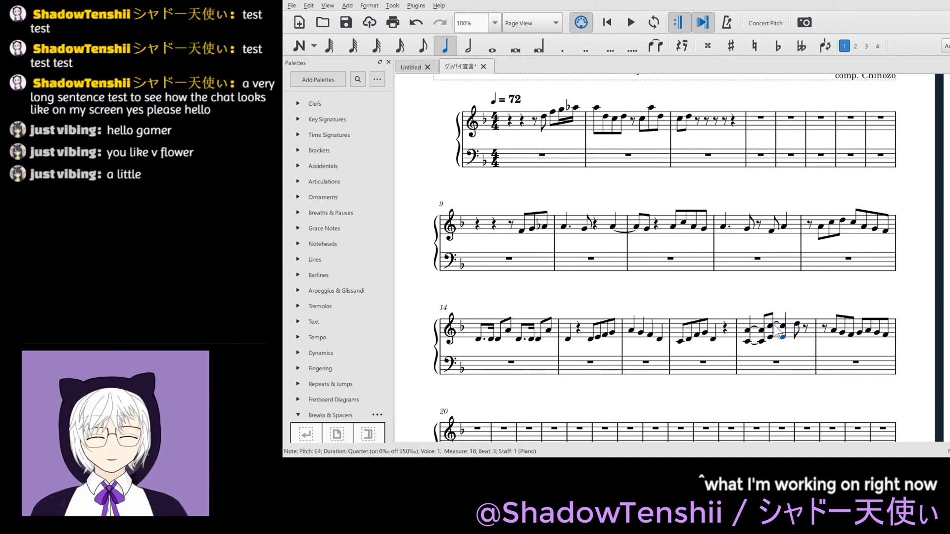
click(772, 337)
key(t)
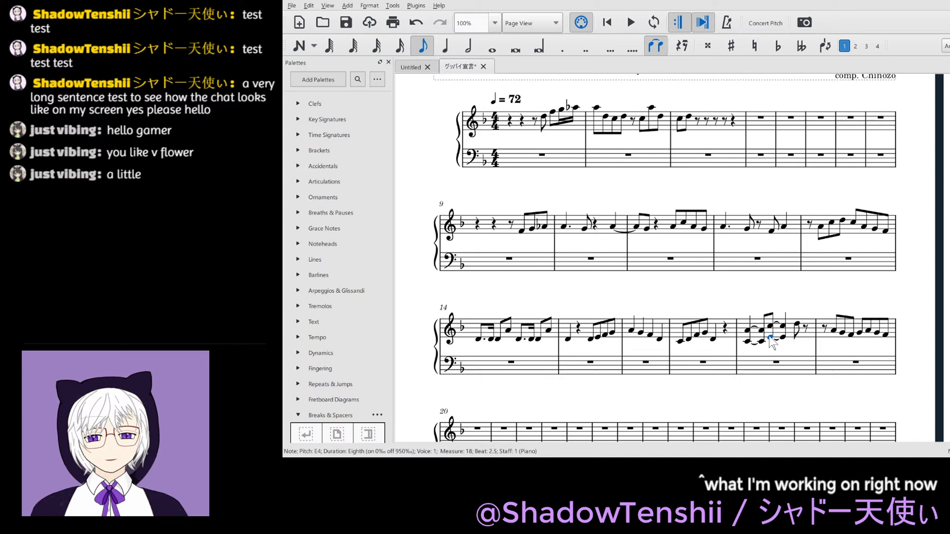
- Save the score and add an F4 below the eighth note D5 on beat 4 of measure 18
click(797, 325)
key(ctrl+s)
key(shift+f)
key(ctrl+Down)
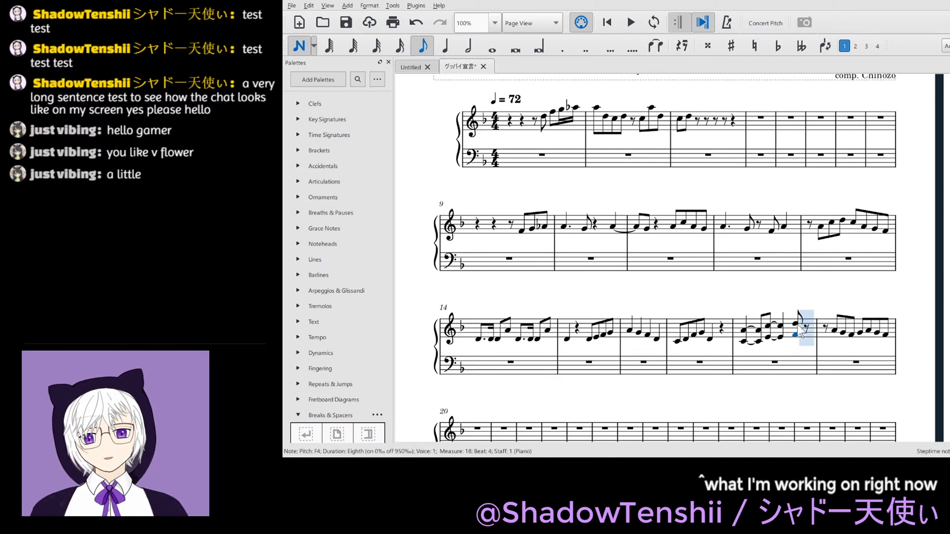
key(Escape)
click(781, 350)
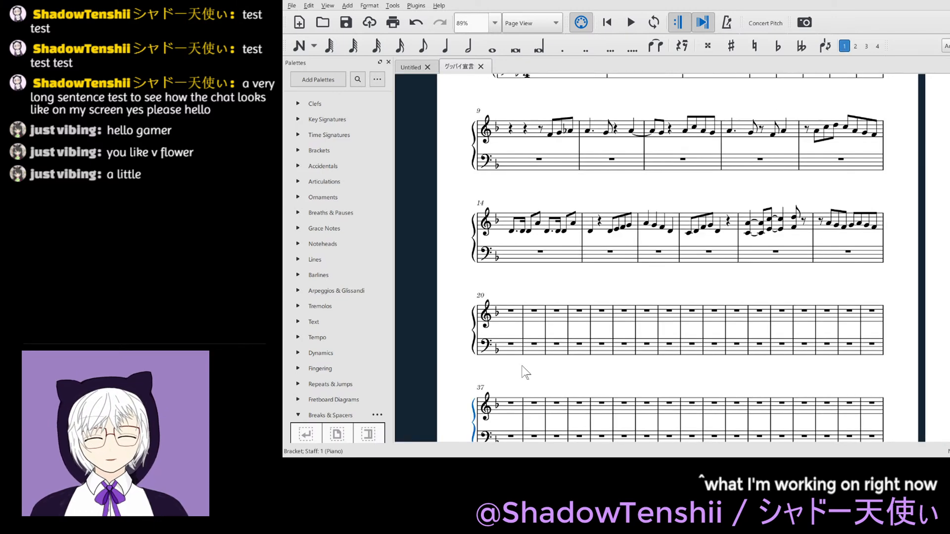
- Copy the treble chords of measure 18 into measure 20
scroll(526, 366, up, 4)
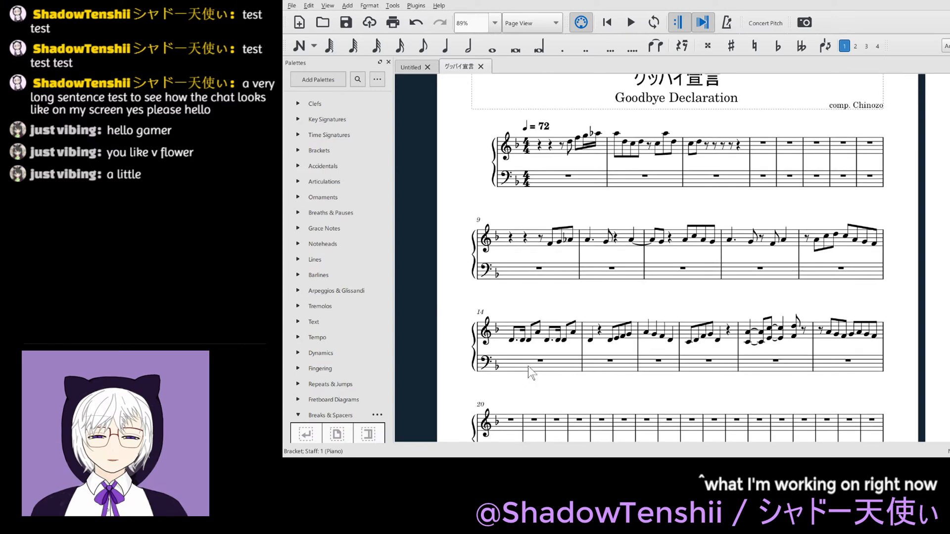
scroll(530, 366, down, 3)
ctrl+scroll(530, 366, up, 1)
scroll(530, 384, down, 2)
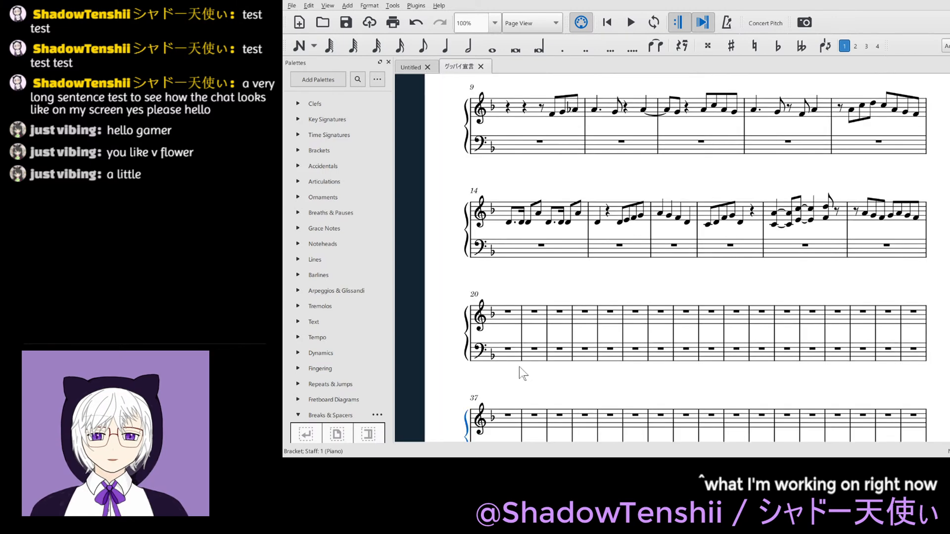
click(511, 322)
click(510, 313)
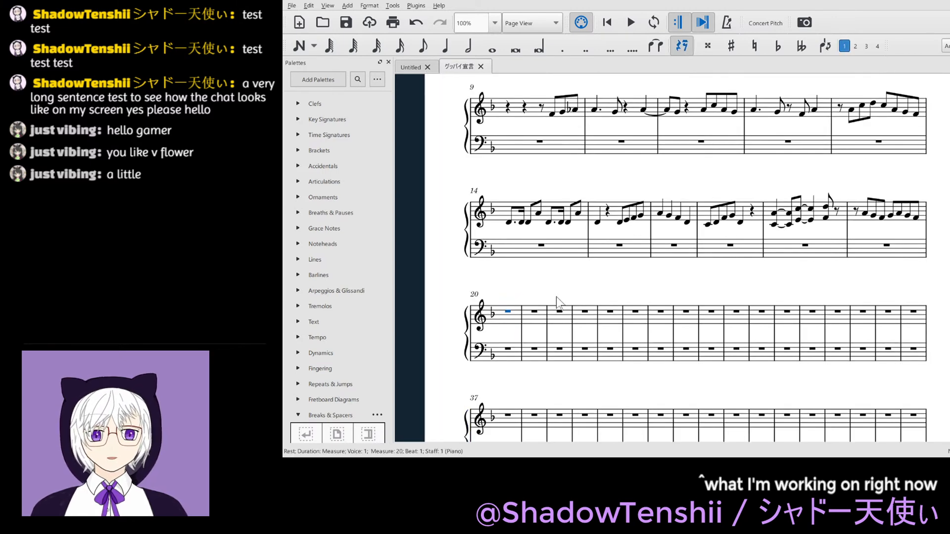
click(775, 215)
key(shift+Right)
key(shift+Right)
key(shift+Right)
key(shift+Right)
key(shift+Right)
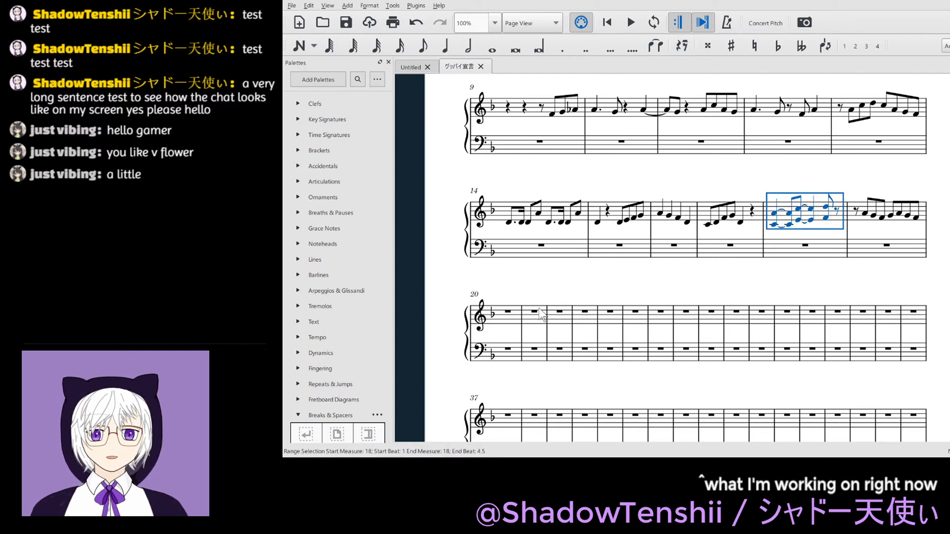
click(508, 311)
key(ctrl+v)
key(Escape)
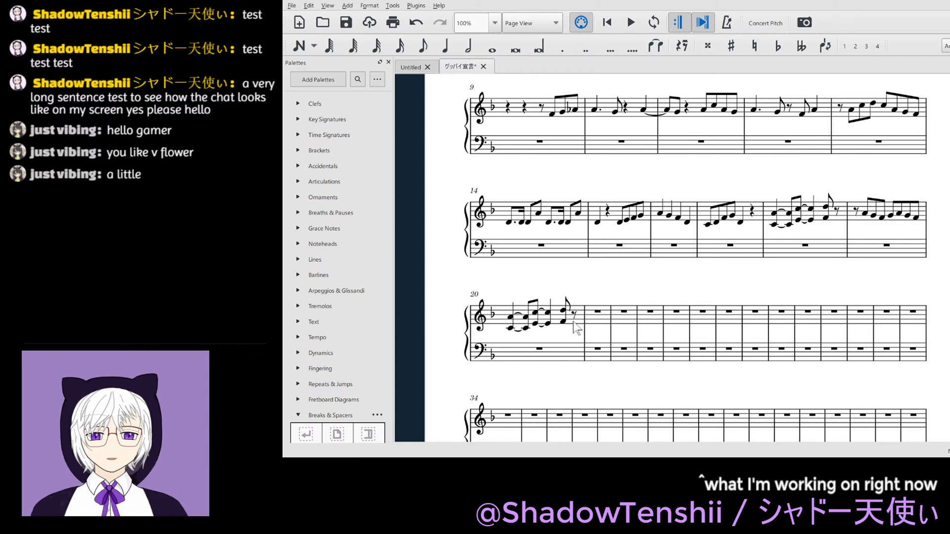
- Raise the tied C5/E4 chords on beats 2.5 and 3 of measure 20 to F5/A4
click(536, 314)
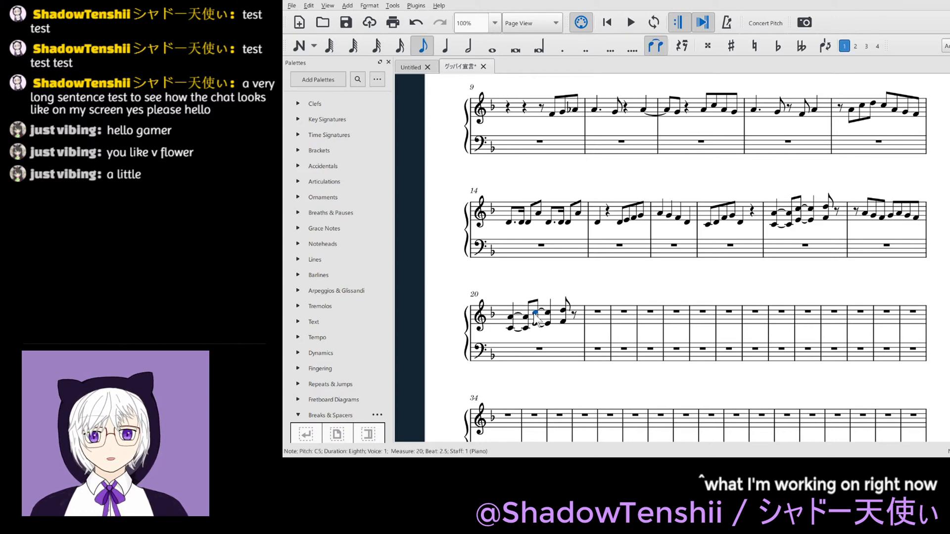
key(shift+Right)
key(shift+Right)
key(shift+Left)
key(Up)
key(Up)
key(Up)
key(Up)
key(Up)
key(Up)
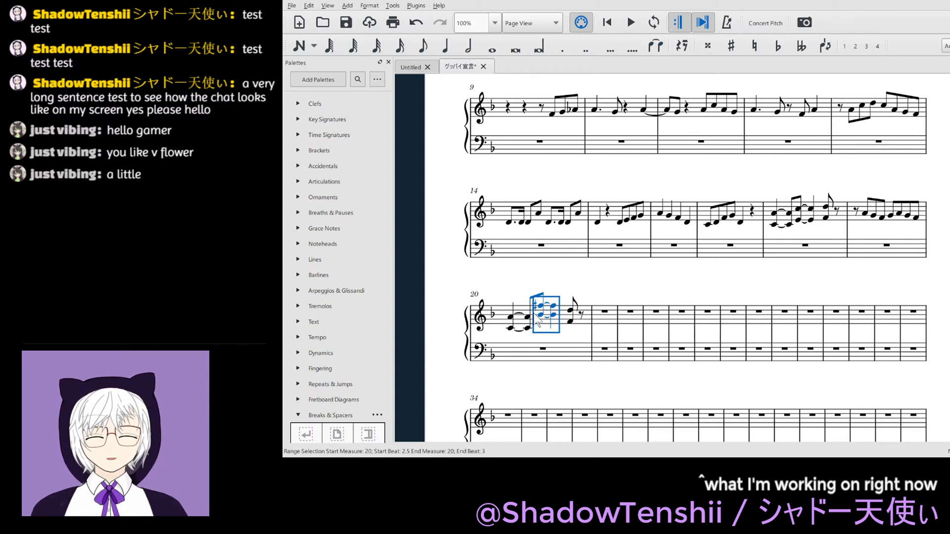
key(Down)
- Lower the eighth-note chord on beat 4 of measure 20 to A4 over C4 and save the score
click(563, 322)
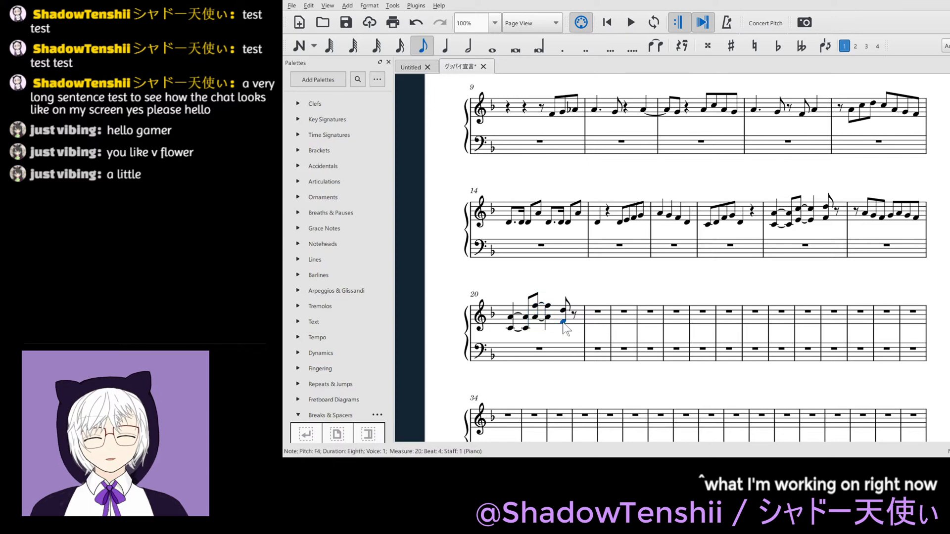
shift+click(564, 325)
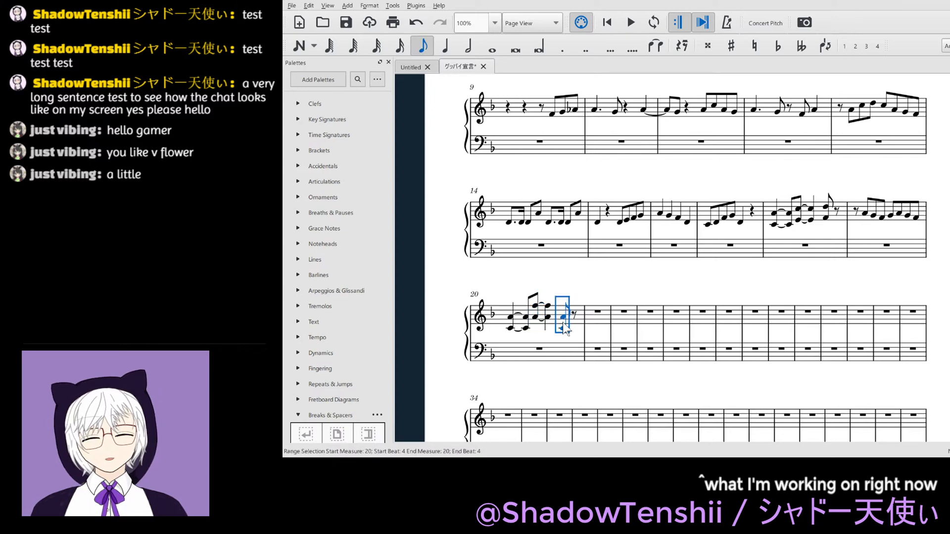
key(Escape)
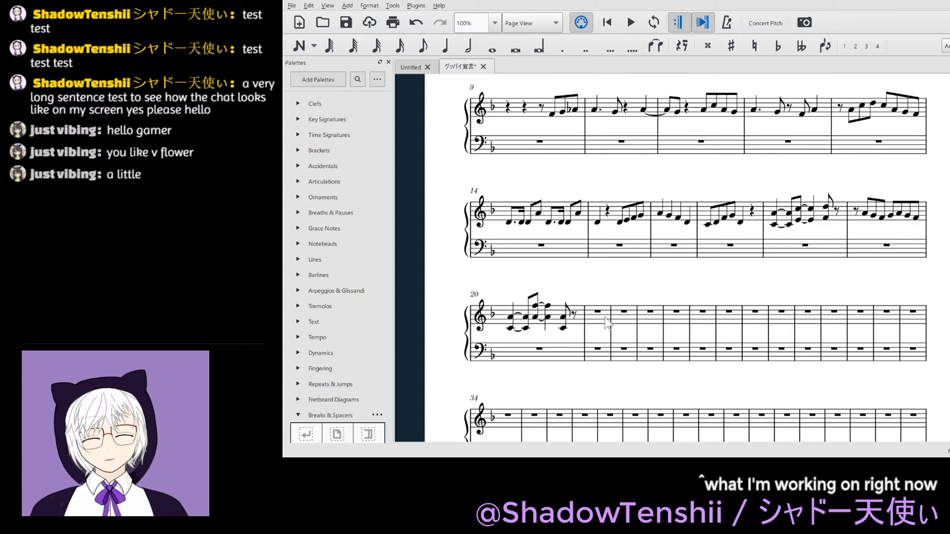
key(ctrl+s)
- Start measure 21 in the treble staff with an eighth rest followed by the eighth notes A4, G4 and F4
click(598, 312)
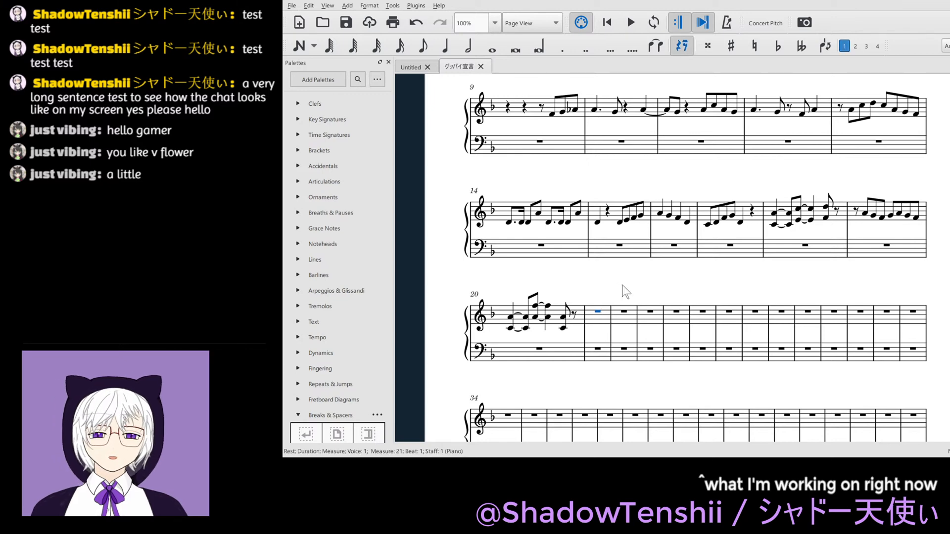
key(4)
key(Right)
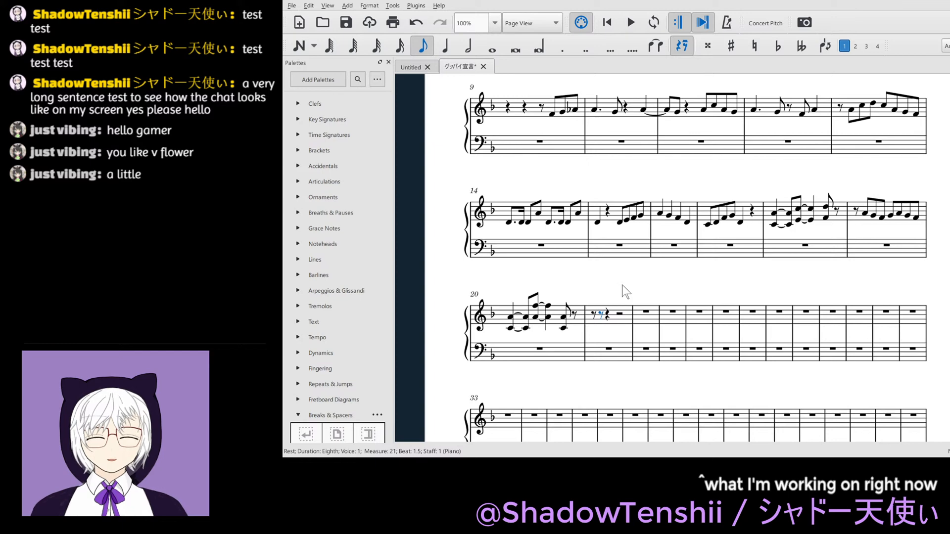
key(n)
key(a)
key(ctrl+Up)
key(g)
key(f)
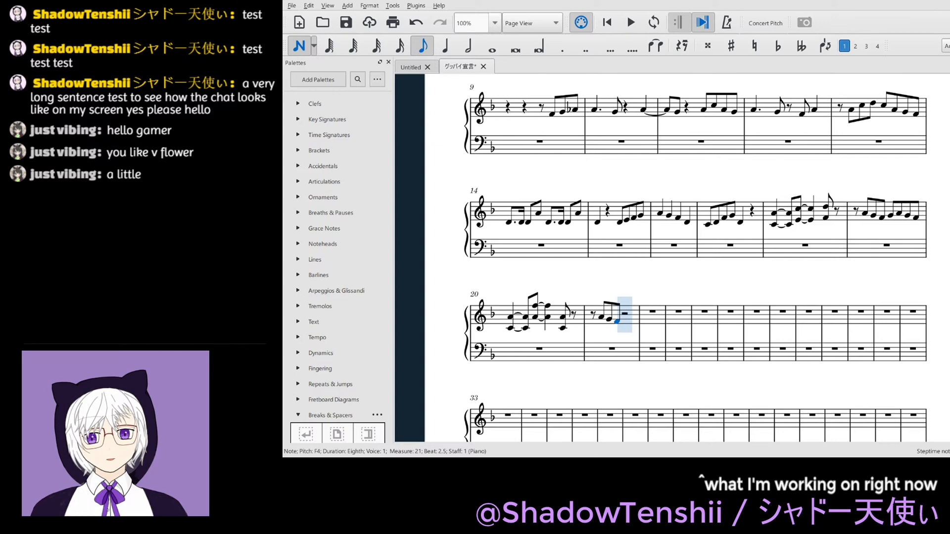
scroll(600, 333, up, 3)
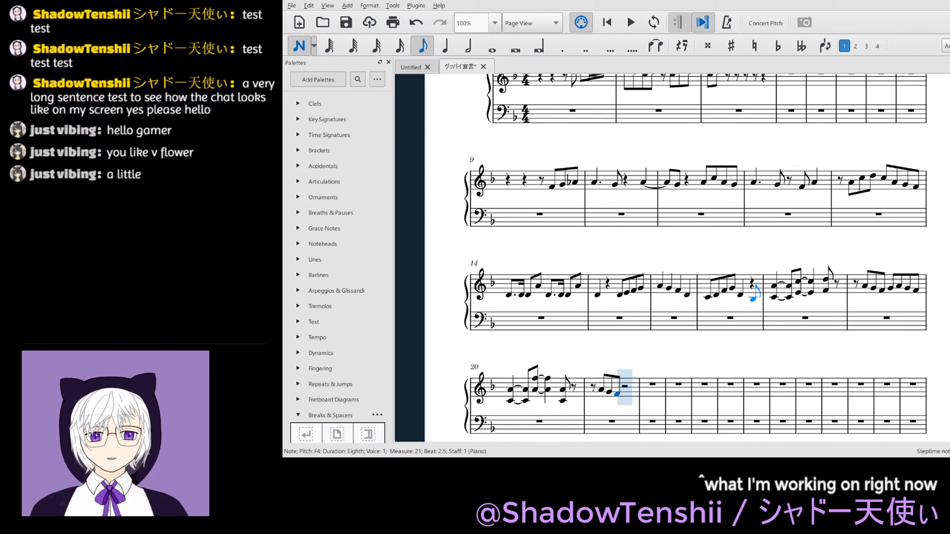
scroll(777, 329, down, 1)
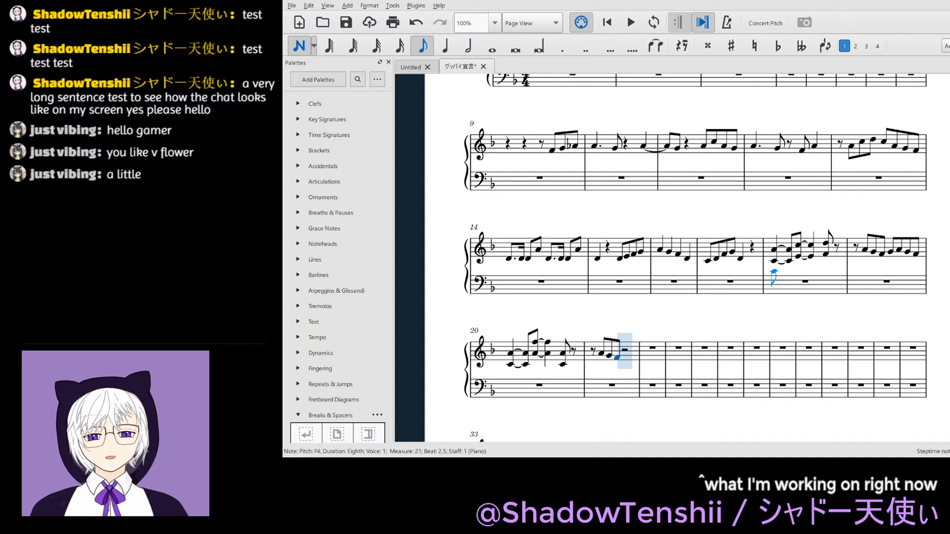
- Fill beats 3 and 4 of measure 21 with the eighth notes G4, A4, G4 and F4 and save the score
key(Escape)
key(Right)
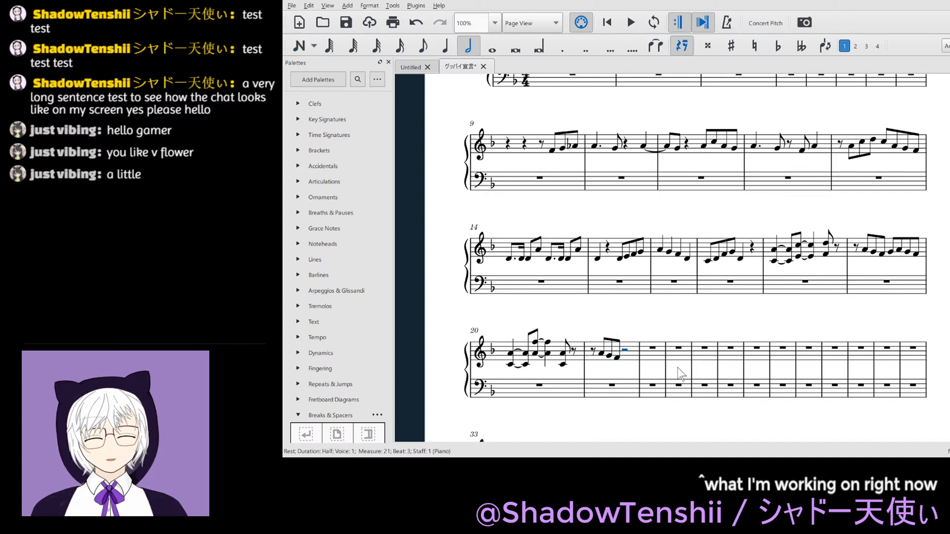
key(4)
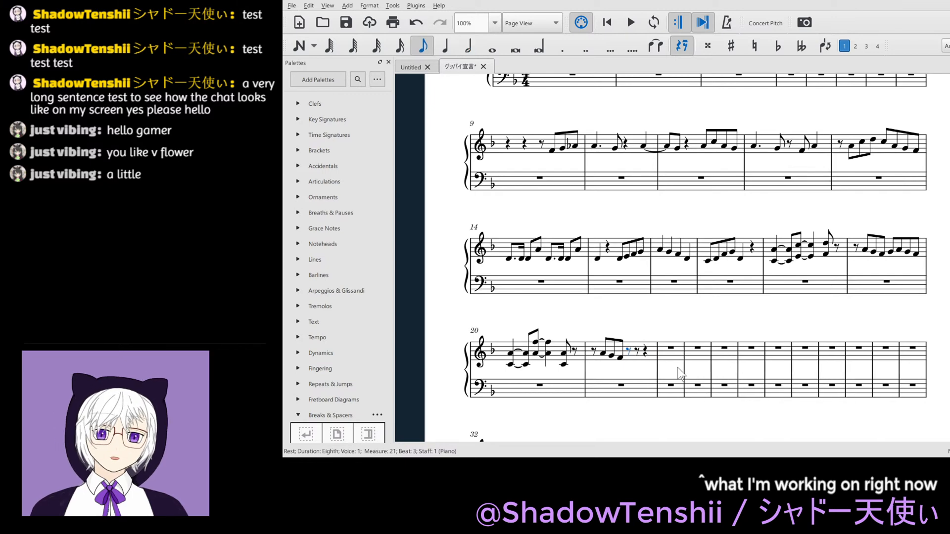
key(n)
key(g)
key(a)
key(g)
key(f)
key(Escape)
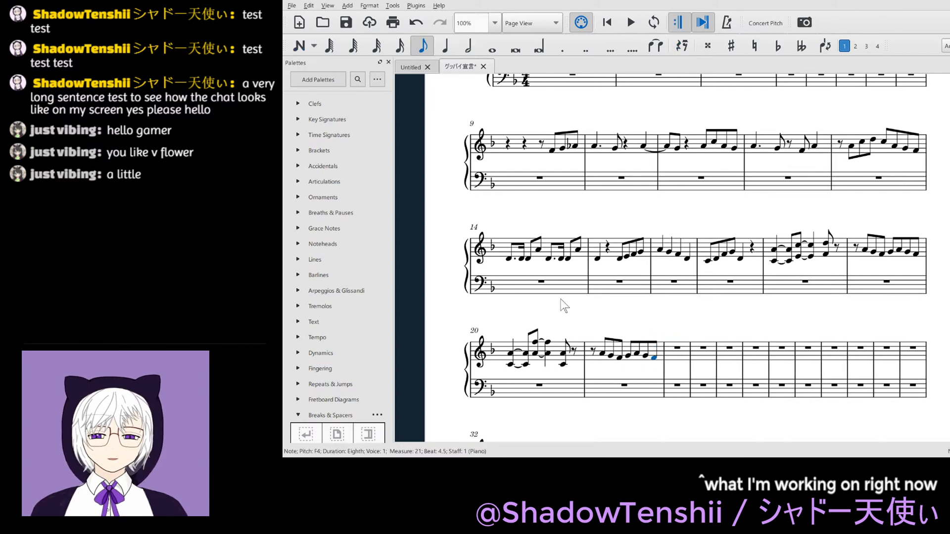
key(ctrl+s)
- Copy the treble melody of measures 14 and 15 into measures 22 and 23 and save the score
click(509, 259)
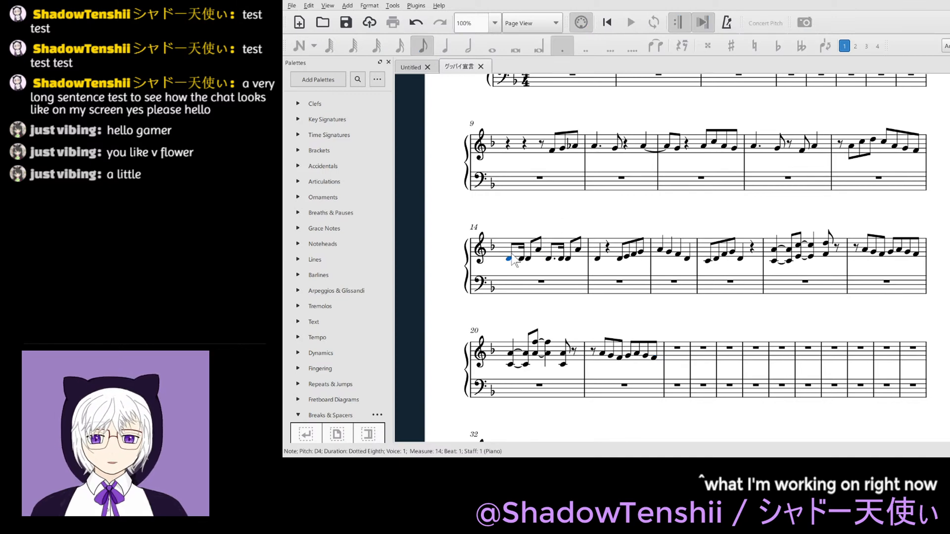
drag(510, 256, 512, 255)
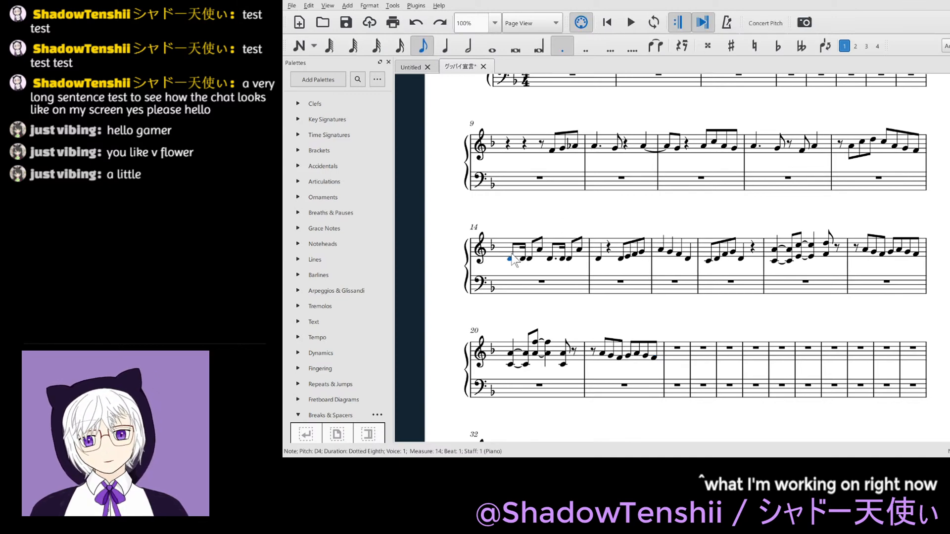
key(ctrl+z)
key(shift+Right)
key(shift+Right)
key(shift+Right)
key(shift+Right)
key(shift+Right)
key(shift+Right)
key(shift+Right)
key(shift+Right)
key(shift+Right)
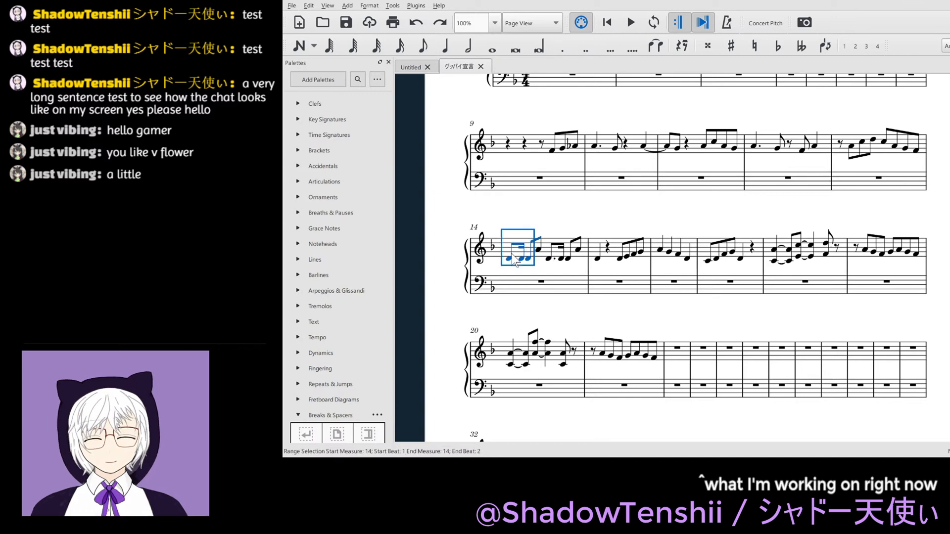
key(shift+Right)
key(shift+Right)
key(shift+Right)
key(shift+Right)
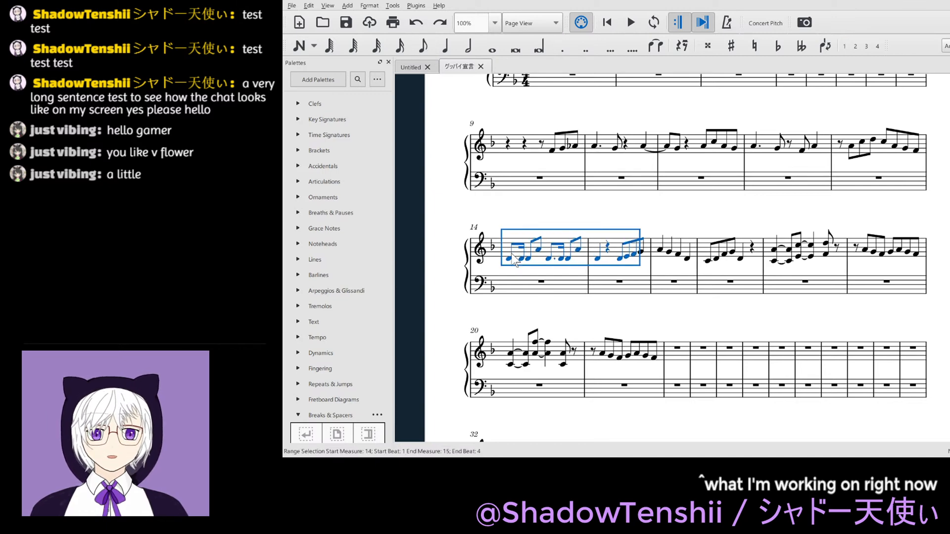
click(682, 347)
key(ctrl+v)
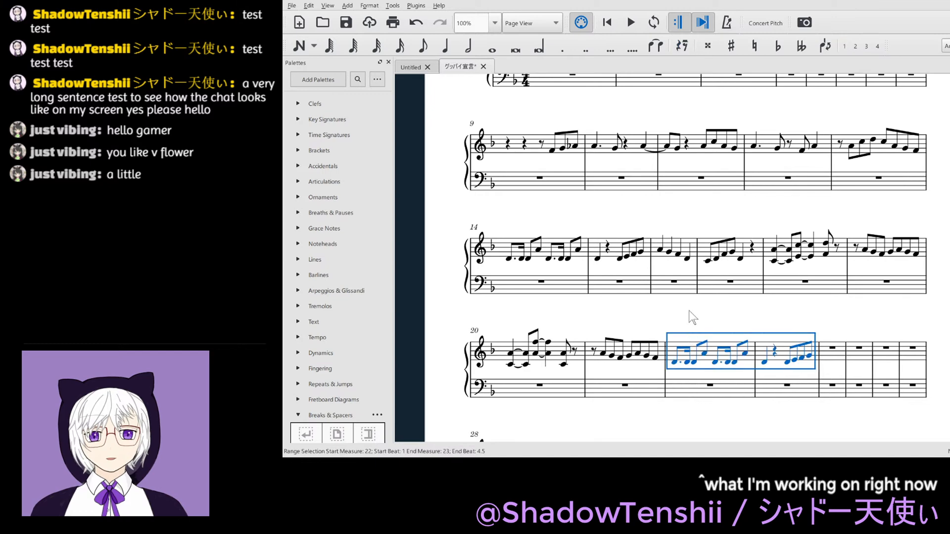
key(Escape)
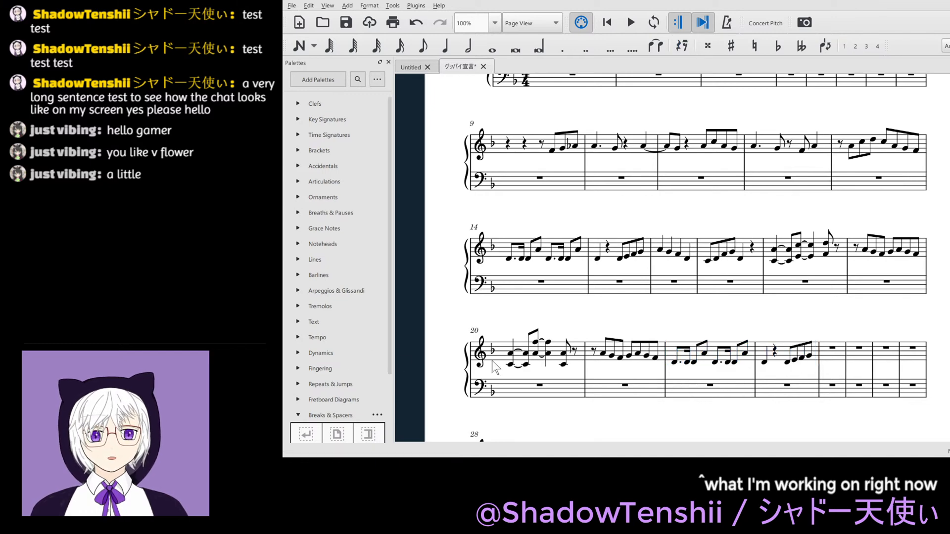
scroll(847, 330, down, 3)
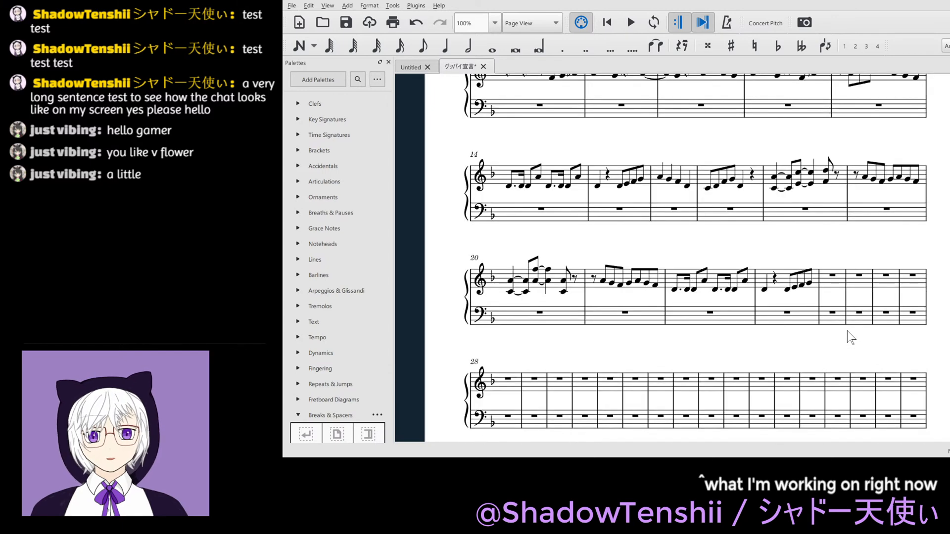
scroll(847, 331, up, 1)
drag(692, 230, 681, 298)
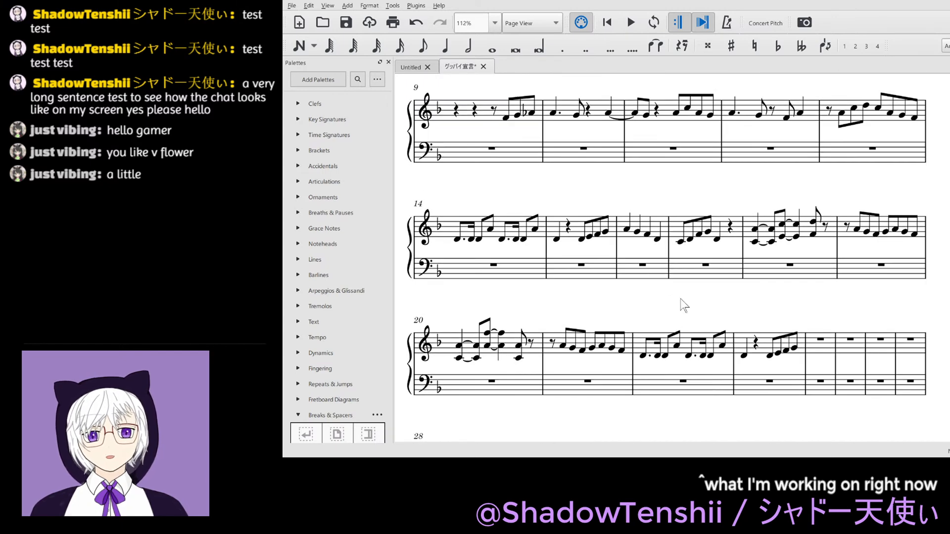
key(ctrl+s)
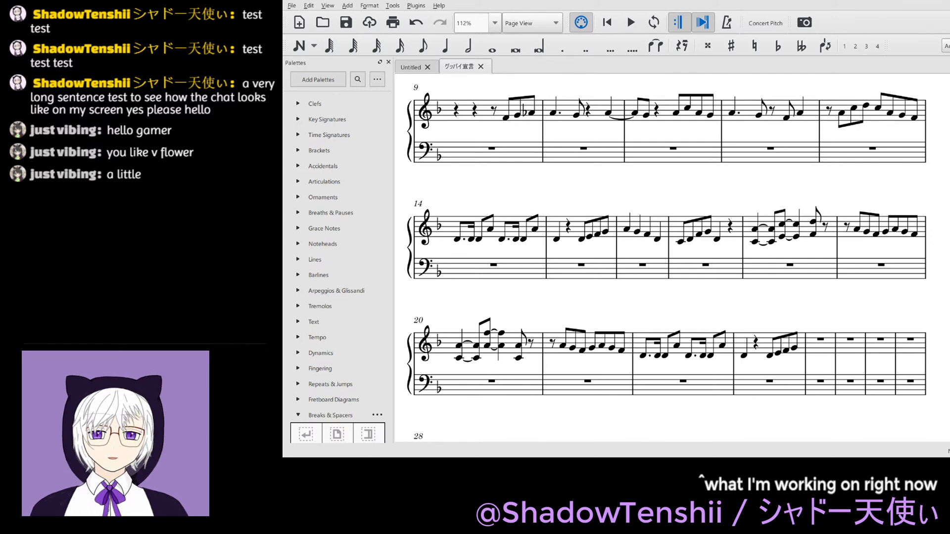
- Clear the treble notes of measure 23 after the first D4 and put an eighth rest on beat 2
scroll(790, 314, down, 1)
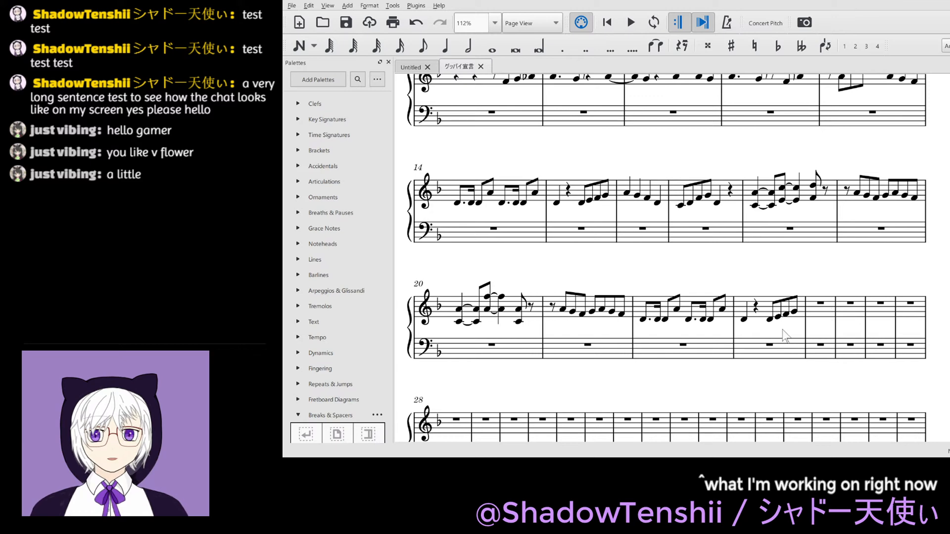
click(754, 309)
click(762, 321)
key(Left)
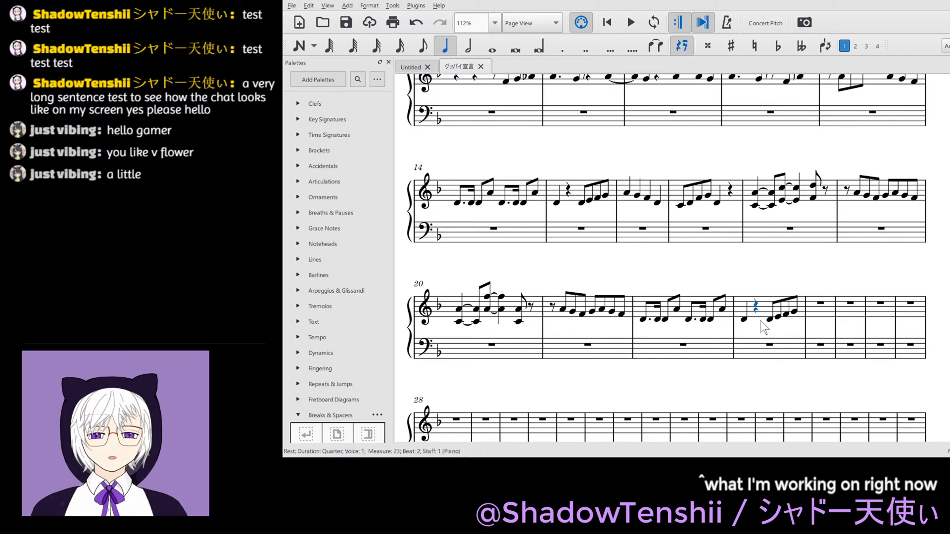
key(shift+Right)
key(shift+Right)
key(shift+Right)
key(shift+Right)
key(Delete)
key(4)
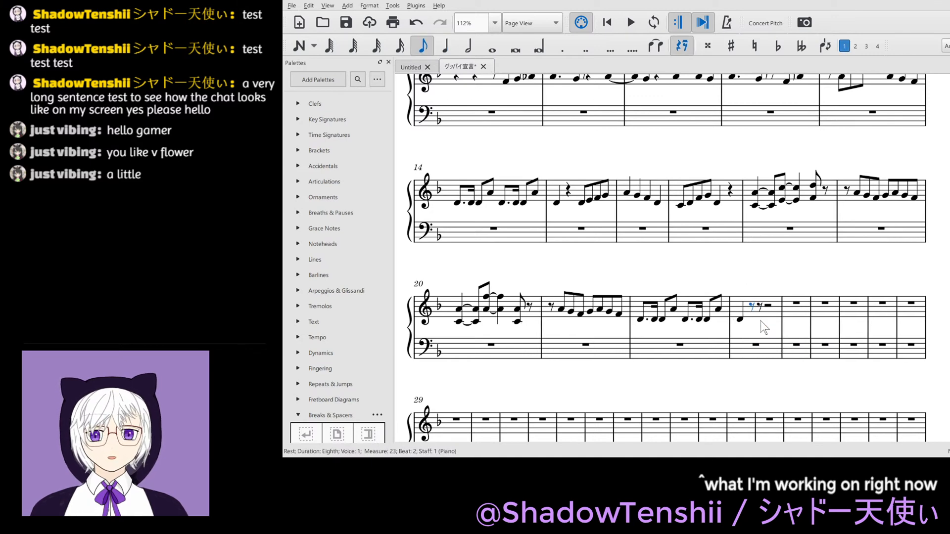
- Enter the eighth notes D4, F4, E4 and F4 in the treble of measure 23, starting on the second half of beat 2
key(Right)
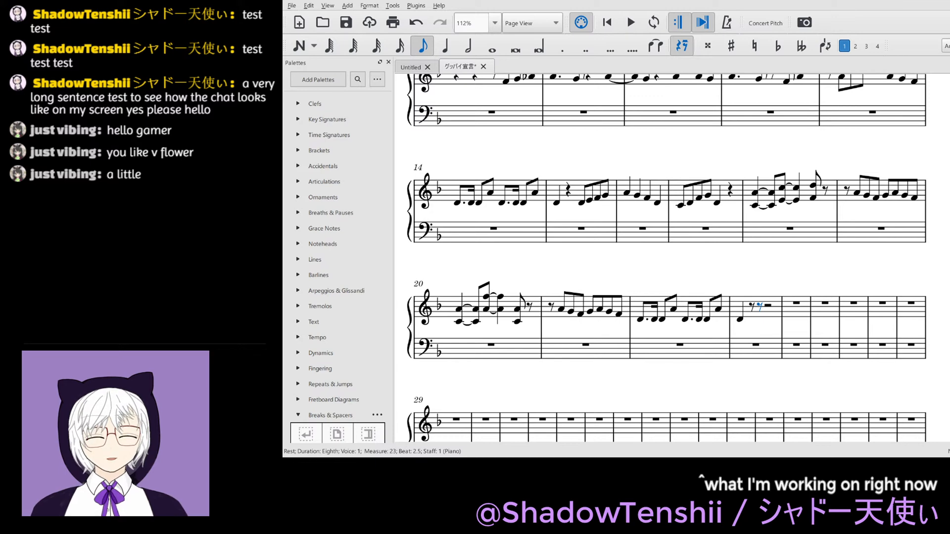
scroll(666, 257, up, 1)
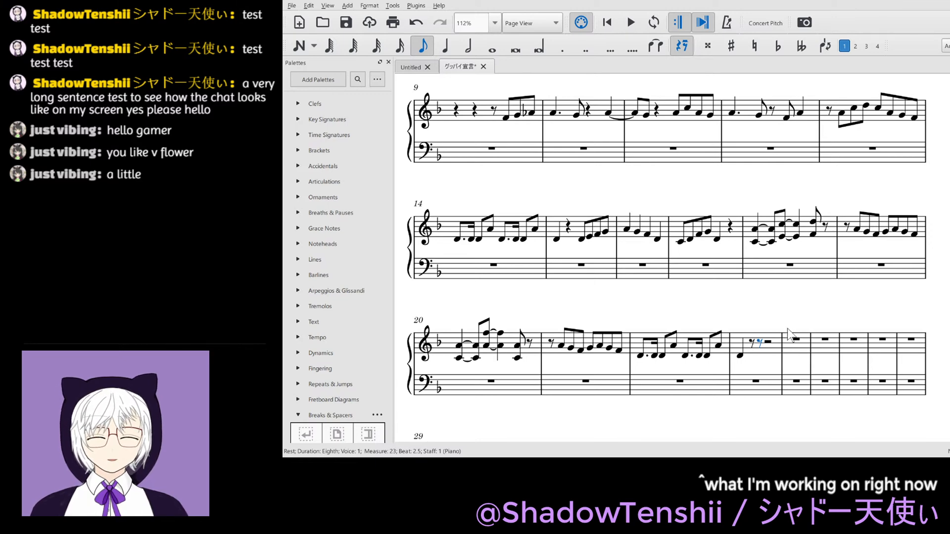
key(d)
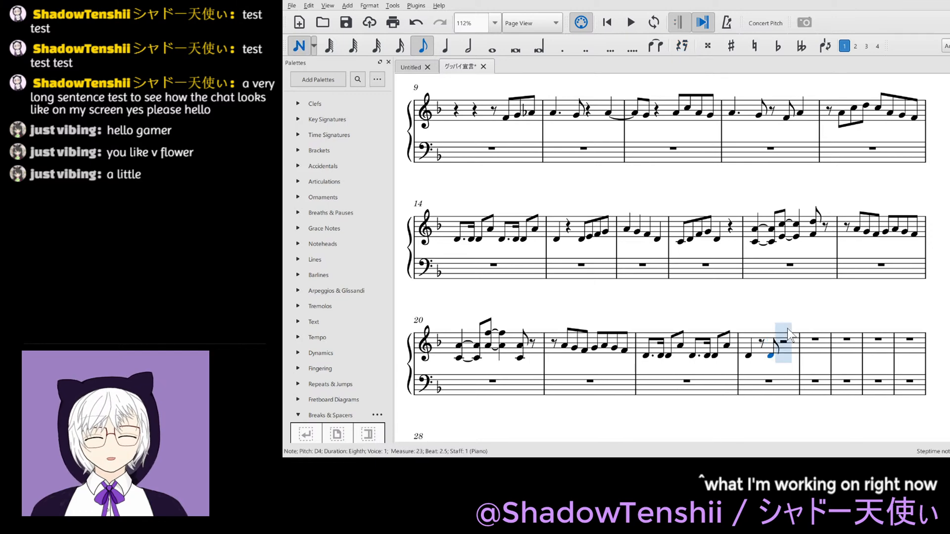
key(f)
key(e)
key(f)
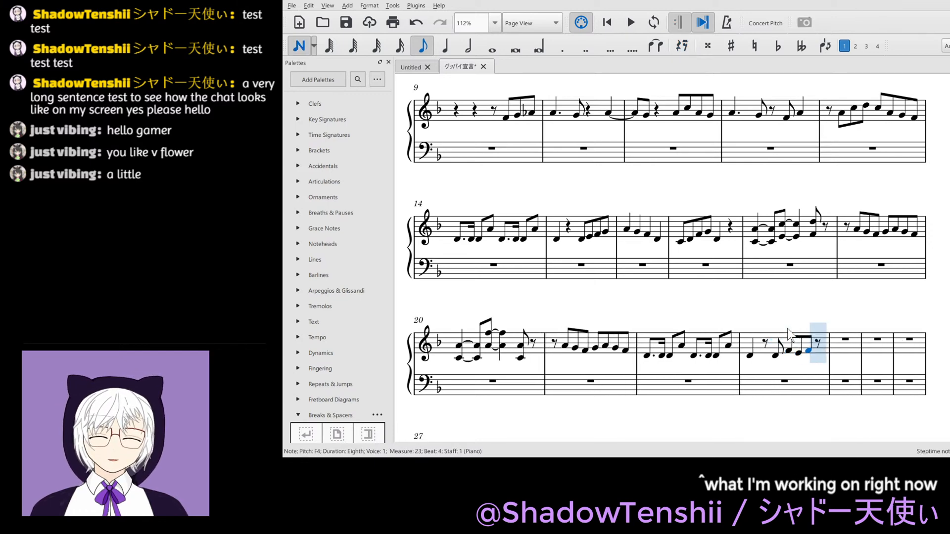
- End measure 23 with an eighth-note A-flat 4 tied to an eighth-note A-flat 4 starting measure 24, and save the score
key(a)
key(a)
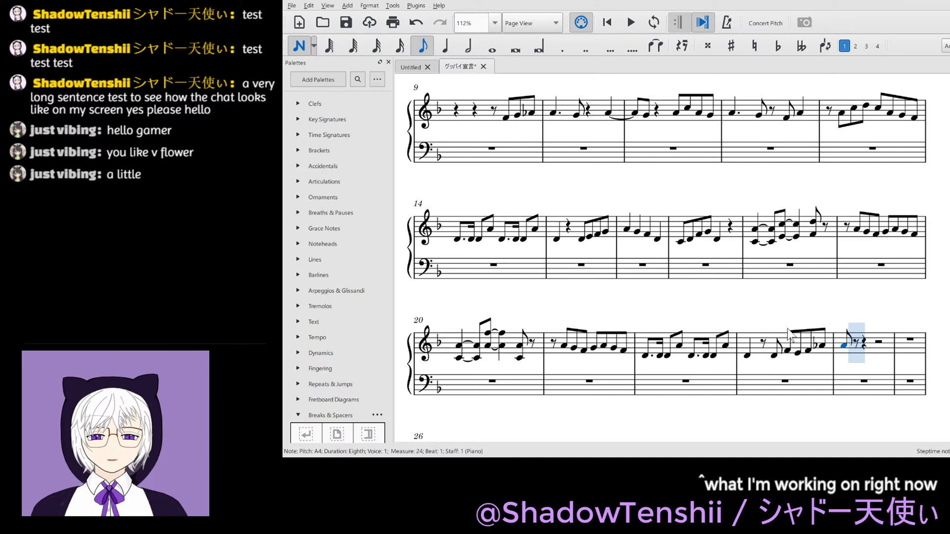
key(Down)
key(Escape)
key(Left)
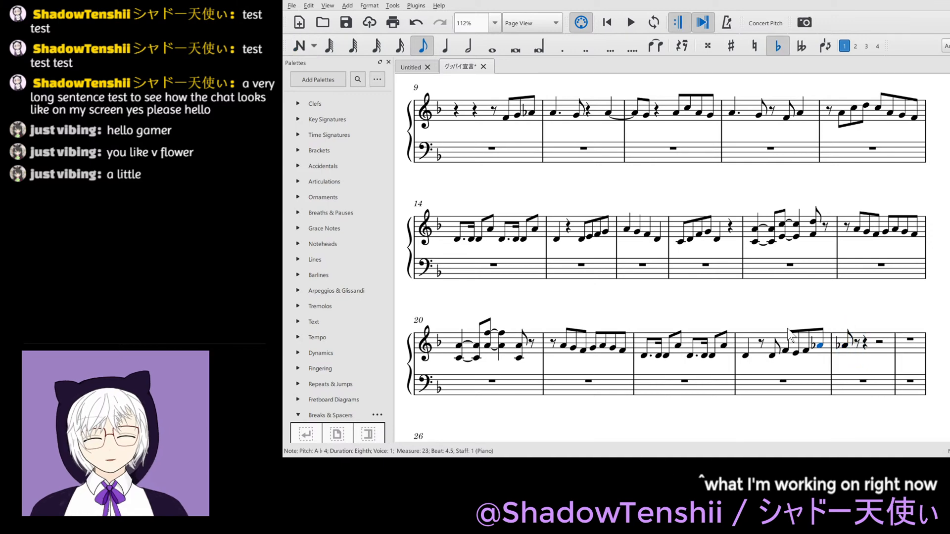
key(plus)
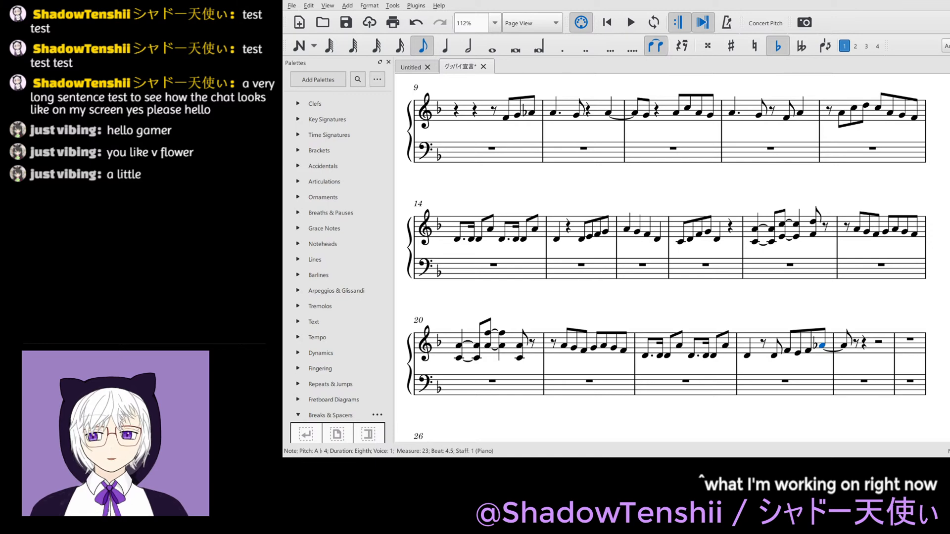
key(ctrl+s)
- Add an eighth-note G4 on the second half of beat 1 in the treble of measure 24 and save the score
click(856, 342)
scroll(856, 342, up, 2)
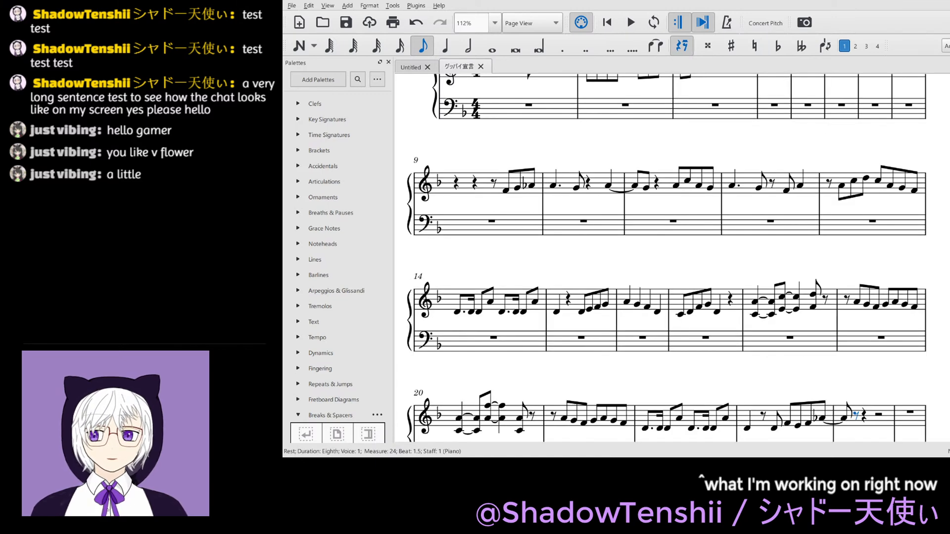
click(592, 251)
scroll(850, 309, up, 1)
scroll(850, 309, down, 2)
scroll(850, 309, up, 2)
scroll(851, 309, down, 3)
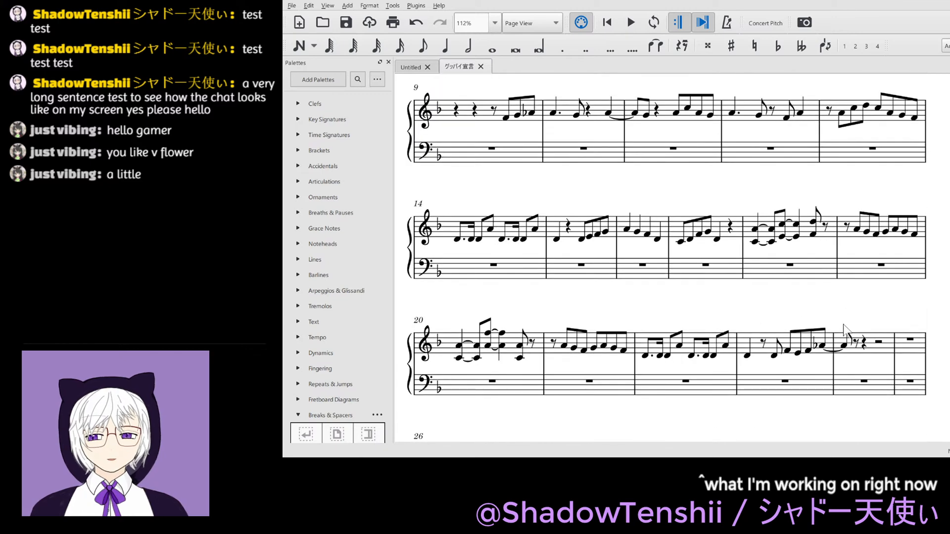
scroll(845, 330, down, 1)
click(856, 305)
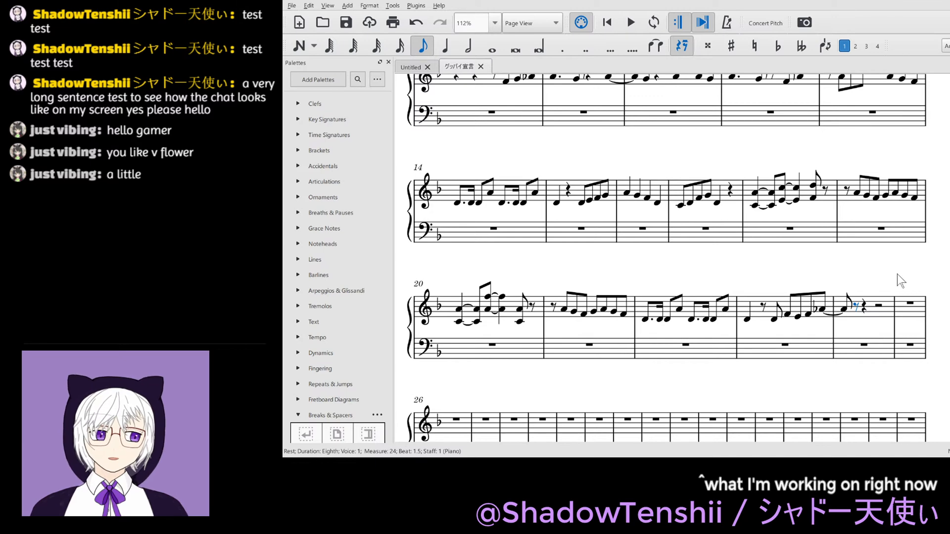
key(g)
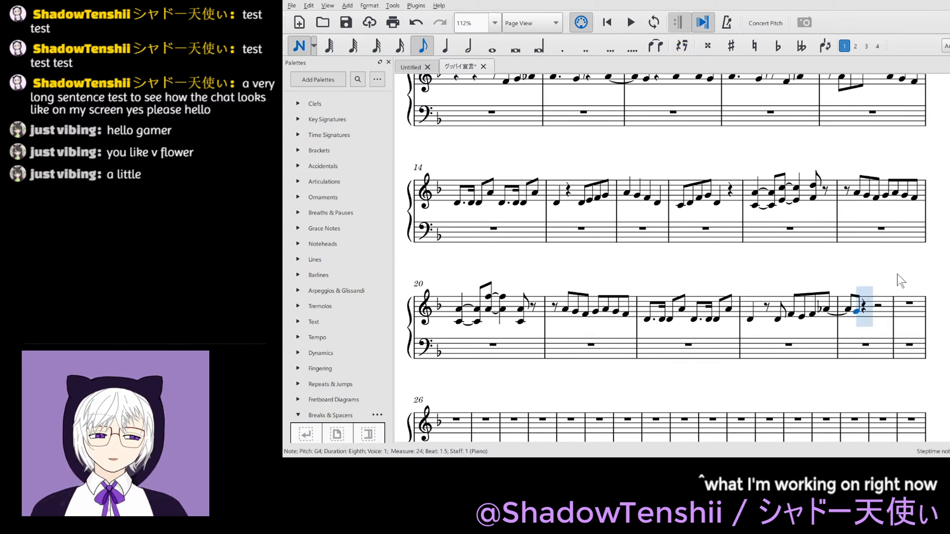
key(Escape)
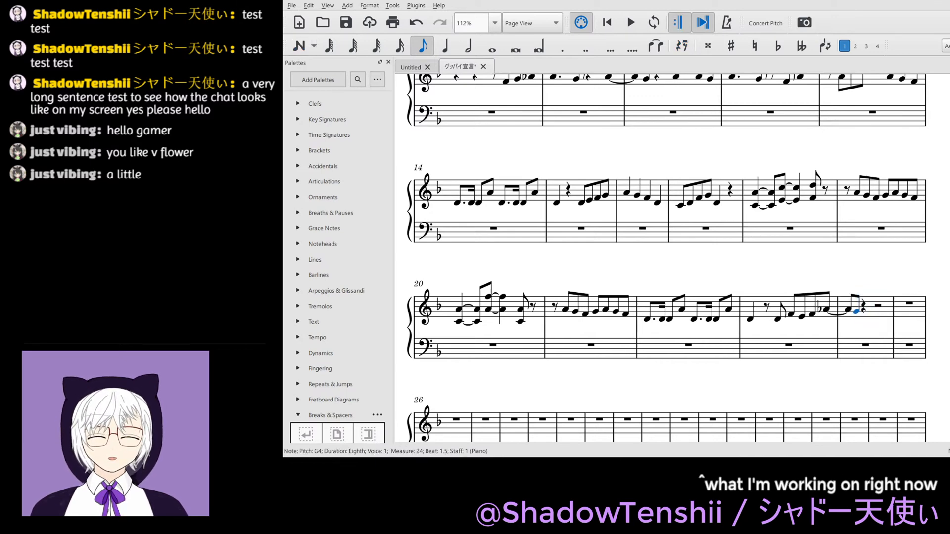
key(ctrl+s)
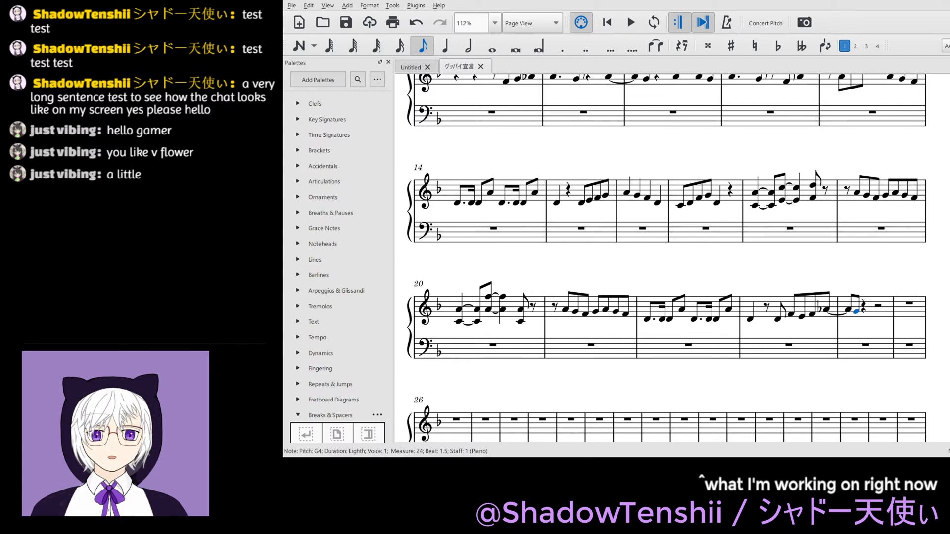
- Split the quarter rest on beat 2 of measure 24 in the treble staff into two eighth rests
scroll(666, 257, up, 2)
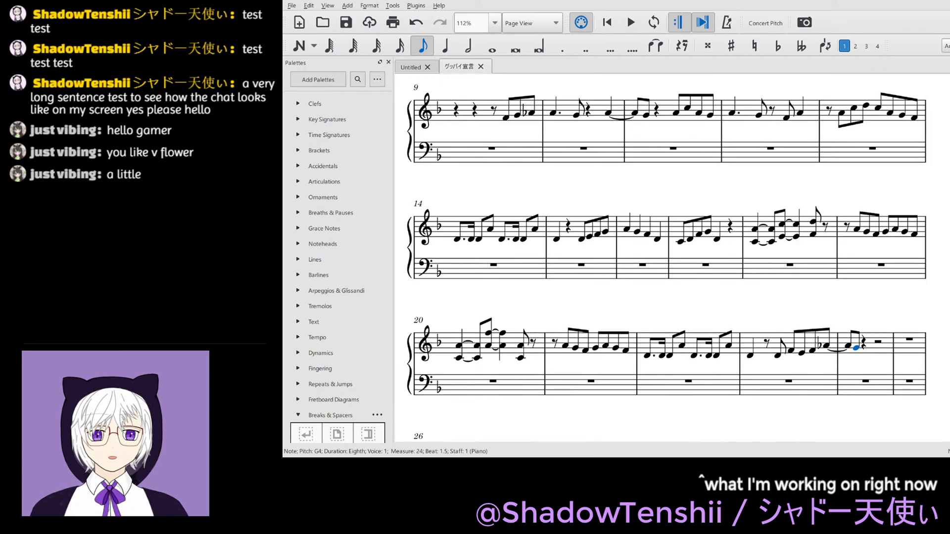
scroll(666, 256, up, 2)
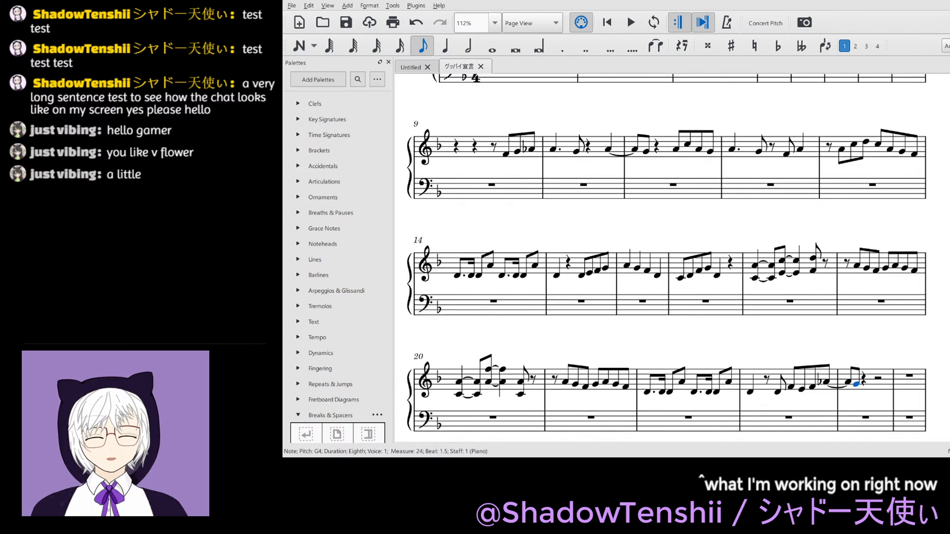
scroll(666, 256, down, 2)
scroll(667, 256, up, 2)
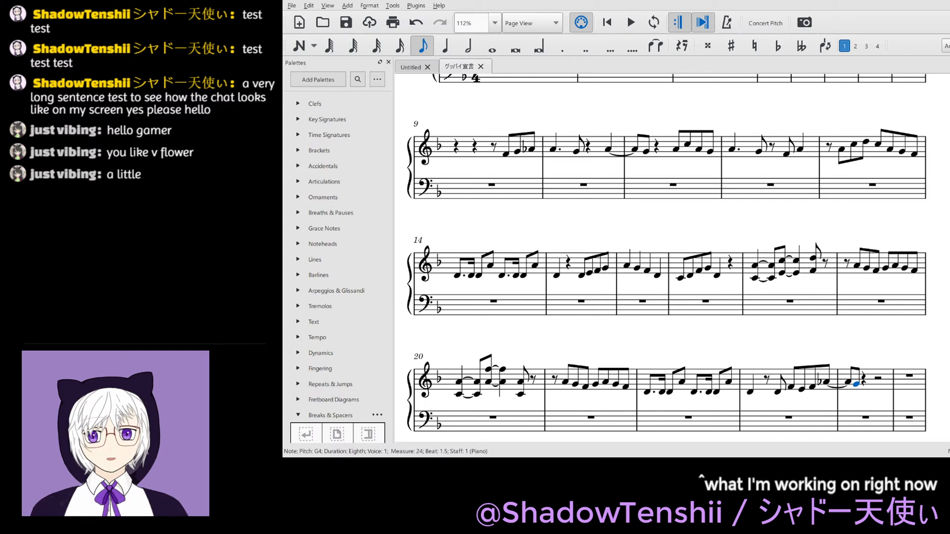
scroll(666, 256, down, 4)
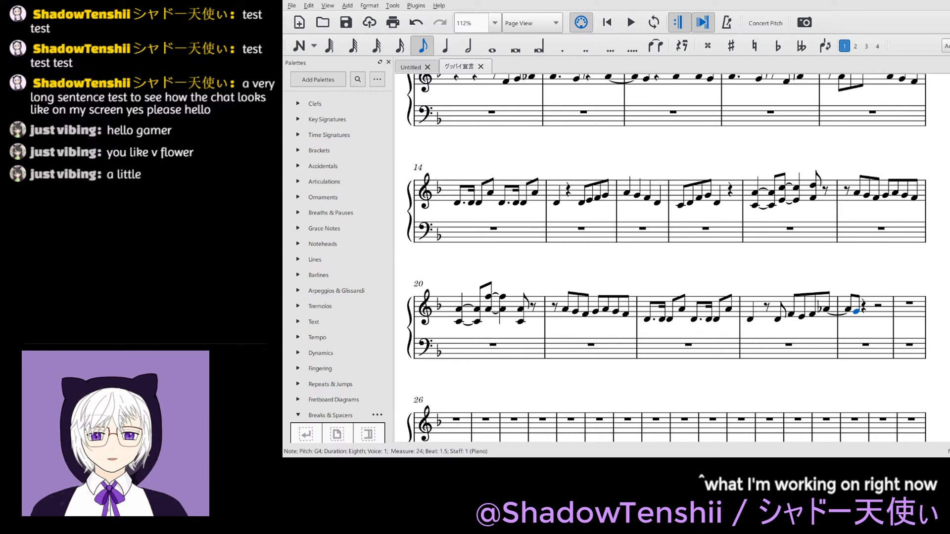
key(5)
key(0)
key(4)
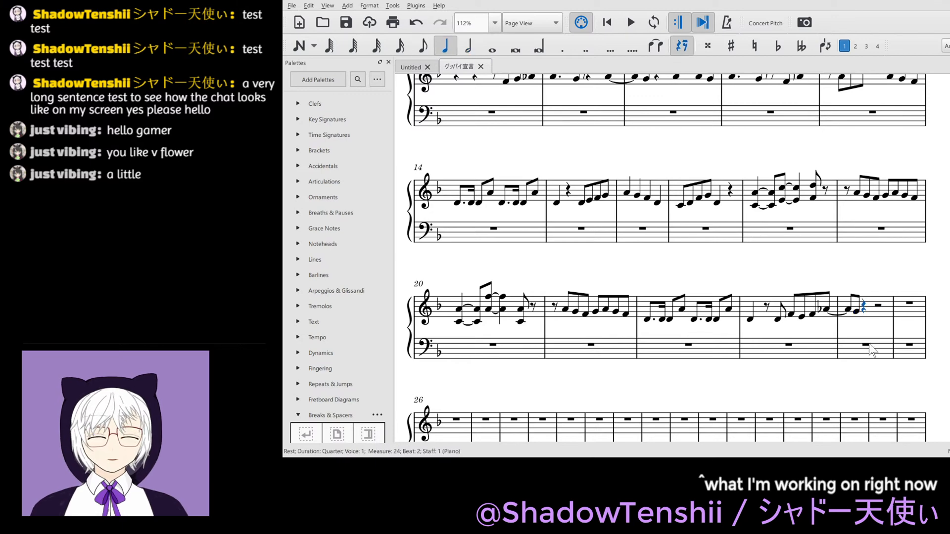
key(0)
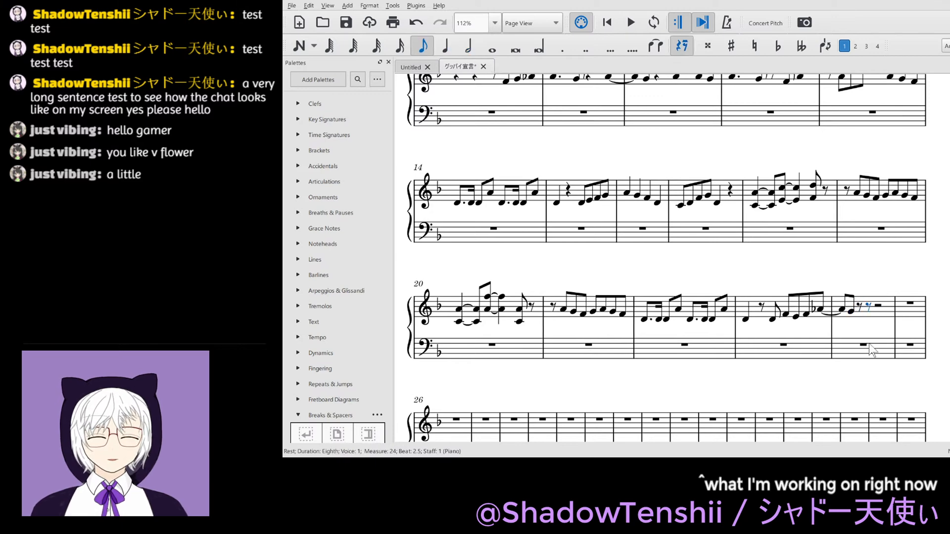
- Complete measure 24 with the eighth notes D4, F4, D4, F4 and G4 from the second half of beat 2
key(d)
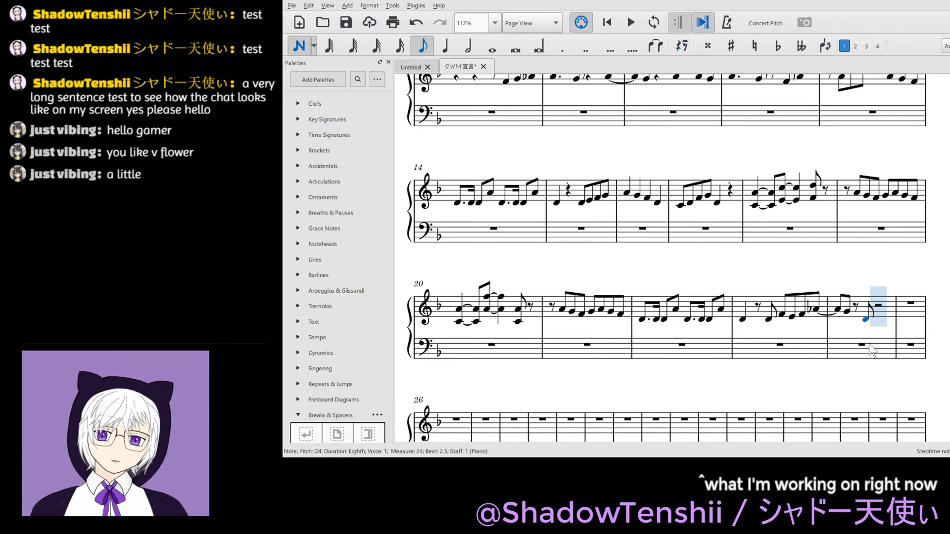
key(f)
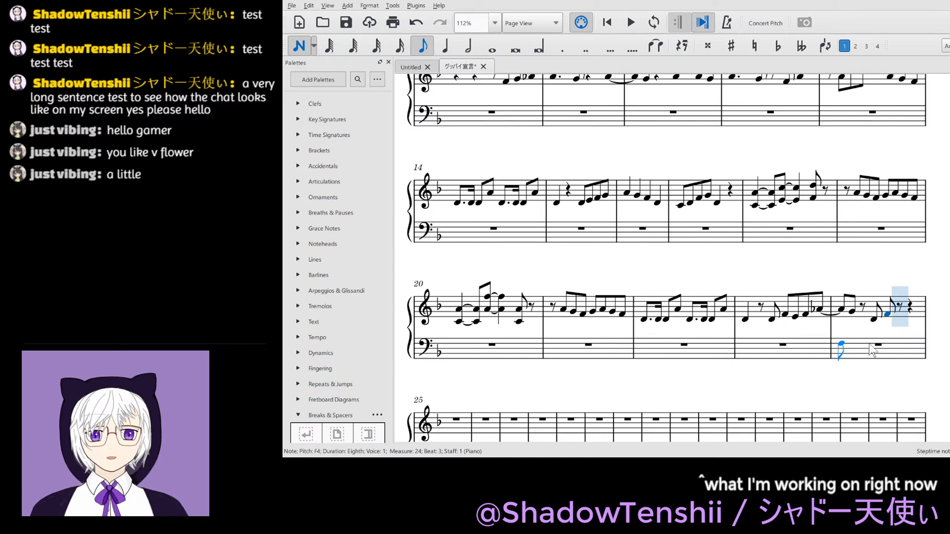
key(d)
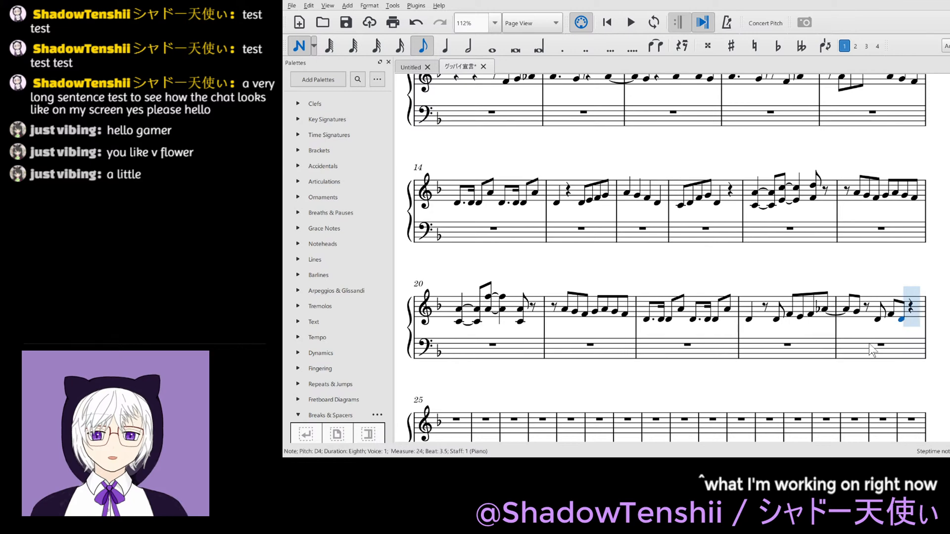
key(f)
key(g)
- Start measure 25 in the treble staff with the eighth notes A4, C5, A4, G4 and A4 and save the score
key(a)
key(c)
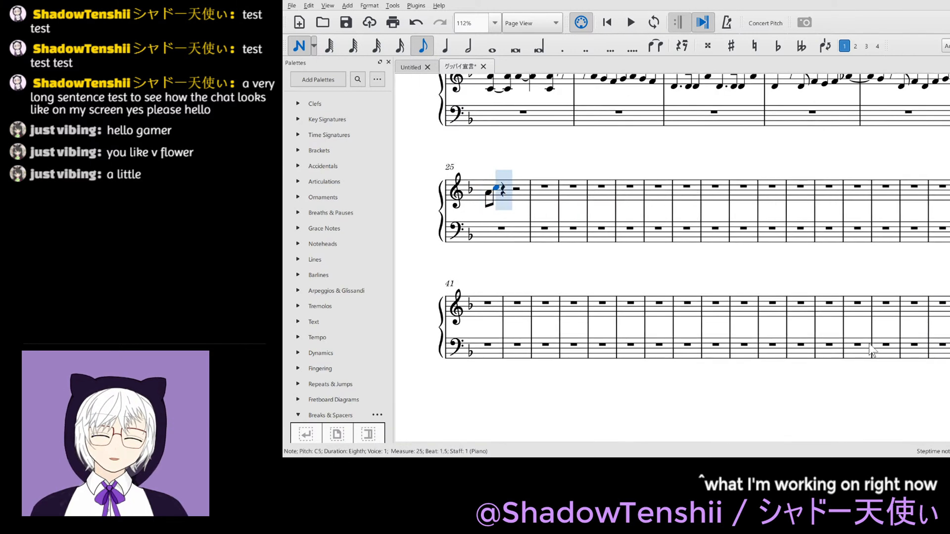
key(a)
key(g)
key(a)
key(Escape)
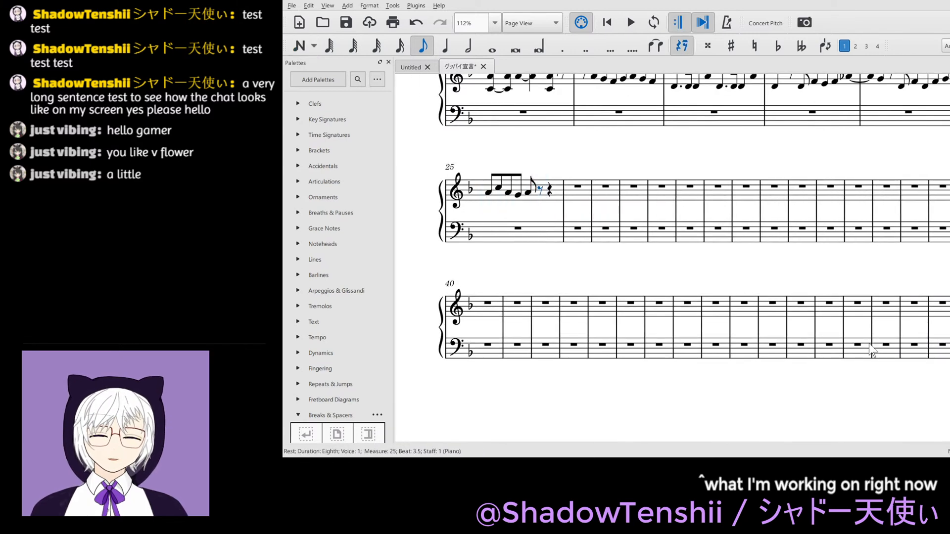
scroll(871, 349, up, 1)
scroll(871, 350, up, 2)
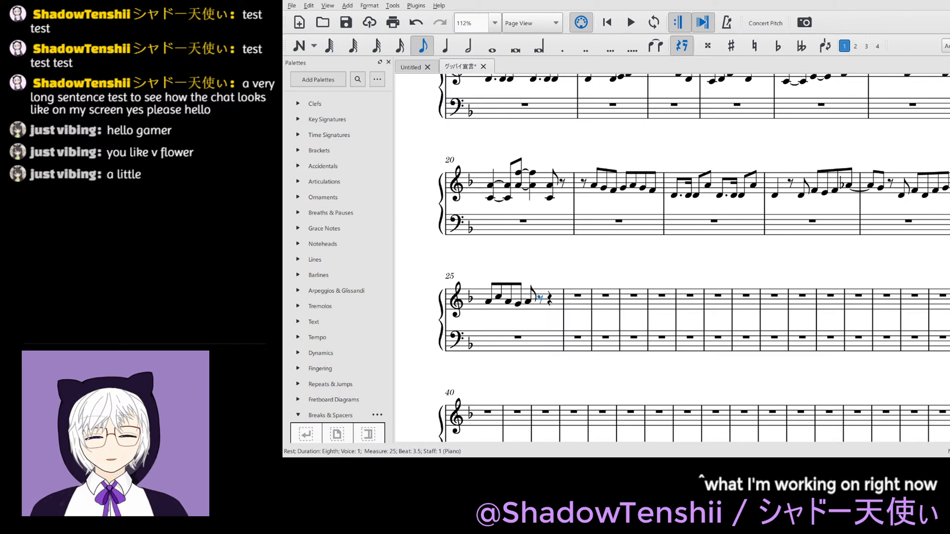
key(ctrl+s)
scroll(693, 258, up, 1)
scroll(693, 258, up, 1)
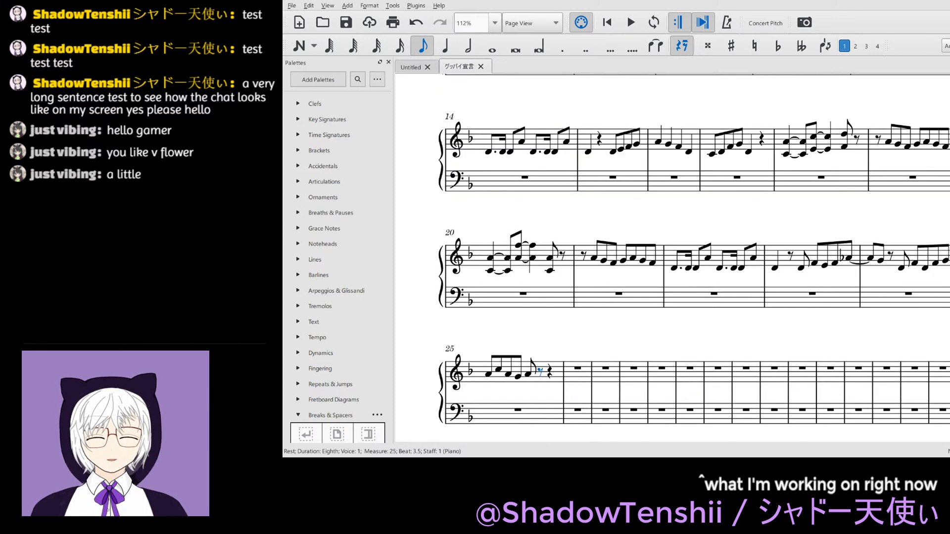
scroll(693, 257, down, 1)
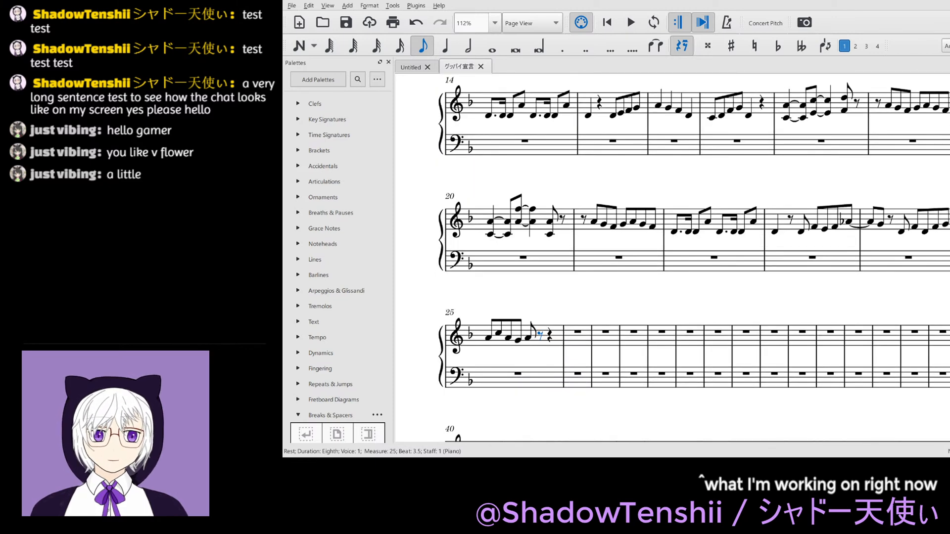
scroll(693, 257, up, 1)
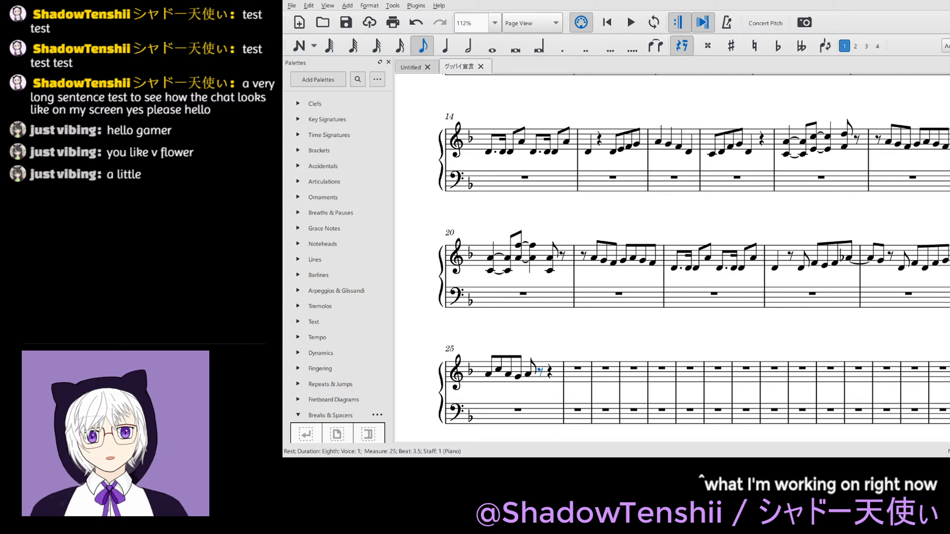
click(778, 336)
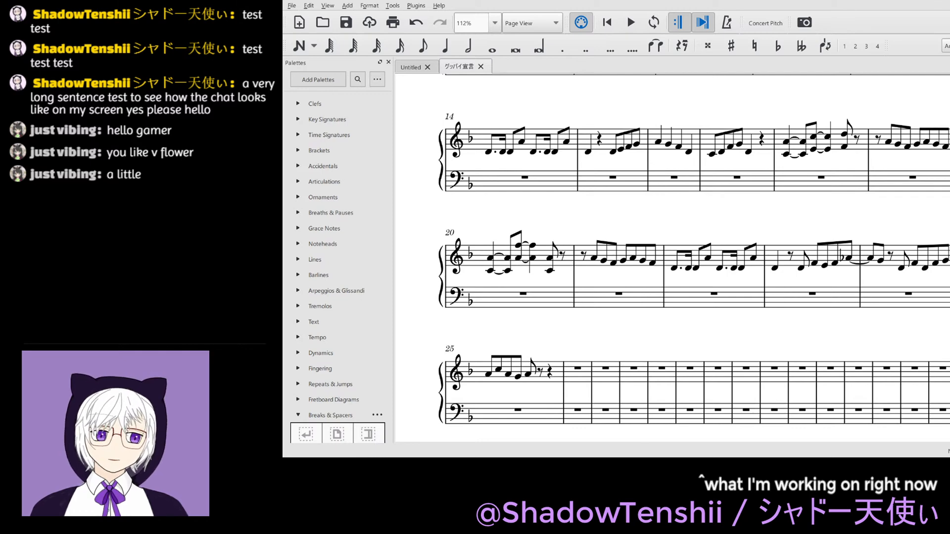
scroll(699, 339, down, 2)
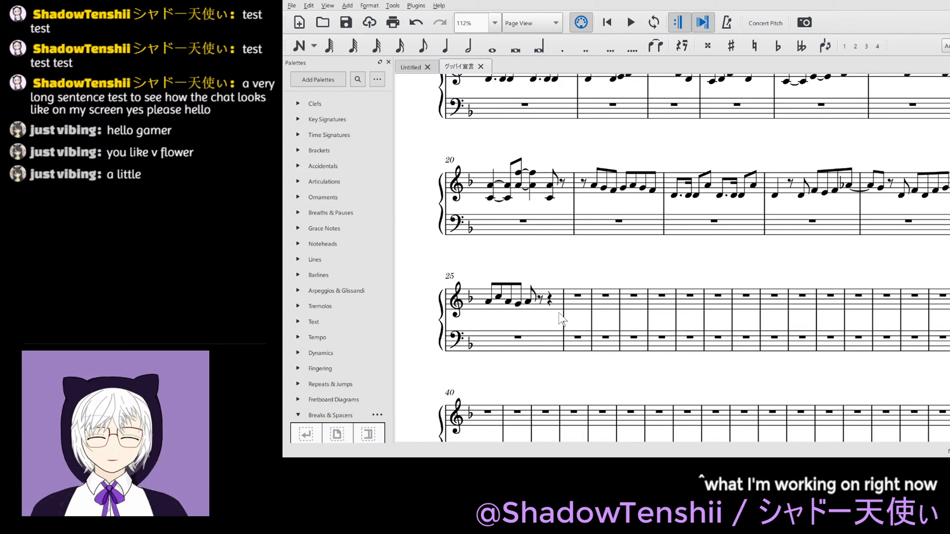
click(548, 300)
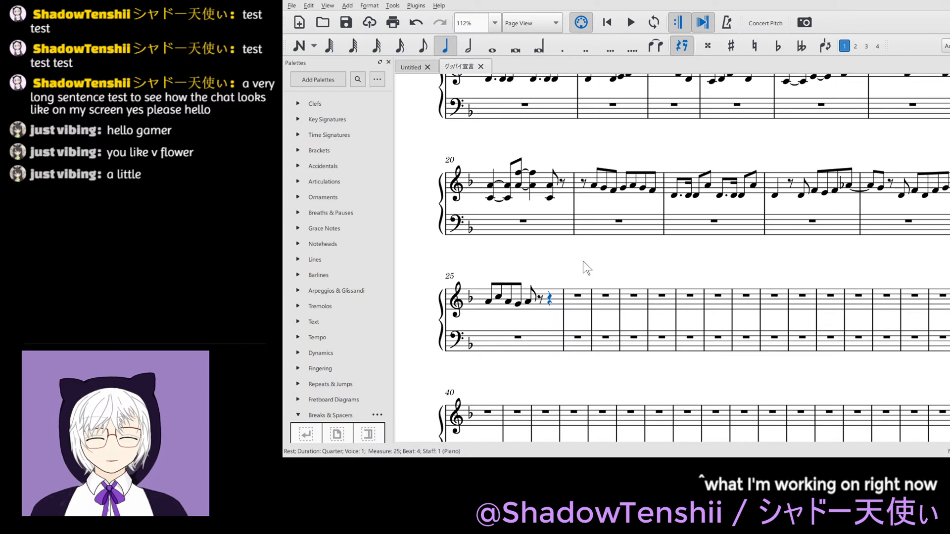
key(4)
key(ctrl+z)
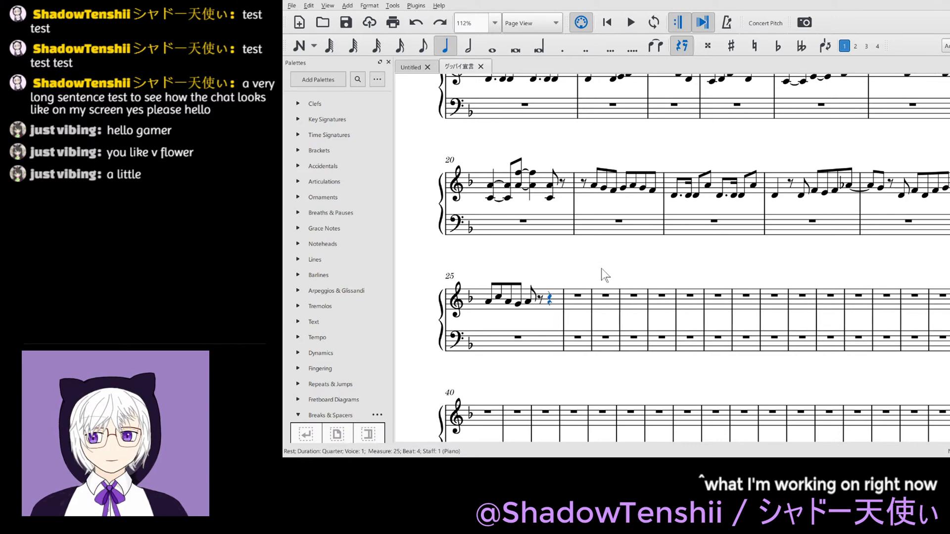
key(Escape)
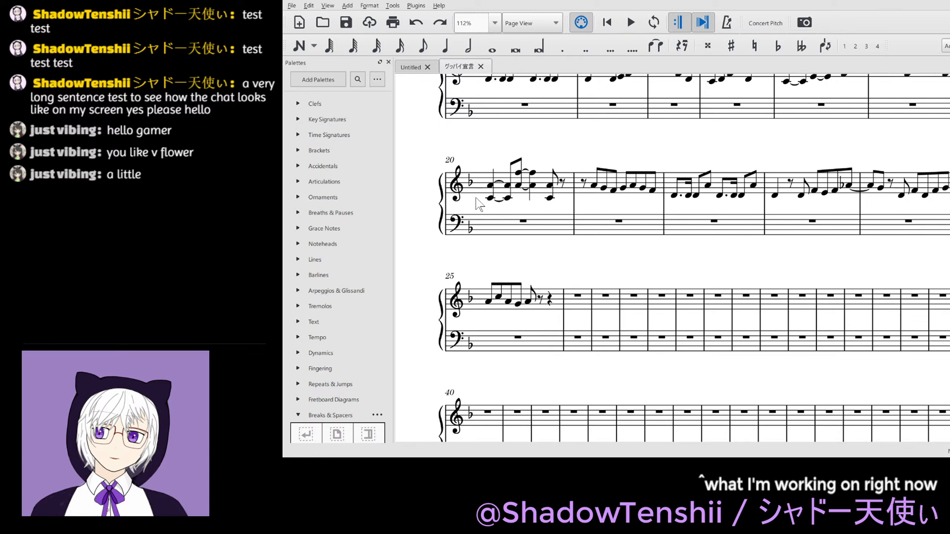
- Insert a five-sharp key signature in the treble staff of measure 25, just before the quarter rest on beat 4
key(k)
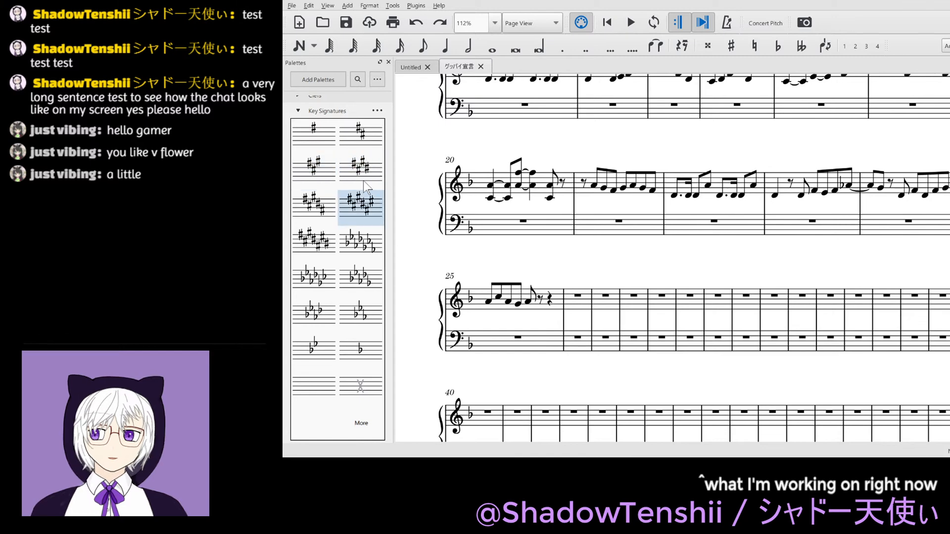
mouse_move(314, 206)
mouse_down()
mouse_move(604, 296)
mouse_move(540, 299)
mouse_move(553, 328)
mouse_up()
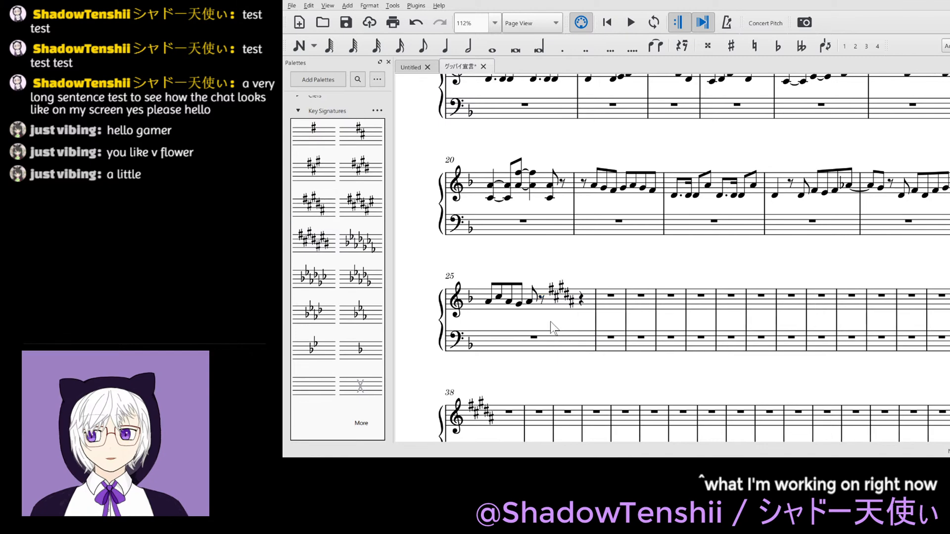
- Split the bass staff's rest in measure 25 into a dotted half and a quarter rest and insert a five-sharp key signature before beat 4
click(534, 337)
key(5)
key(period)
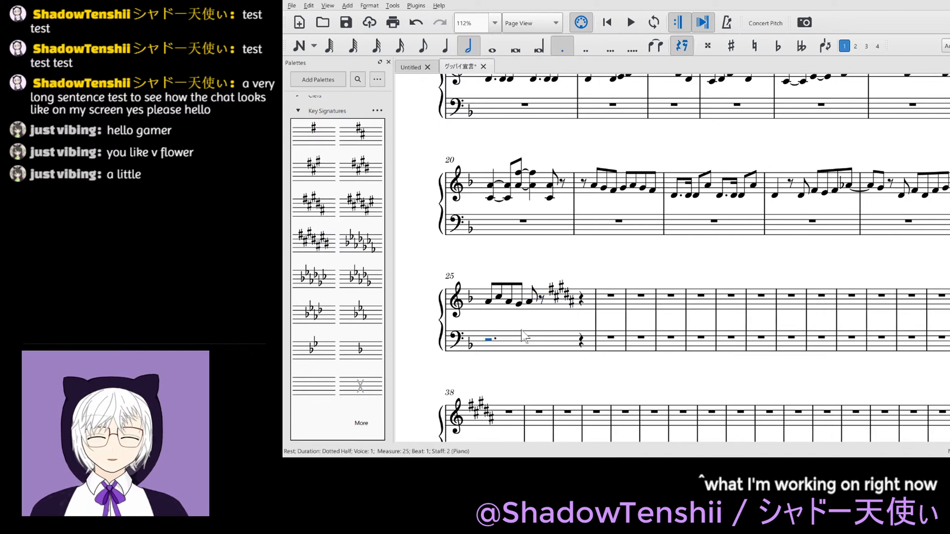
key(Right)
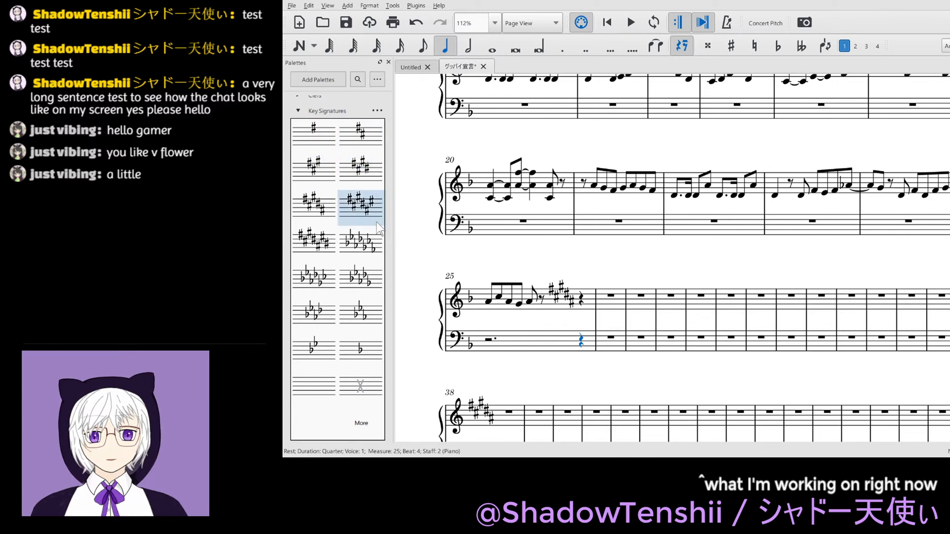
drag(324, 223, 585, 344)
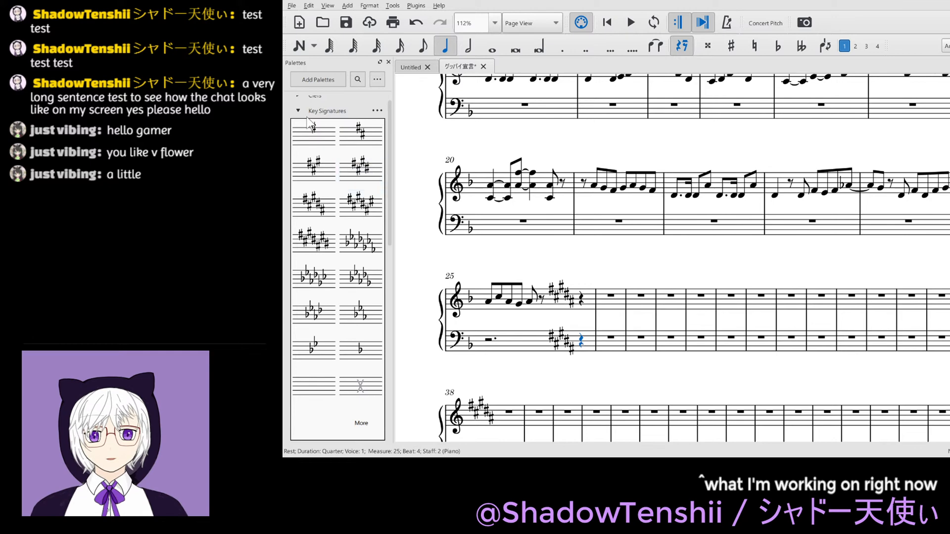
click(310, 111)
- Fill beat 4 of measure 25 in the treble staff with the eighth notes B4 and C#5 and save the score
click(582, 299)
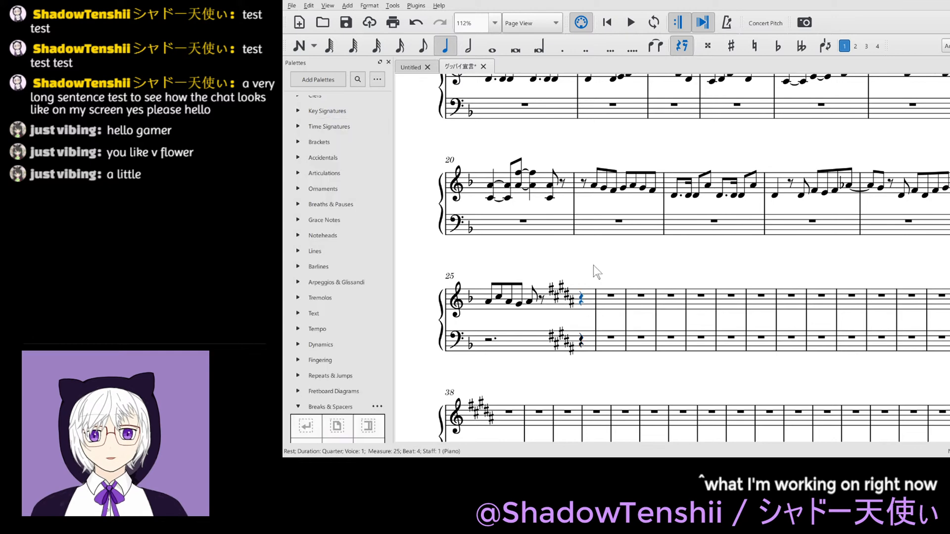
key(n)
key(4)
key(b)
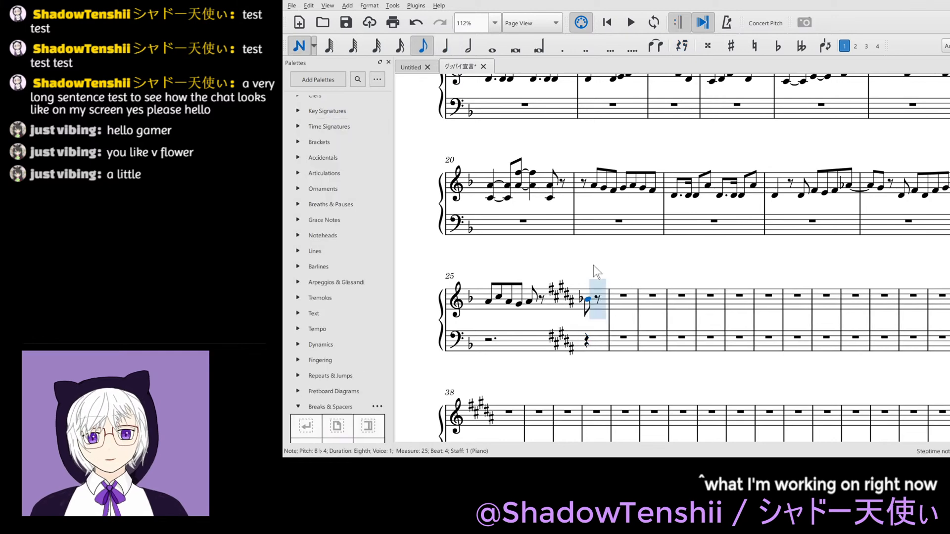
key(Down)
key(Up)
key(Up)
key(Right)
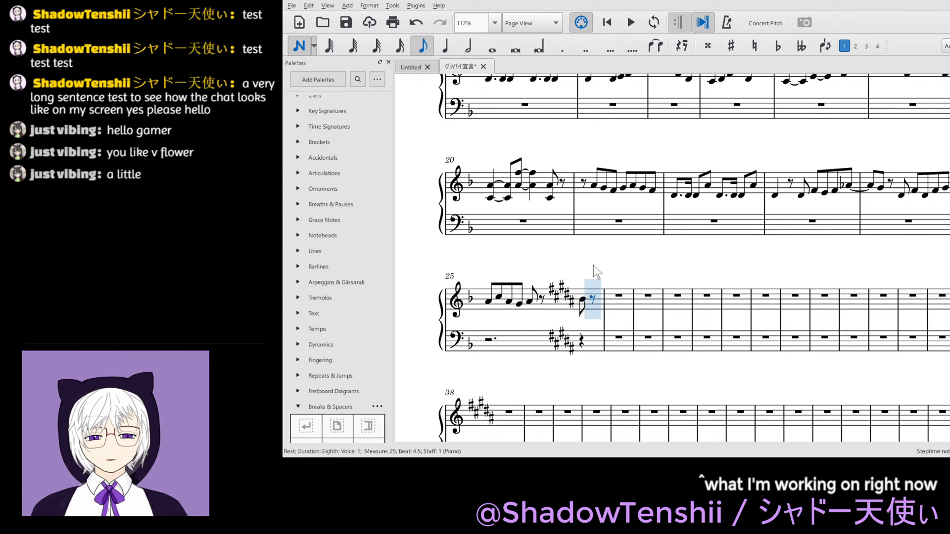
key(c)
key(Escape)
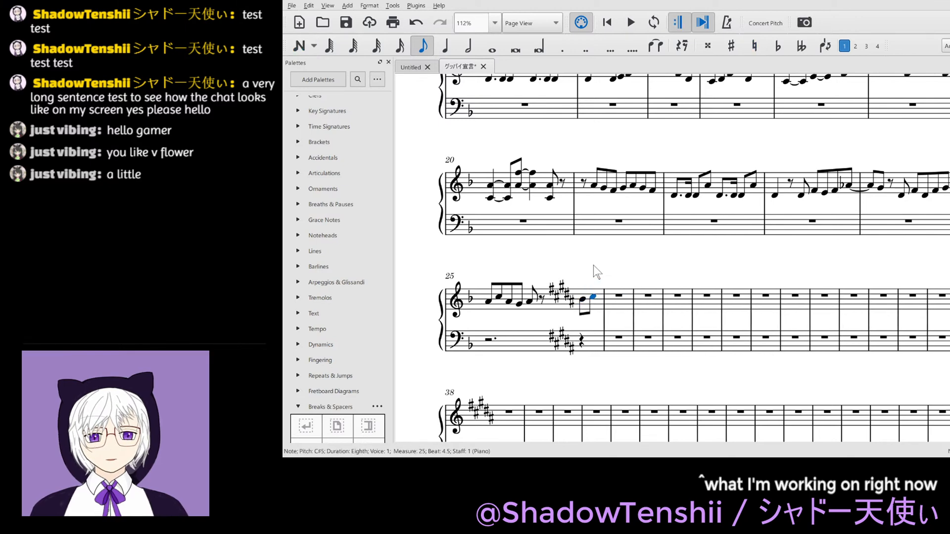
key(ctrl+s)
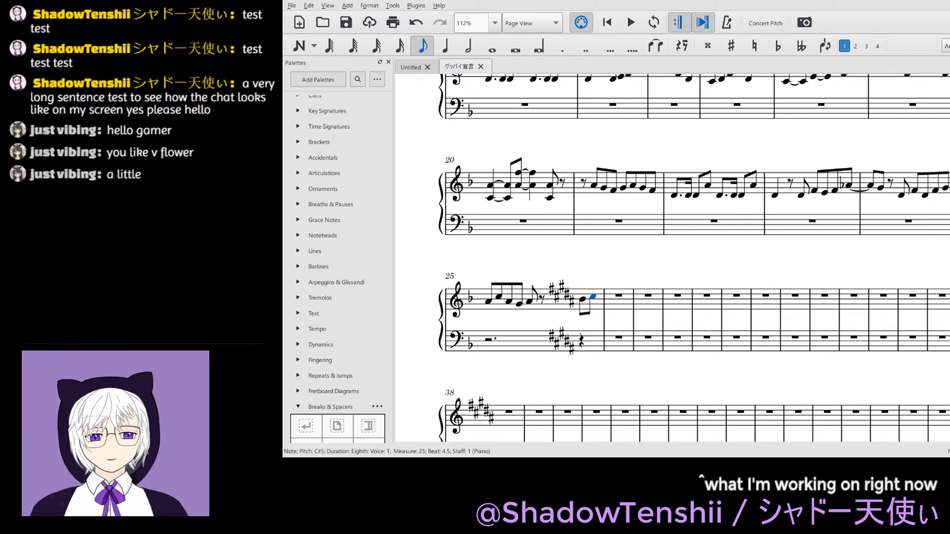
- Enter an eighth D#5, two sixteenth D#5s, an eighth D#5 and an eighth E5 in the first half of measure 26 in the treble staff
key(Right)
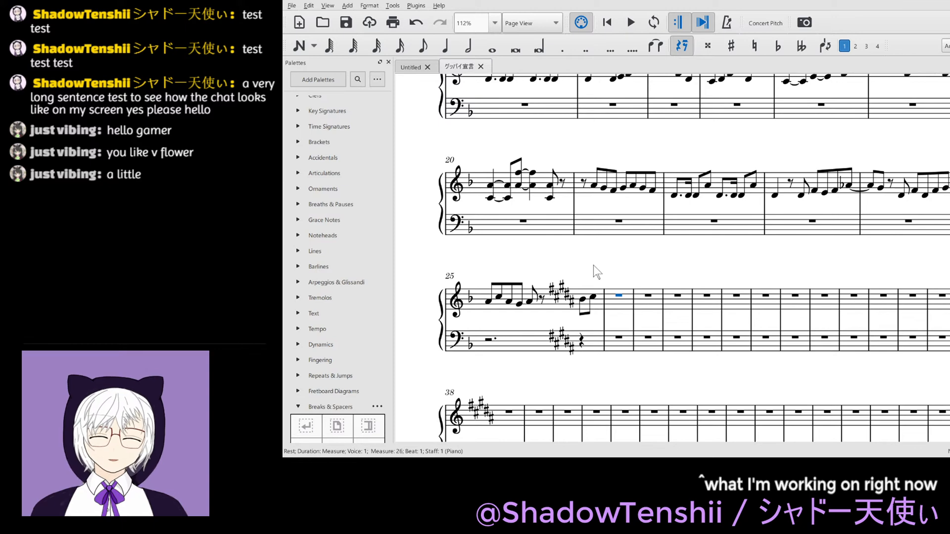
key(4)
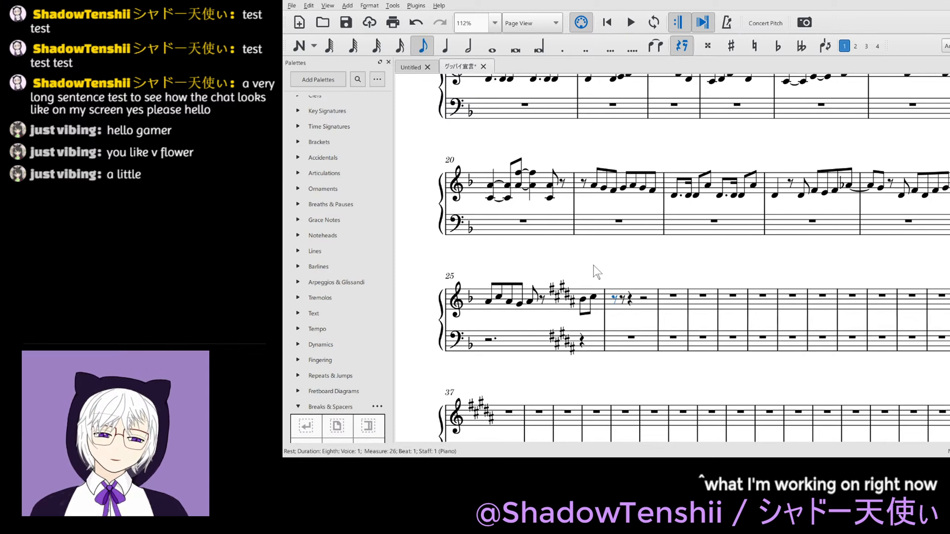
key(d)
key(3)
key(d)
key(d)
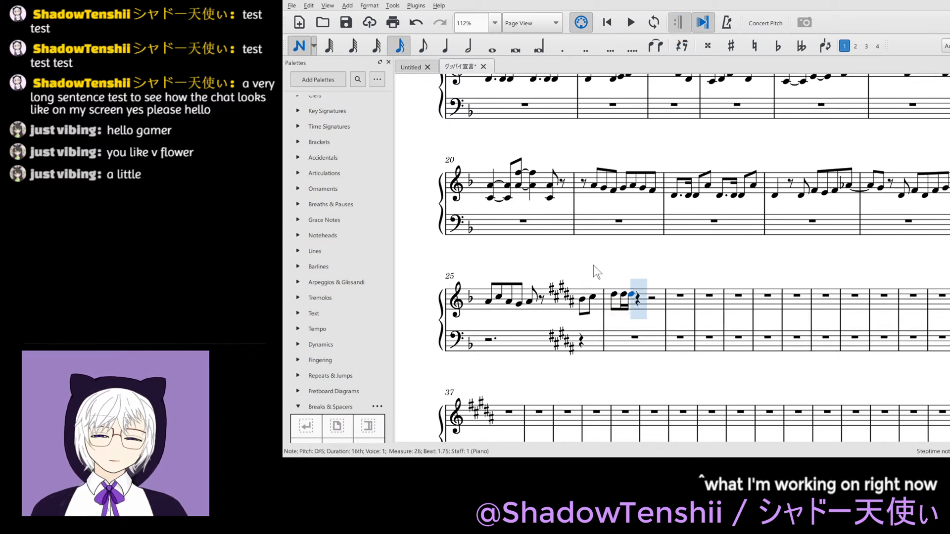
key(4)
key(d)
key(ctrl+z)
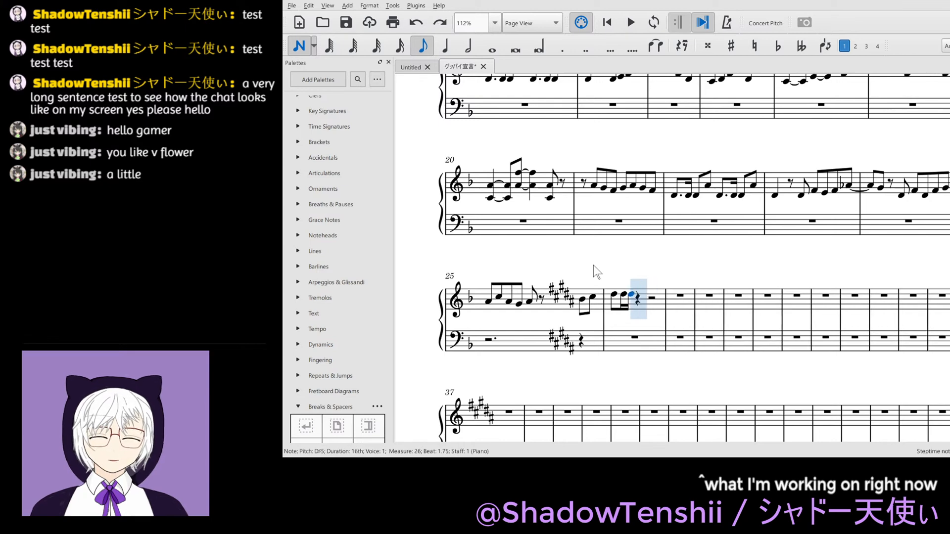
key(d)
key(e)
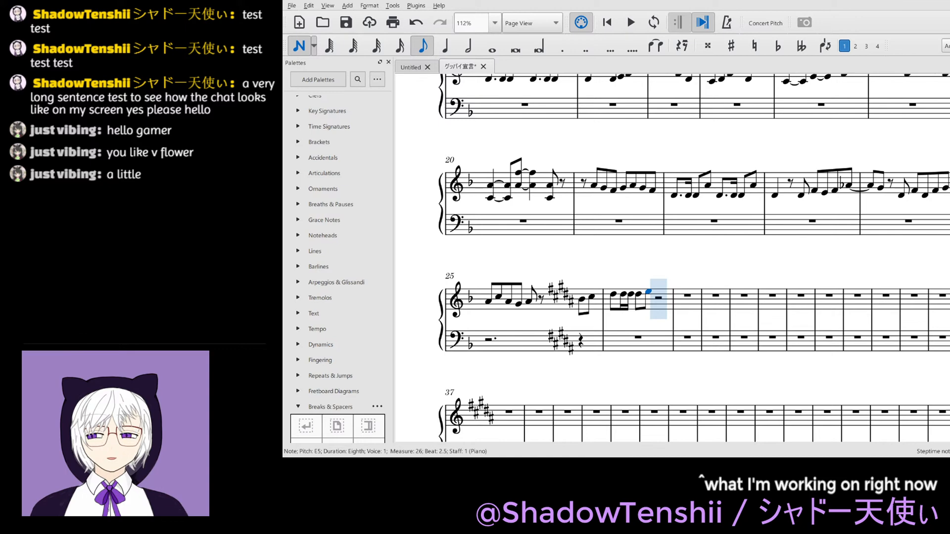
key(Escape)
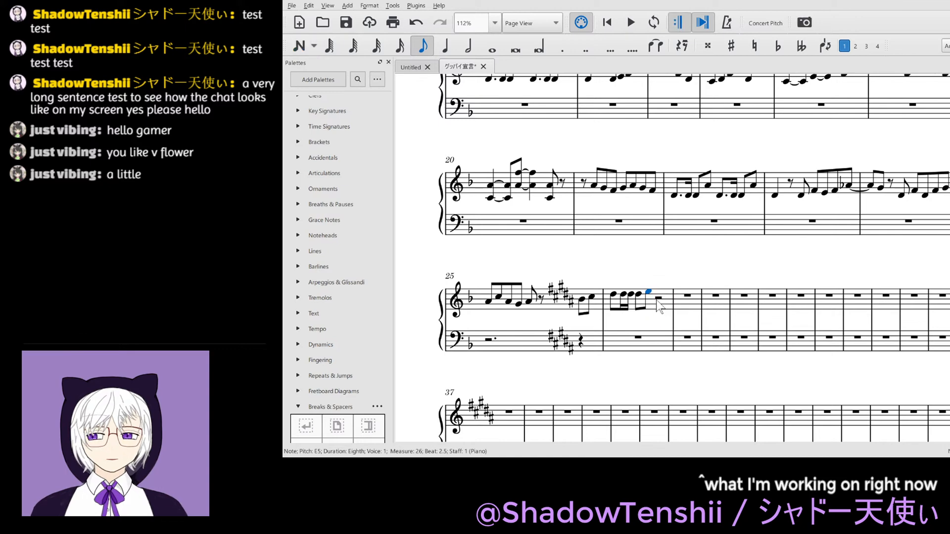
- Complete measure 26 with the eighth notes D#5, C#5, B4 and B4, tying the last to an eighth B4 starting measure 27
click(658, 298)
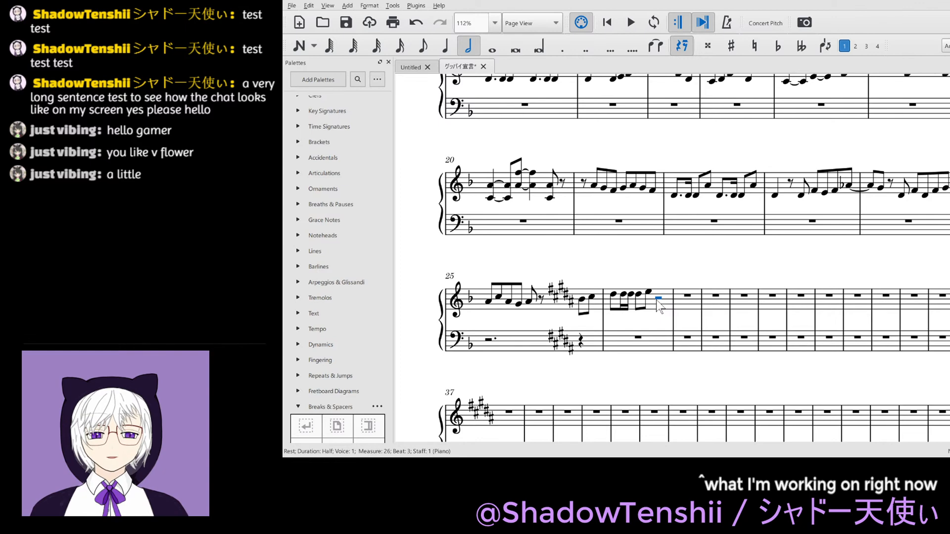
key(3)
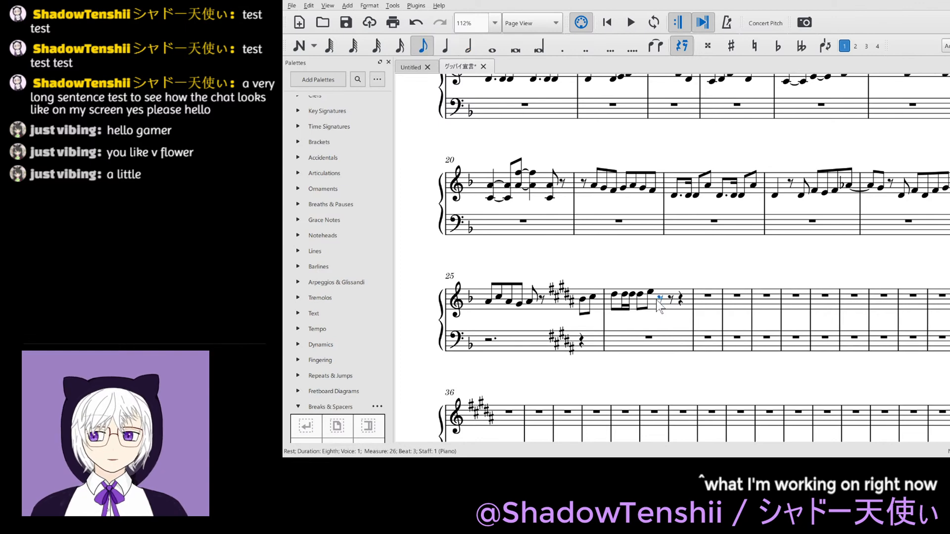
key(n)
key(c)
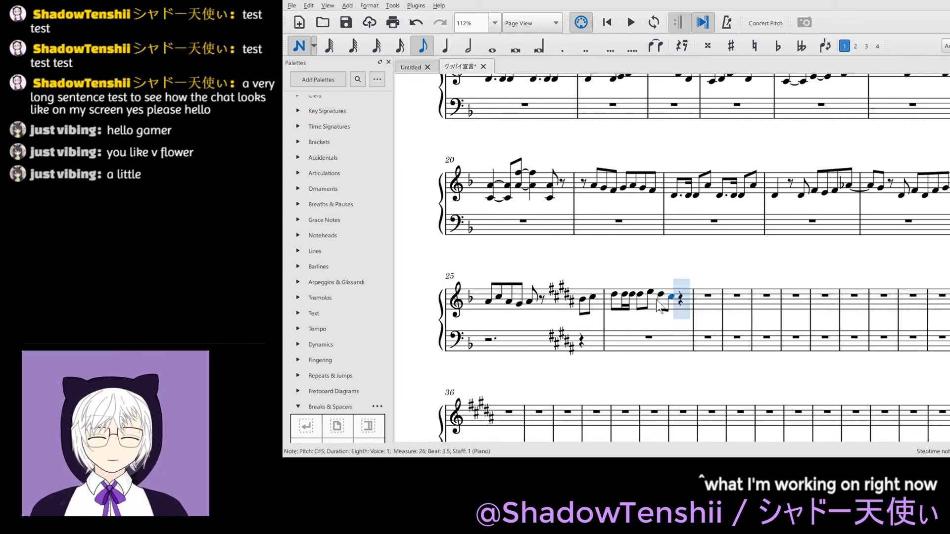
key(c)
key(b)
key(b)
key(Escape)
key(Left)
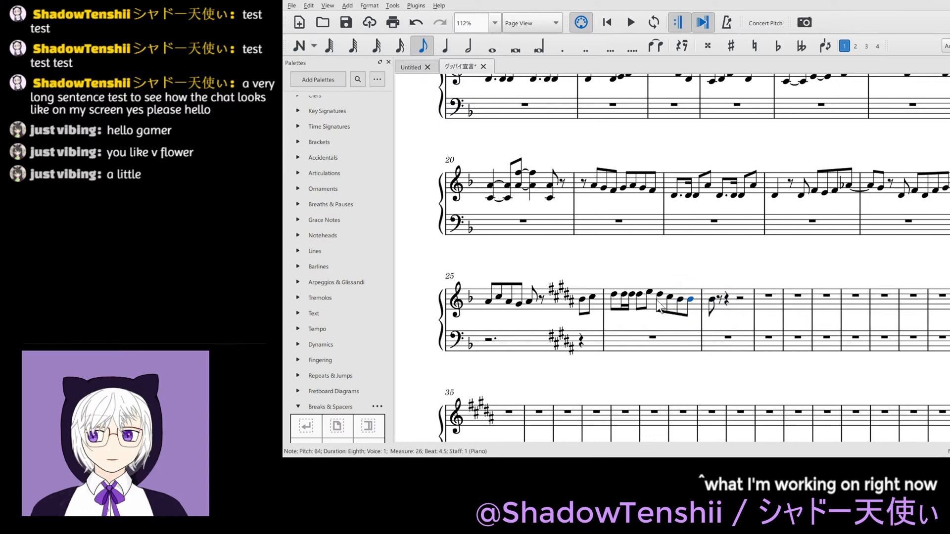
key(t)
key(Right)
key(Right)
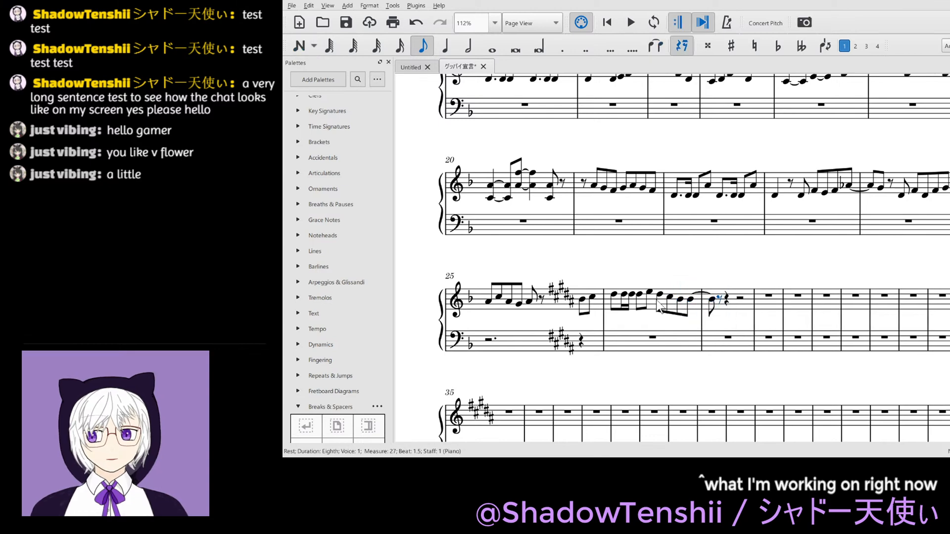
- Complete measure 27 in the treble staff with the eighth notes F#5, D#5, D#5, D#5, G#5, D#5 and C#5
key(n)
key(f)
key(ctrl+Up)
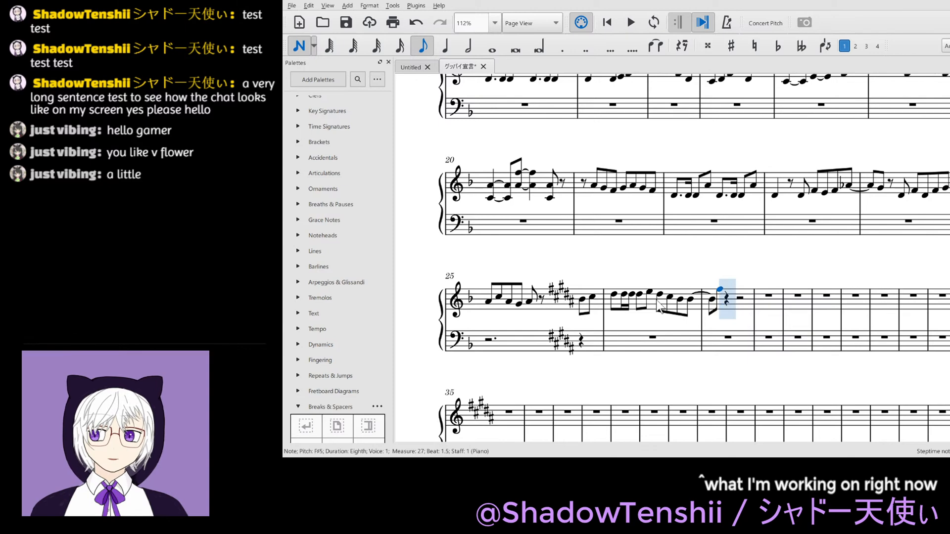
key(d)
key(d)
key(d)
key(g)
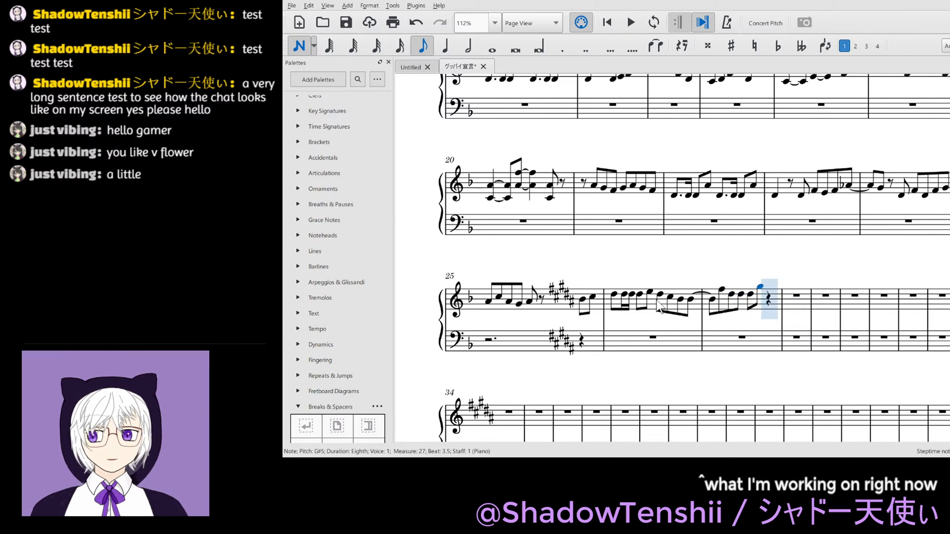
key(ctrl+Up)
key(ctrl+Down)
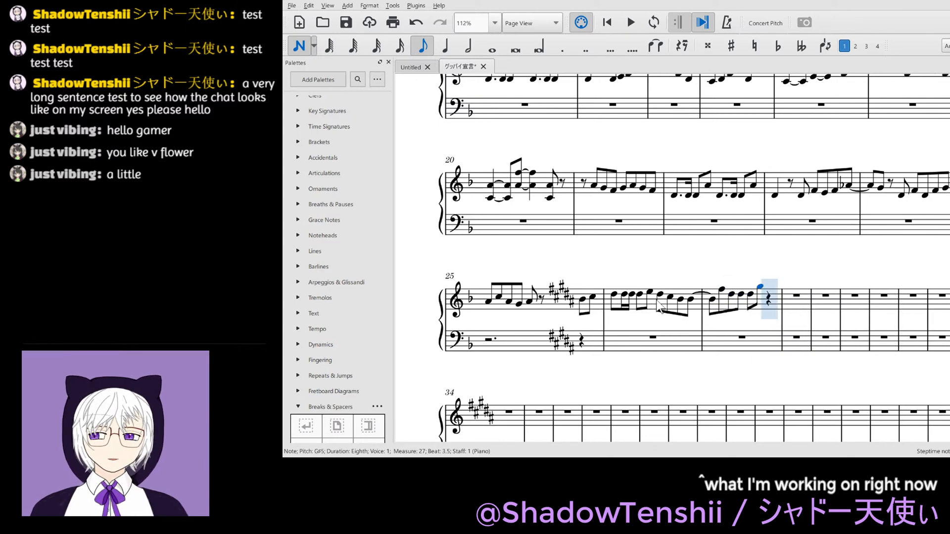
key(d)
key(c)
- Fill measure 28 in the treble staff with eighths: B4, two rests, A#4, B4, two rests and A#4
key(b)
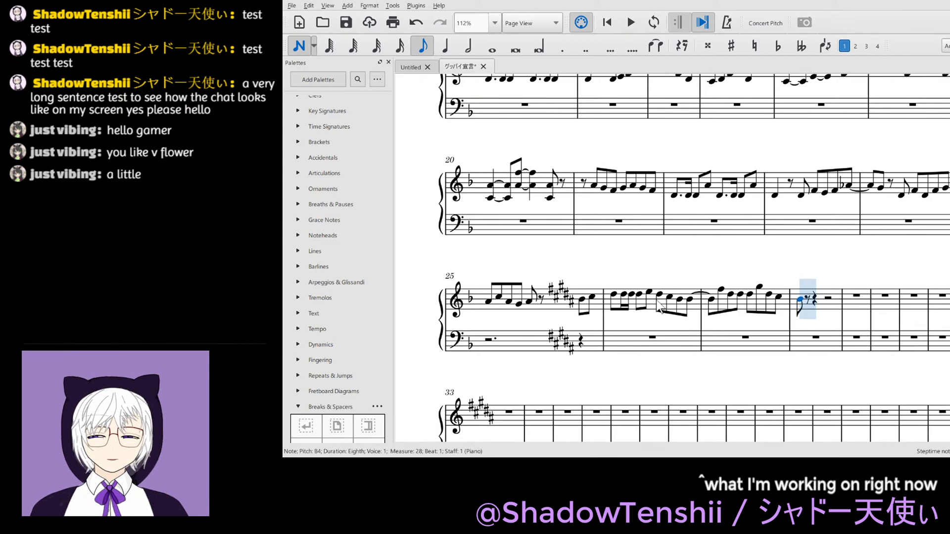
key(0)
key(0)
key(a)
key(b)
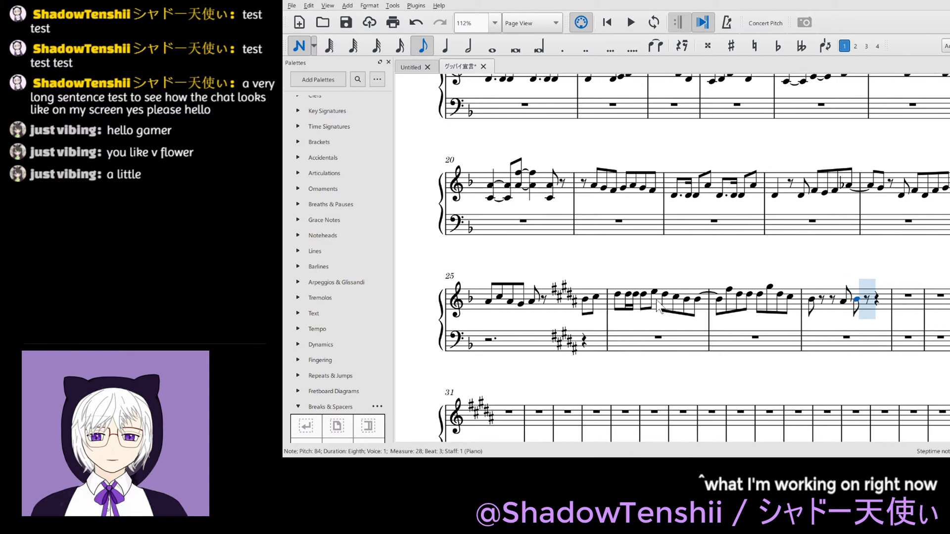
key(0)
key(0)
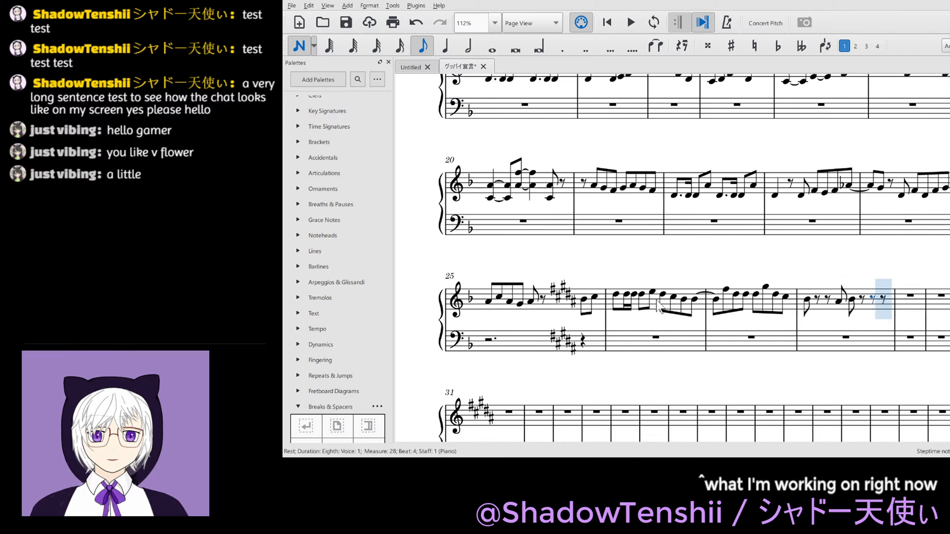
key(a)
- Enter a quarter B4, eighths A#4 and G#4 and a quarter G#4 in measure 29 of the treble staff, and save the score
key(5)
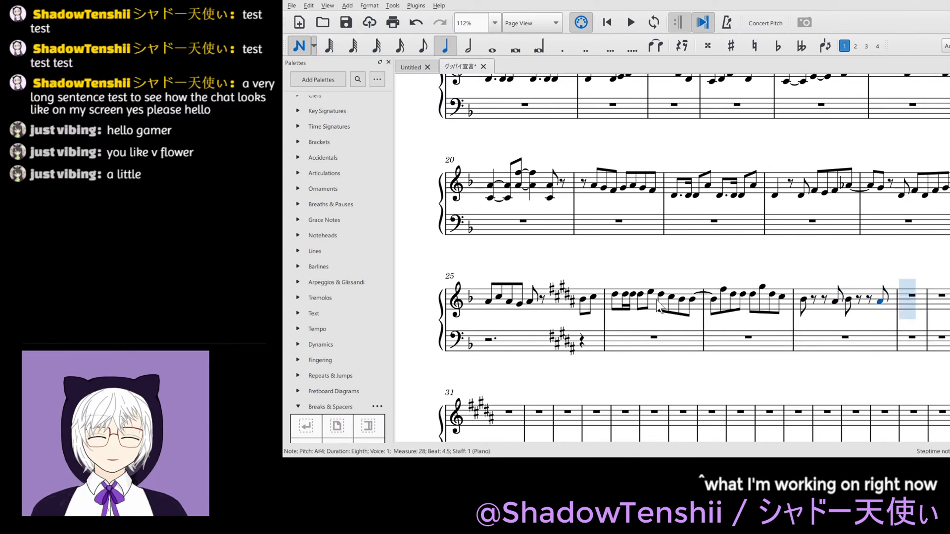
key(b)
key(4)
key(a)
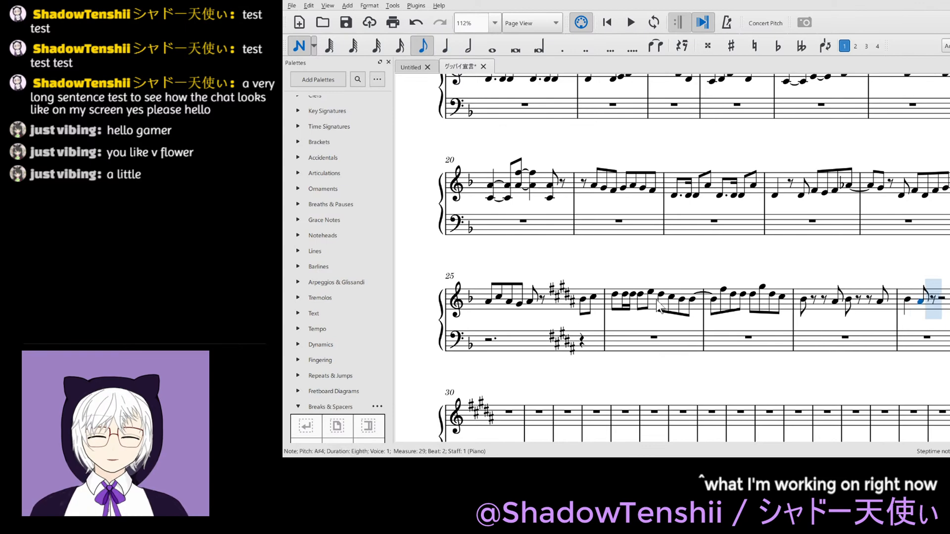
key(a)
key(5)
key(g)
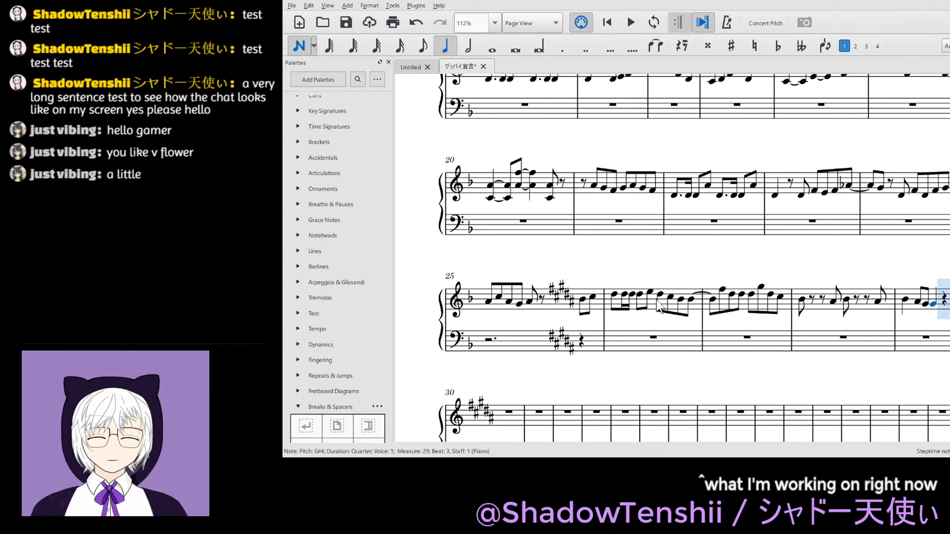
key(Escape)
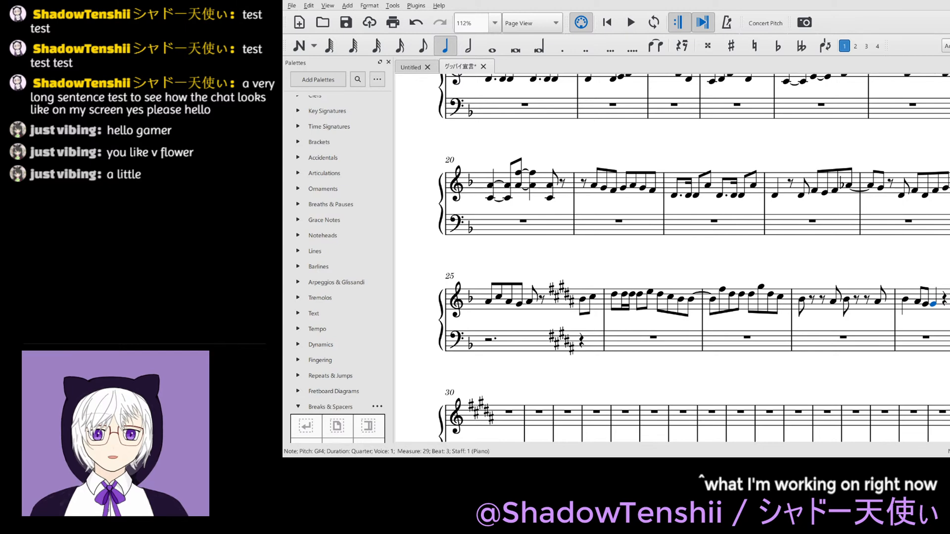
key(ctrl+s)
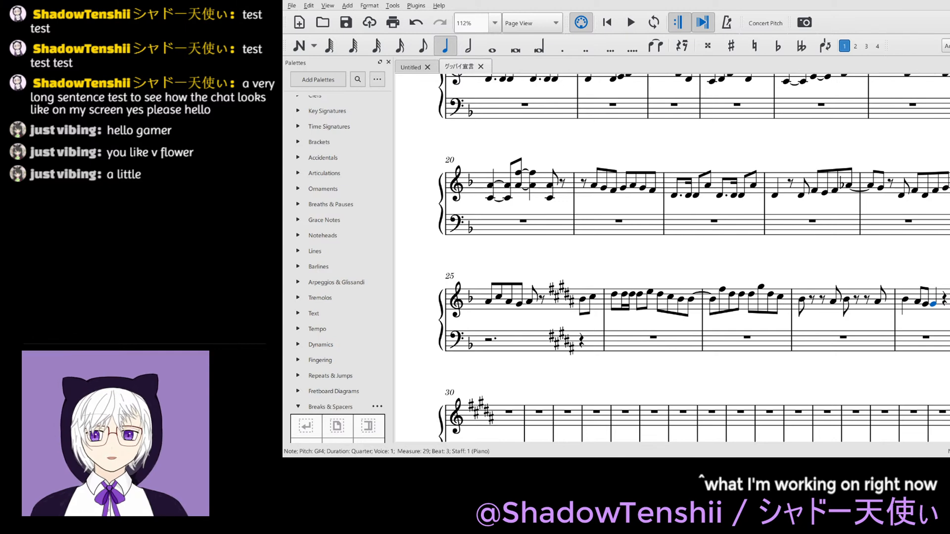
- Lower the eighth note on beat 3 of measure 26 in the treble staff by a semitone to D natural
drag(635, 319, 619, 320)
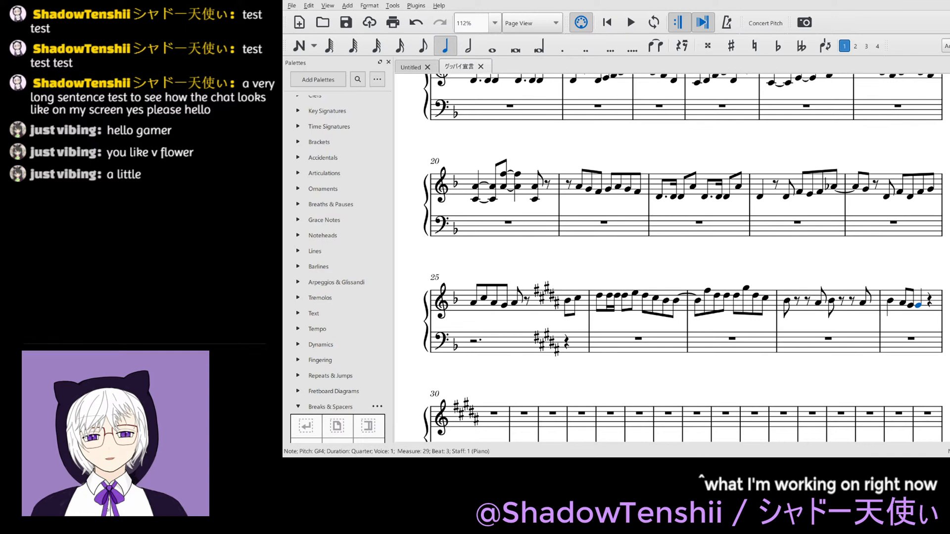
click(646, 296)
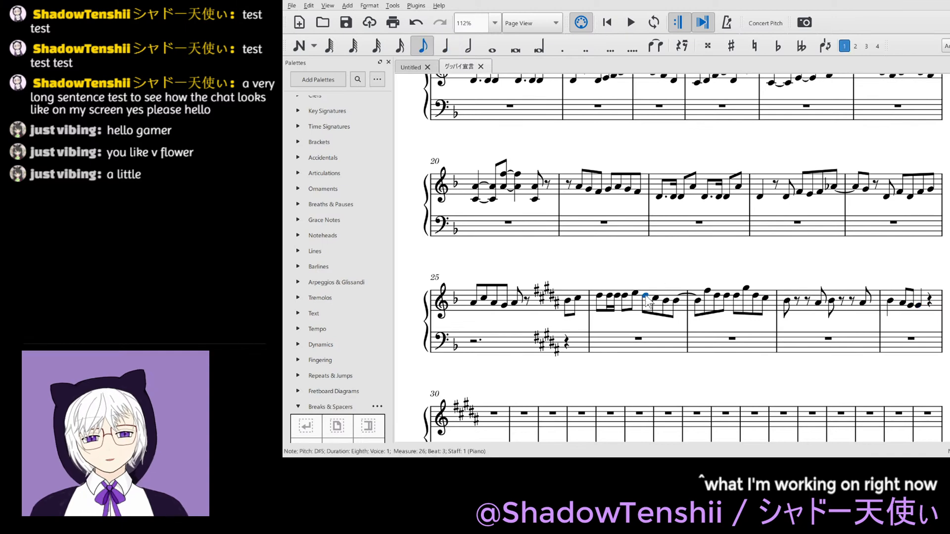
key(Down)
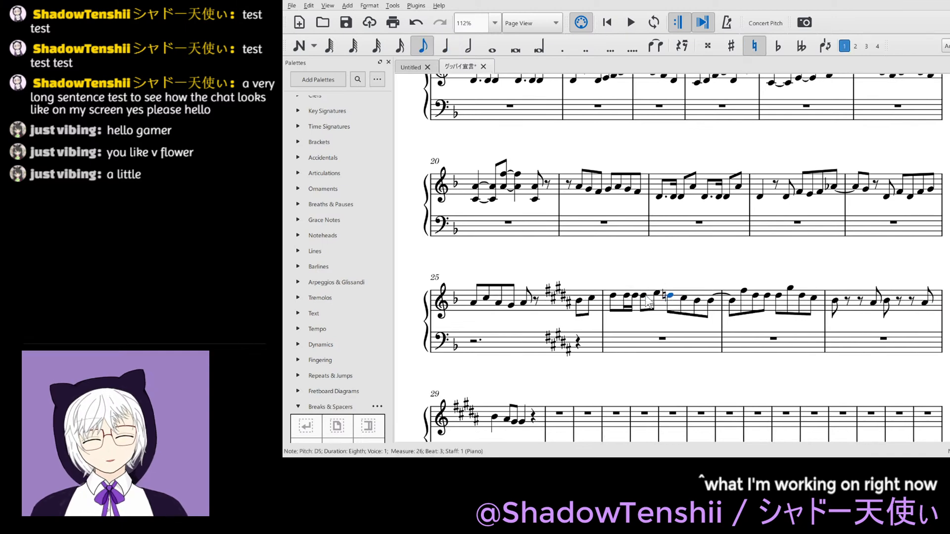
click(684, 254)
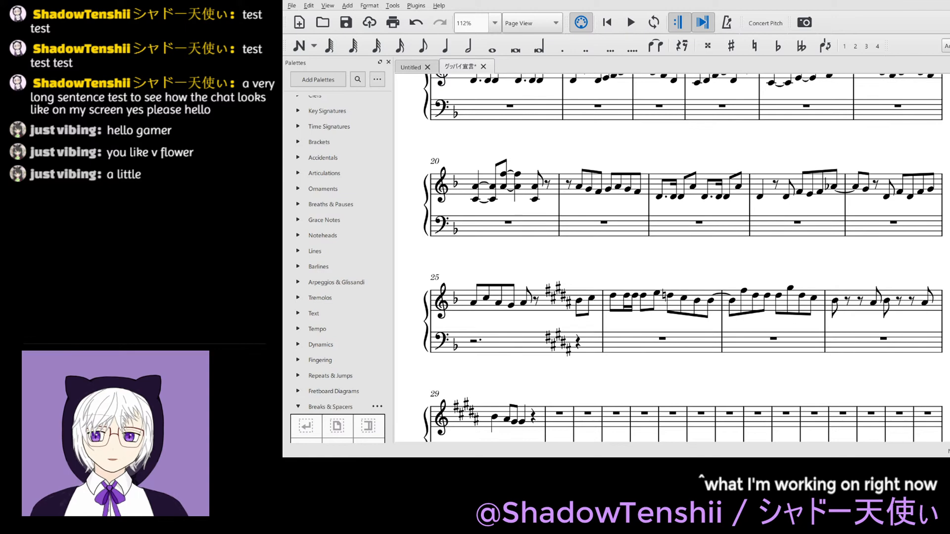
click(670, 295)
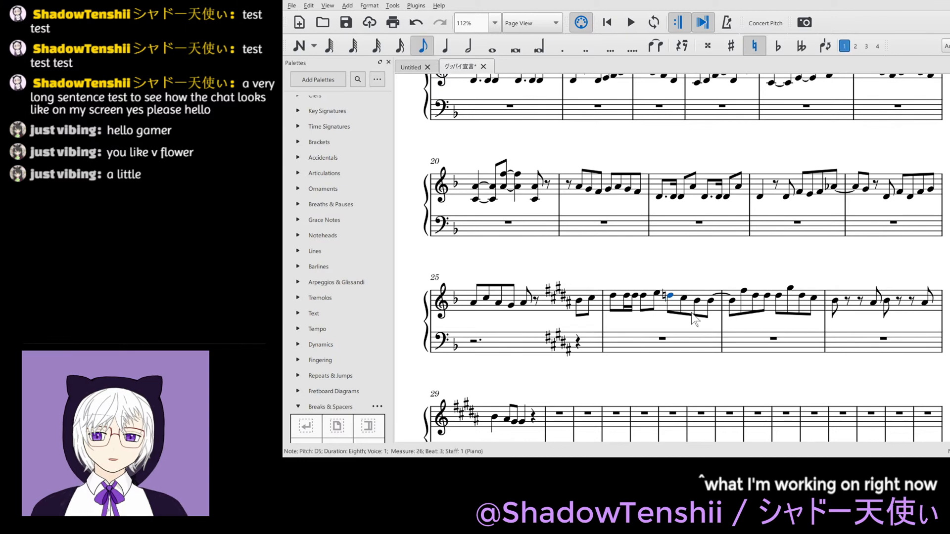
key(shift+Right)
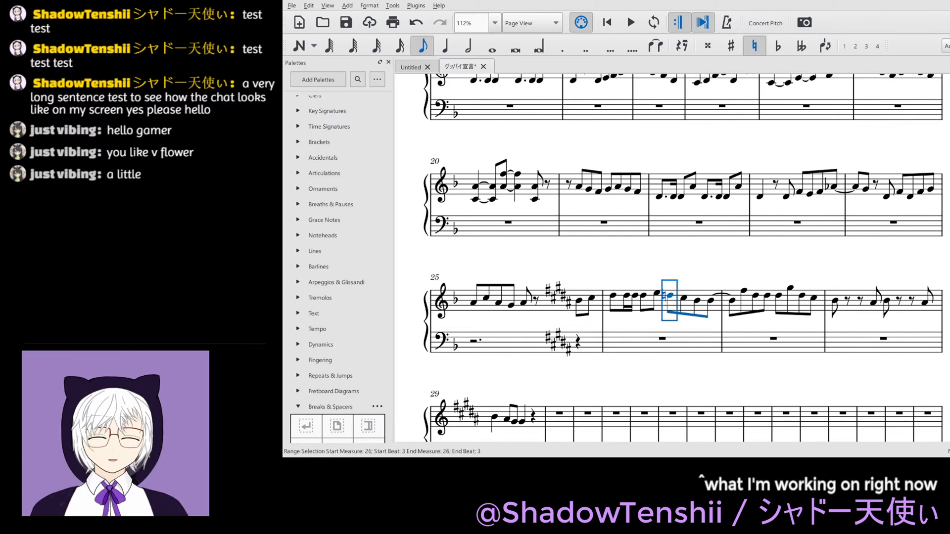
click(708, 367)
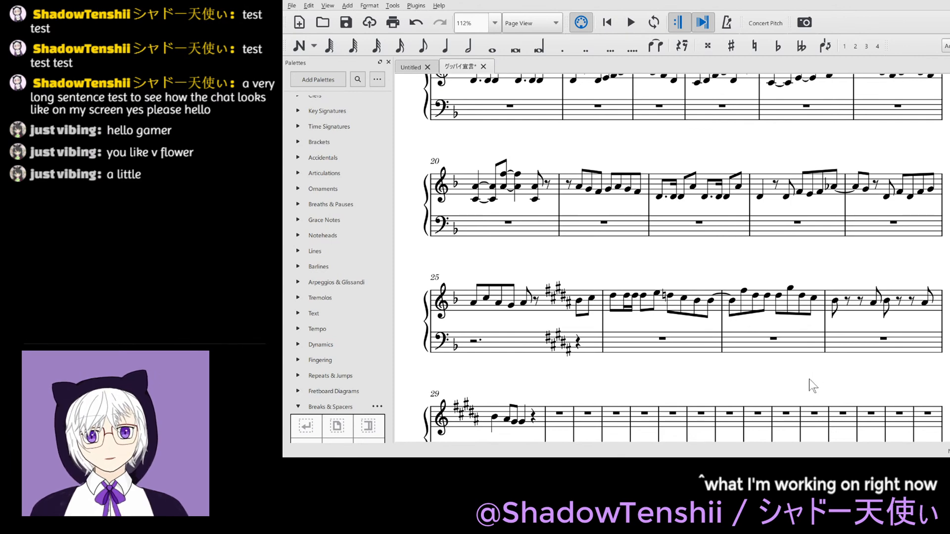
drag(809, 379, 772, 382)
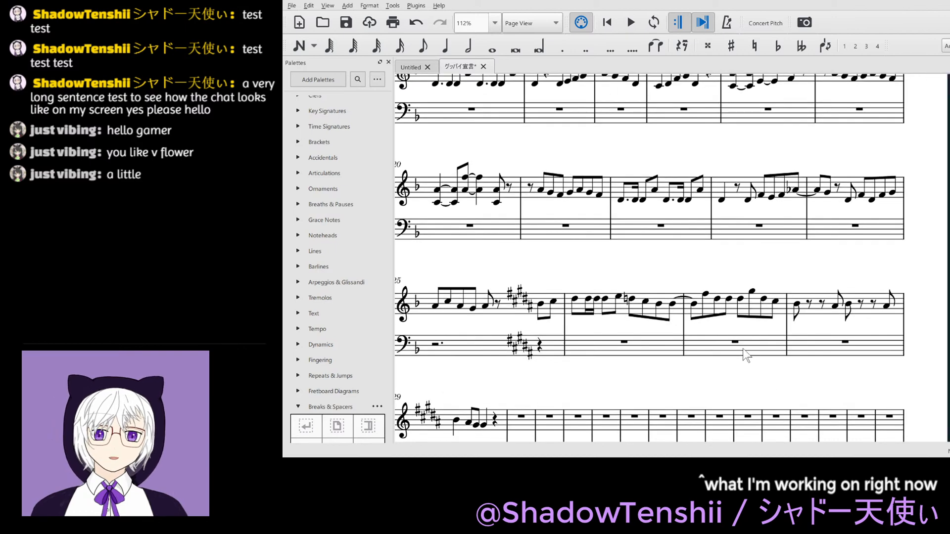
click(752, 292)
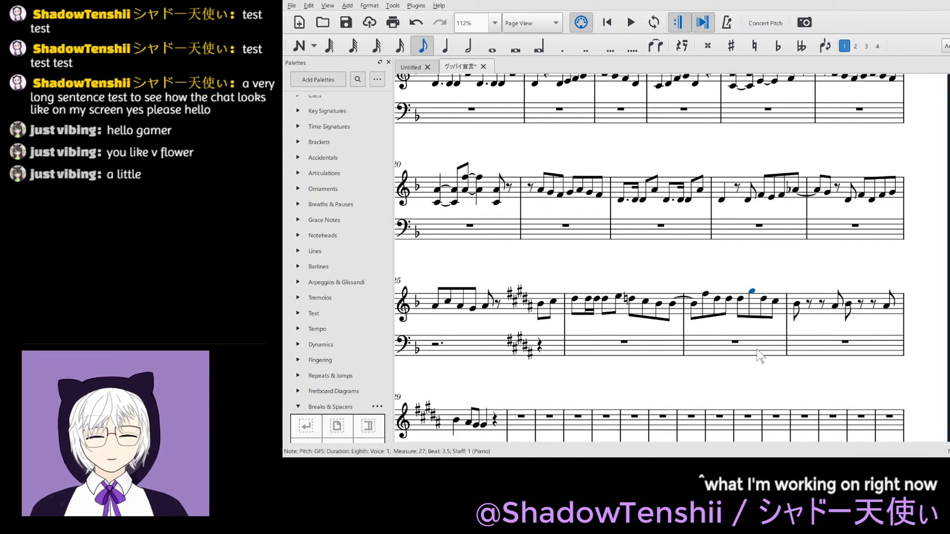
key(shift+Right)
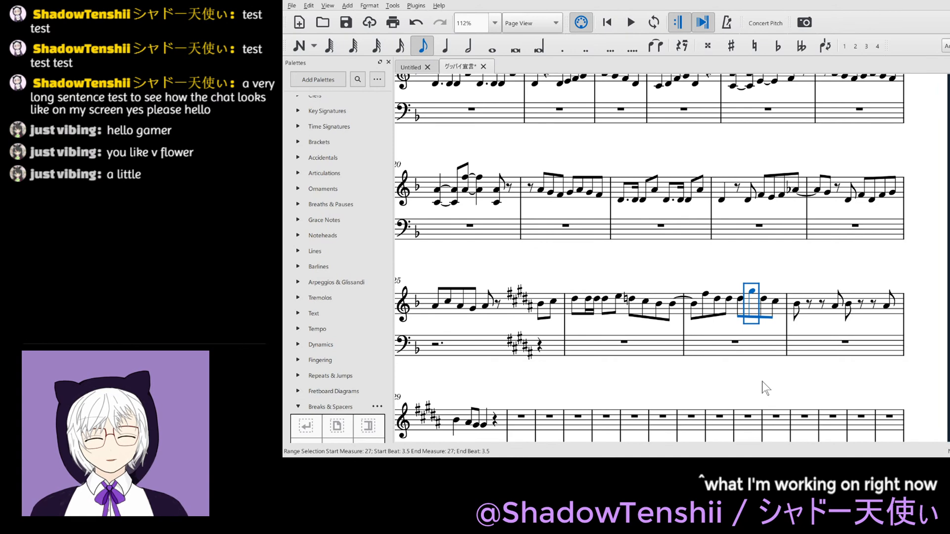
key(f)
key(Escape)
key(ctrl+z)
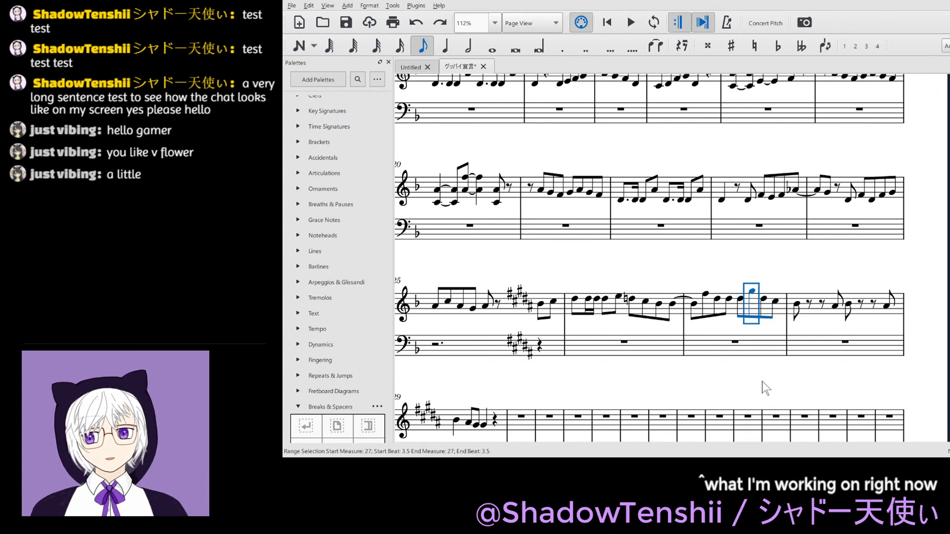
key(Escape)
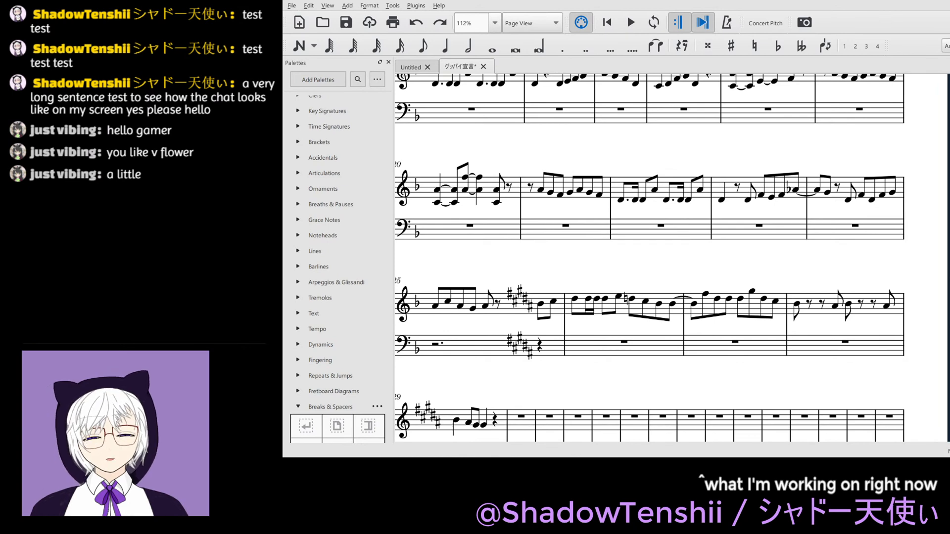
click(751, 293)
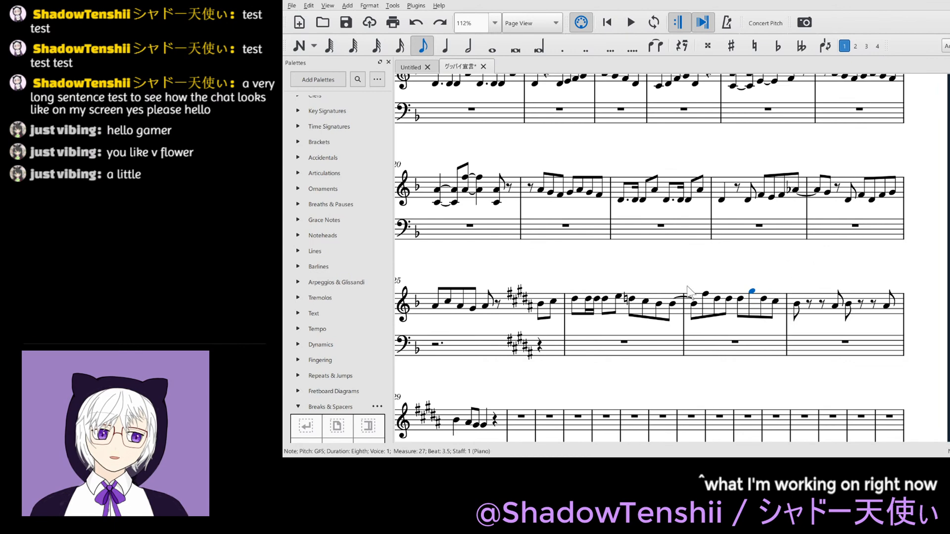
click(630, 300)
key(shift+Left)
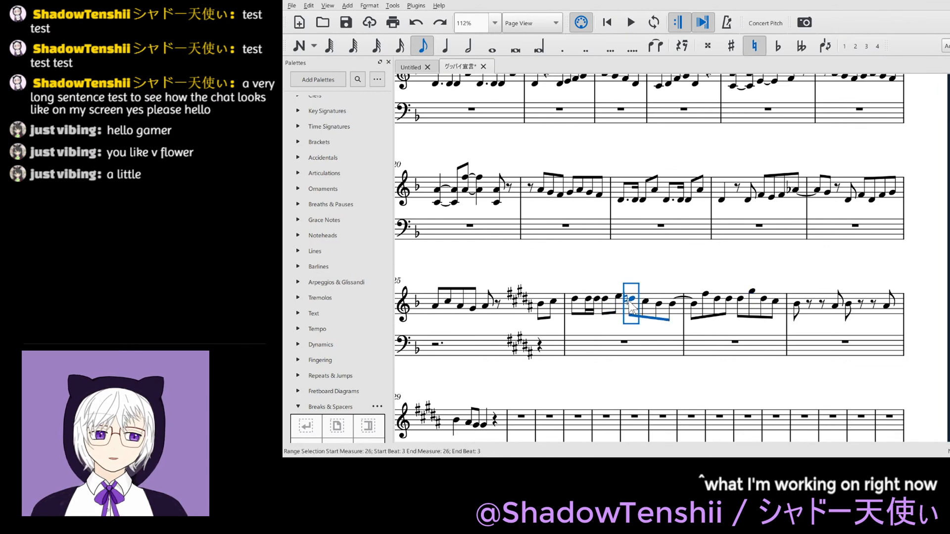
key(Escape)
- Lower the high G#5 eighth on the second half of beat 3 in measure 27 to E5, and save the score
click(752, 293)
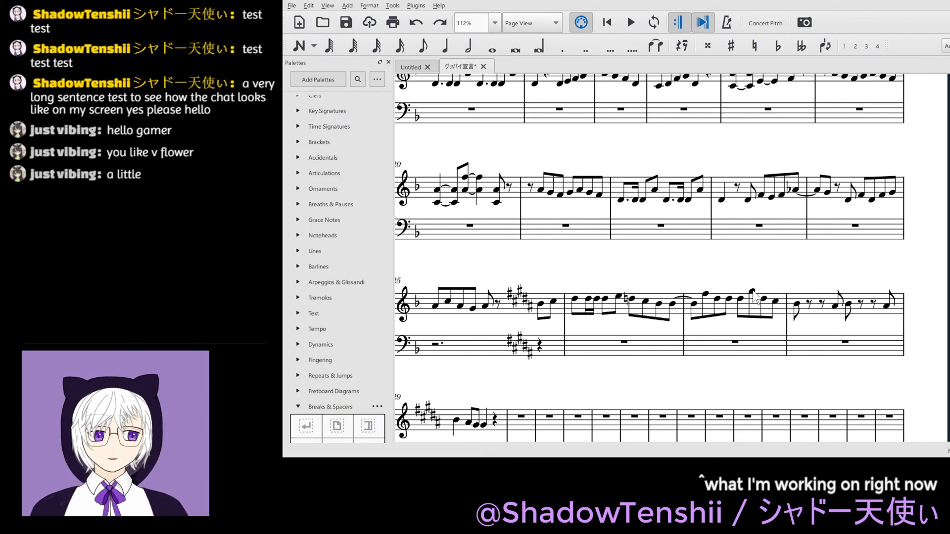
key(Down)
key(Down)
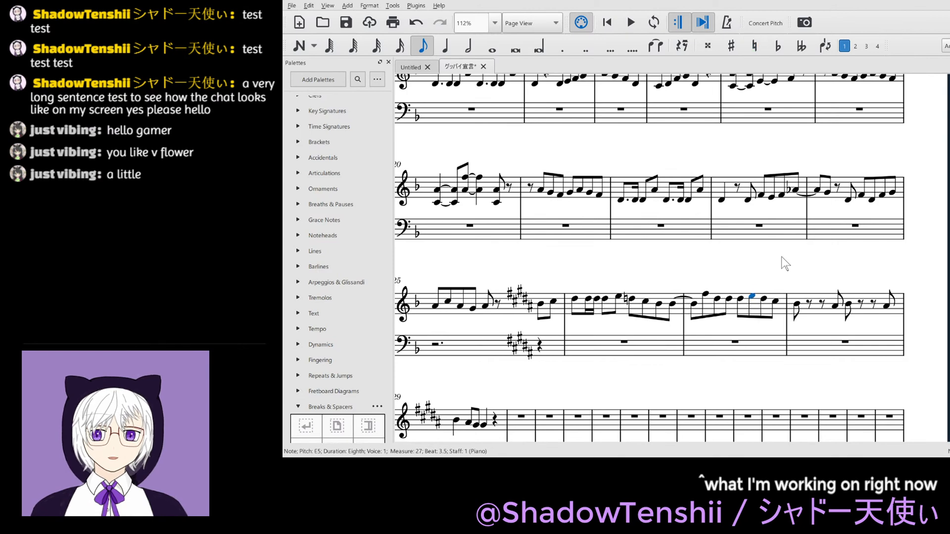
key(Escape)
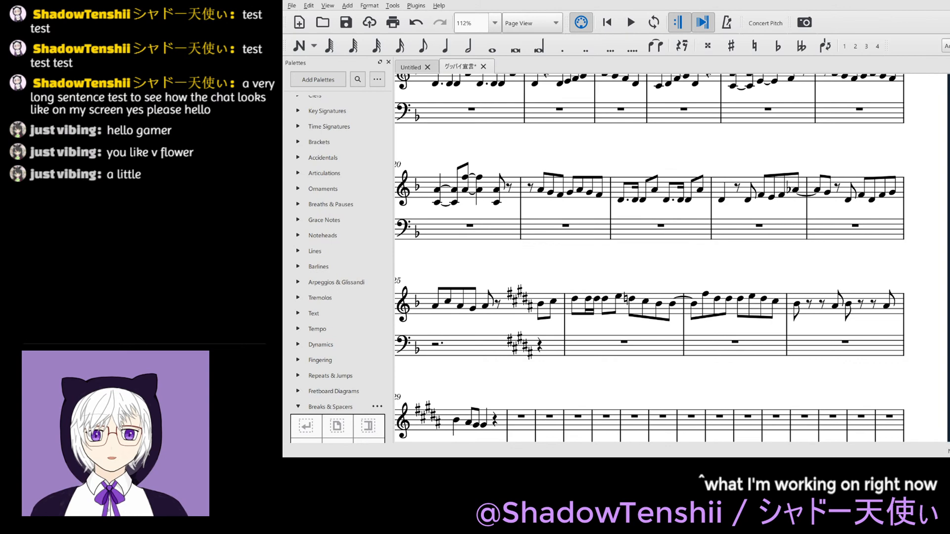
key(ctrl+s)
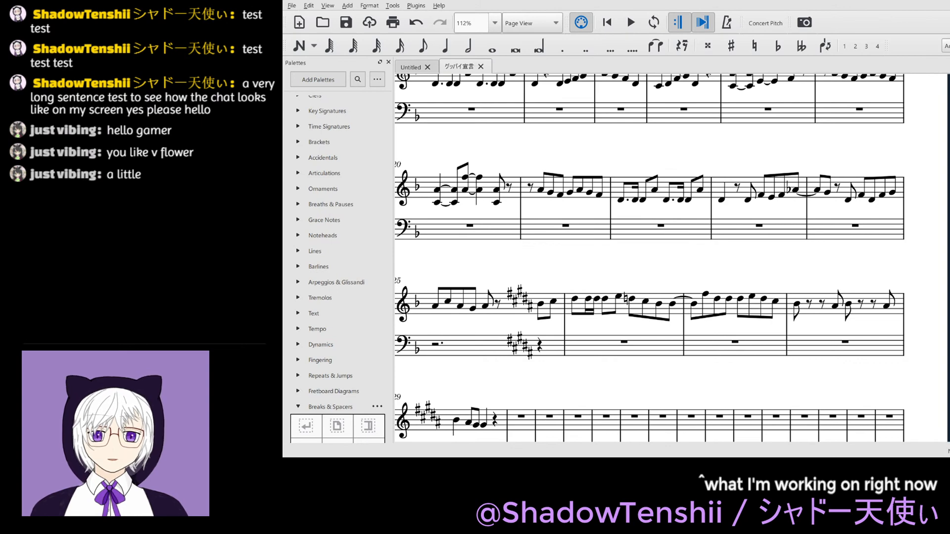
- Copy the treble melody from beat 4 of measure 25 through beat 3 of measure 29 and paste it starting on beat 4 of measure 29
click(541, 303)
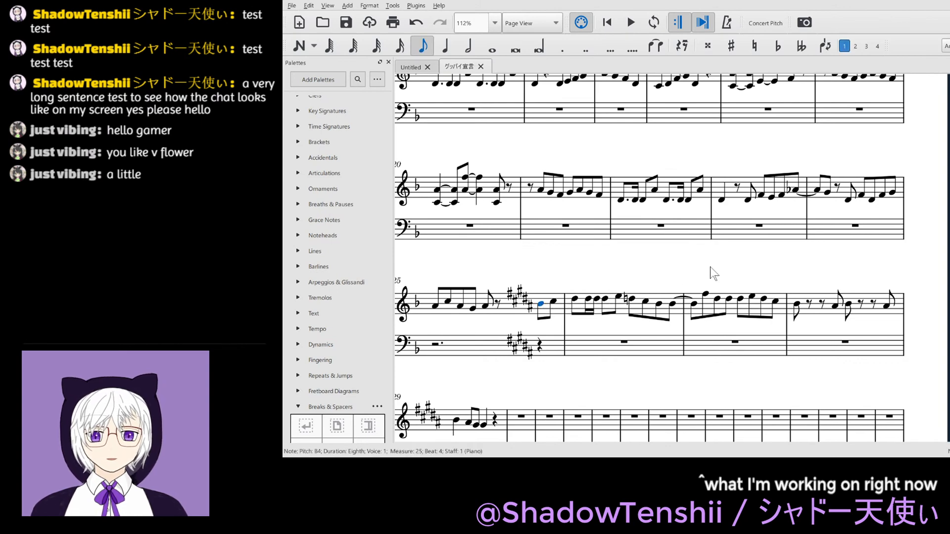
ctrl+scroll(711, 268, down, 2)
key(shift+Right)
key(shift+Right)
key(shift+Right)
key(shift+Right)
key(shift+Right)
key(shift+Right)
key(shift+Right)
key(shift+Right)
key(shift+Right)
key(shift+Right)
key(shift+Right)
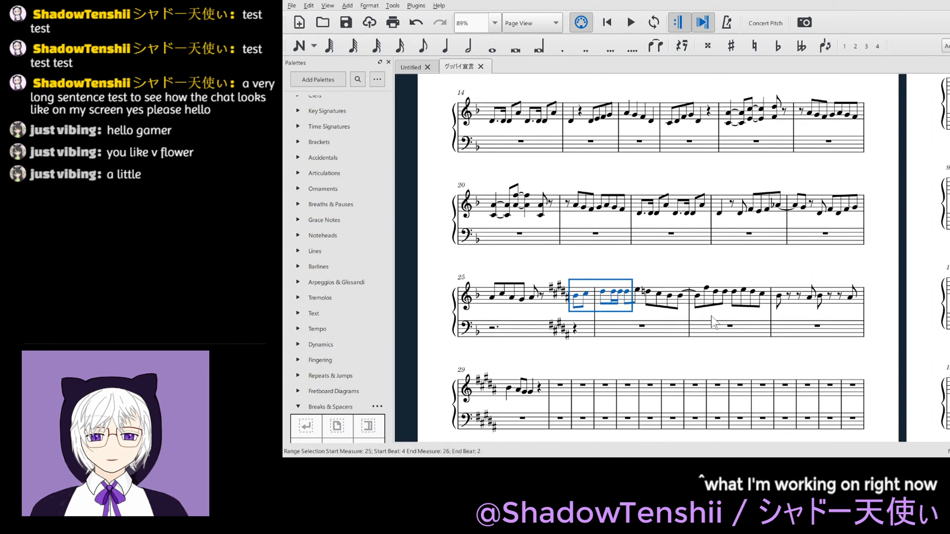
key(shift+Right)
key(shift+Right)
key(shift+Right)
key(shift+Right)
key(shift+Right)
key(shift+Right)
key(shift+Right)
key(shift+Right)
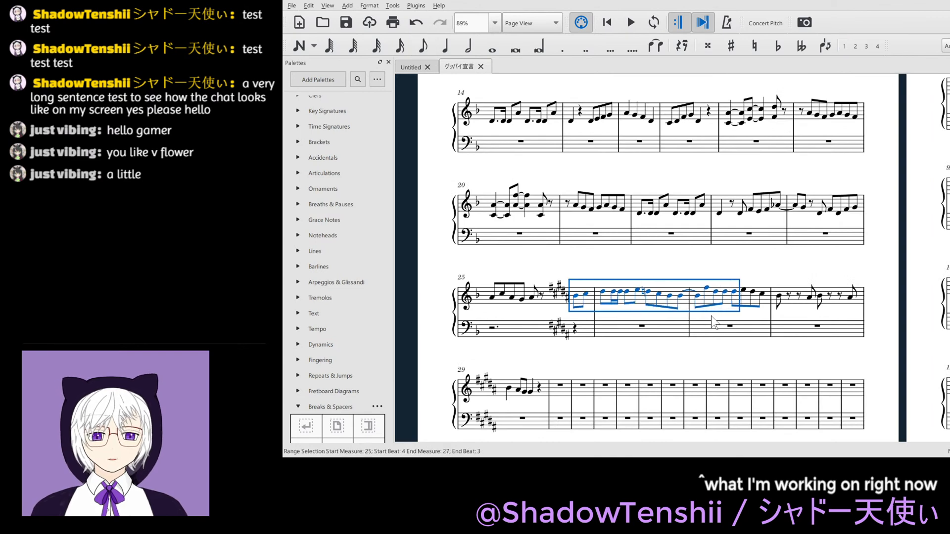
key(shift+Right)
key(shift+Right)
key(shift+Right)
key(shift+Right)
key(shift+Right)
key(shift+Right)
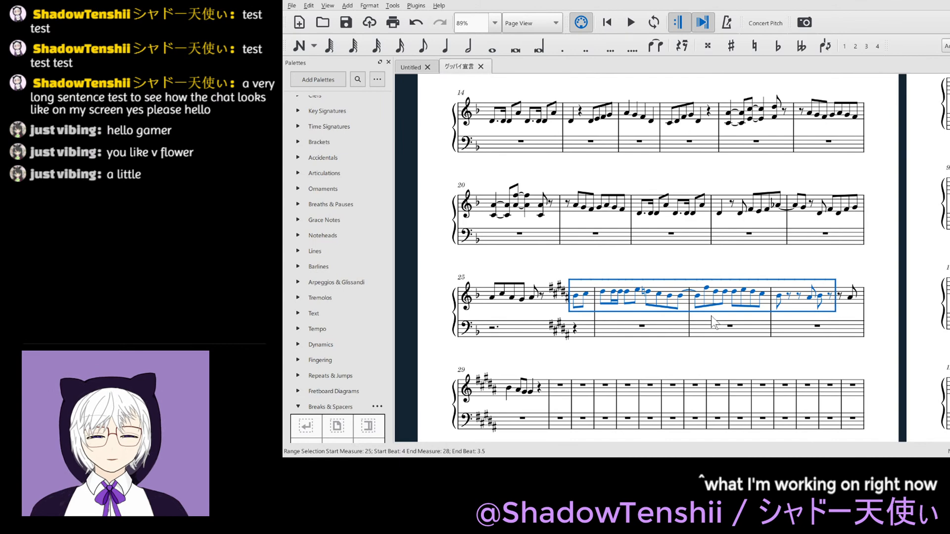
key(shift+Right)
key(shift+Right)
key(shift+Right)
key(shift+Right)
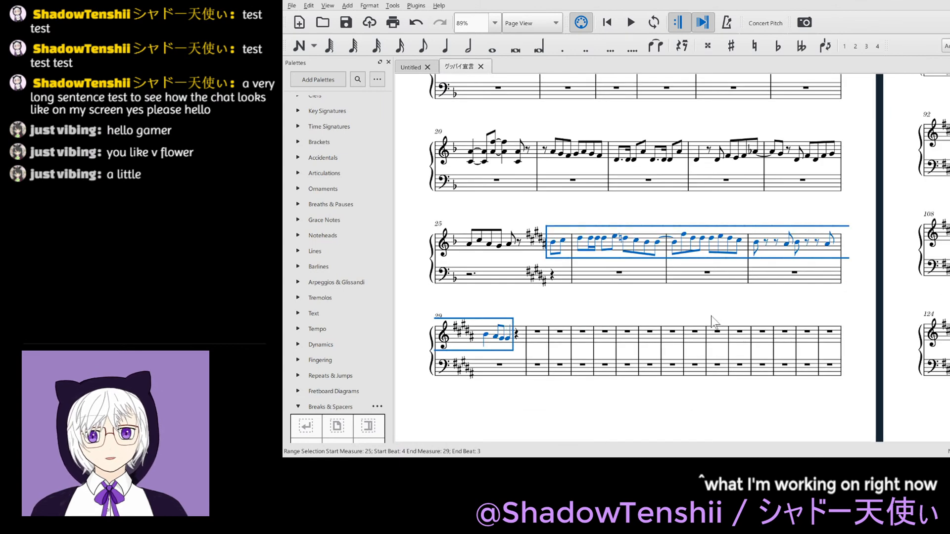
key(ctrl+c)
click(516, 337)
key(ctrl+v)
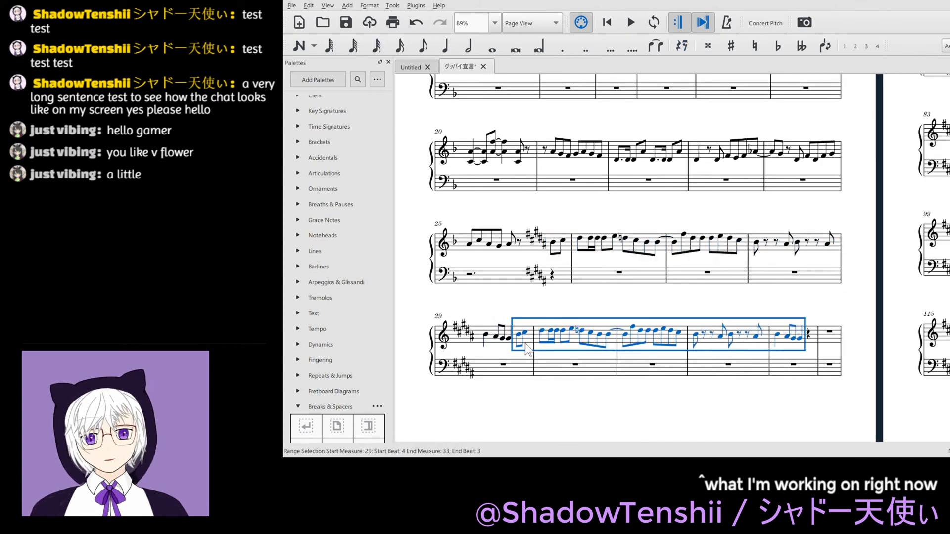
key(Escape)
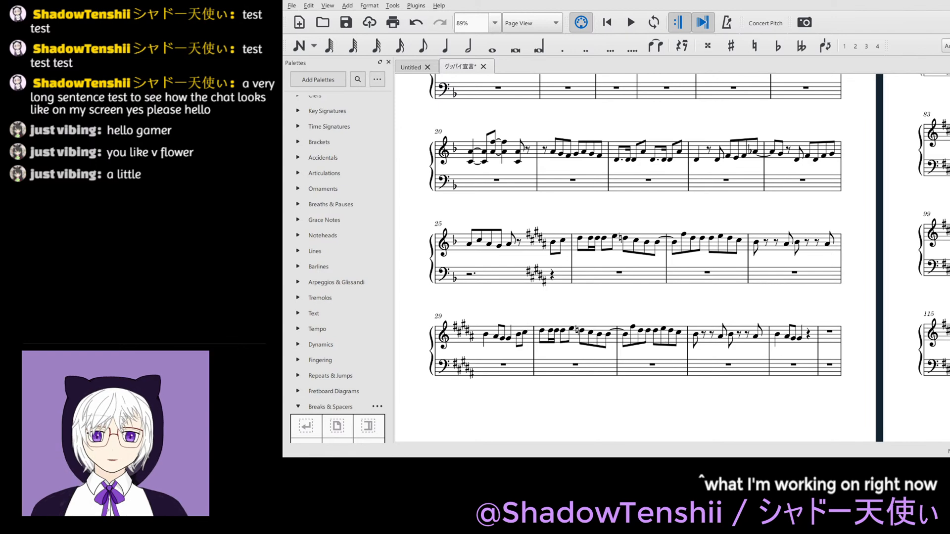
- Delete the eighth note B4 on beat 4 of measure 29 in the treble staff, leaving an eighth rest
click(519, 336)
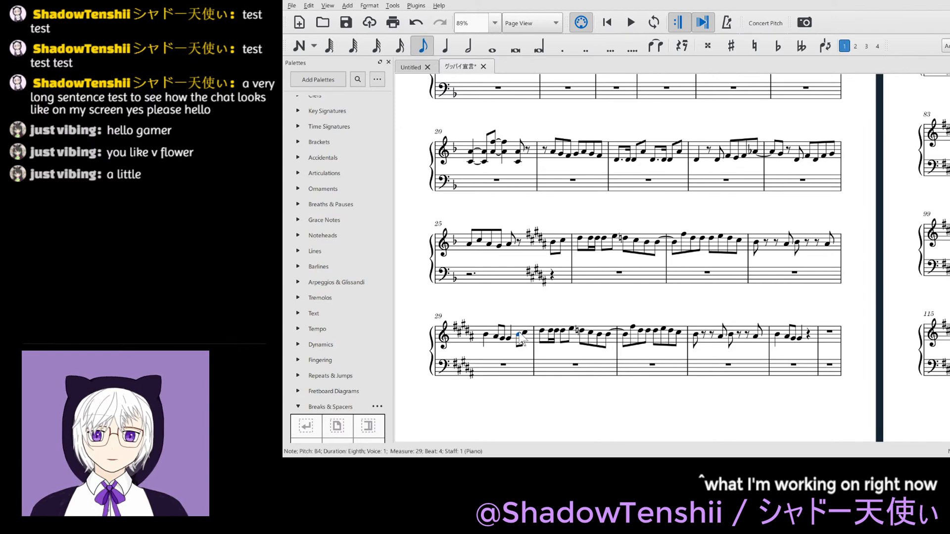
key(Delete)
click(582, 422)
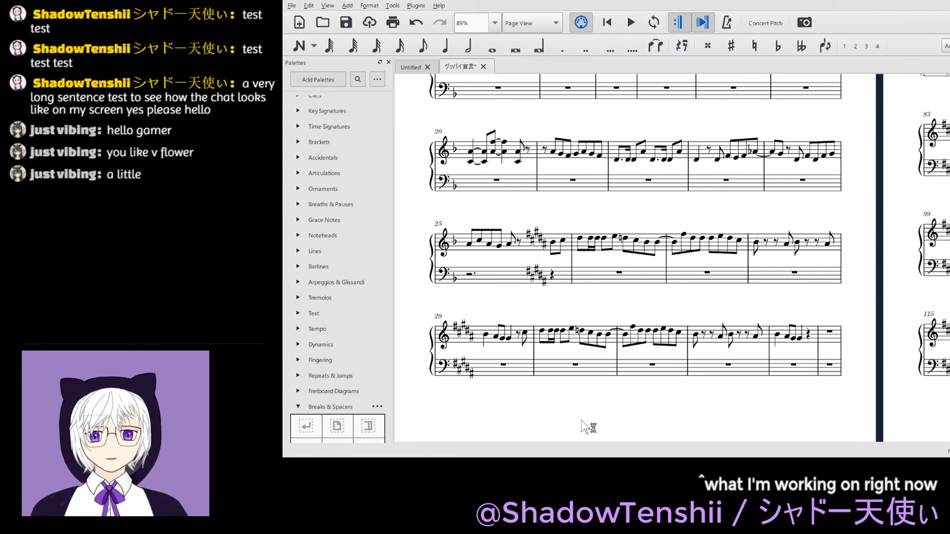
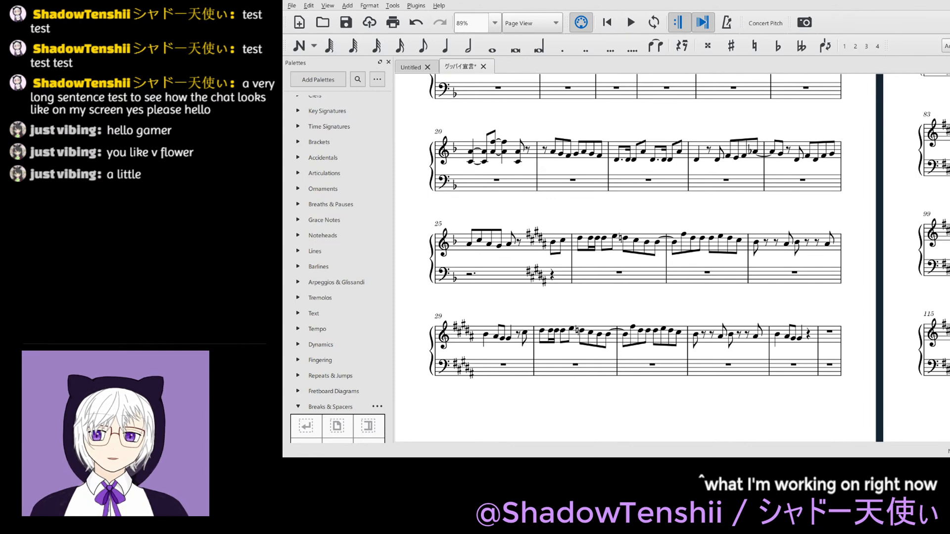
- Replace the treble notes in measure 32 from the second half of beat 2 with an eighth D#5 and quarter notes F#5 and E5
click(721, 337)
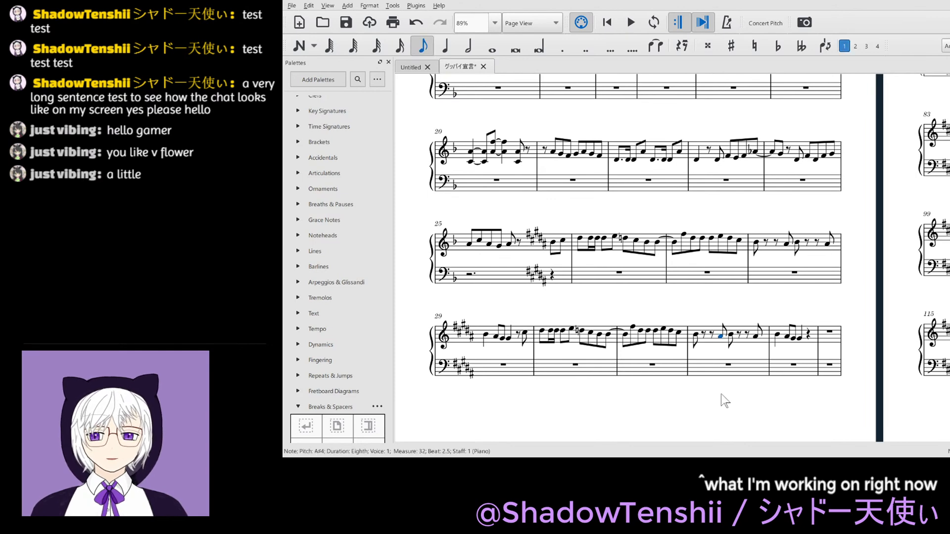
key(Left)
key(Left)
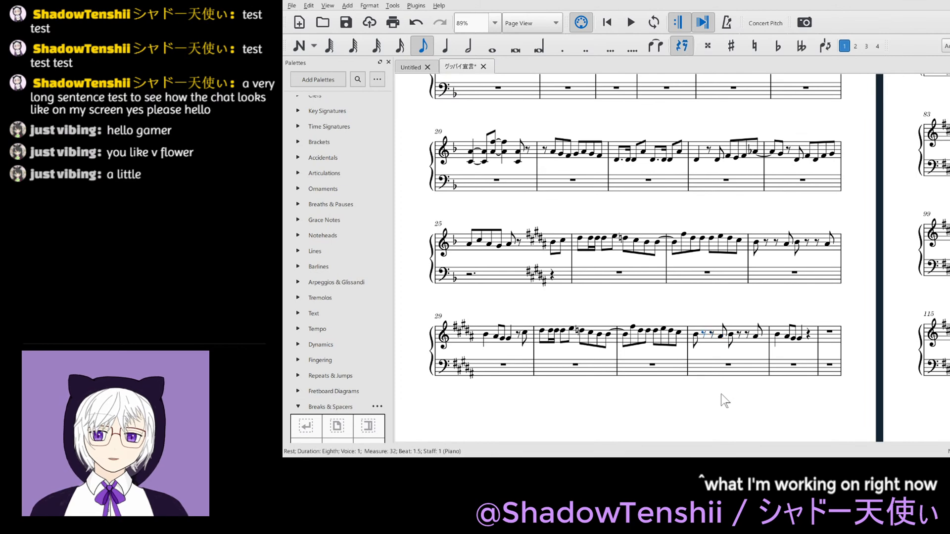
key(Right)
key(Right)
key(d)
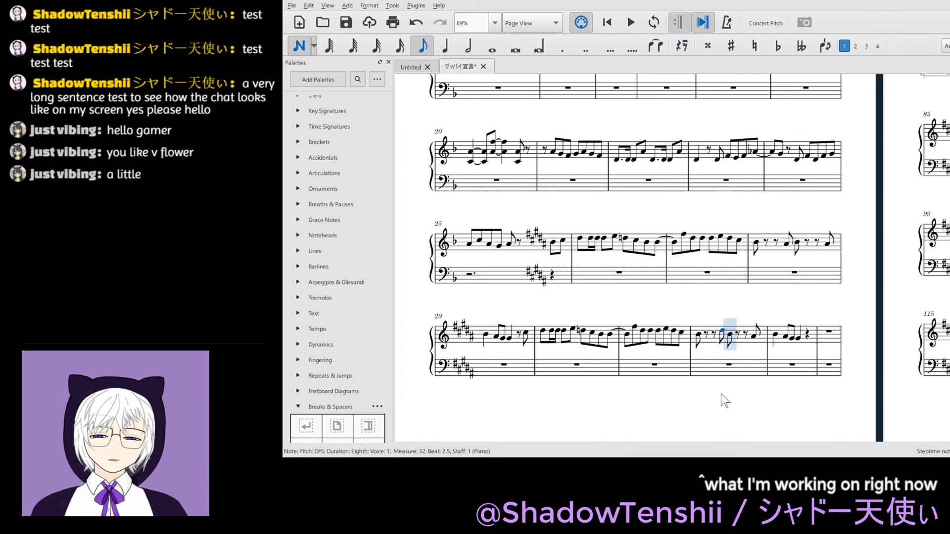
key(6)
key(f)
key(e)
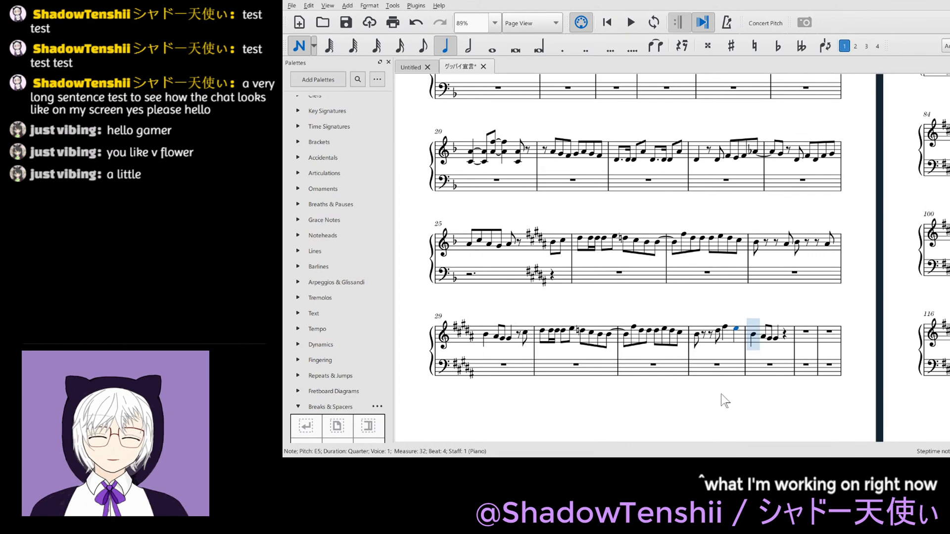
- Rewrite the treble notes of measure 33 as eighths D#5, E5, D#5, C#5 and a quarter B4 on beat 3, and save the score
key(5)
key(e)
key(e)
key(e)
key(c)
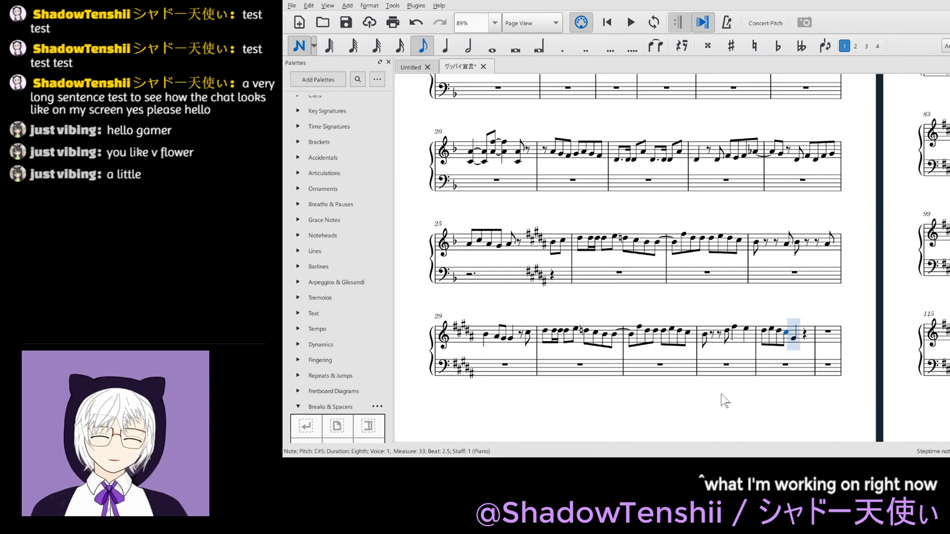
key(6)
key(b)
key(Escape)
key(Escape)
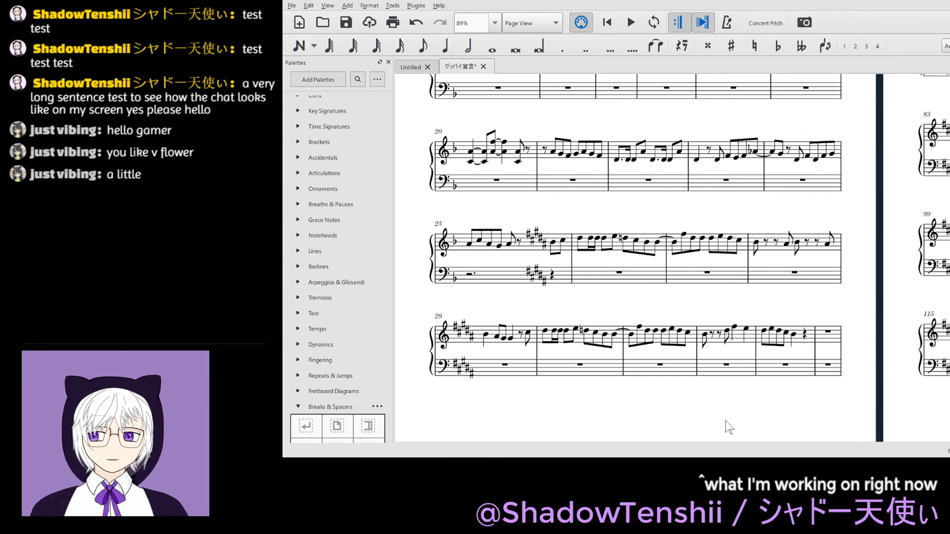
key(ctrl+s)
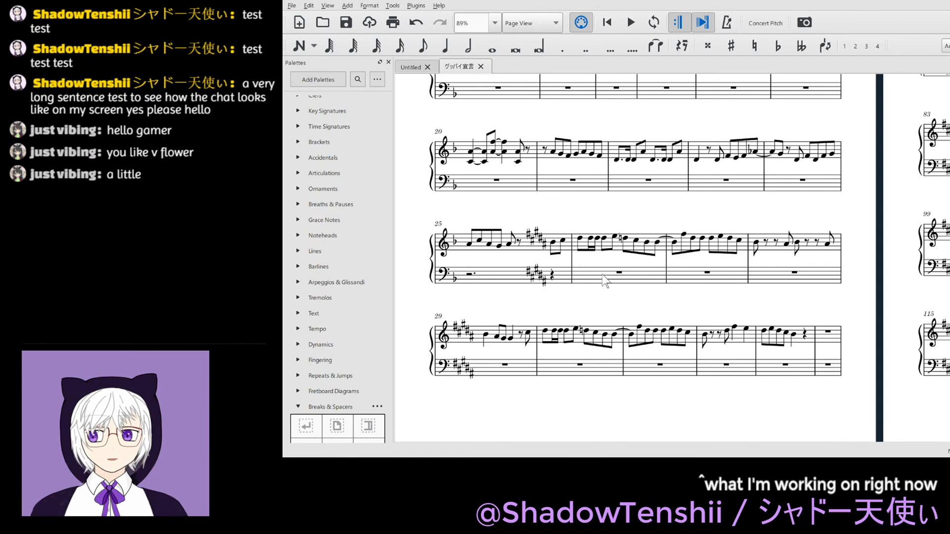
- Copy the treble melody from beat 4 of measure 25 through beat 3 of measure 29 and paste it starting on beat 4 of measure 33
click(554, 247)
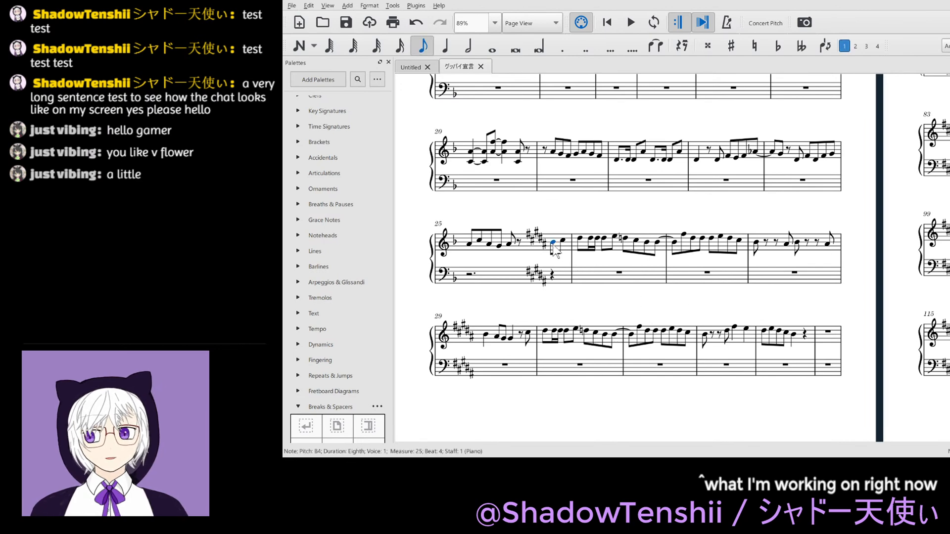
key(shift+Right)
key(shift+Right)
key(shift+Right)
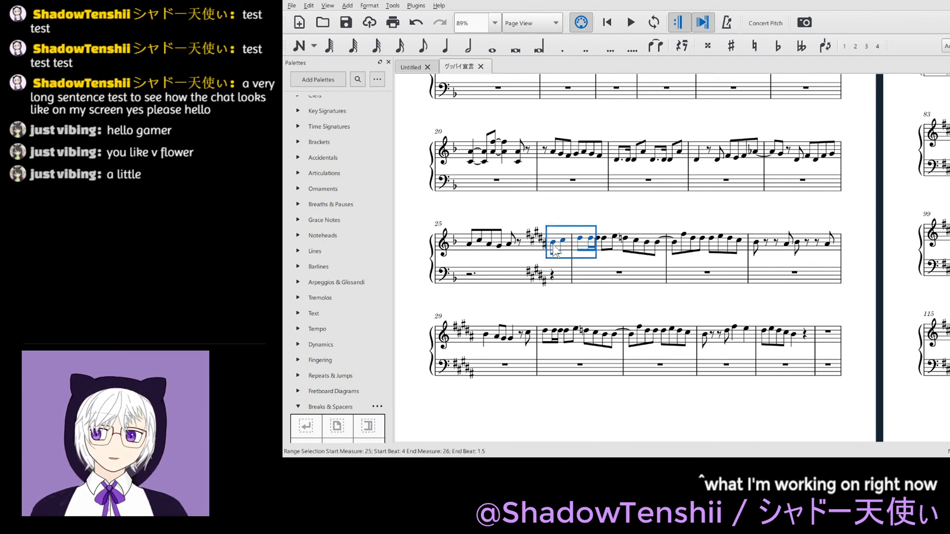
key(shift+Right)
key(shift+Right)
key(shift+Right)
key(shift+Right)
key(shift+Right)
key(shift+Right)
key(shift+Right)
key(shift+Right)
key(shift+Right)
key(shift+Right)
key(shift+Right)
key(shift+Right)
key(shift+Right)
key(shift+Right)
key(shift+Right)
key(shift+Right)
key(shift+Right)
key(shift+Right)
key(shift+Right)
key(shift+Right)
key(shift+Right)
key(shift+Right)
key(shift+Right)
key(shift+Right)
key(shift+Right)
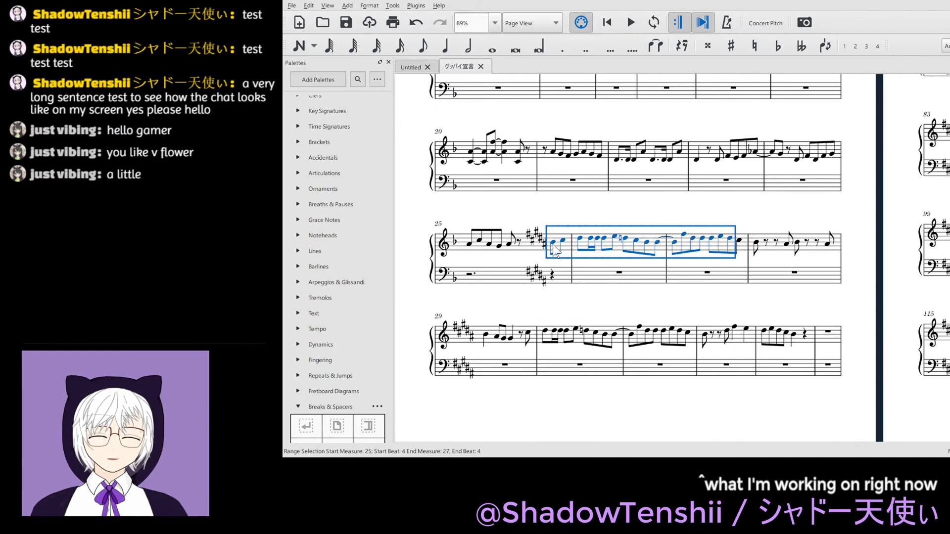
key(shift+Right)
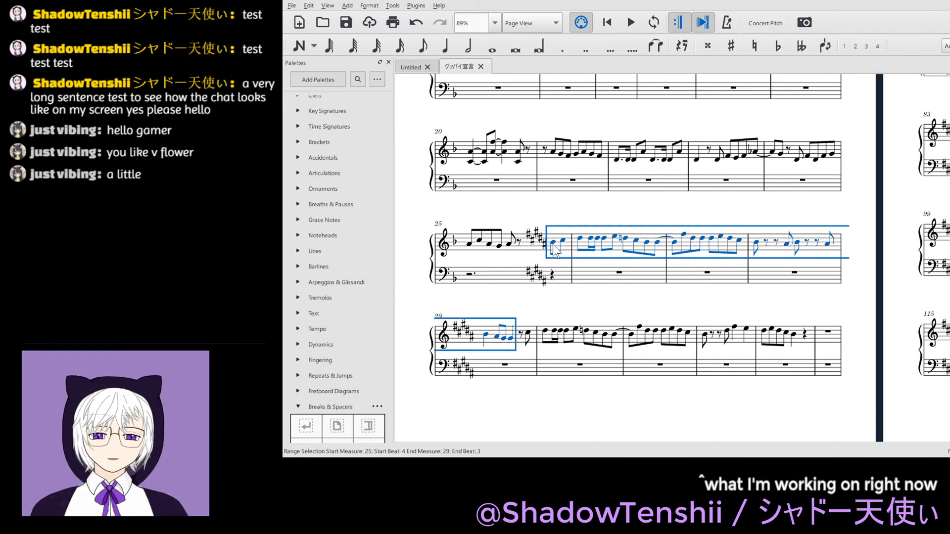
key(ctrl+c)
click(806, 338)
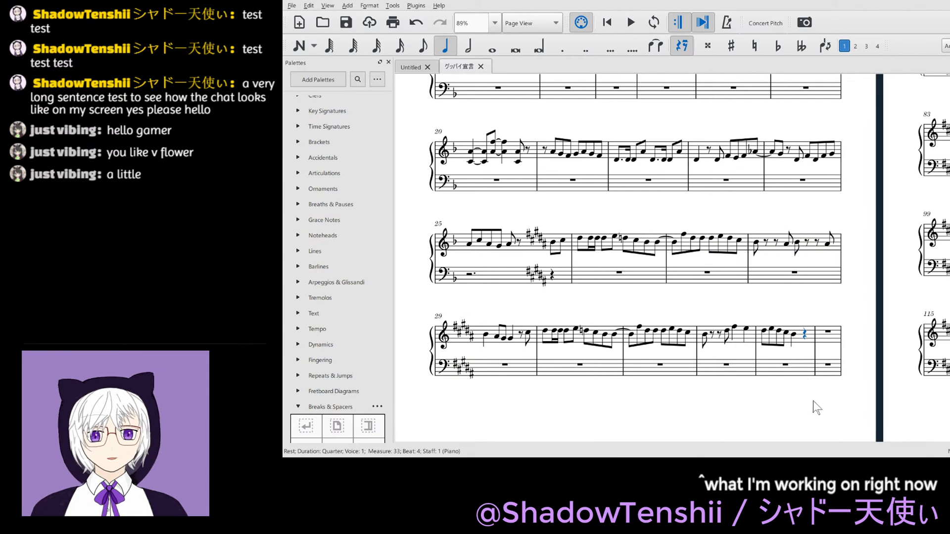
key(ctrl+v)
click(822, 399)
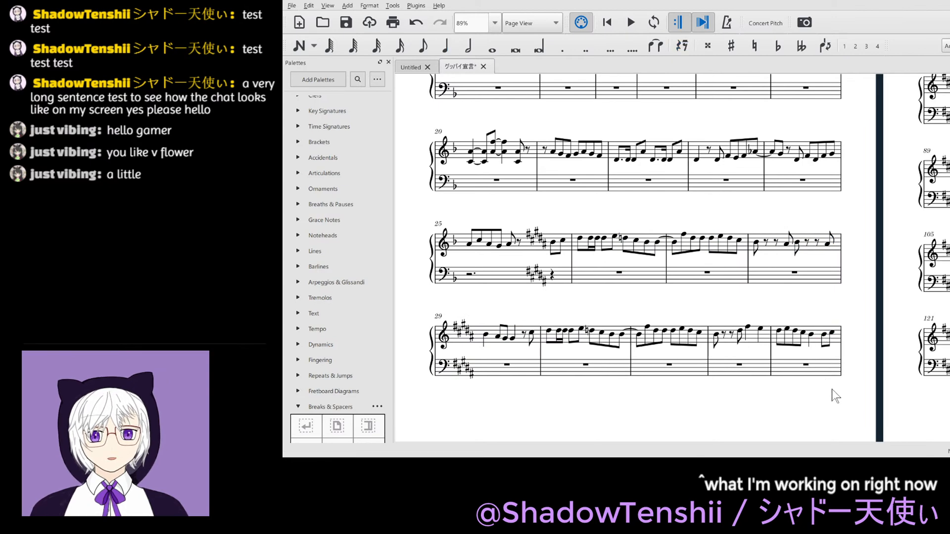
- Change beat 4 of measure 33 in the treble staff to an eighth rest followed by sixteenth notes B4 and C#5
drag(833, 389, 807, 391)
click(800, 338)
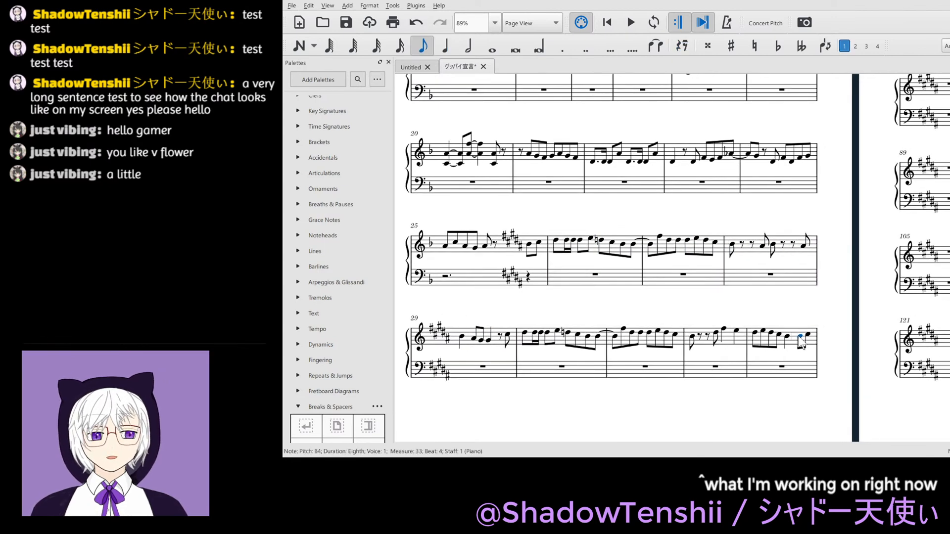
key(Delete)
key(Right)
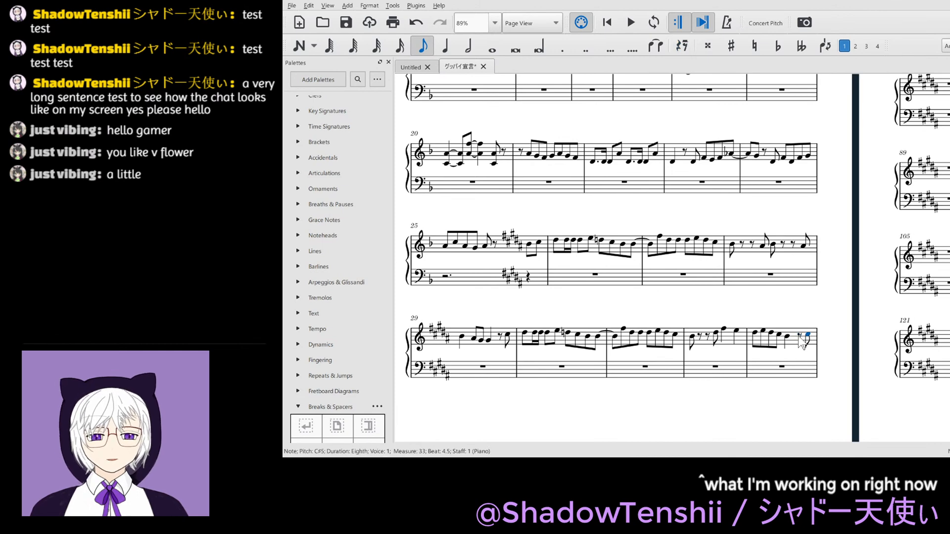
key(4)
key(n)
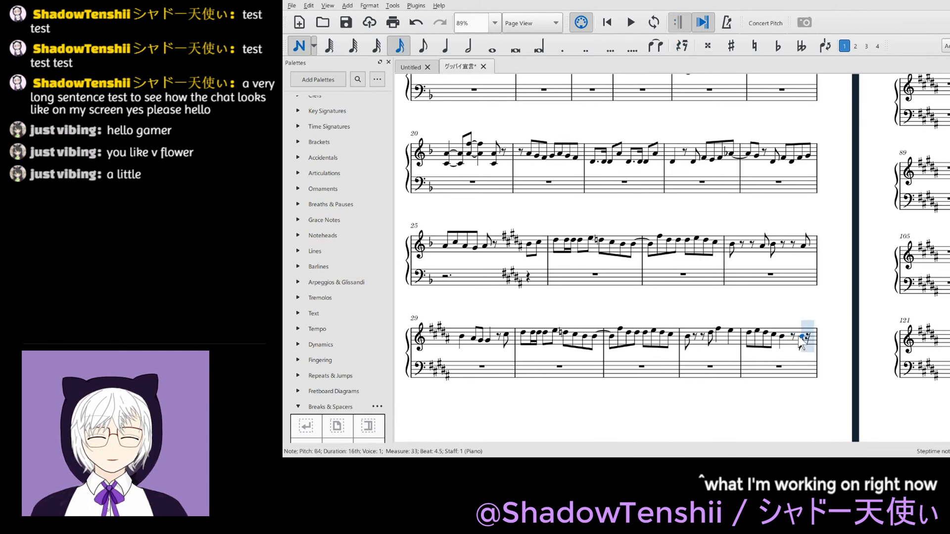
key(b)
key(c)
key(Escape)
scroll(856, 320, down, 2)
click(831, 395)
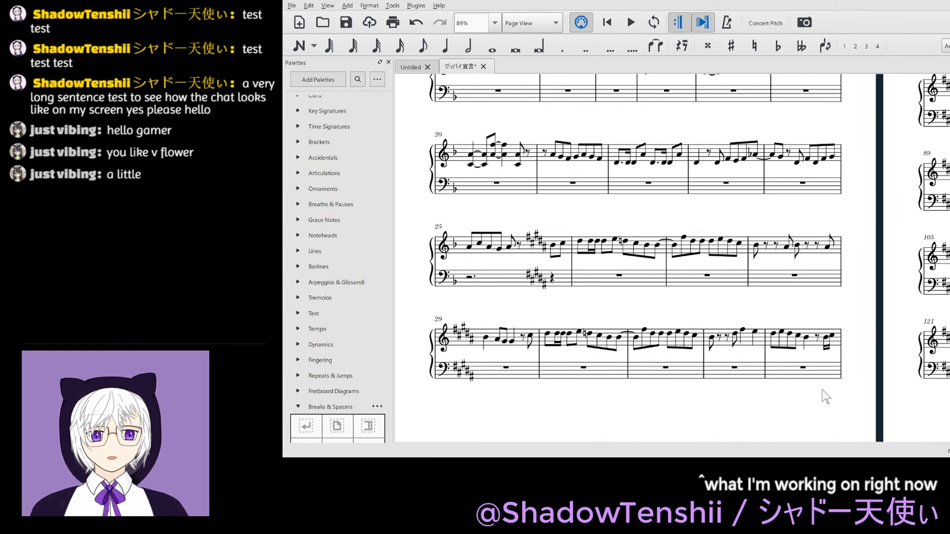
- Copy the treble melody from the second half of beat 4 in measure 29 through the B4 on beat 3 of measure 33
drag(786, 398, 600, 418)
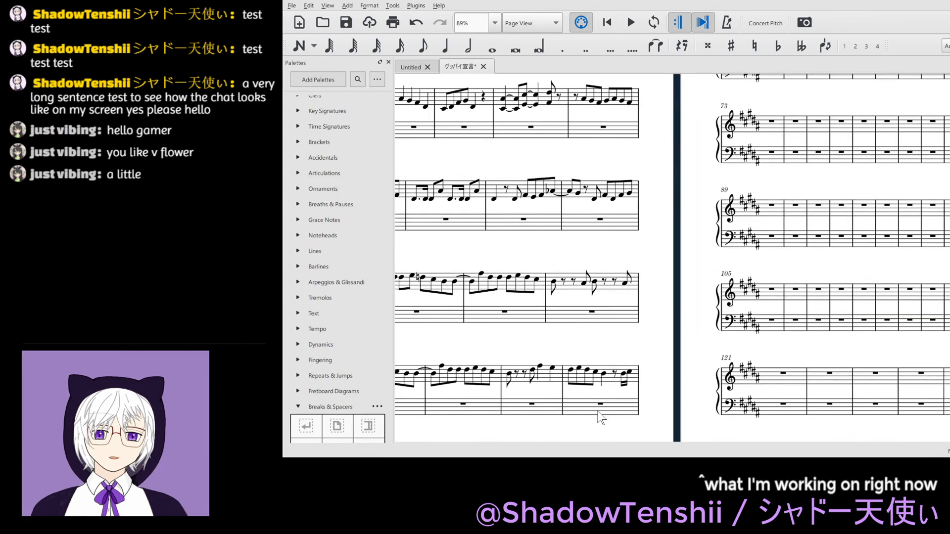
drag(681, 304, 558, 405)
drag(548, 177, 490, 335)
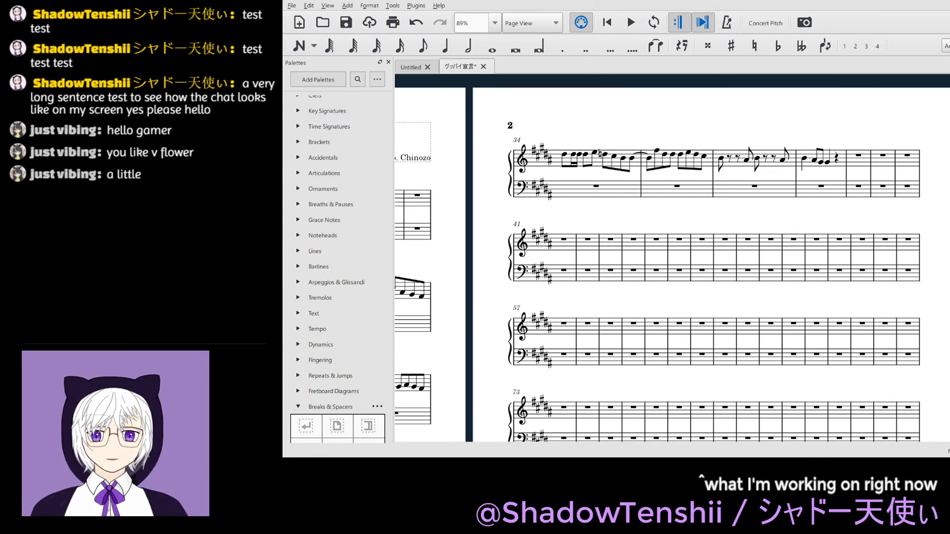
scroll(738, 195, left, 8)
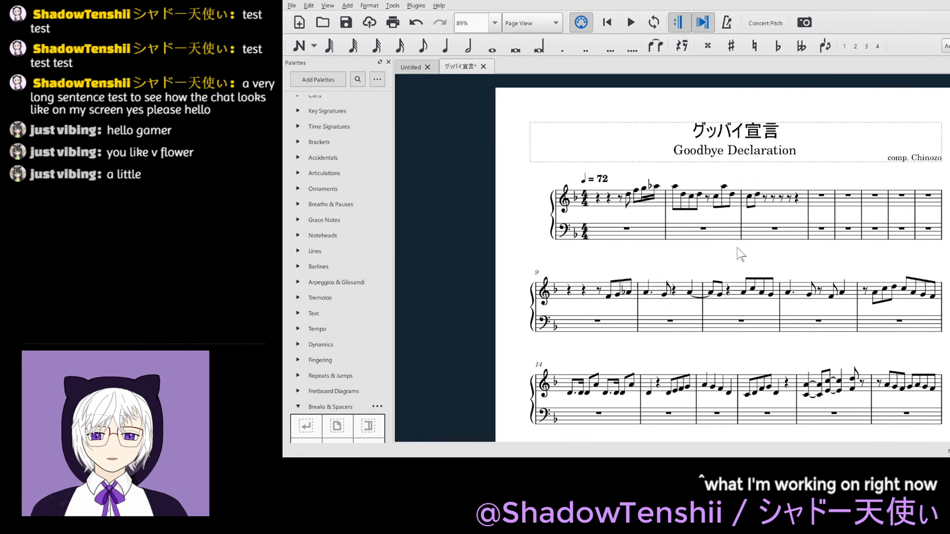
scroll(737, 257, down, 5)
scroll(720, 296, down, 3)
click(633, 368)
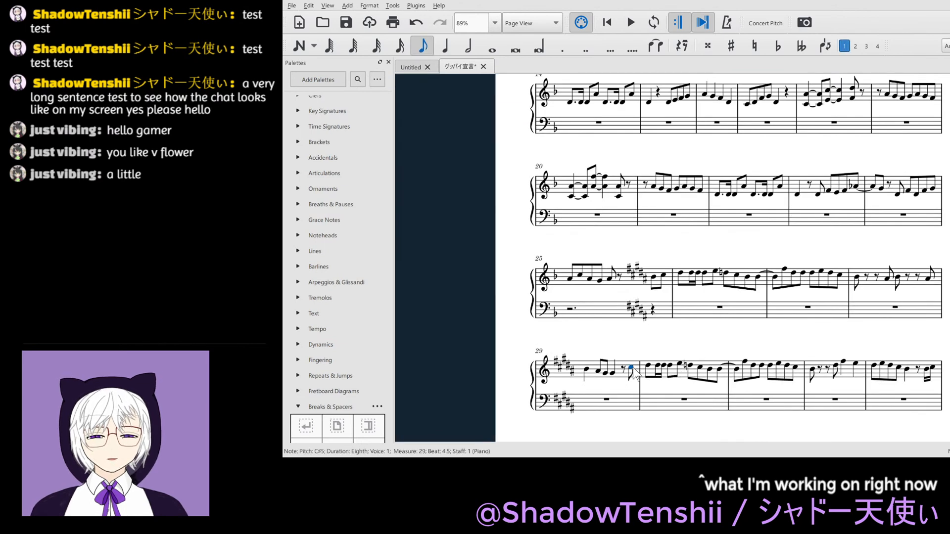
key(shift+Right)
key(shift+Right)
key(shift+Right)
key(shift+Right)
key(shift+Right)
key(shift+Right)
key(shift+Right)
key(shift+Right)
key(shift+Right)
key(shift+Right)
key(shift+Right)
key(shift+Right)
key(shift+Right)
key(shift+Right)
key(shift+Right)
key(shift+Right)
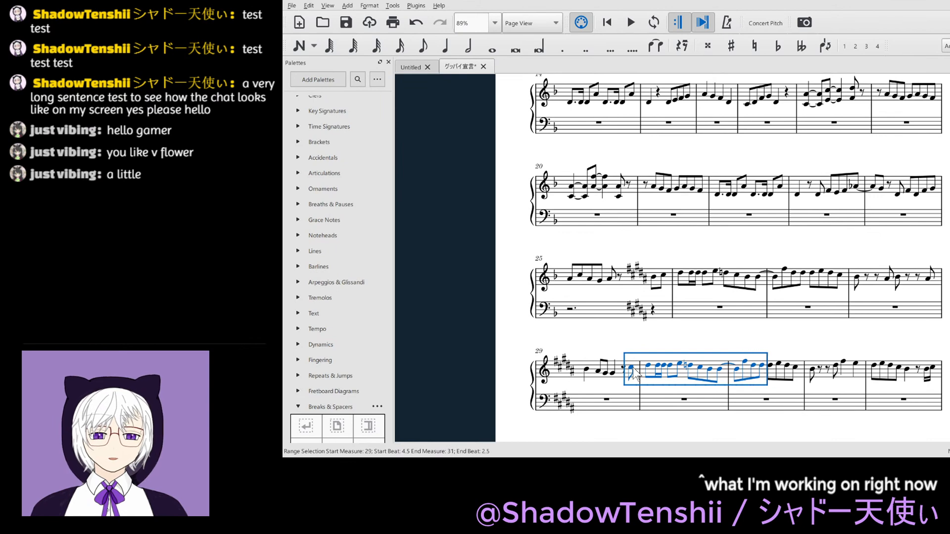
key(shift+Right)
key(shift+Right)
key(shift+Right)
key(shift+Right)
key(shift+Right)
key(shift+Right)
key(shift+Right)
key(shift+Right)
key(shift+Right)
key(shift+Right)
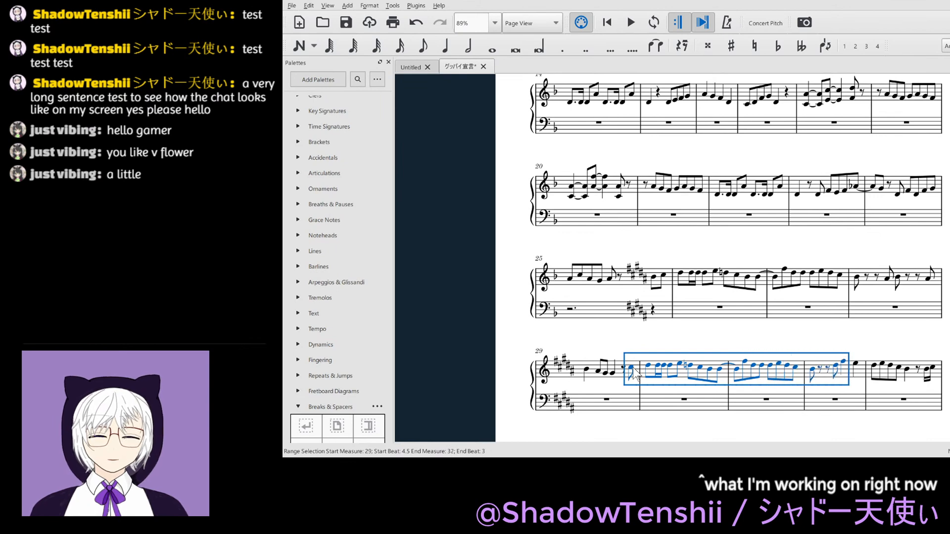
key(shift+Right)
key(shift+Right)
key(shift+Right)
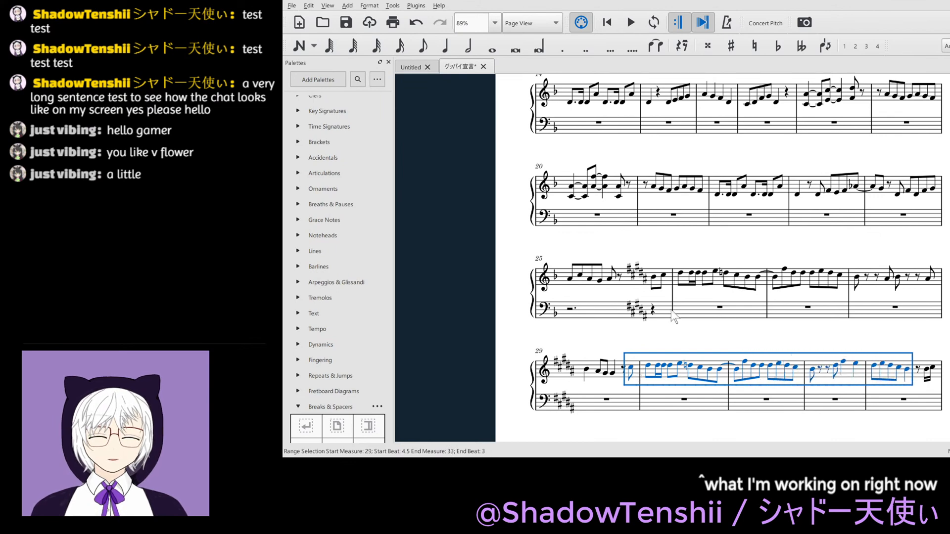
- Try to paste the copied phrase starting on beat 4 of measure 37 in the treble staff
scroll(673, 307, right, 10)
scroll(673, 308, up, 5)
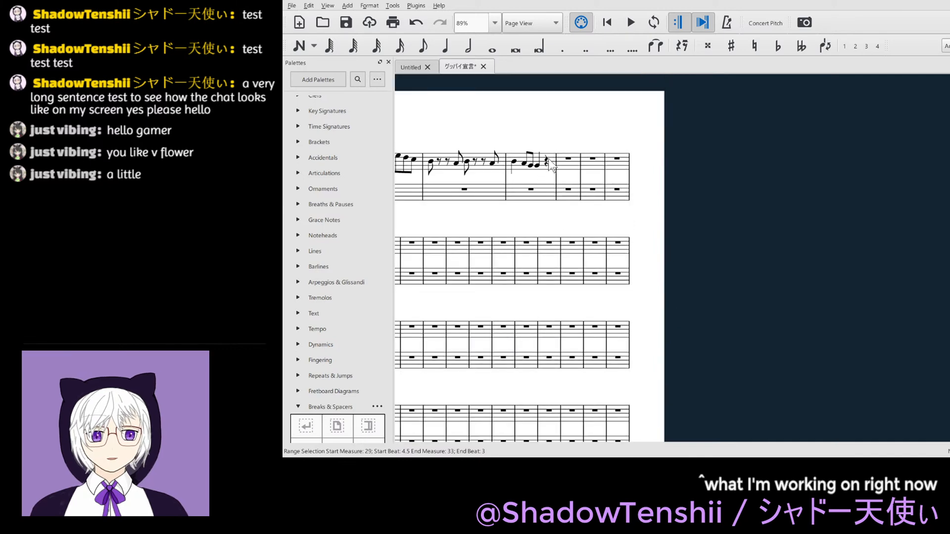
click(546, 161)
key(ctrl+v)
scroll(768, 260, left, 3)
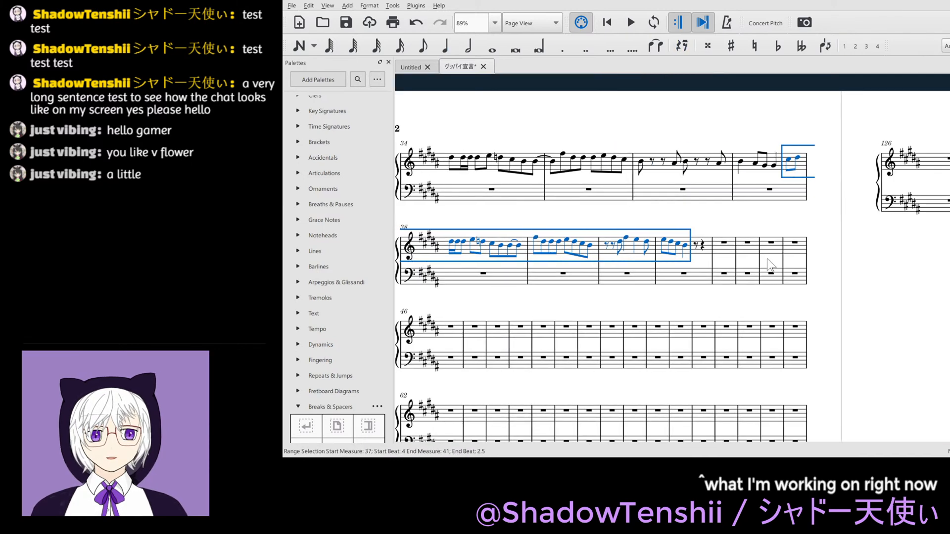
key(ctrl+z)
- Paste the copied phrase into the treble staff starting on the second half of beat 4 in measure 37, and save the score
key(ctrl+v)
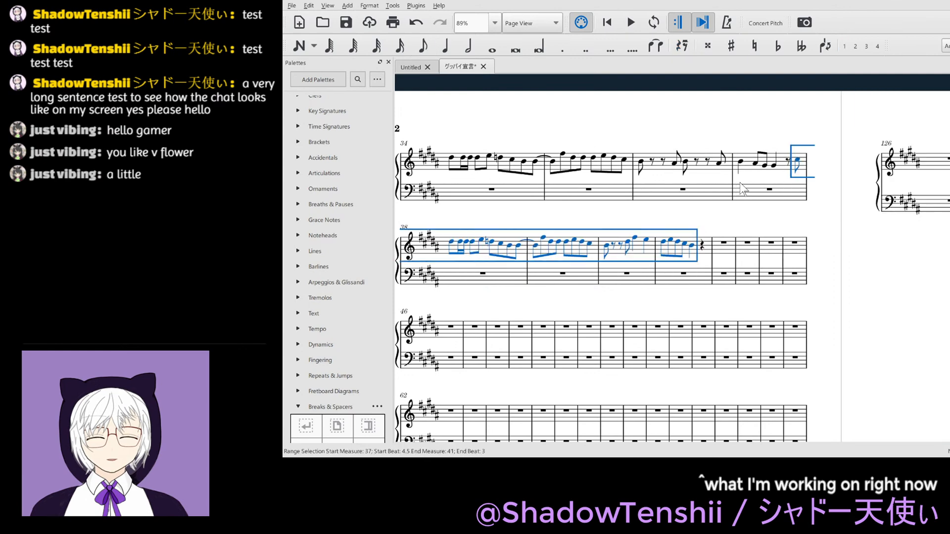
click(891, 289)
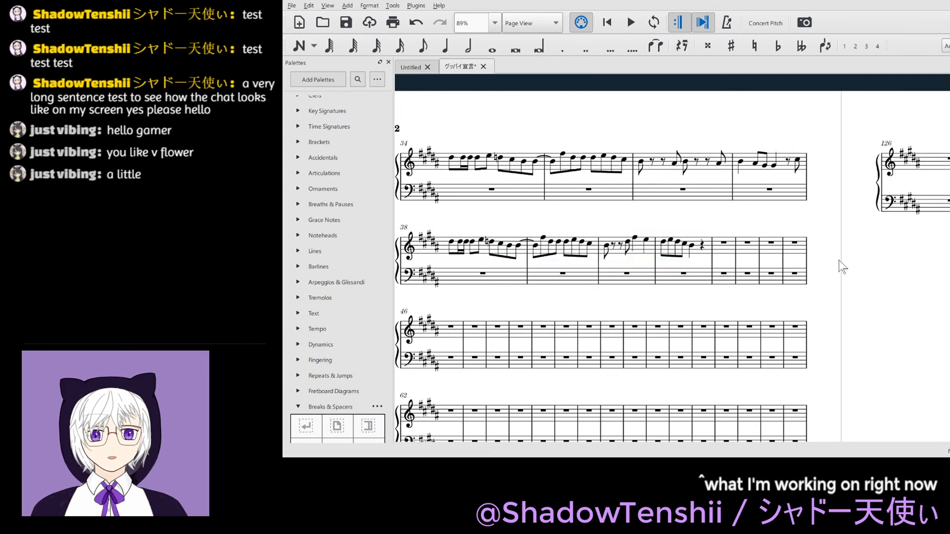
key(ctrl+s)
- Review the treble melody on the first page and check the eighth note on the second half of beat 3 in measure 27
scroll(833, 260, down, 6)
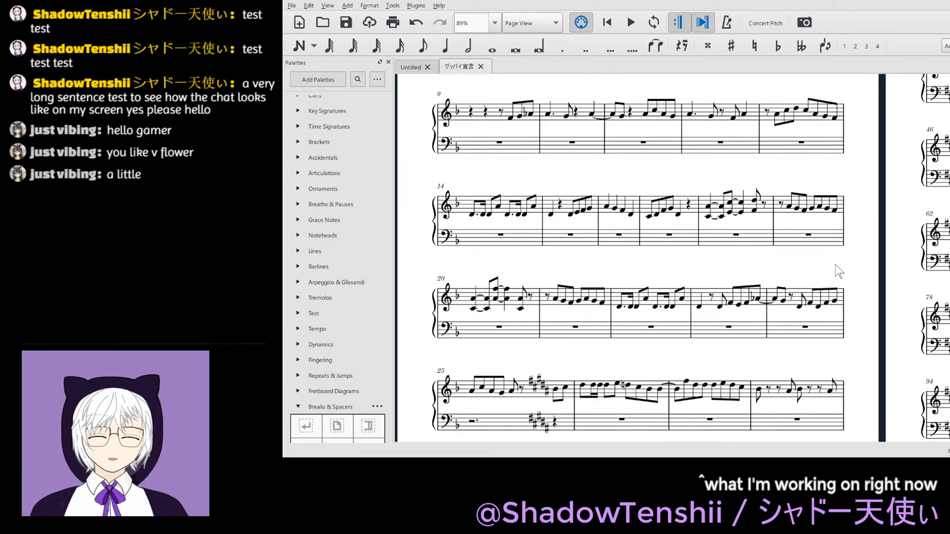
scroll(838, 271, down, 2)
scroll(837, 272, left, 2)
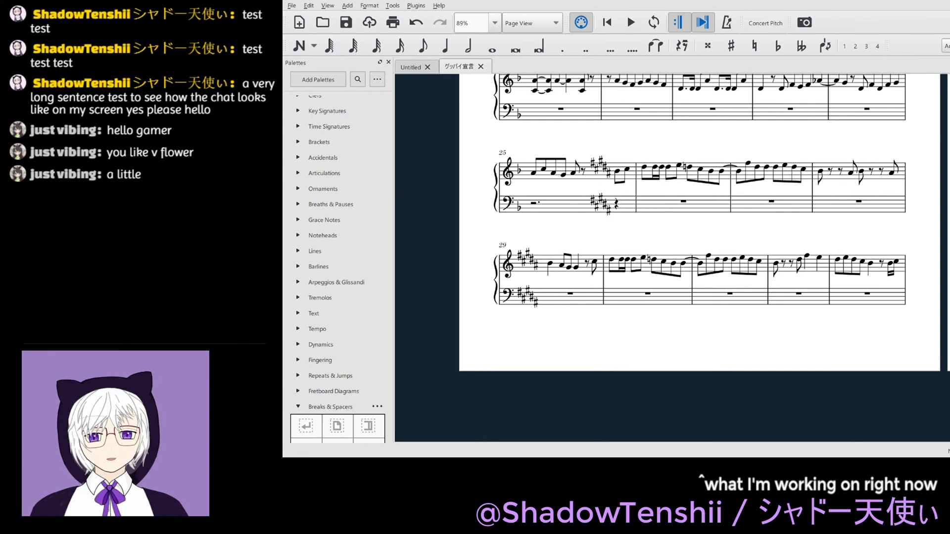
scroll(844, 347, up, 2)
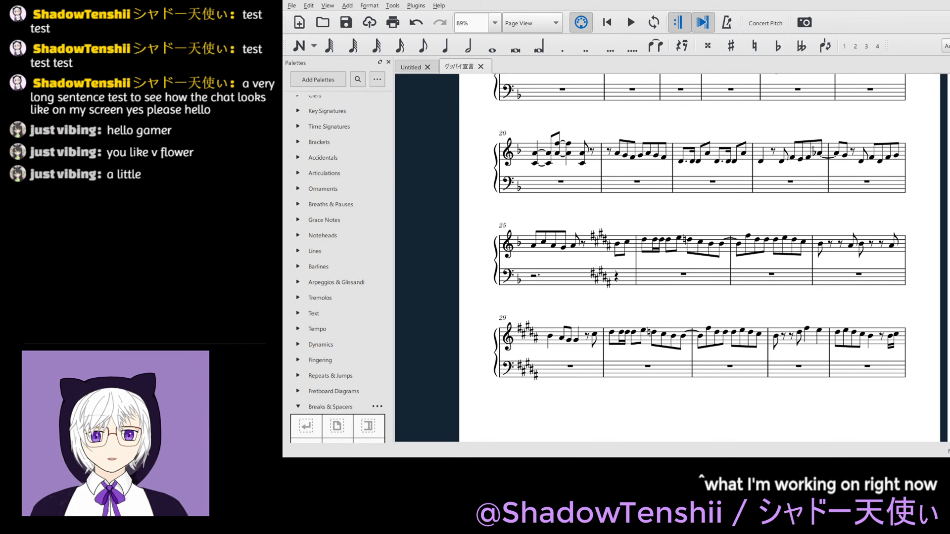
scroll(821, 388, up, 2)
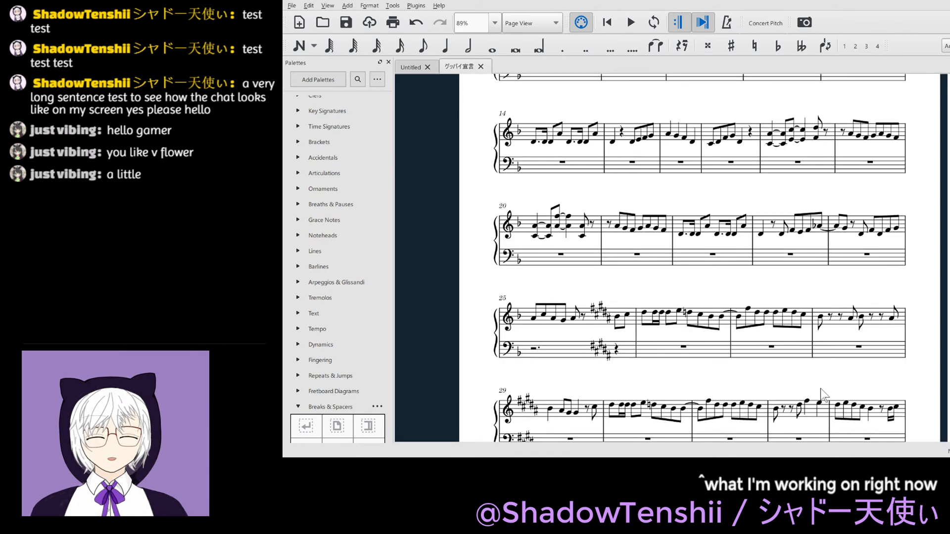
scroll(821, 388, up, 1)
scroll(853, 338, up, 2)
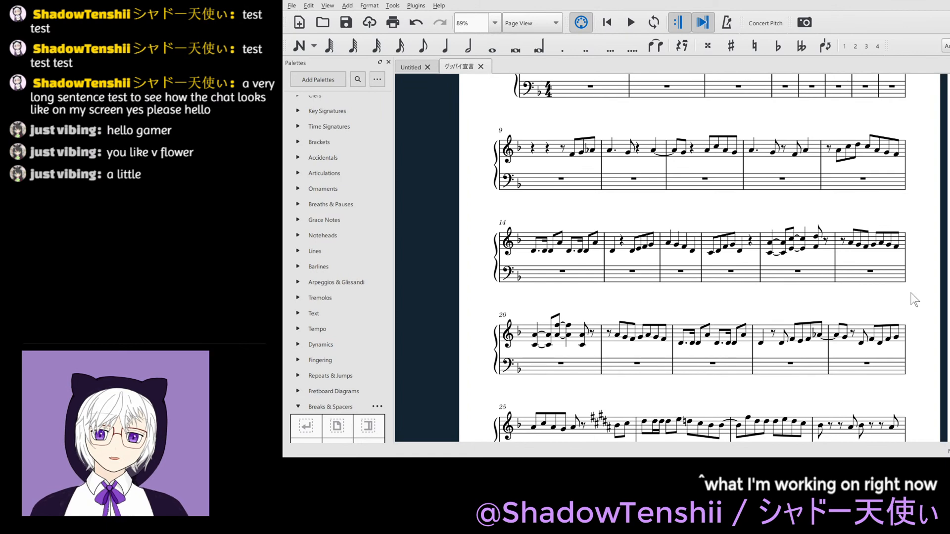
scroll(914, 300, down, 3)
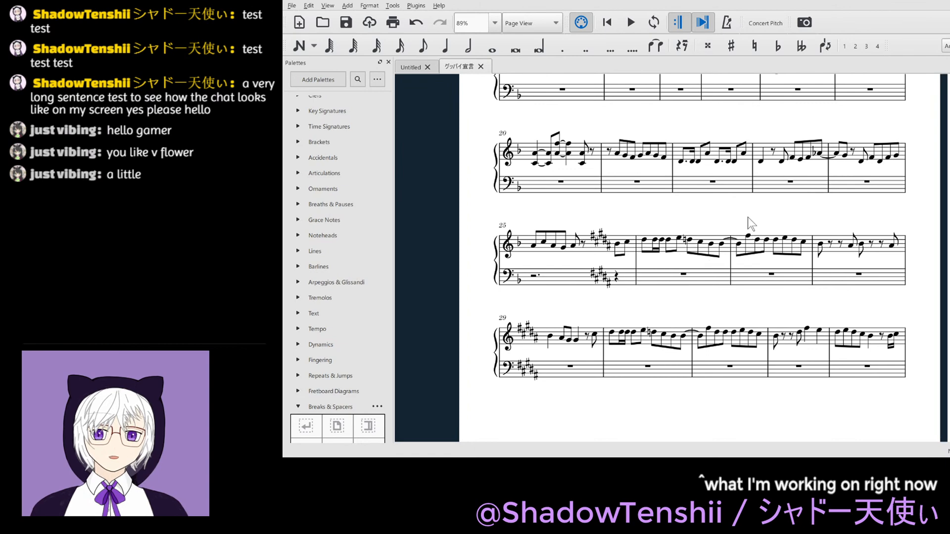
click(786, 240)
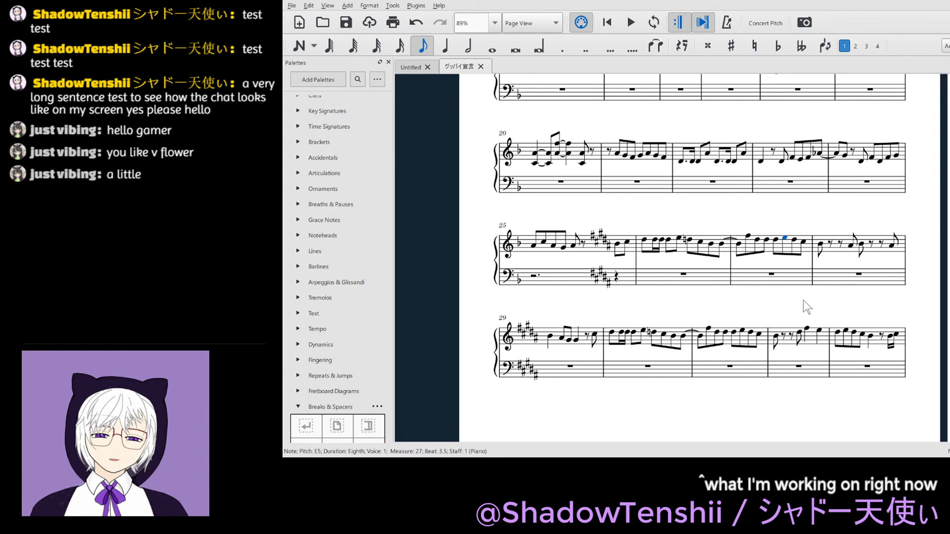
- Enter a quarter-note D#5 on beat 1 of measure 42 in the treble staff
key(Escape)
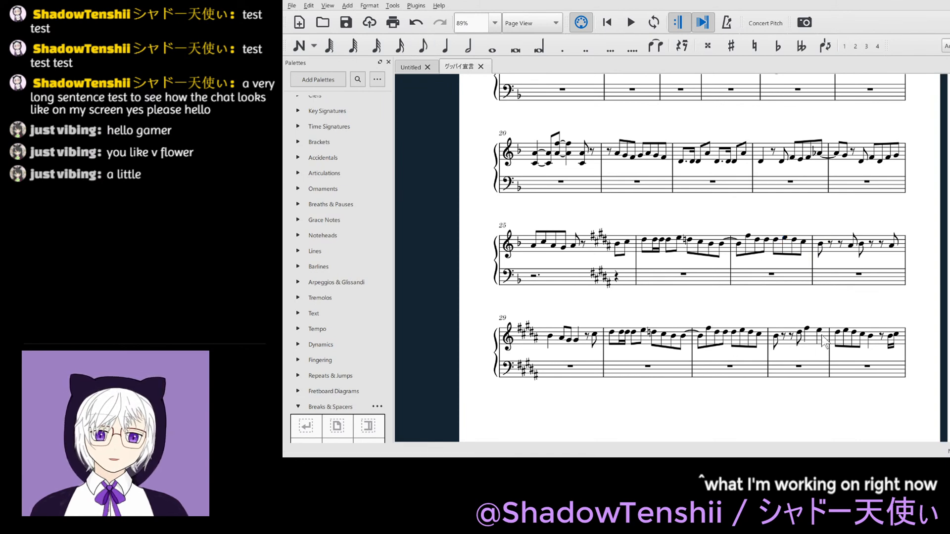
scroll(868, 349, right, 11)
scroll(867, 350, up, 10)
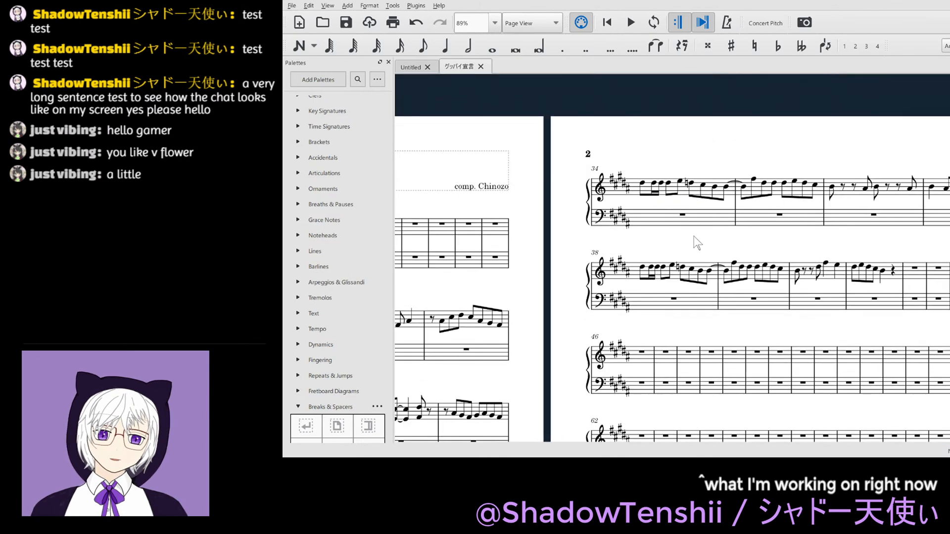
scroll(656, 219, right, 5)
scroll(656, 219, left, 1)
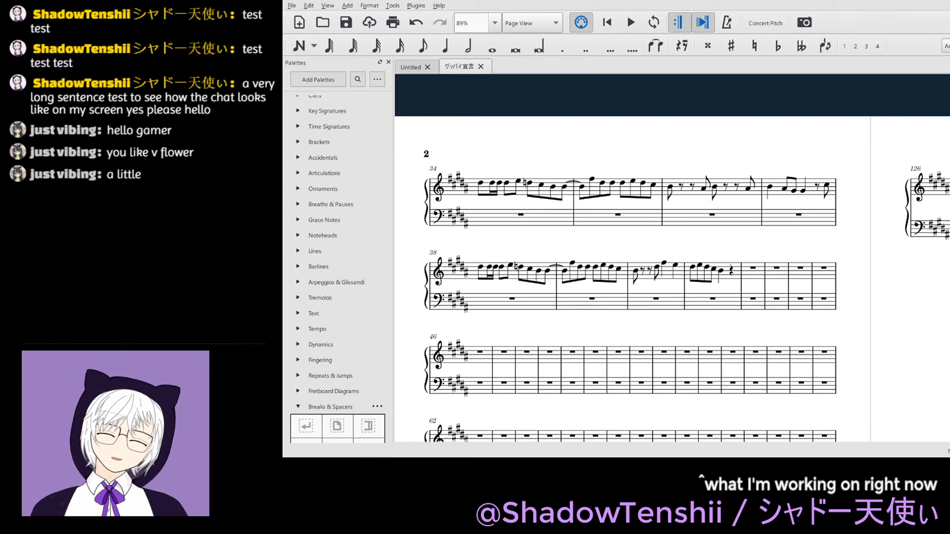
click(754, 269)
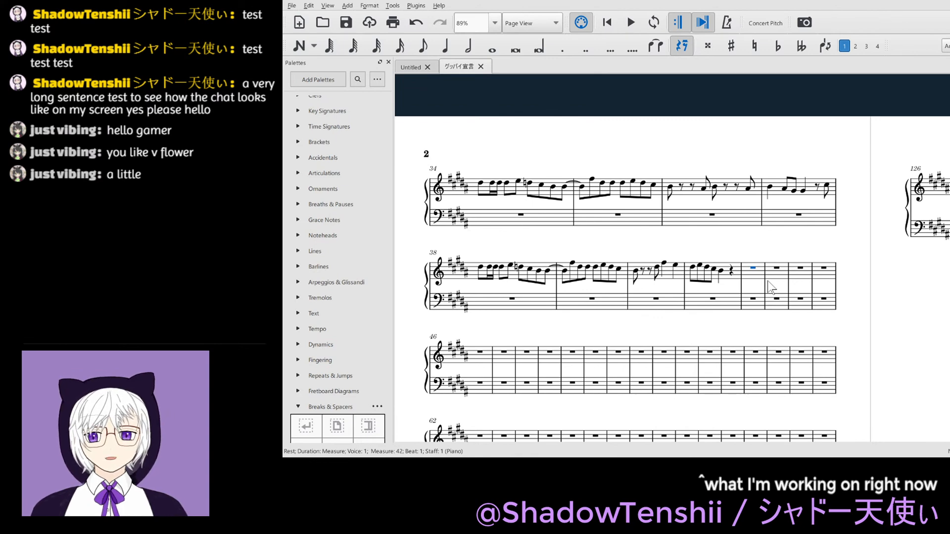
key(5)
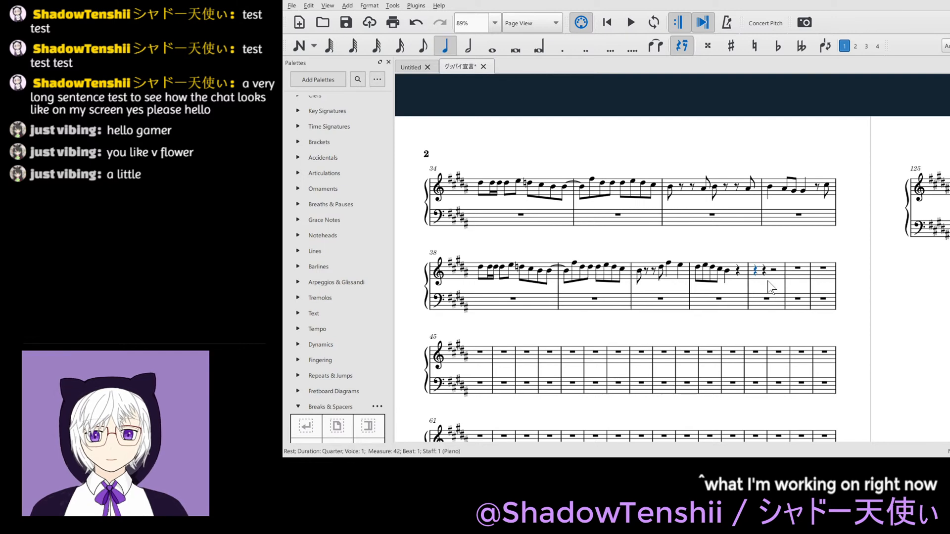
key(d)
key(period)
key(Escape)
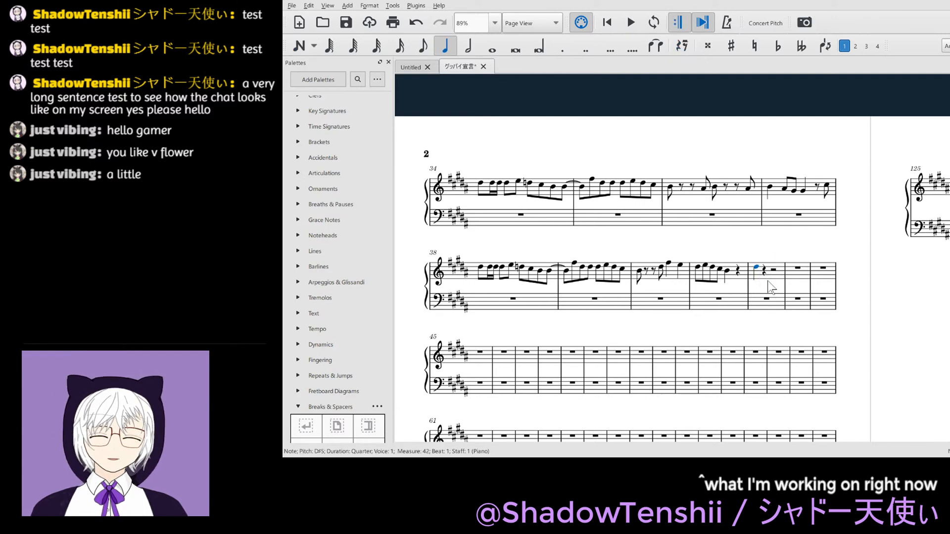
- Add an eighth-note D#5 on beat 2 of measure 42 and tie the beat 1 D#5 to it
key(Right)
key(4)
key(d)
key(Escape)
key(Left)
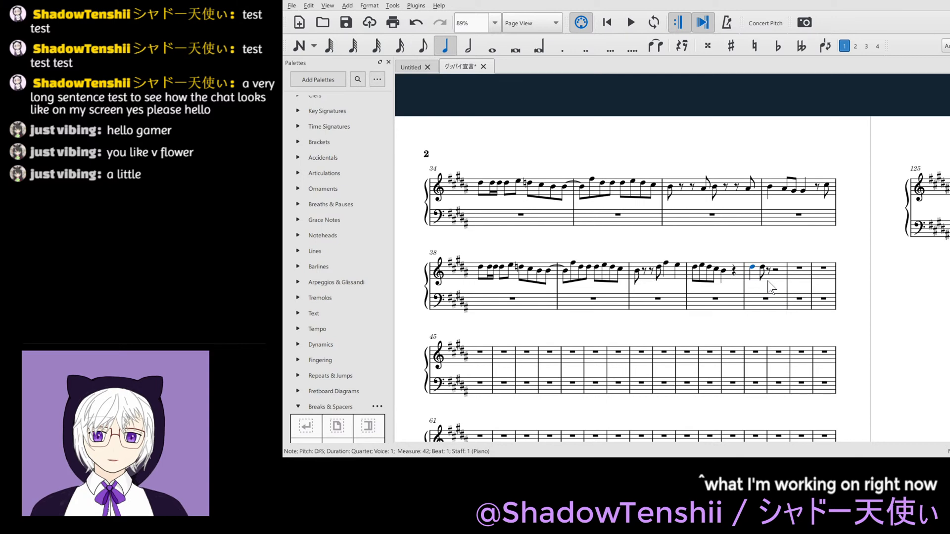
key(t)
key(Right)
key(Right)
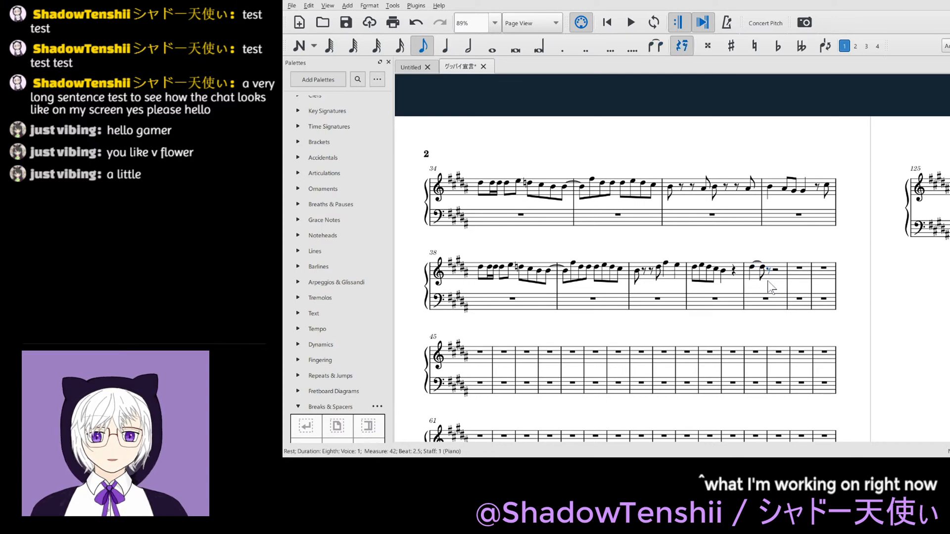
- Enter an eighth-note F#5 on the second half of beat 2 in measure 42, tied to a quarter-note F#5 on beat 3
key(n)
key(Right)
key(5)
key(f)
key(Escape)
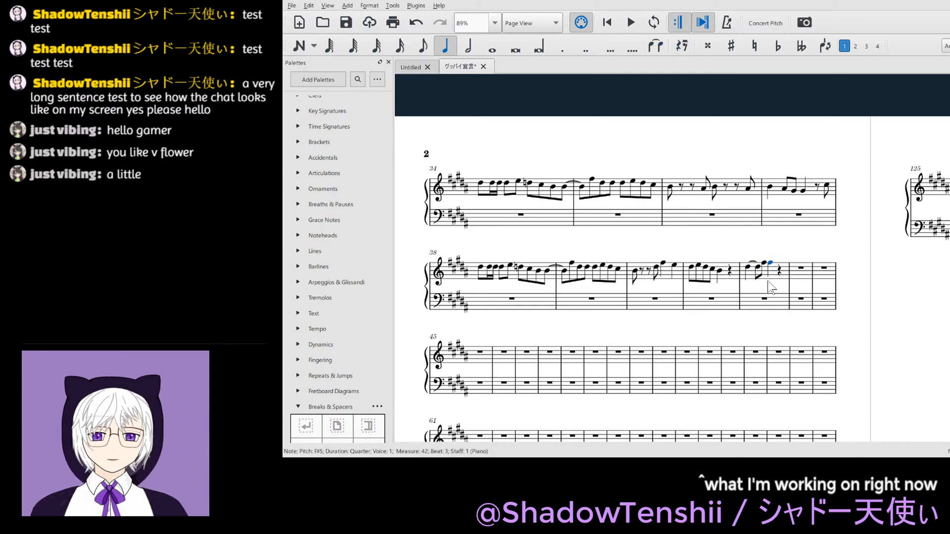
key(Left)
key(t)
key(Right)
key(Right)
- Enter a quarter-note D#5 on beat 4 of measure 42 and save the score
key(d)
key(Escape)
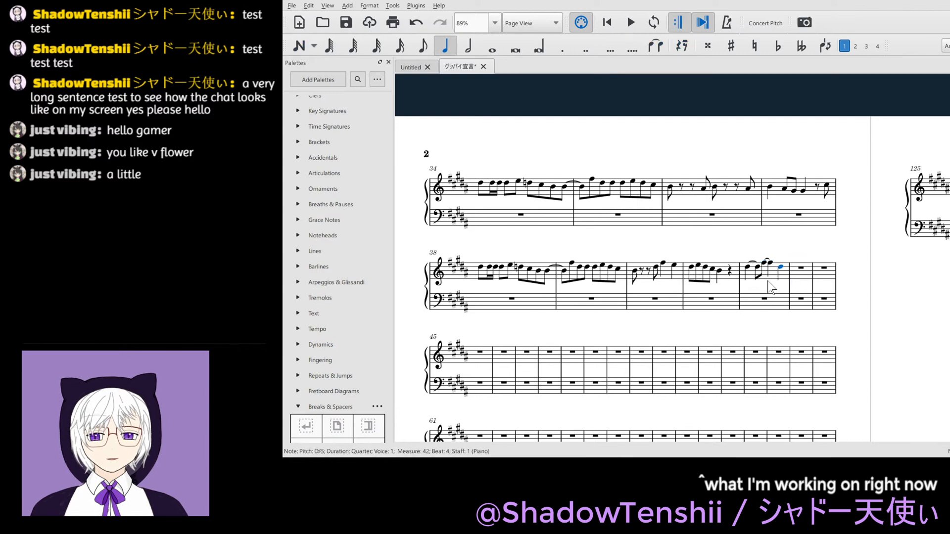
key(ctrl+s)
- Add B4 below both tied D#5 notes at the start of measure 42 and tie the two B4 notes
click(748, 268)
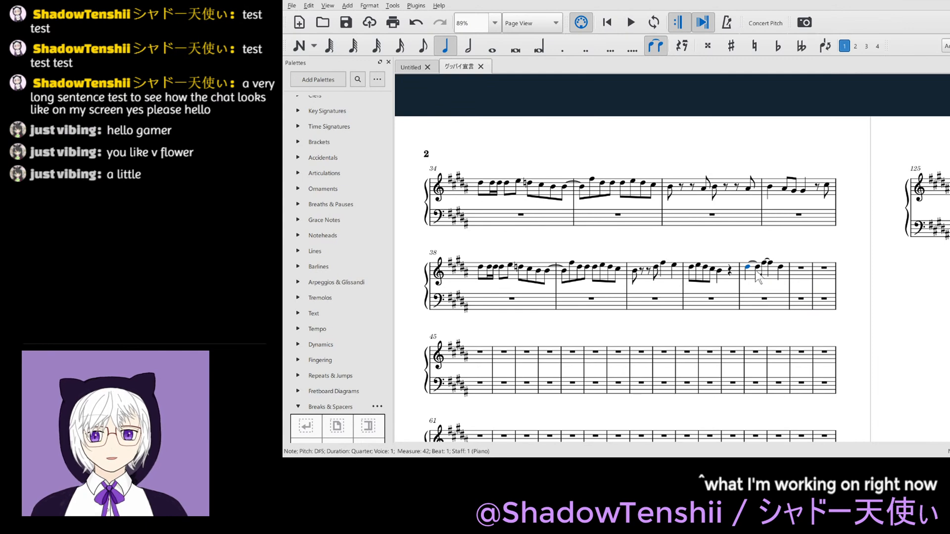
key(shift+b)
key(ctrl+Down)
key(Right)
key(shift+b)
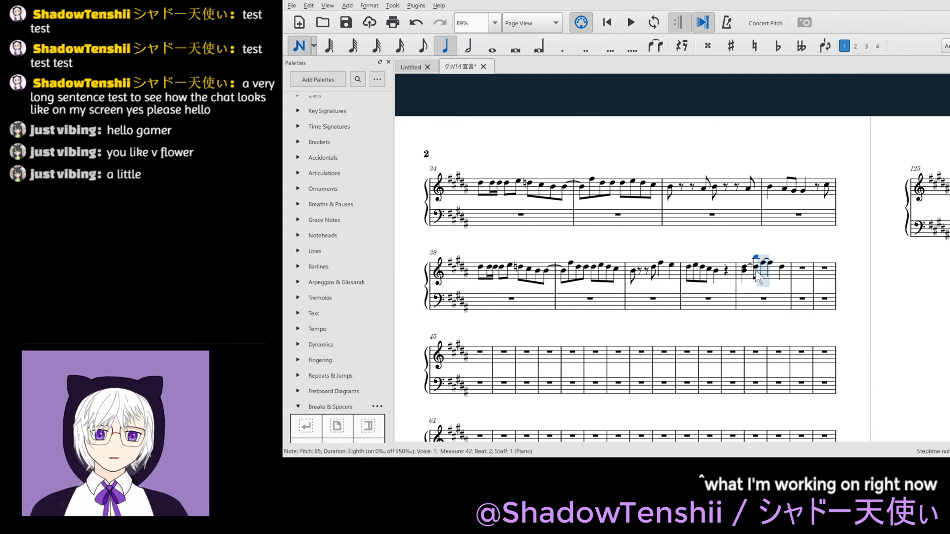
key(Escape)
click(745, 272)
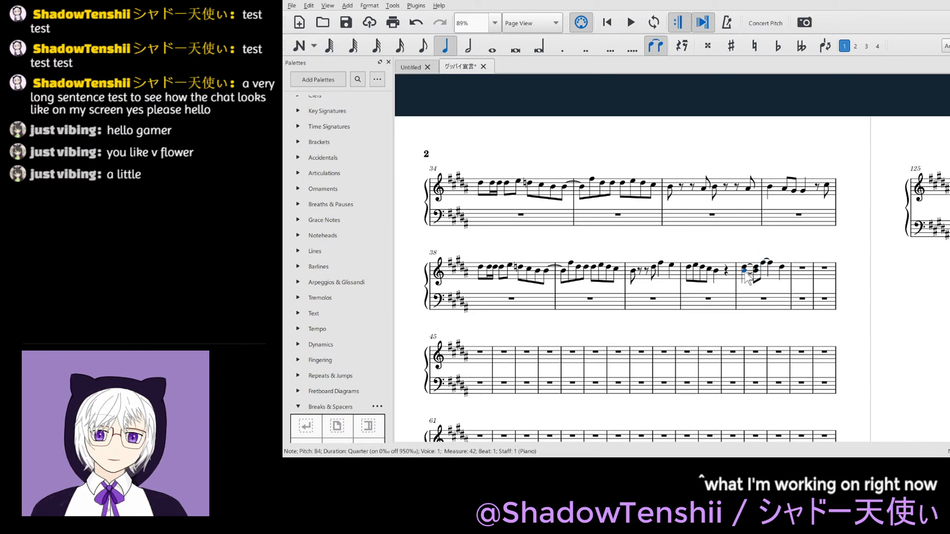
- Add G#4 below both tied F#5 notes in measure 42 and tie the two G#4 notes
click(764, 264)
key(shift+g)
key(ctrl+Down)
key(Right)
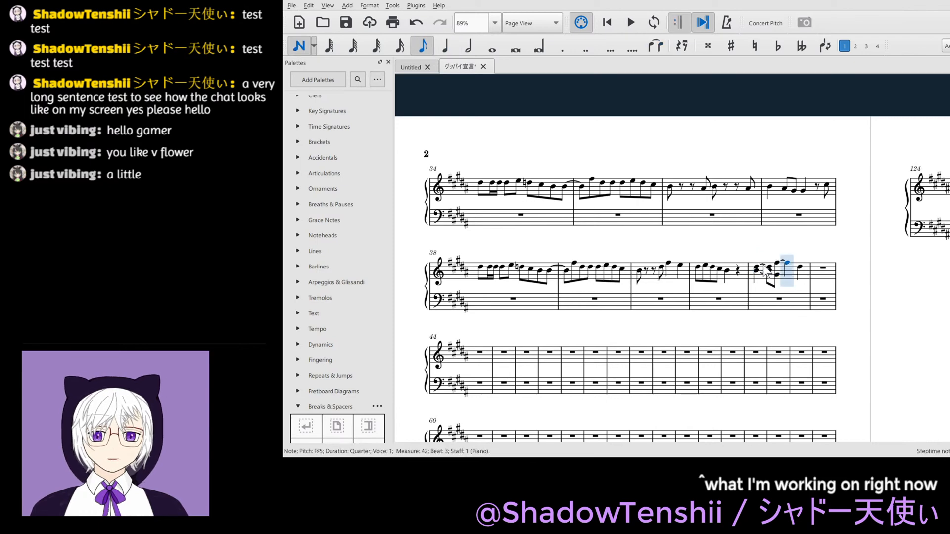
key(shift+g)
key(ctrl+Down)
key(Escape)
click(777, 275)
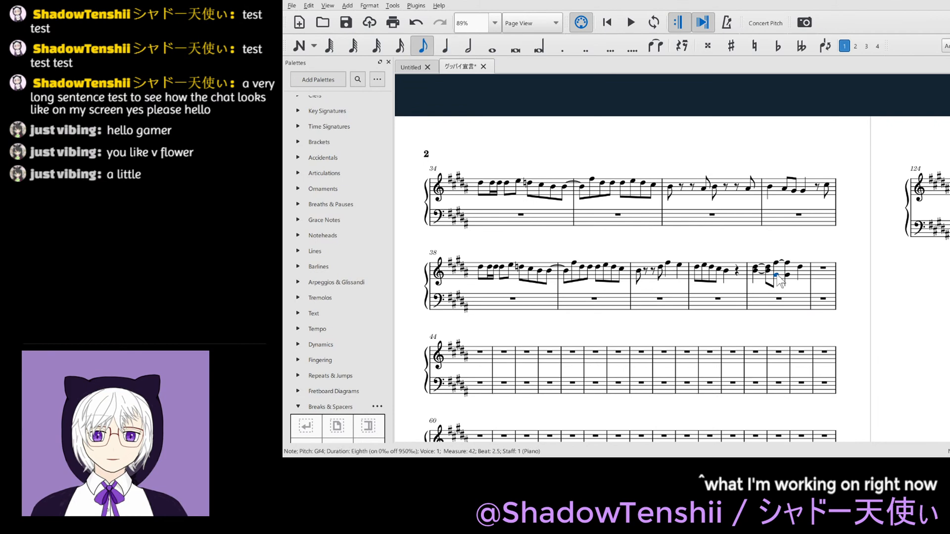
key(t)
- Add B4 below the D#5 on beat 4 of measure 42
click(801, 267)
key(shift+b)
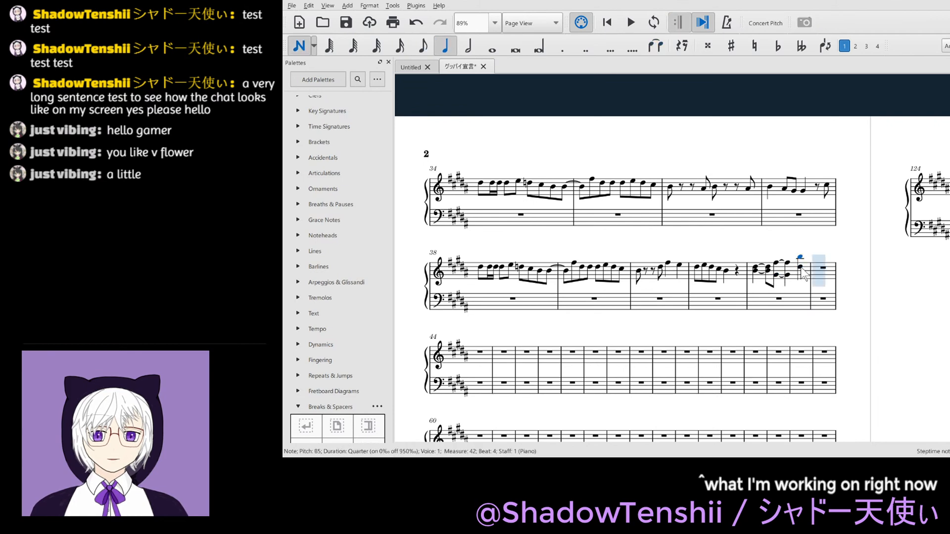
key(Escape)
key(ctrl+Down)
key(Escape)
- Play back measure 42 from its first chord and save the score
click(756, 267)
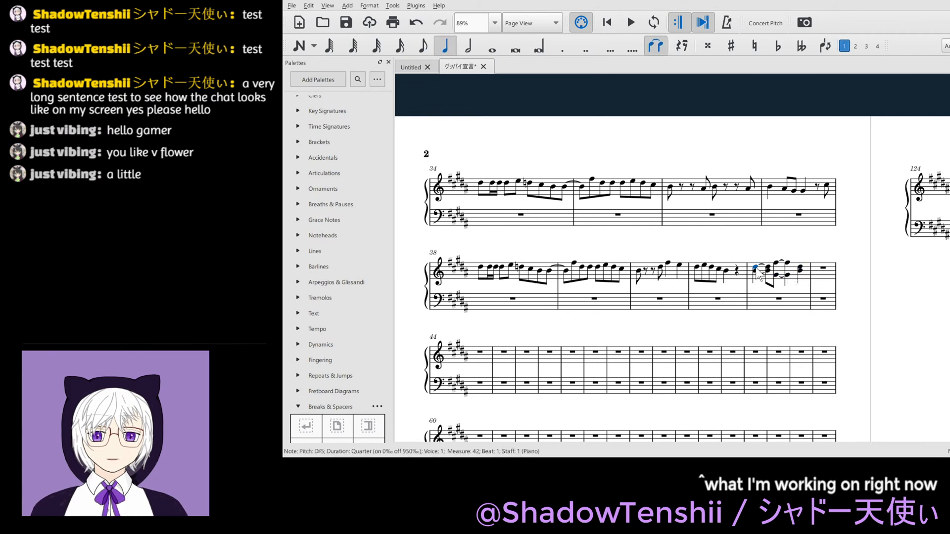
key(space)
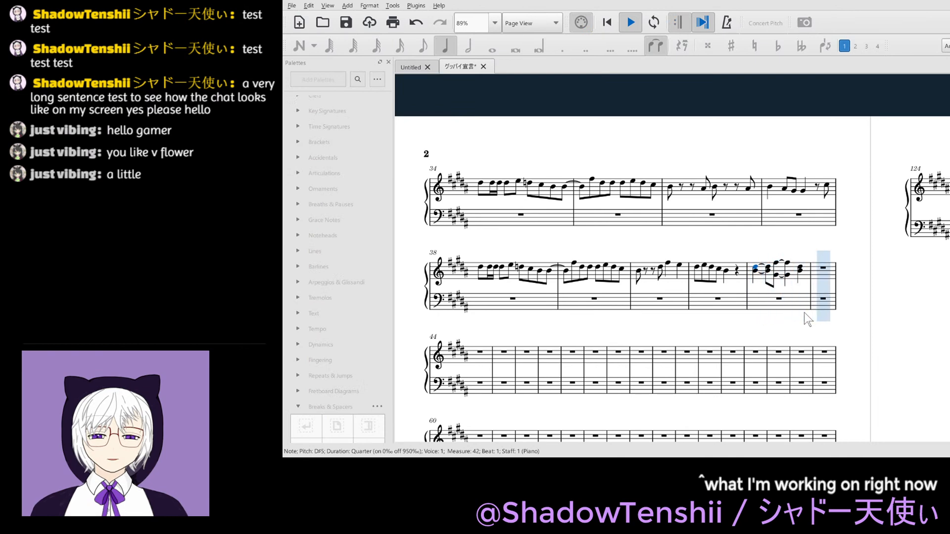
key(space)
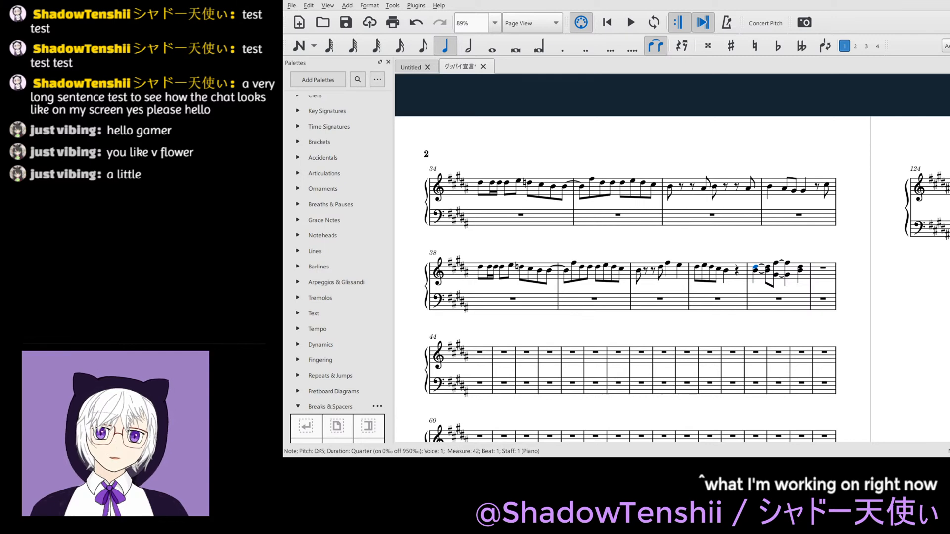
key(ctrl+s)
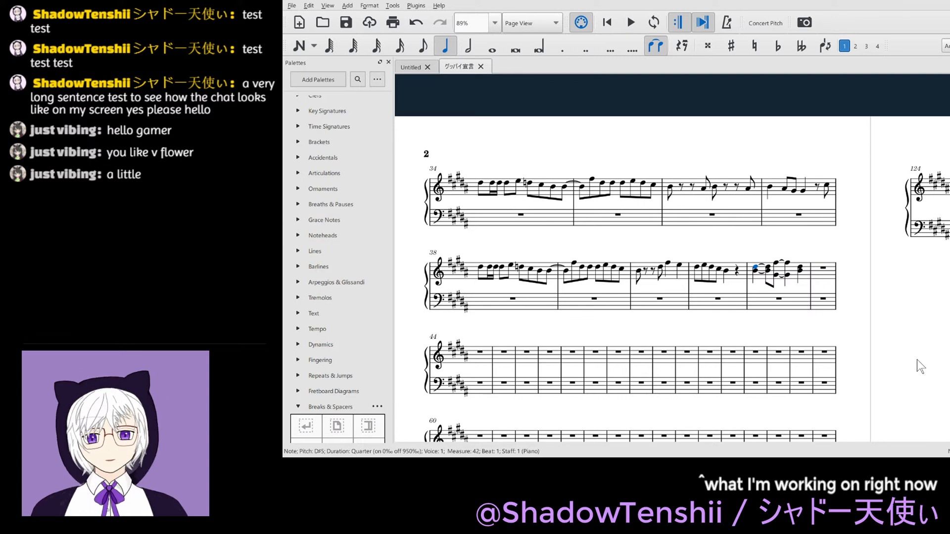
- Fill treble measure 43 with an eighth rest and the eighth notes G#4, G#4, A#4, B4, A#4, G#4, F#4, and save the score
key(Right)
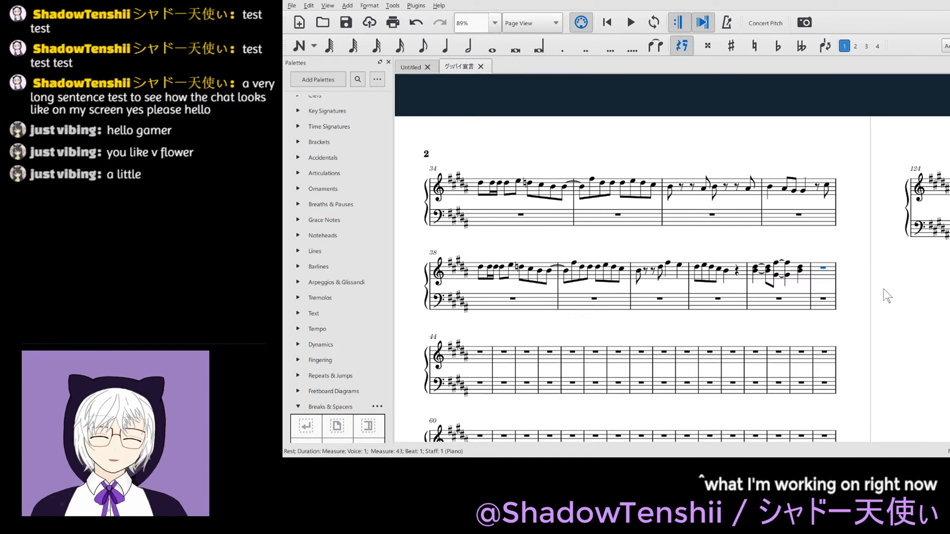
key(4)
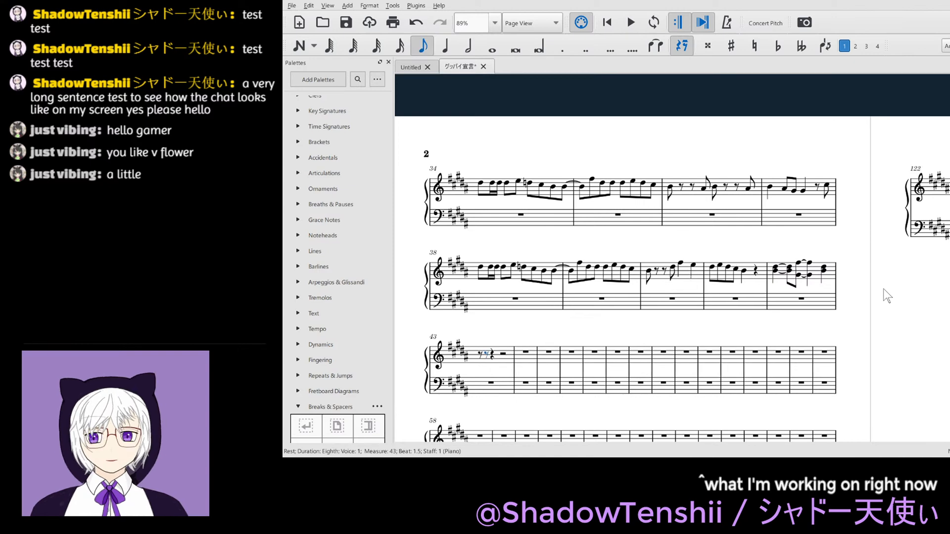
key(n)
key(g)
key(g)
key(a)
key(b)
key(a)
key(g)
key(f)
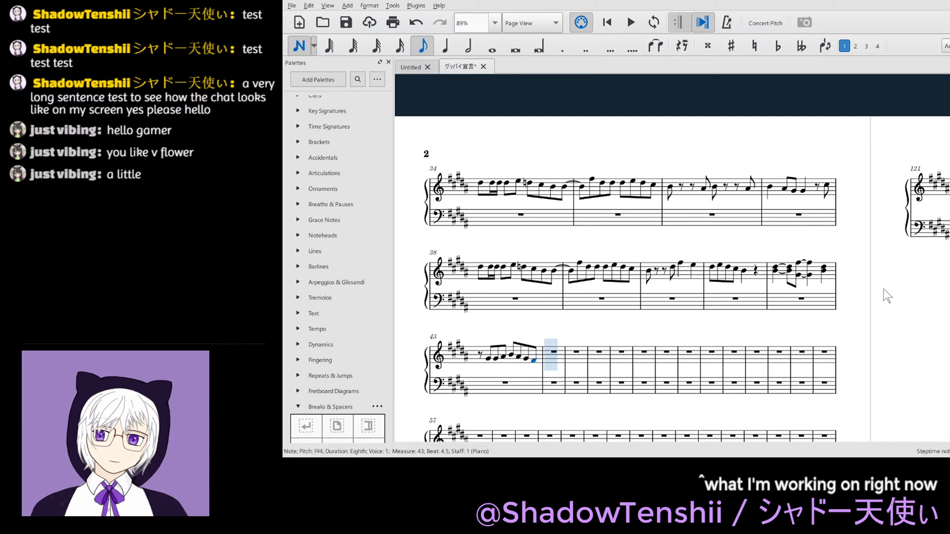
key(Escape)
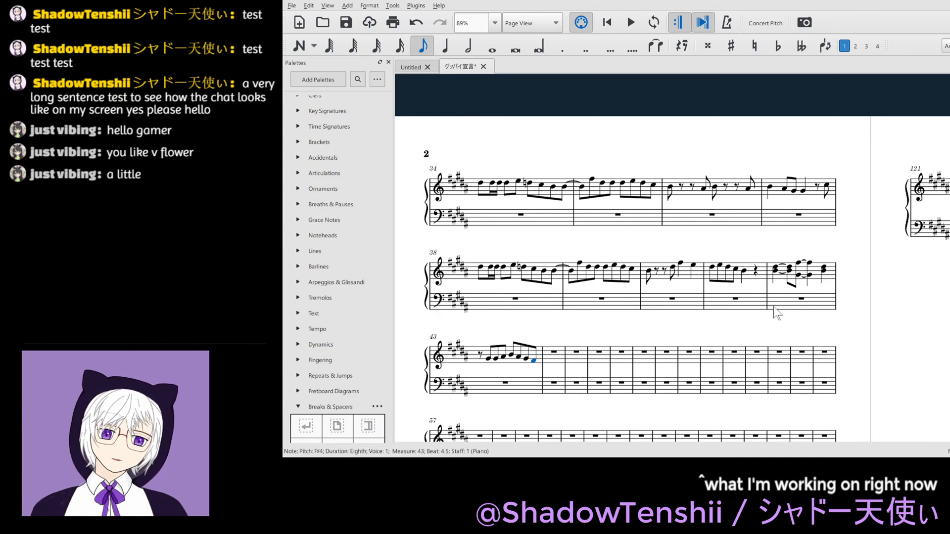
key(ctrl+s)
key(Escape)
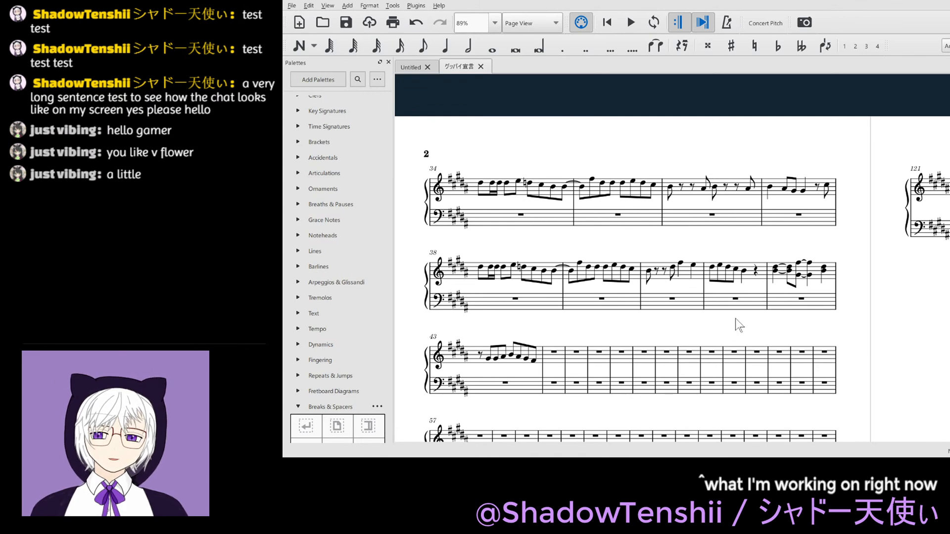
- Copy the treble chords of measure 42 into measure 44
click(776, 277)
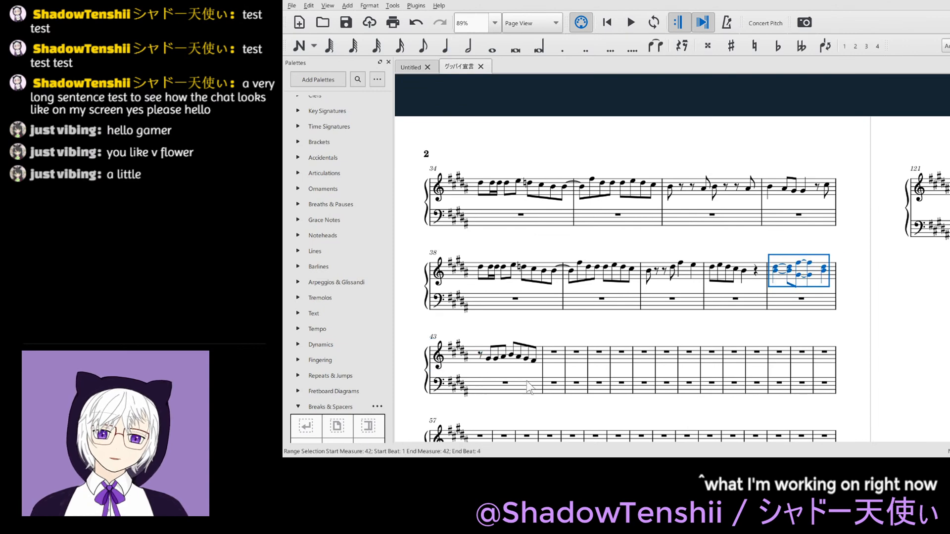
click(554, 353)
key(ctrl+v)
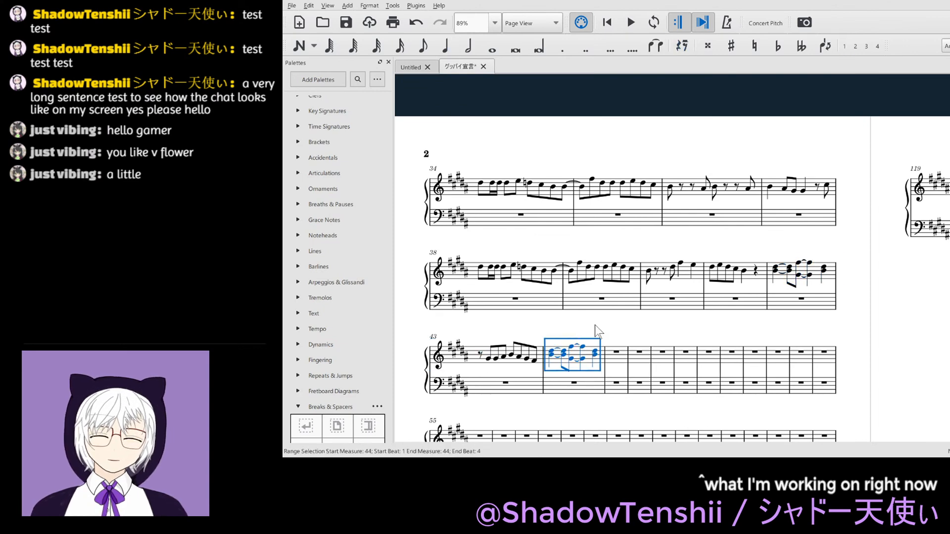
key(Escape)
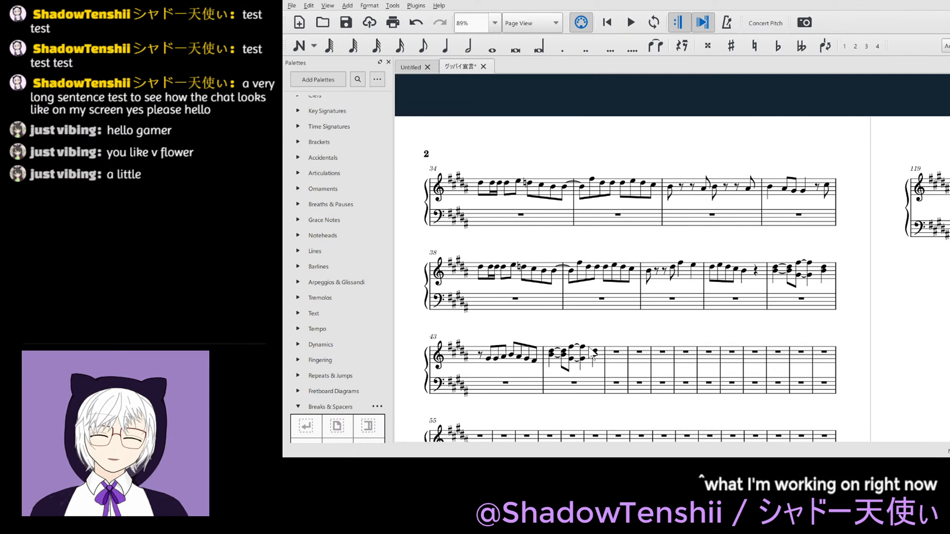
- Start treble measure 45 with an eighth rest followed by the eighth notes G#5, F#5 and G#5
click(620, 356)
key(ctrl+v)
key(Escape)
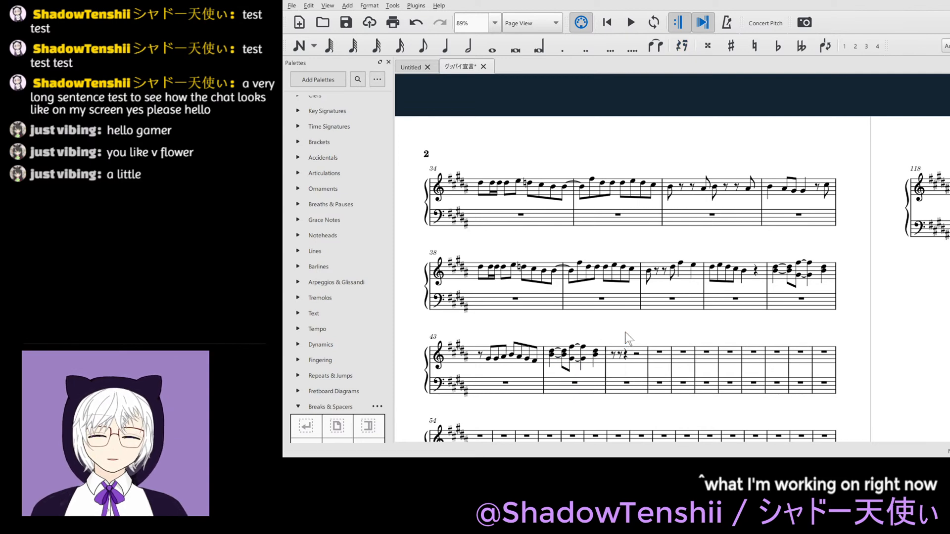
click(620, 354)
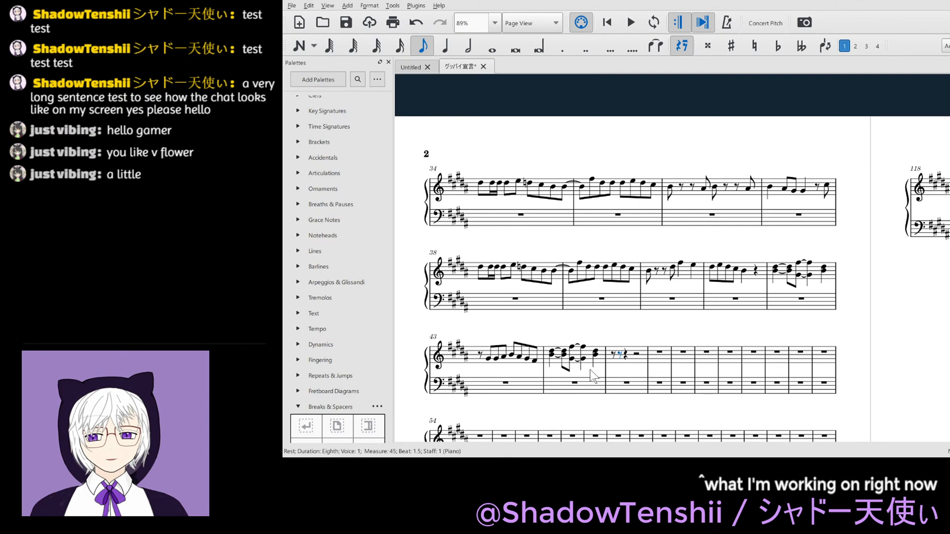
key(f)
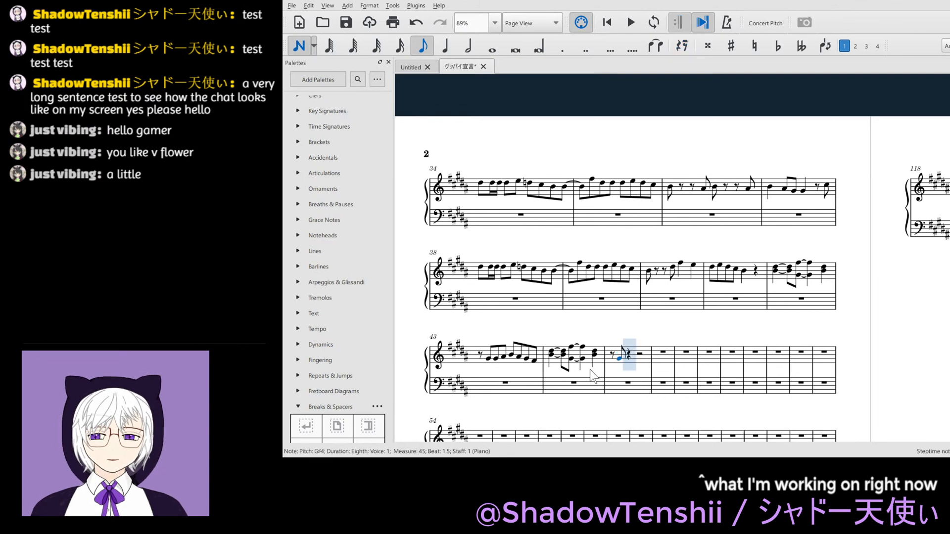
key(f)
key(Left)
key(ctrl+Up)
key(Right)
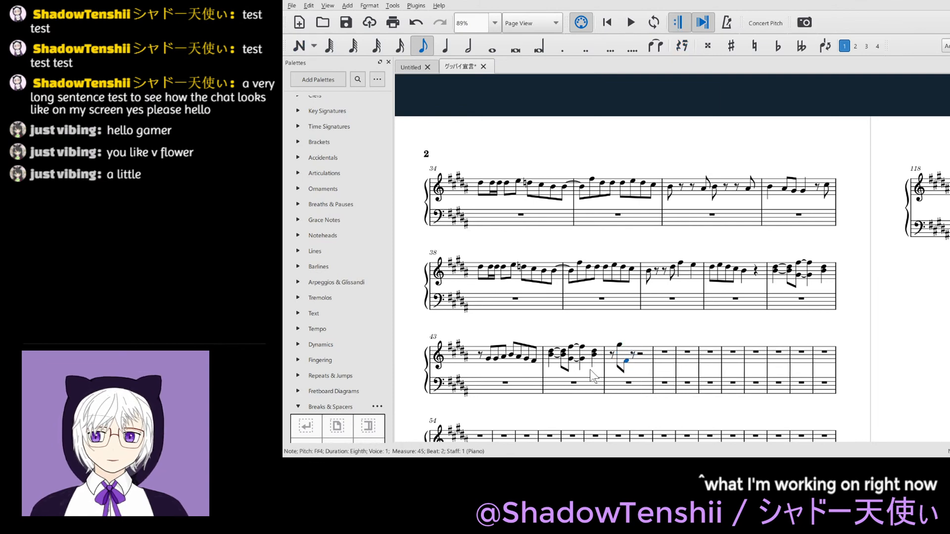
key(ctrl+Up)
key(Right)
key(n)
key(g)
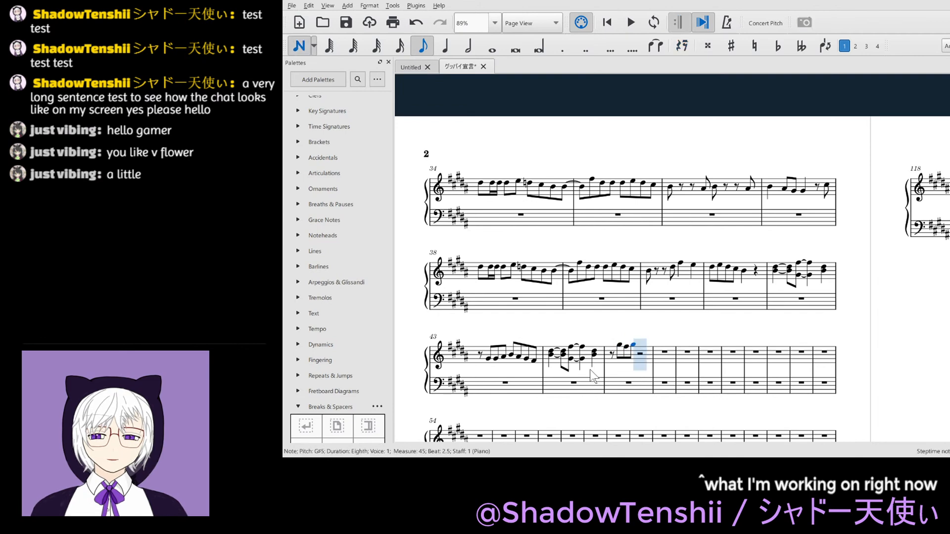
- Complete treble measure 45 with a descending run of four eighth notes starting on F#5 at beat 3
key(f)
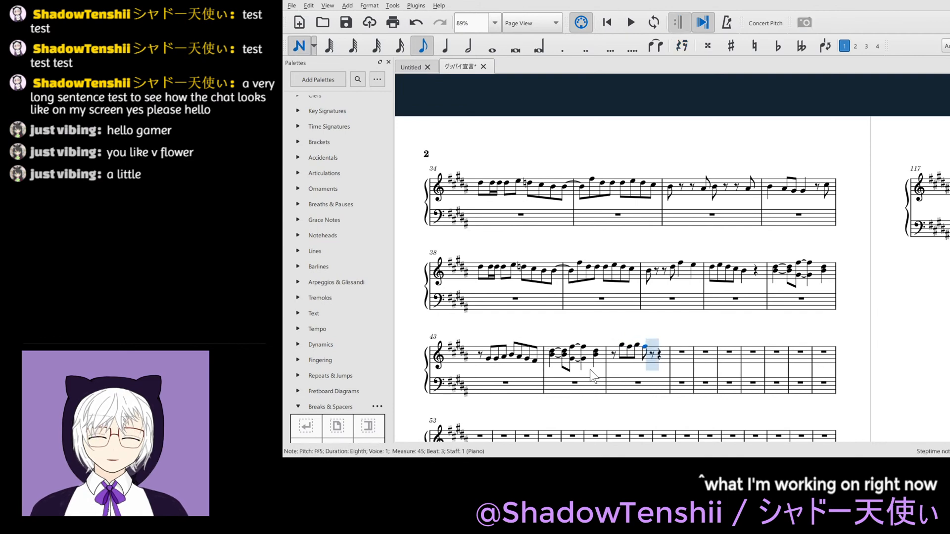
key(e)
key(d)
key(c)
key(Escape)
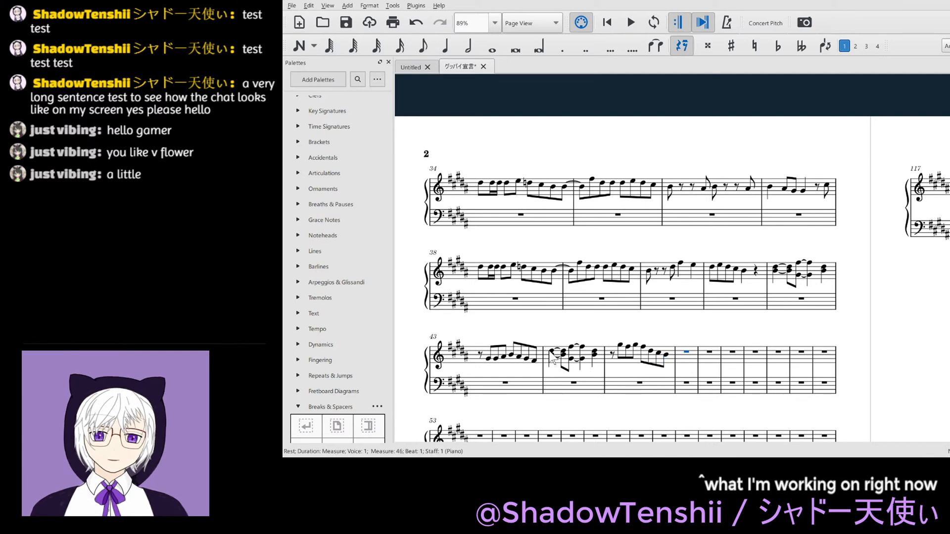
- Save the score and copy the treble notes of measures 42 and 43 into measures 46 and 47
key(ctrl+s)
click(775, 271)
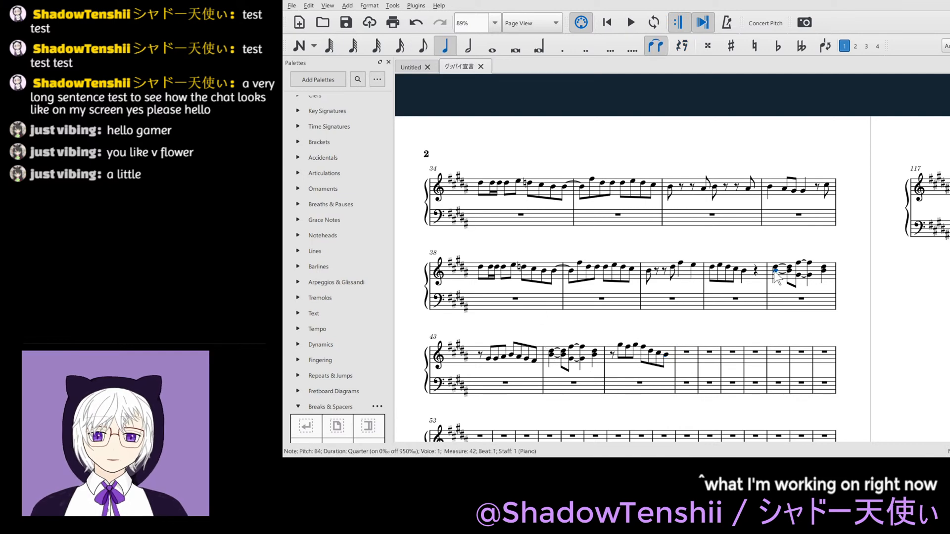
key(shift+Right)
key(shift+Right)
key(shift+Right)
key(shift+Right)
key(shift+Right)
key(shift+Right)
key(shift+Right)
key(shift+Right)
key(shift+Right)
key(shift+Right)
key(shift+Right)
key(shift+Right)
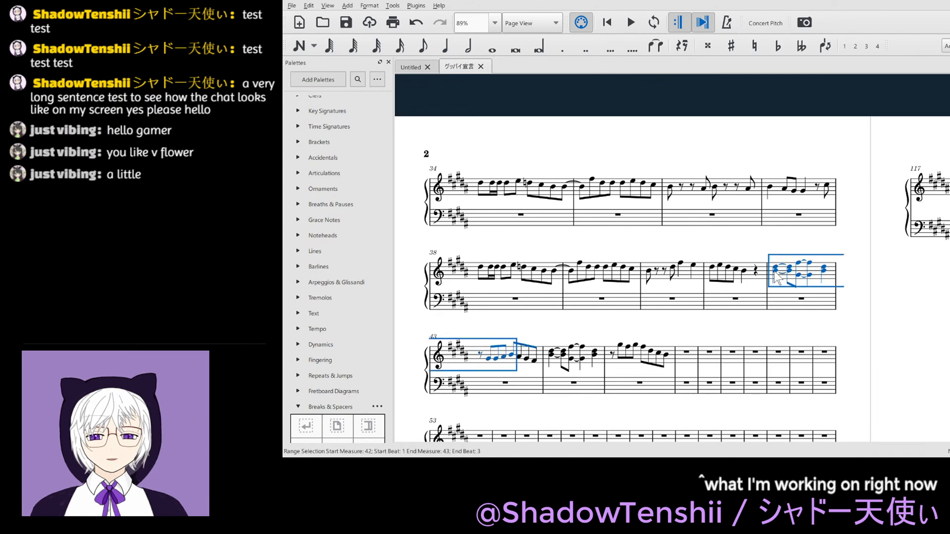
key(ctrl+c)
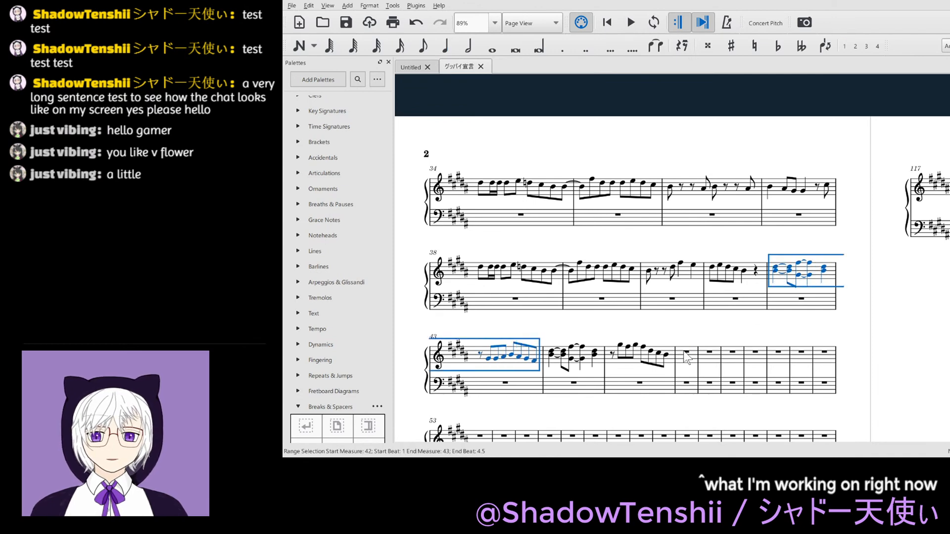
click(687, 357)
key(ctrl+v)
- Start treble measure 48 with the eighth notes G#4 and B4, each followed by an eighth rest
click(827, 353)
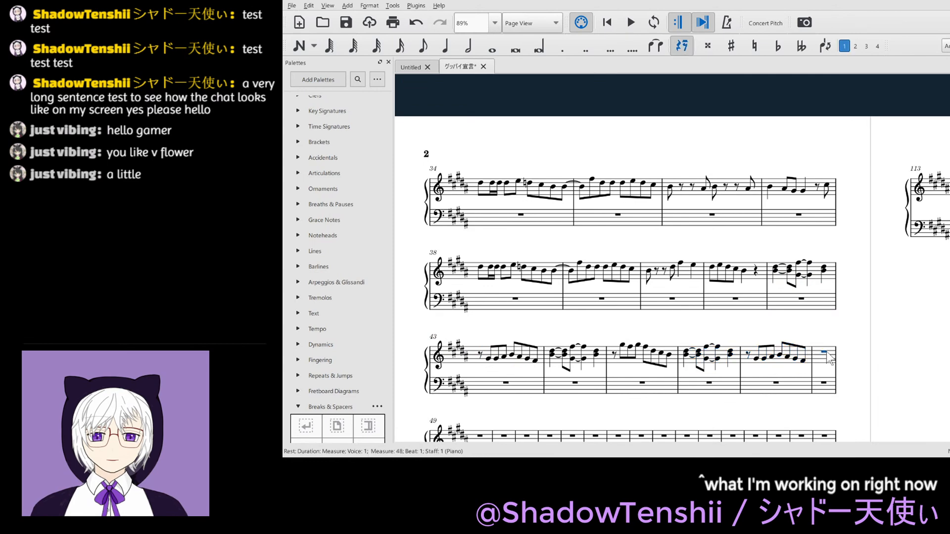
key(4)
scroll(827, 357, down, 3)
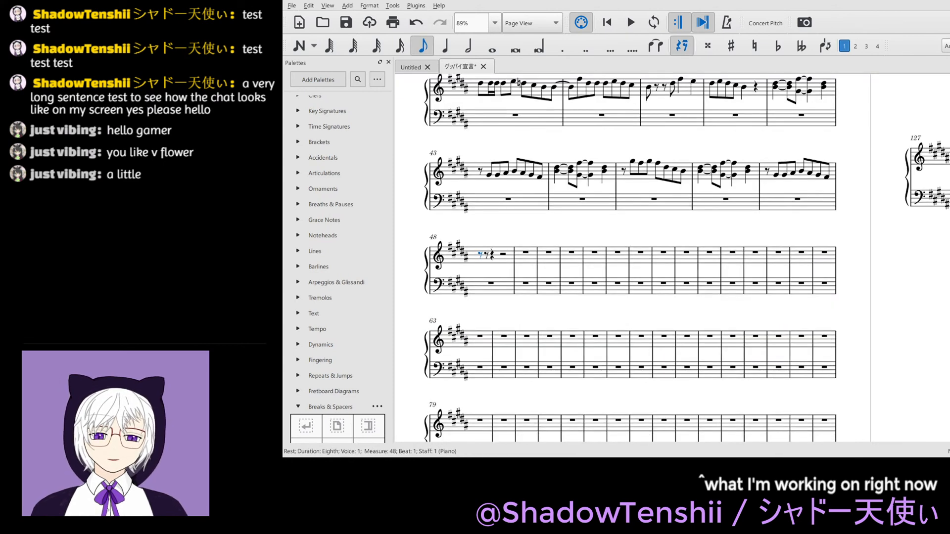
scroll(827, 352, up, 3)
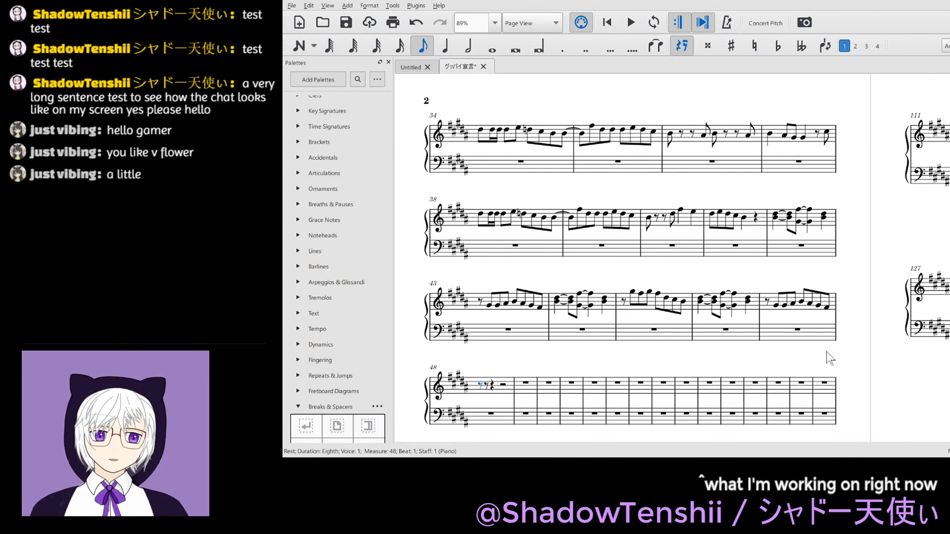
key(n)
key(g)
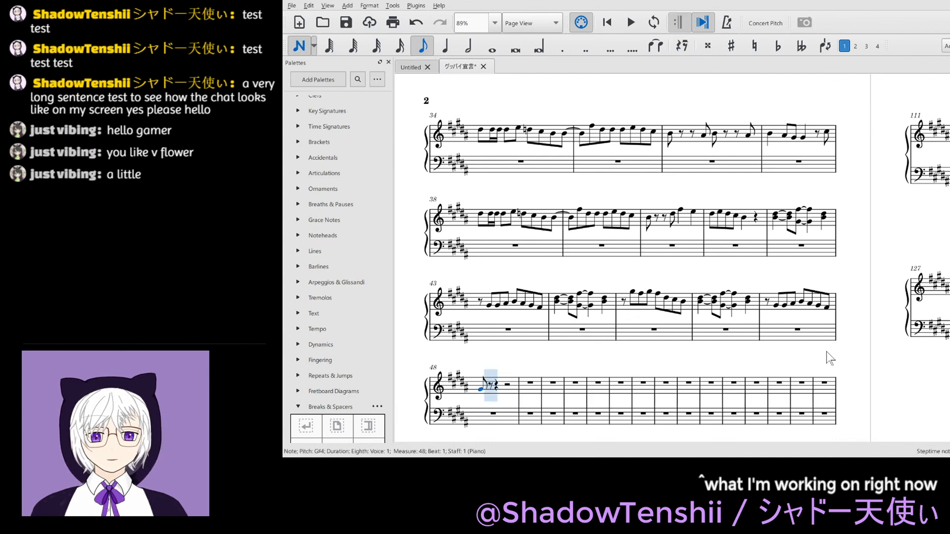
key(Right)
key(b)
key(0)
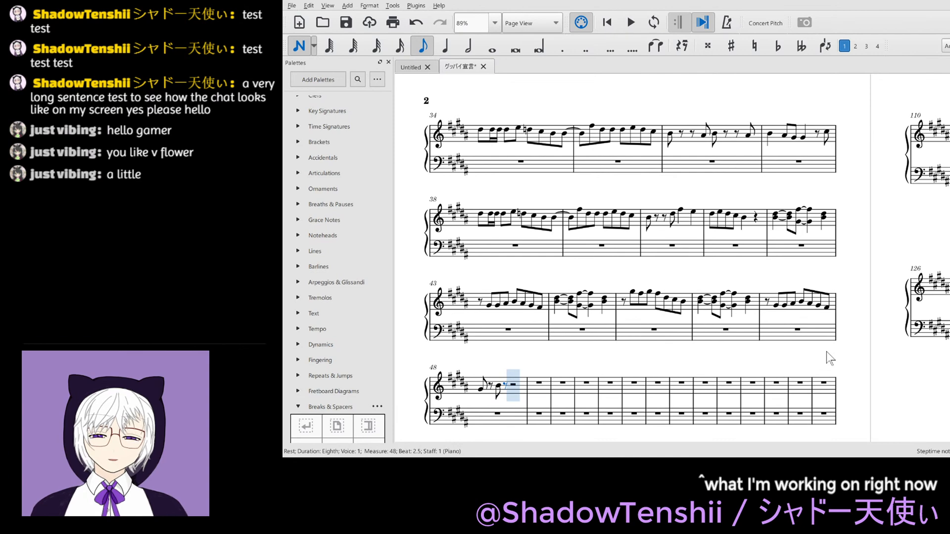
key(b)
key(space)
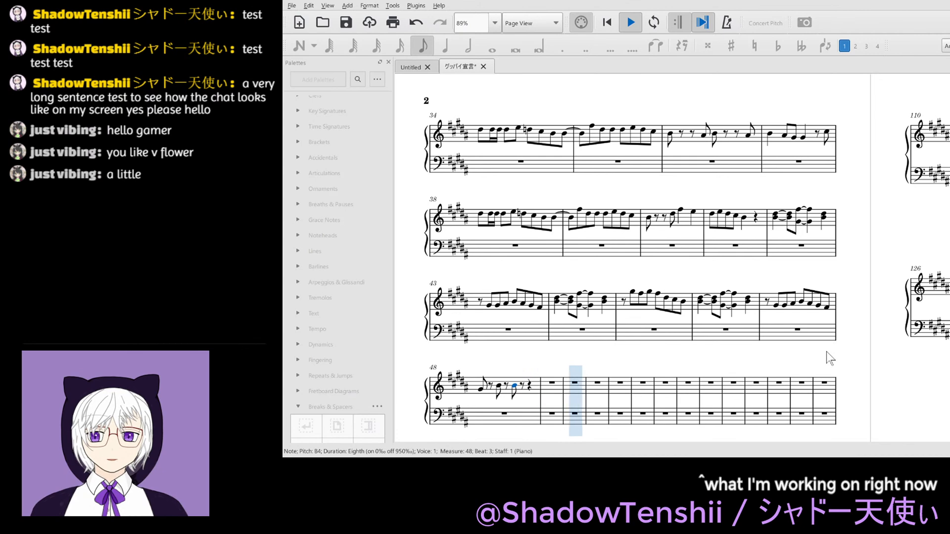
key(space)
key(ctrl+z)
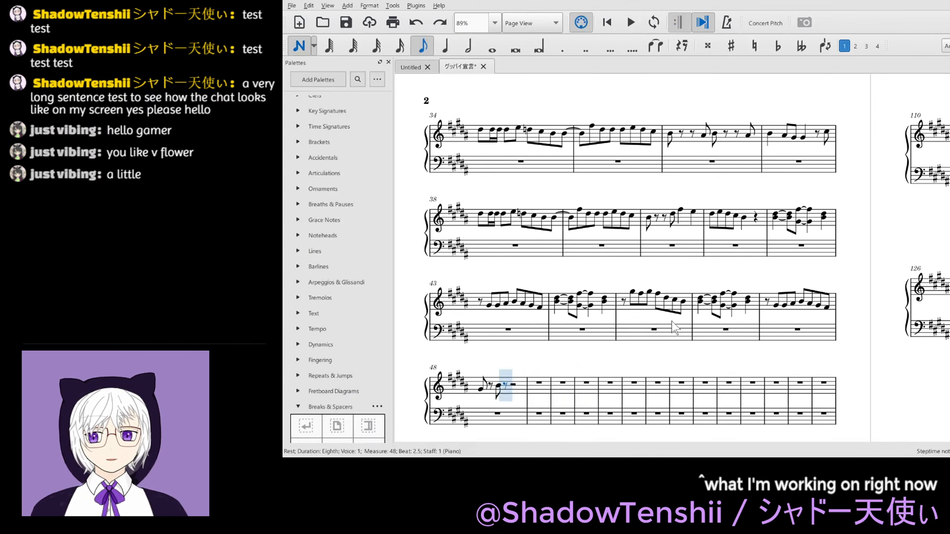
key(0)
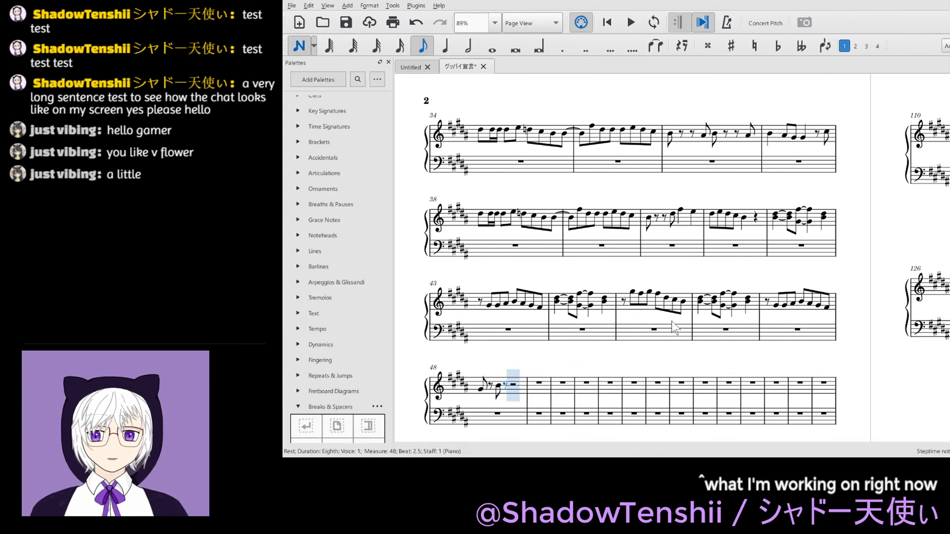
- Complete treble measure 48 with an eighth note A#4 on beat 3, an eighth rest and an F double-sharp 4 eighth note on beat 4
key(a)
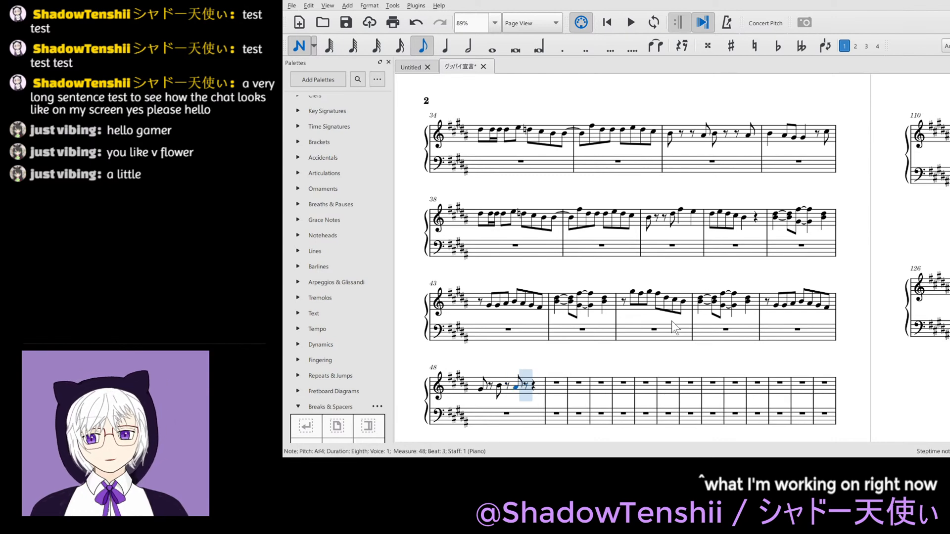
key(f)
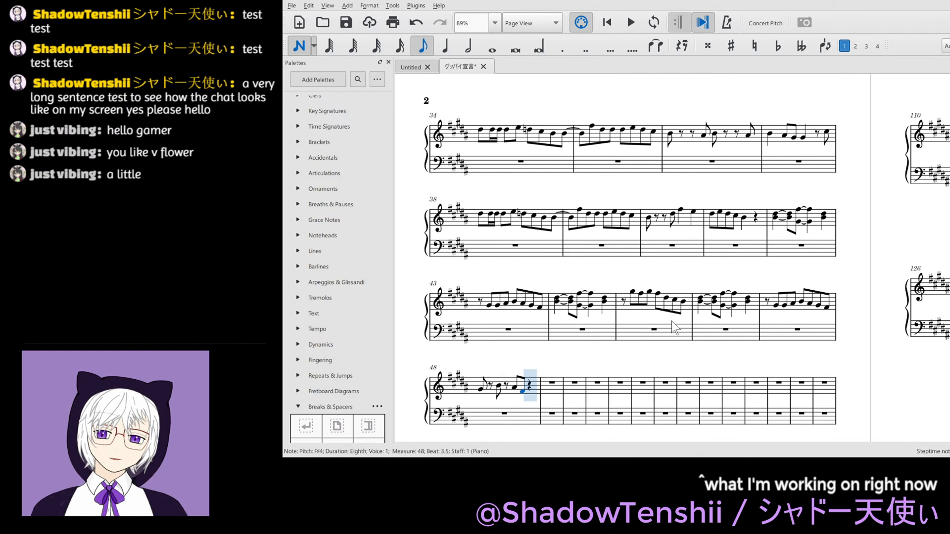
key(ctrl+z)
key(0)
key(f)
key(Up)
key(Escape)
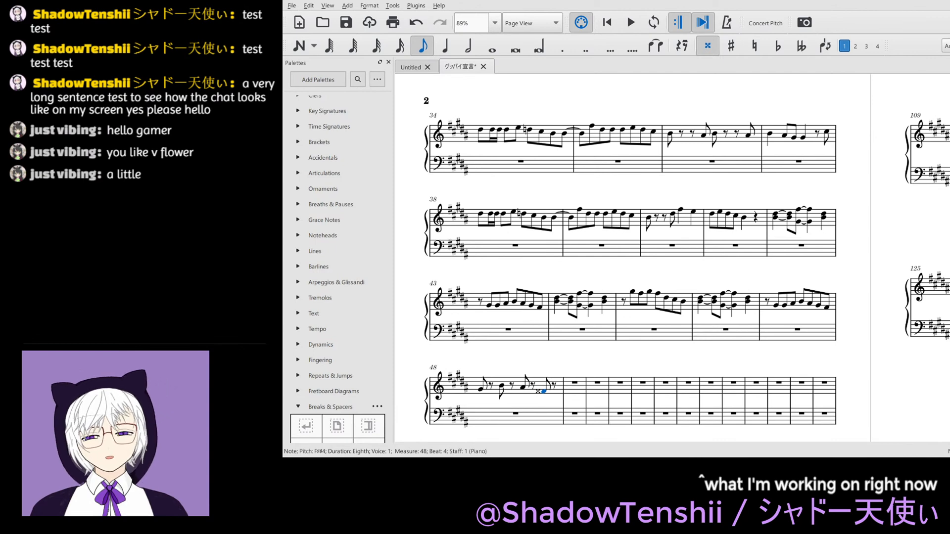
- Enter a quarter note G#4 on beat 1 of treble measure 49 and save the score
click(622, 351)
click(574, 383)
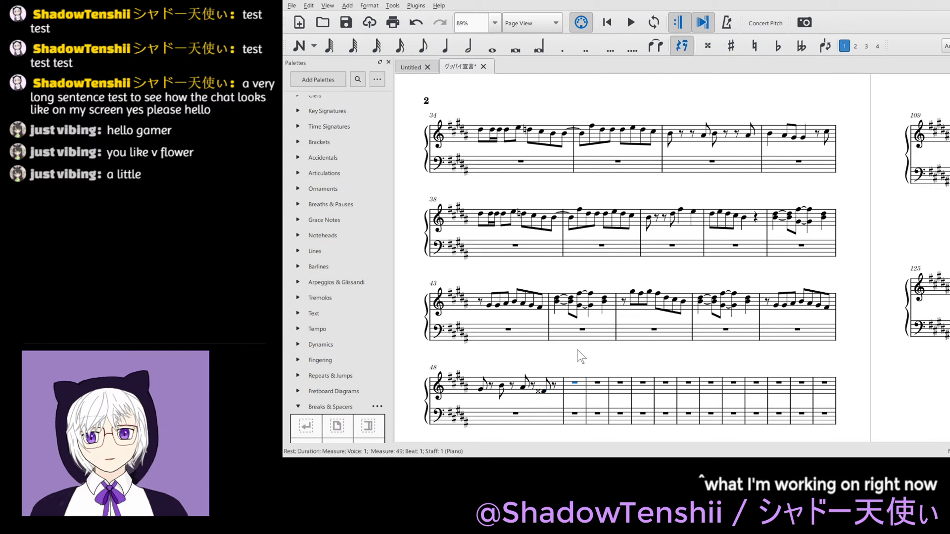
key(5)
key(n)
key(g)
key(Escape)
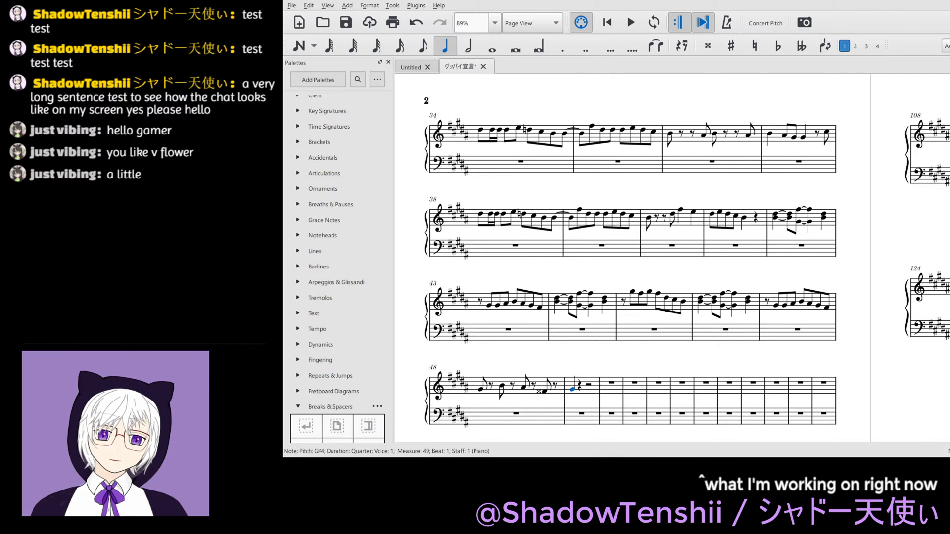
key(ctrl+s)
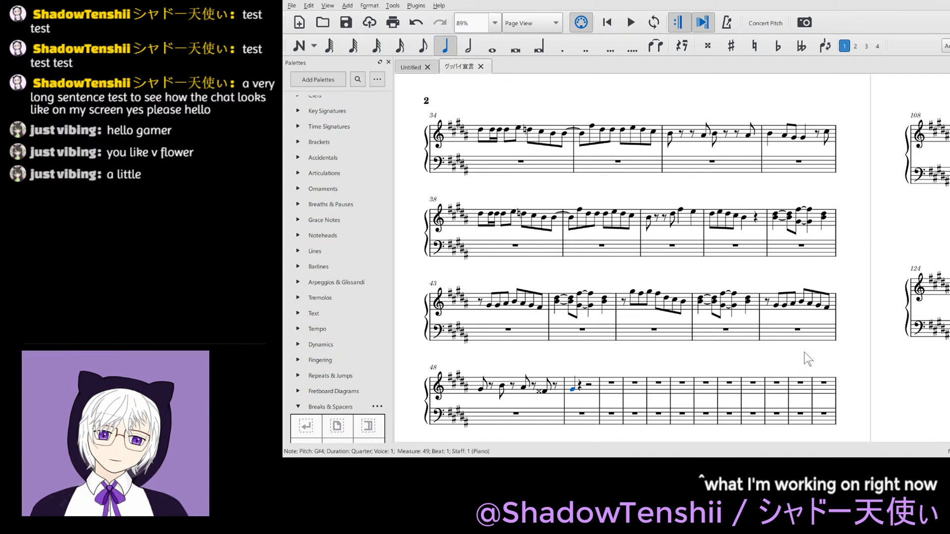
- Replace the beat 4 chord of treble measure 44 with two eighth-note chords, D#5 with G#5 and B4 with D#5
scroll(804, 352, down, 1)
scroll(804, 349, up, 1)
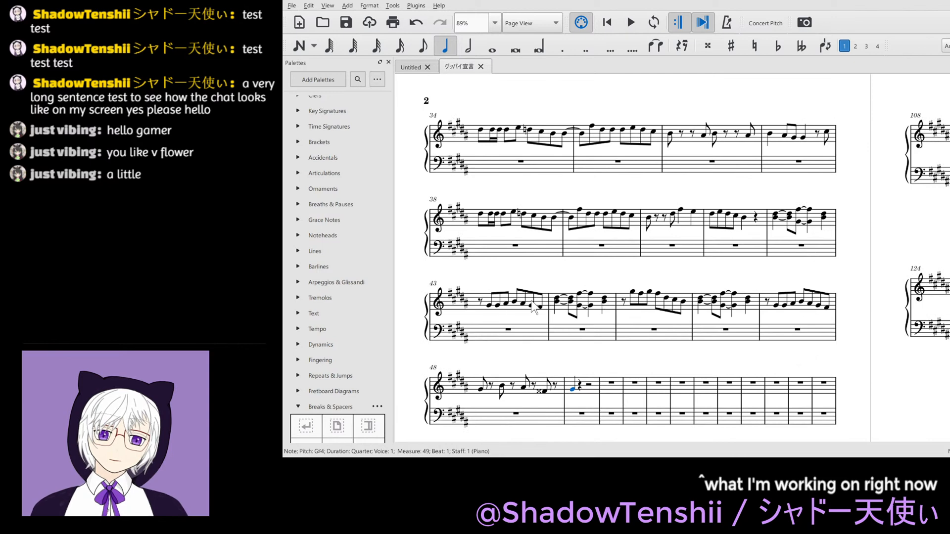
click(604, 299)
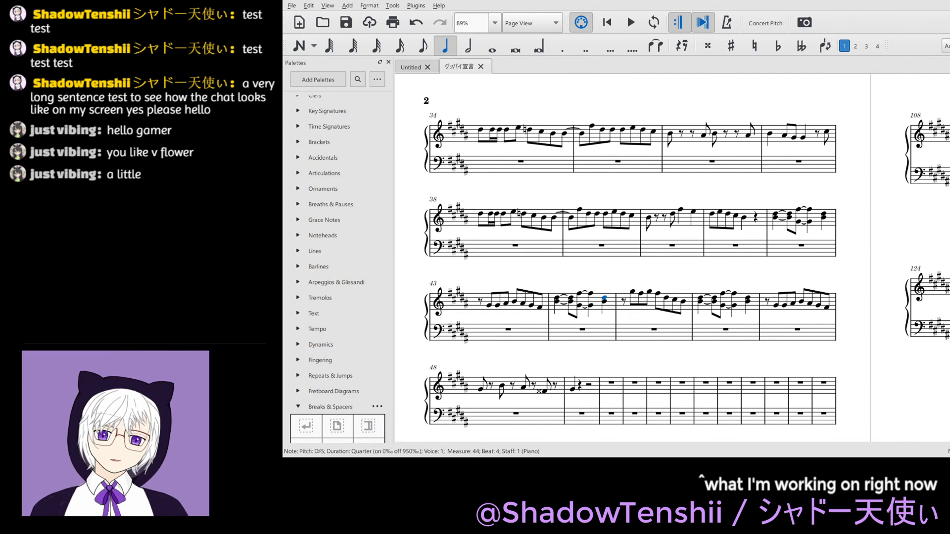
key(Escape)
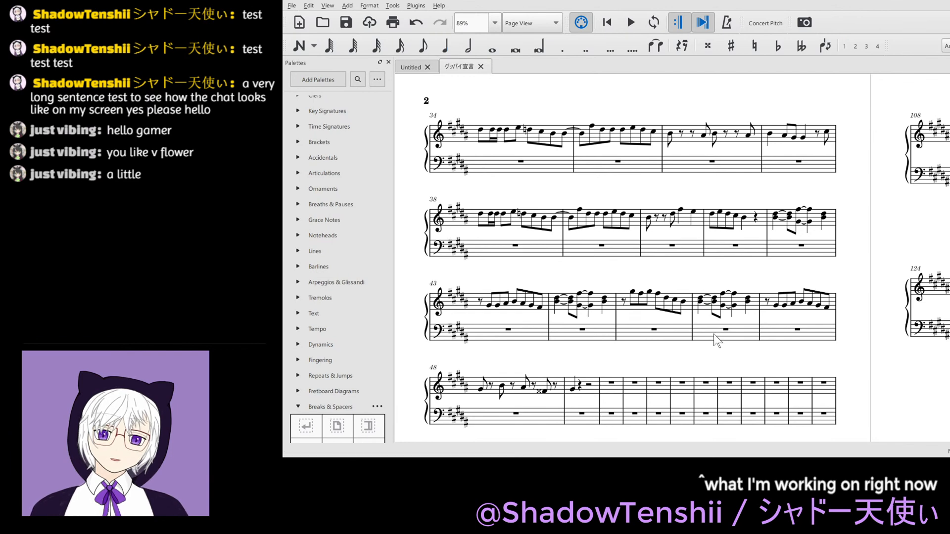
click(605, 300)
key(4)
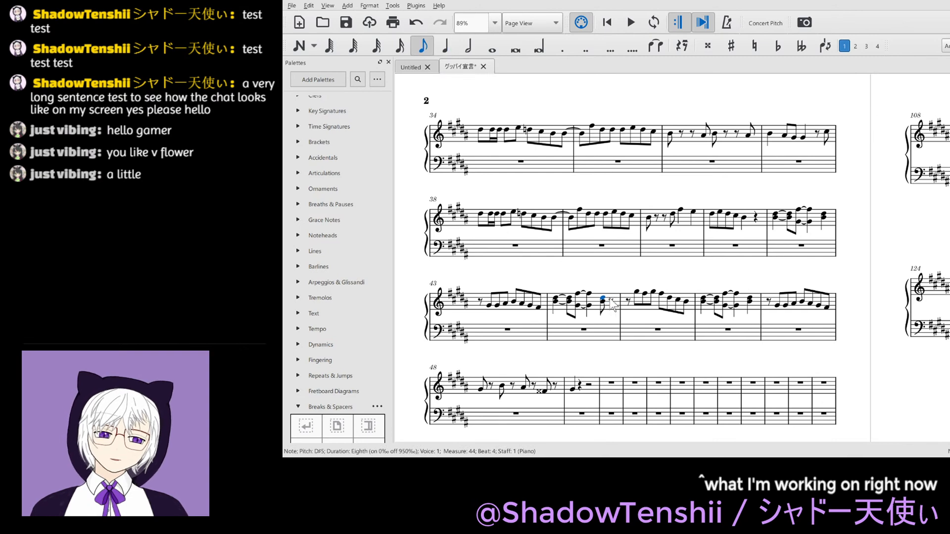
key(n)
click(611, 298)
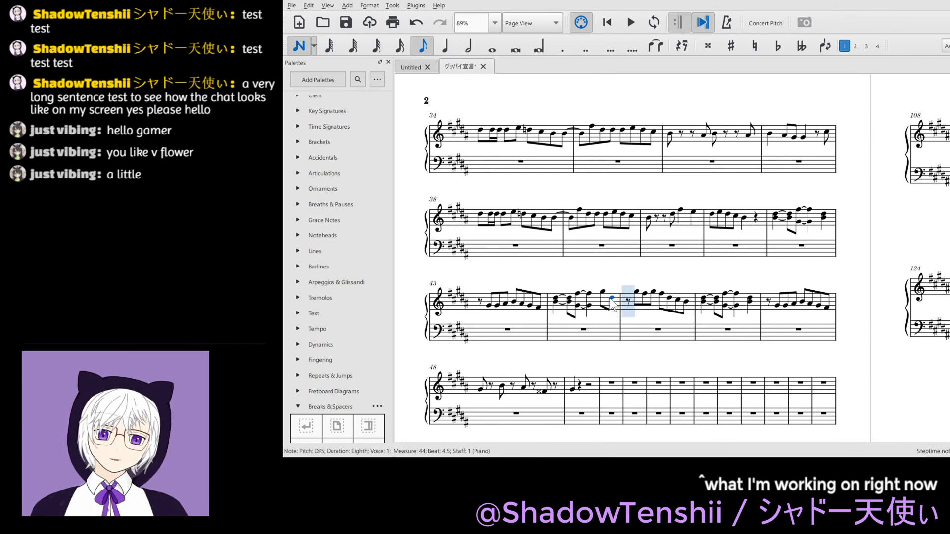
key(Escape)
click(603, 292)
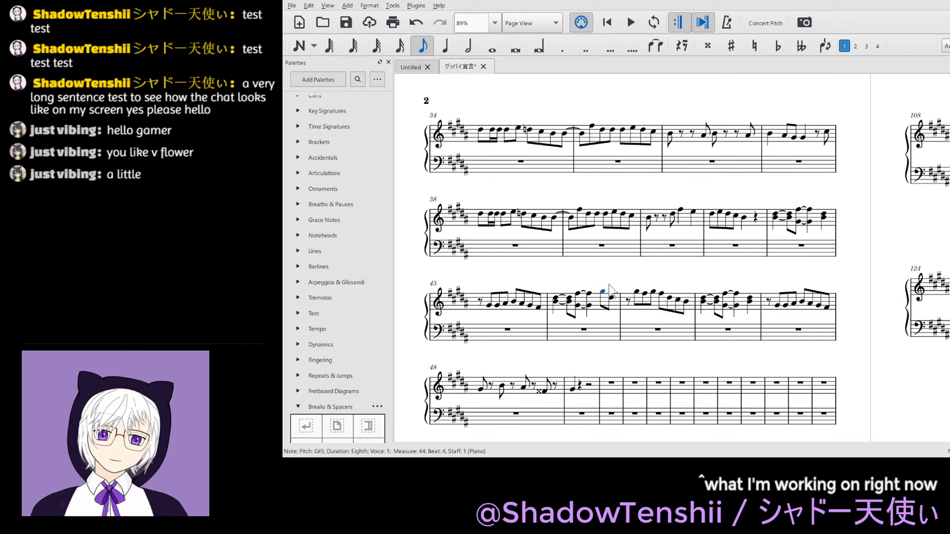
key(n)
key(Right)
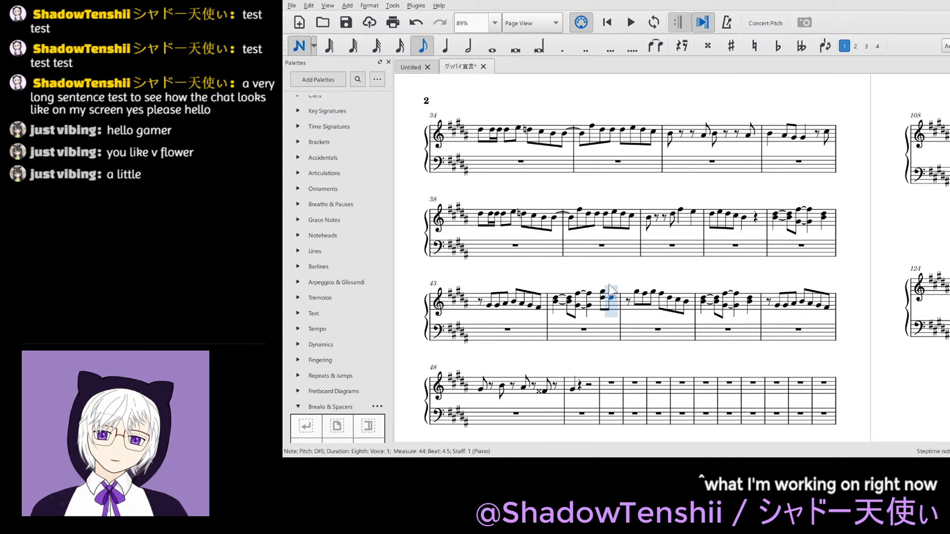
key(Right)
key(Escape)
- Play back the passage from the start of measure 44 and save the score
click(556, 299)
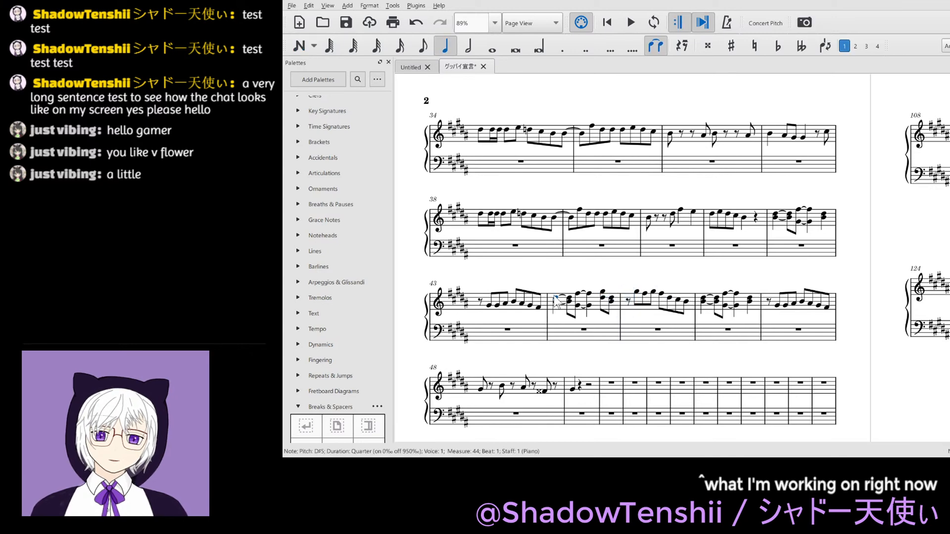
key(space)
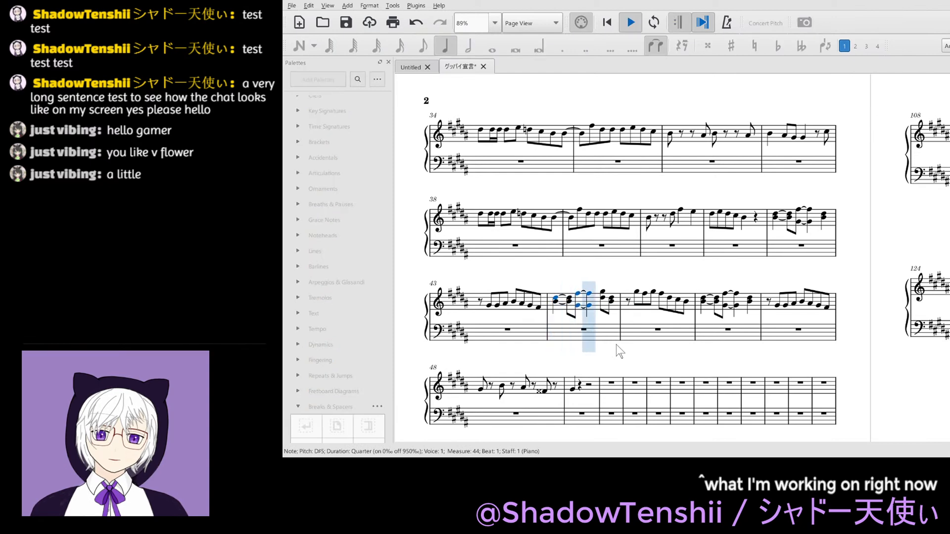
key(space)
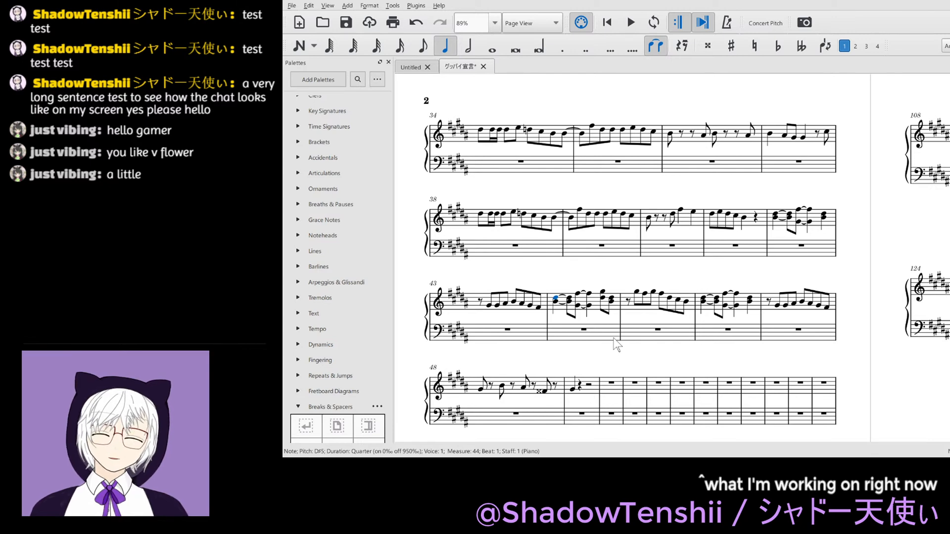
key(ctrl+s)
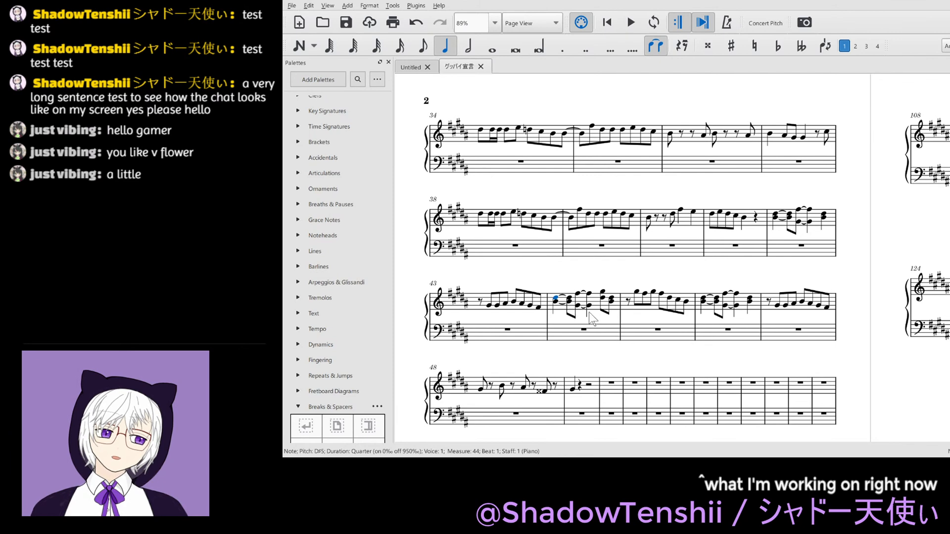
- Play back the melody from measure 44 and again from the start of measure 43
key(space)
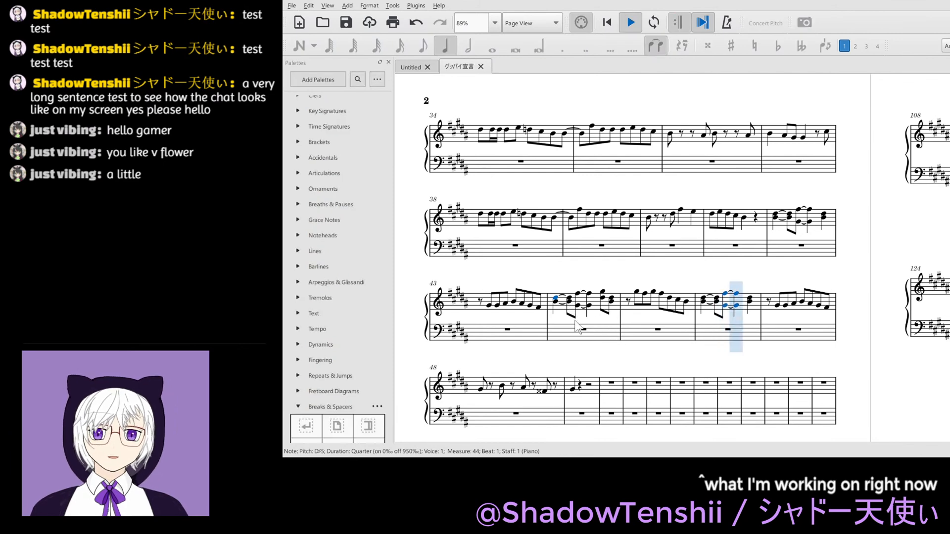
key(space)
click(479, 303)
key(space)
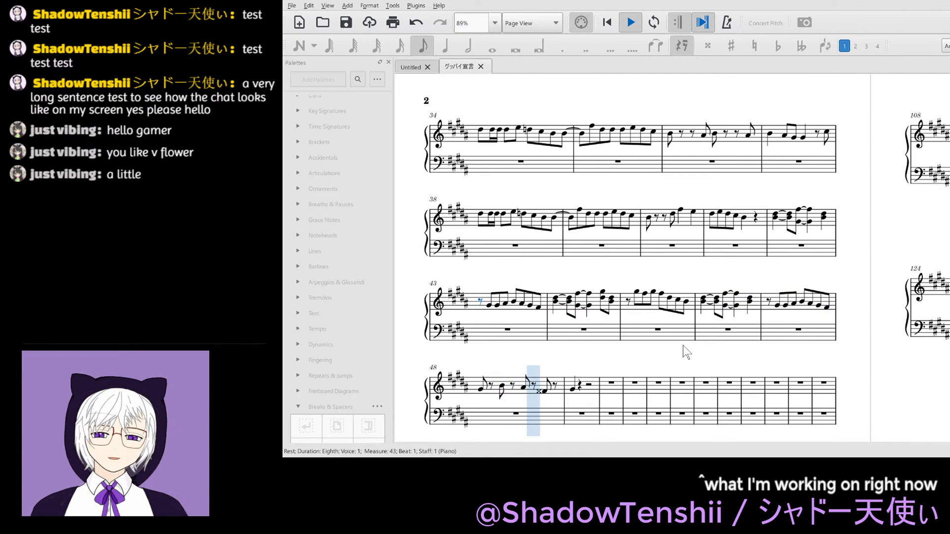
key(space)
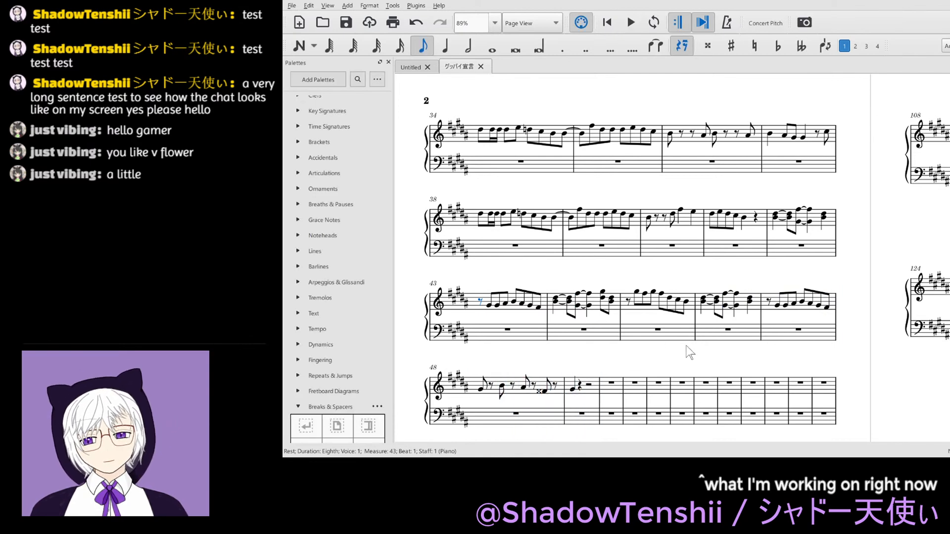
- Set the opening tempo marking in measure 1 to quarter note = 69
key(Home)
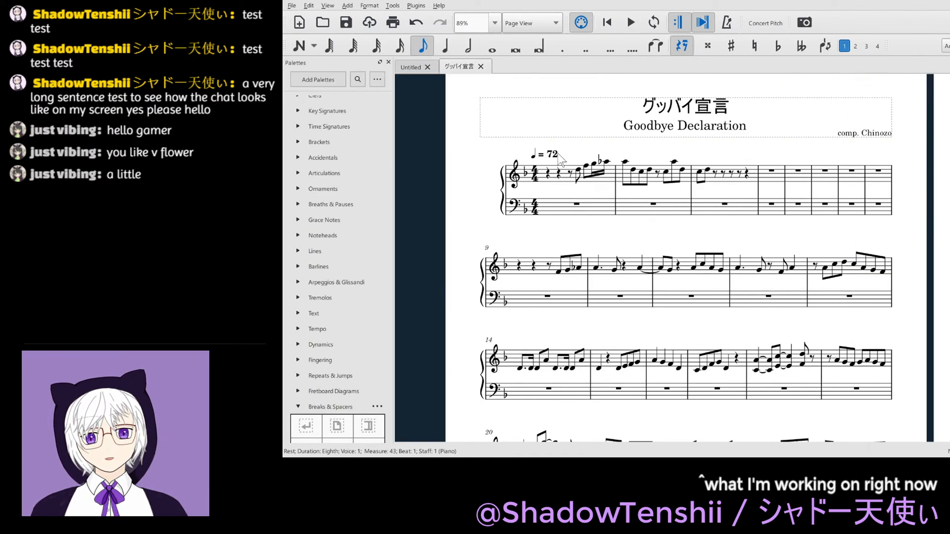
click(559, 154)
double_click(557, 155)
key(Escape)
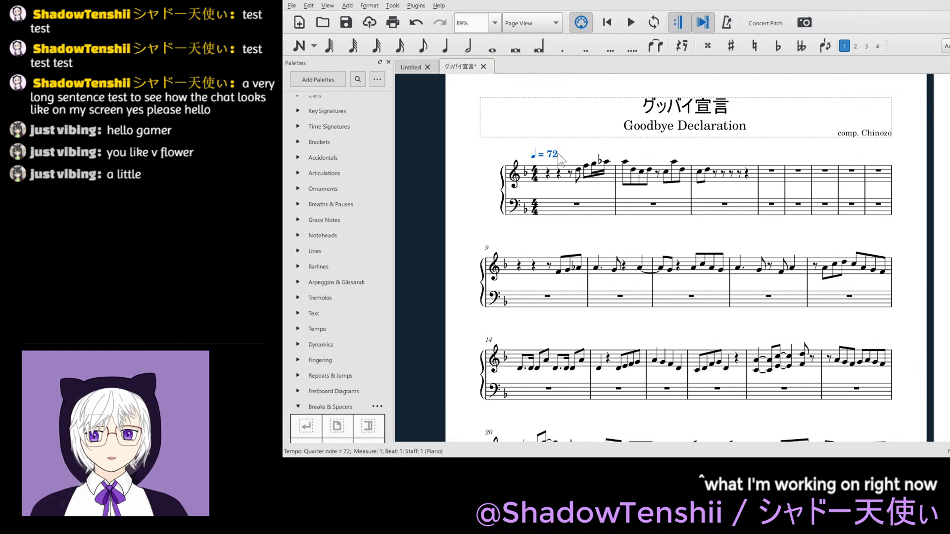
double_click(555, 156)
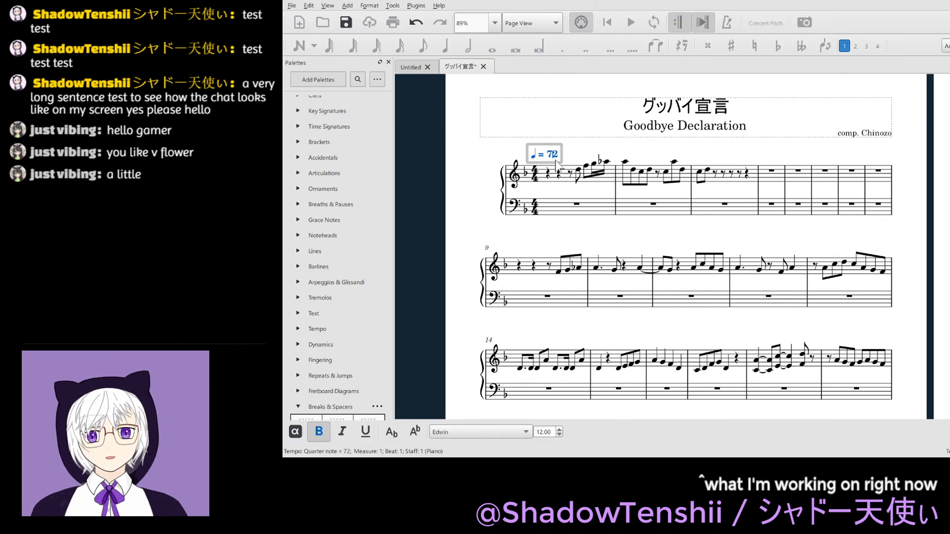
key(BackSpace)
key(BackSpace)
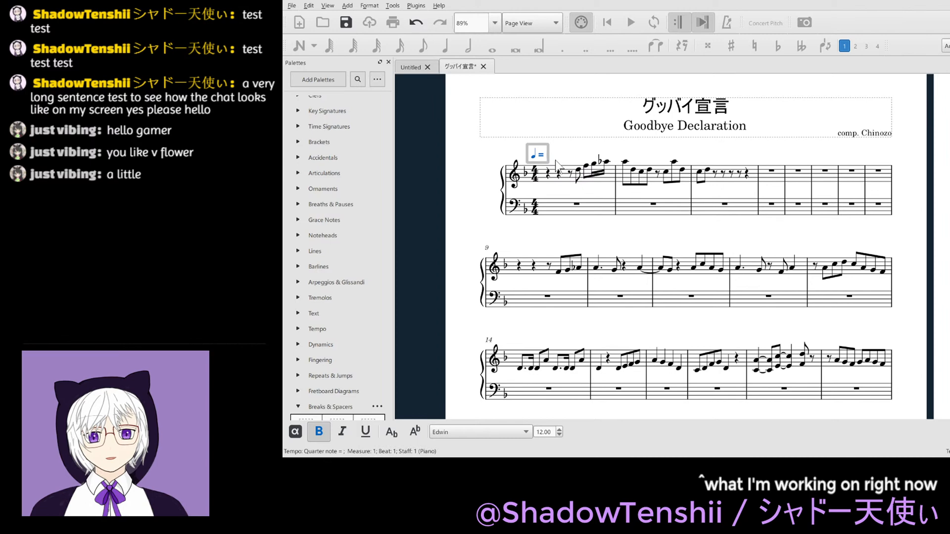
text(69)
key(Escape)
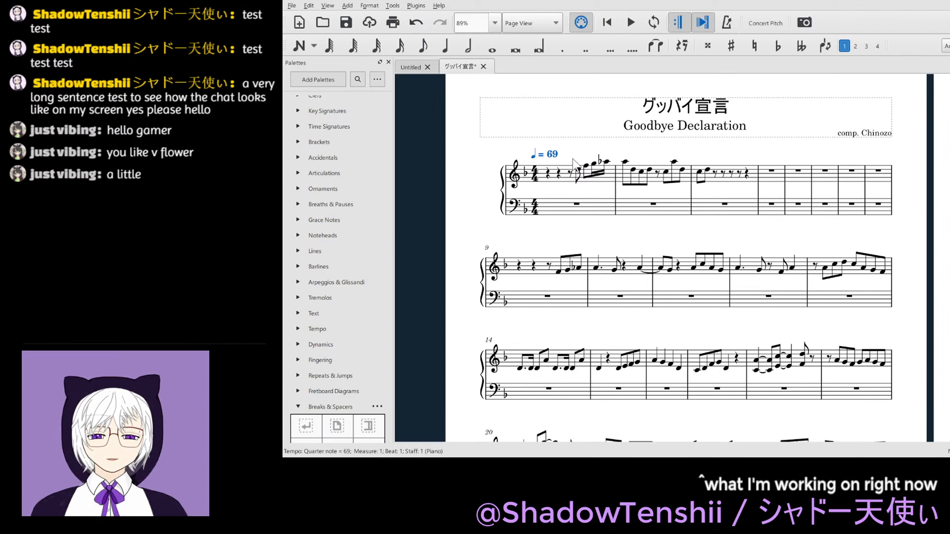
- Play back the melody from the first note of measure 43 and save the score
scroll(574, 163, down, 15)
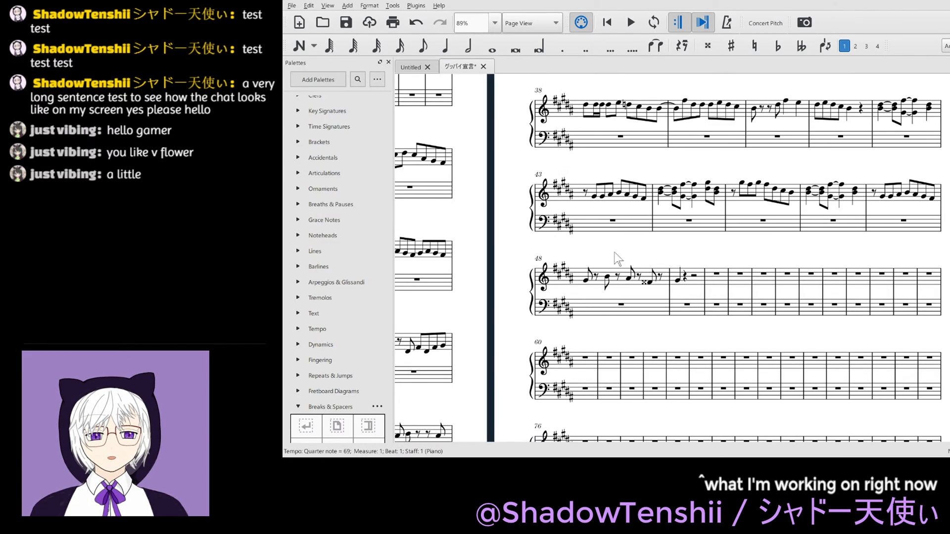
click(594, 196)
key(space)
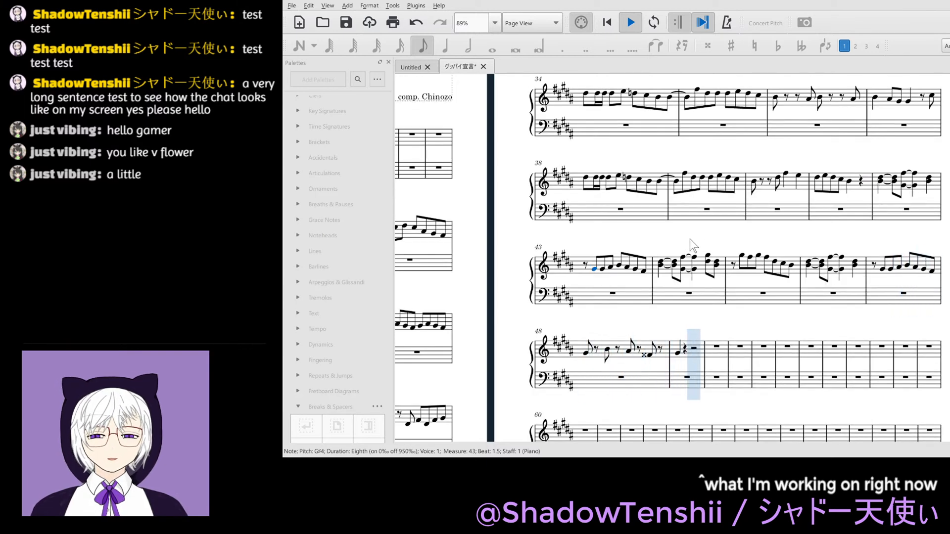
key(space)
key(Home)
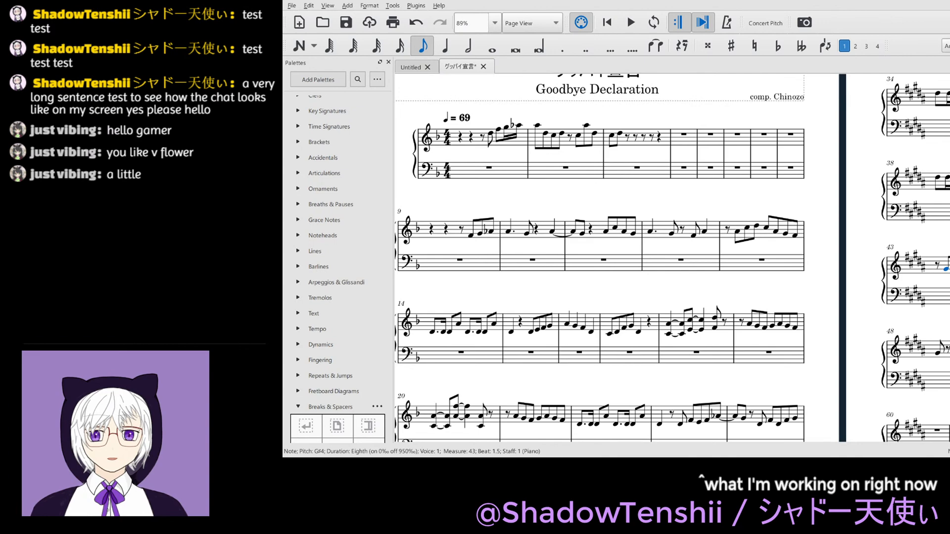
key(Escape)
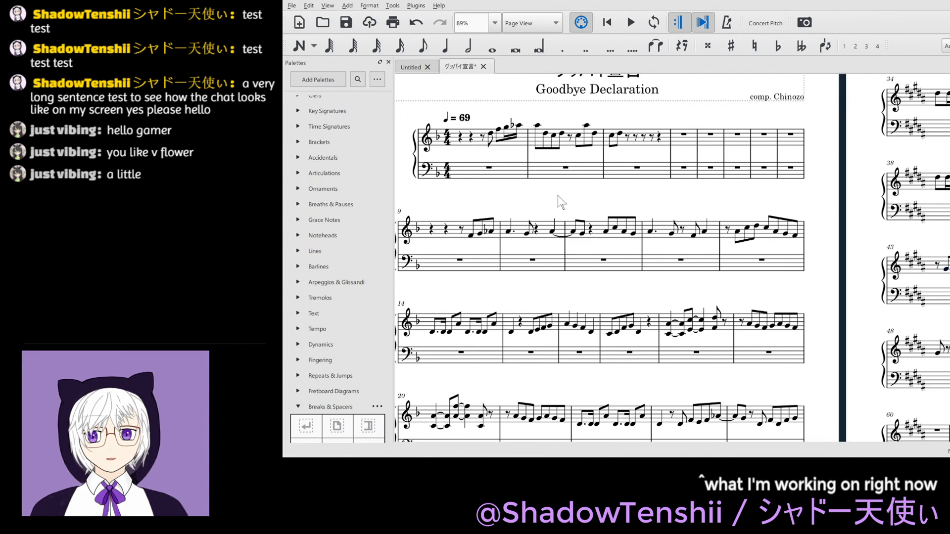
key(ctrl+s)
- Play back the melody from the first note of measure 9
scroll(756, 193, left, 2)
scroll(757, 198, down, 2)
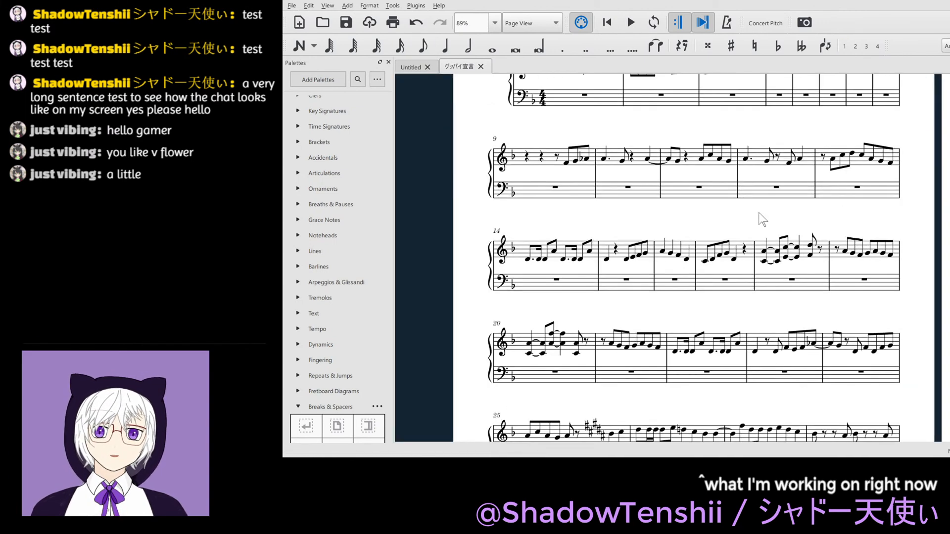
scroll(762, 204, up, 1)
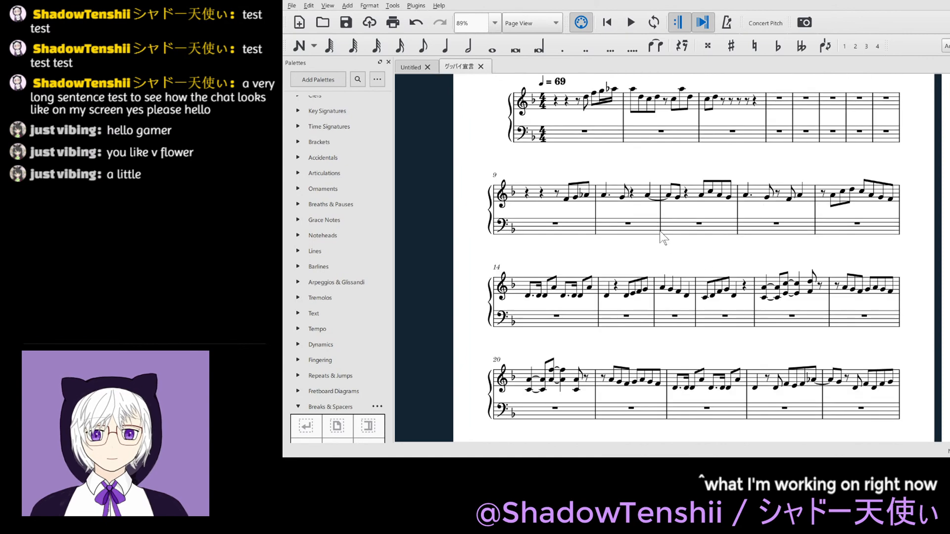
scroll(663, 238, down, 1)
click(565, 164)
key(space)
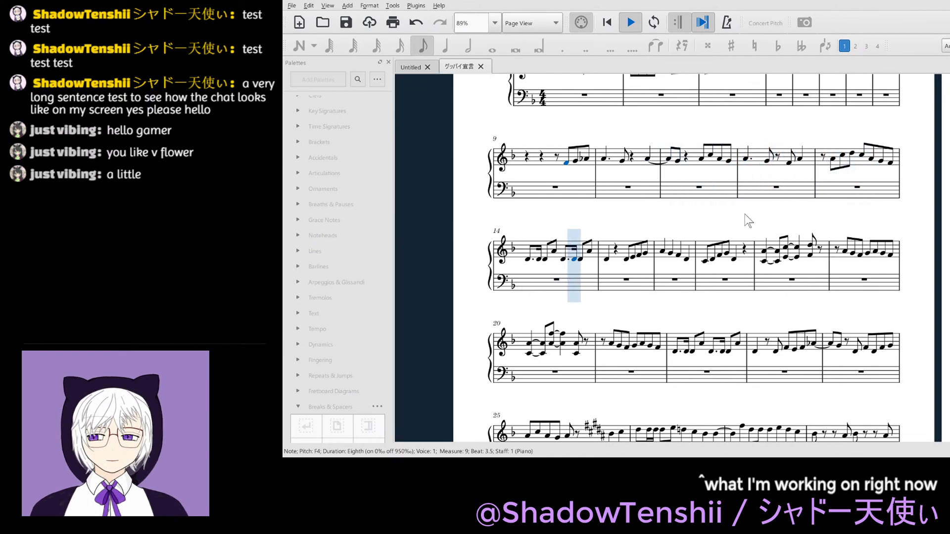
key(space)
- Replace the beat 3 rest in treble measure 12 with an eighth note G4 tied from the preceding G4, and save the score
click(778, 157)
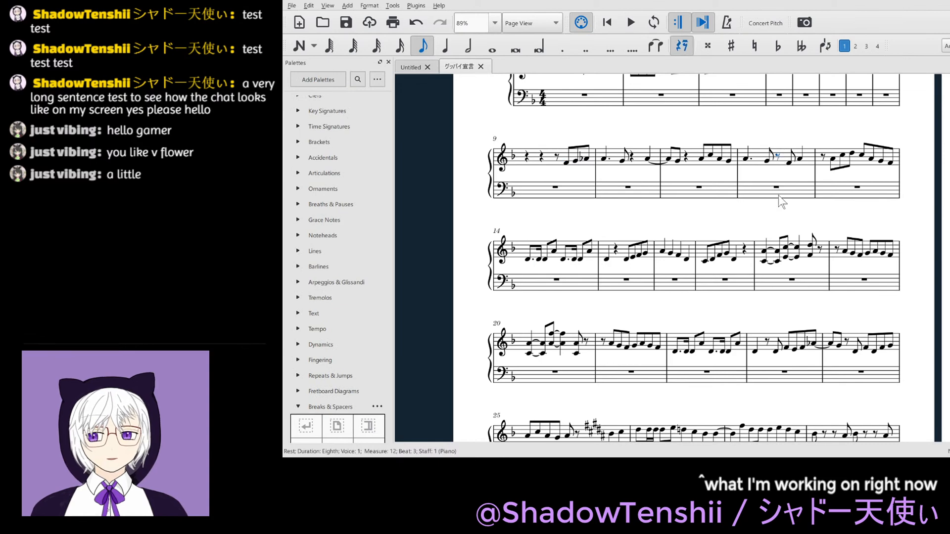
key(g)
key(Escape)
key(plus)
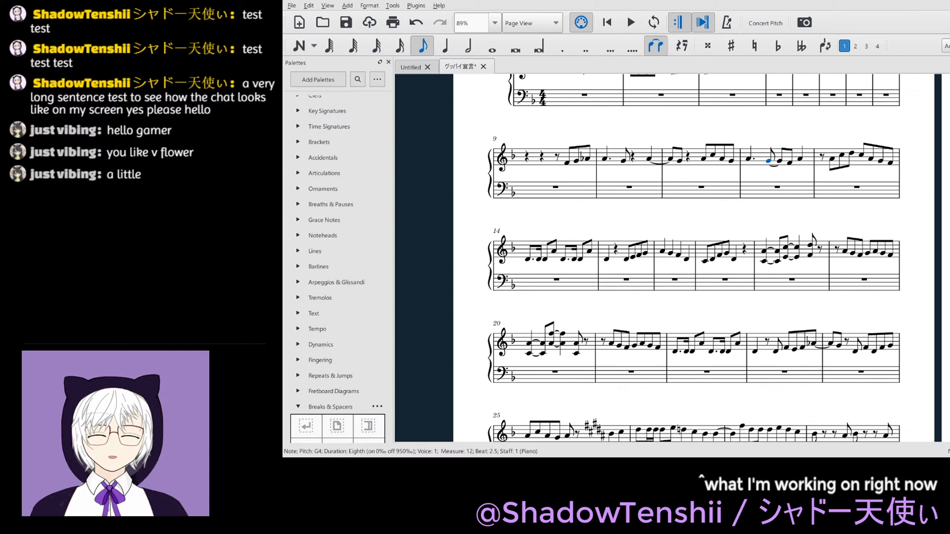
key(ctrl+s)
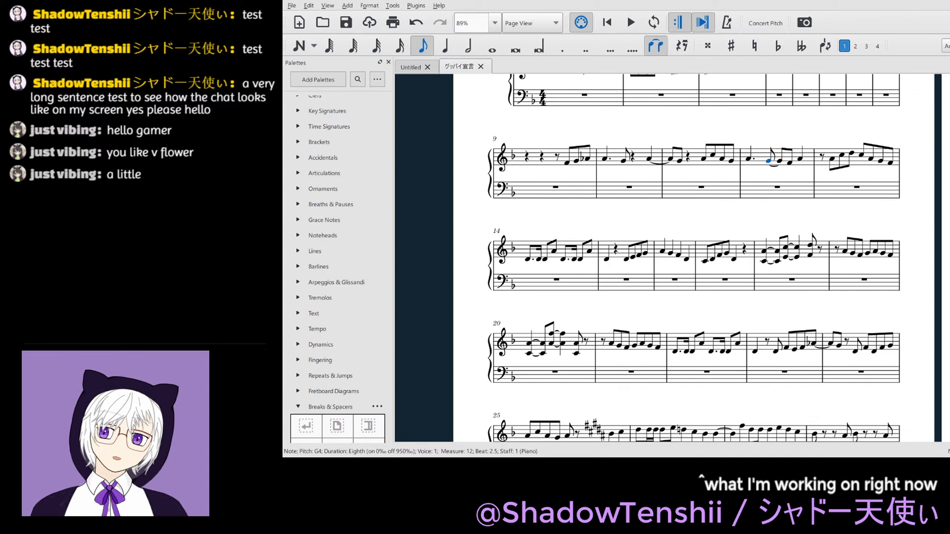
- Play back the passage from the F4 in measure 9 to check the new tied note
click(566, 167)
key(space)
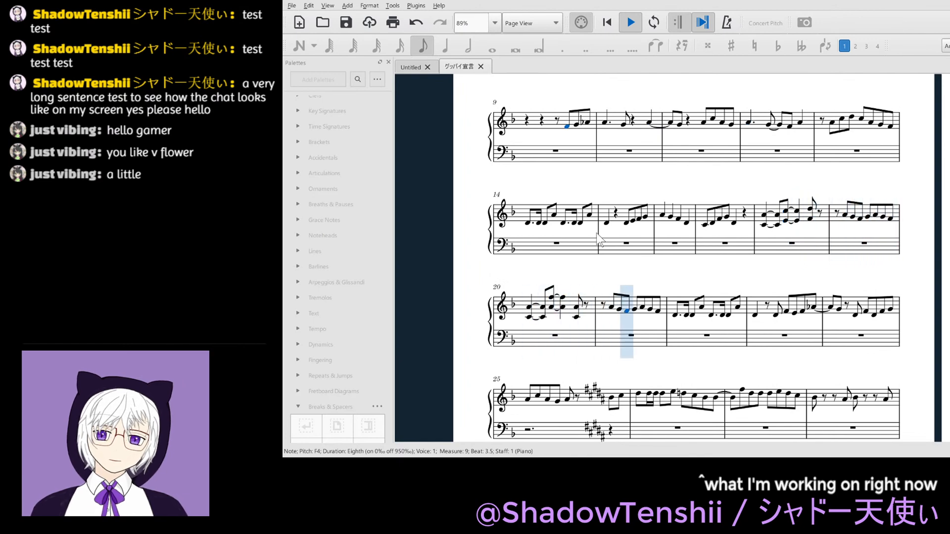
key(space)
- Lengthen the beat 4 chords of treble measures 20 and 18 to quarter notes
click(577, 307)
key(5)
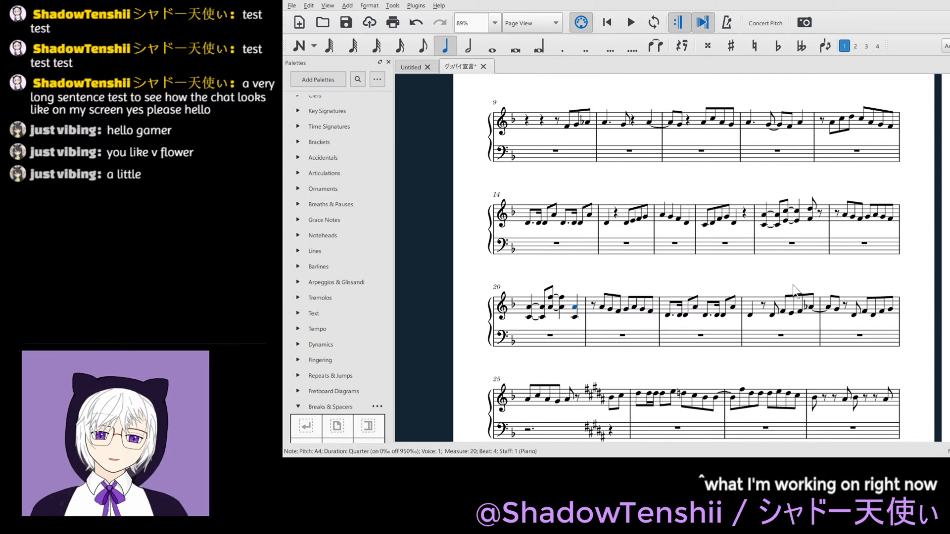
click(813, 202)
key(5)
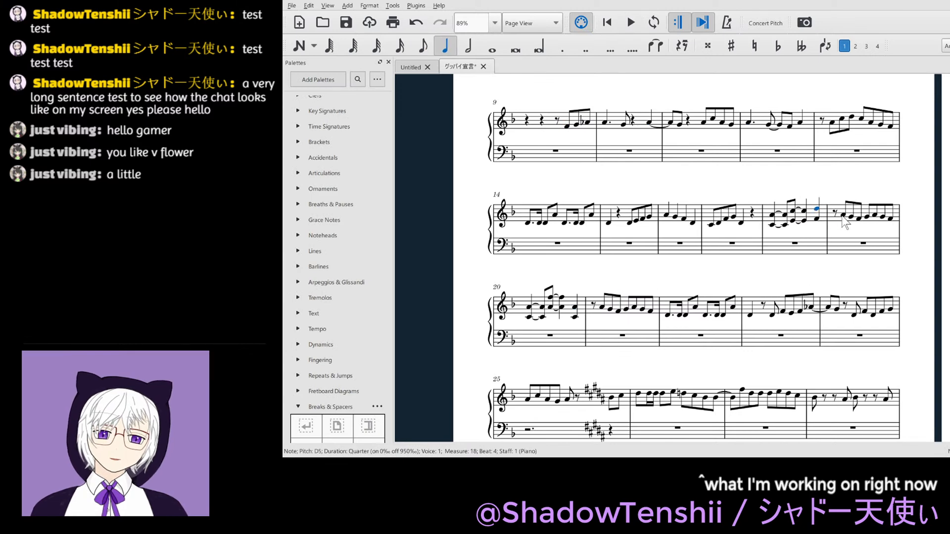
click(836, 213)
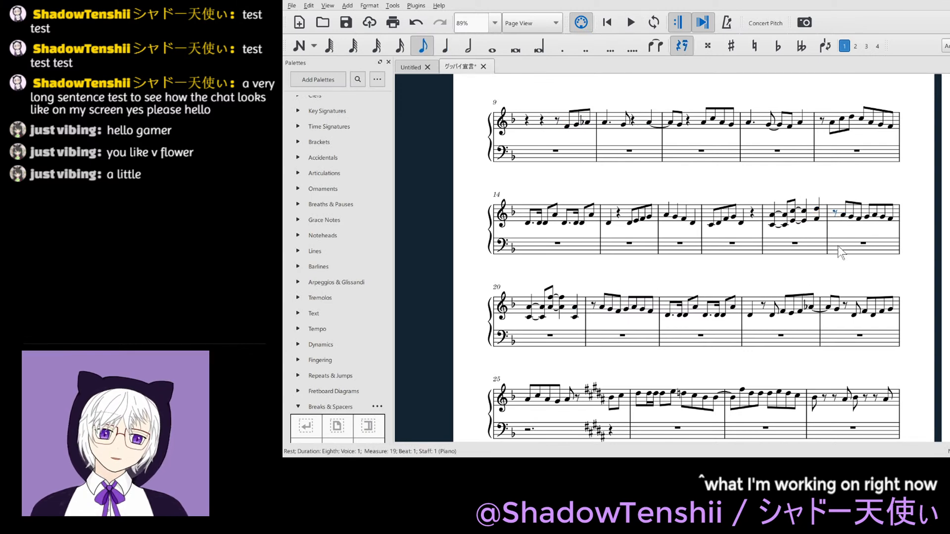
key(Escape)
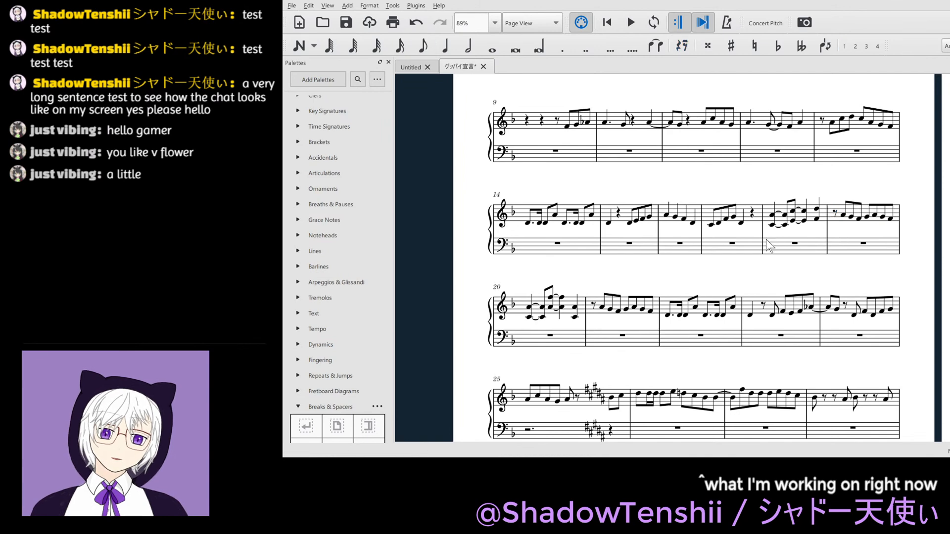
- Play back the melody from the start of measure 18
click(772, 216)
key(space)
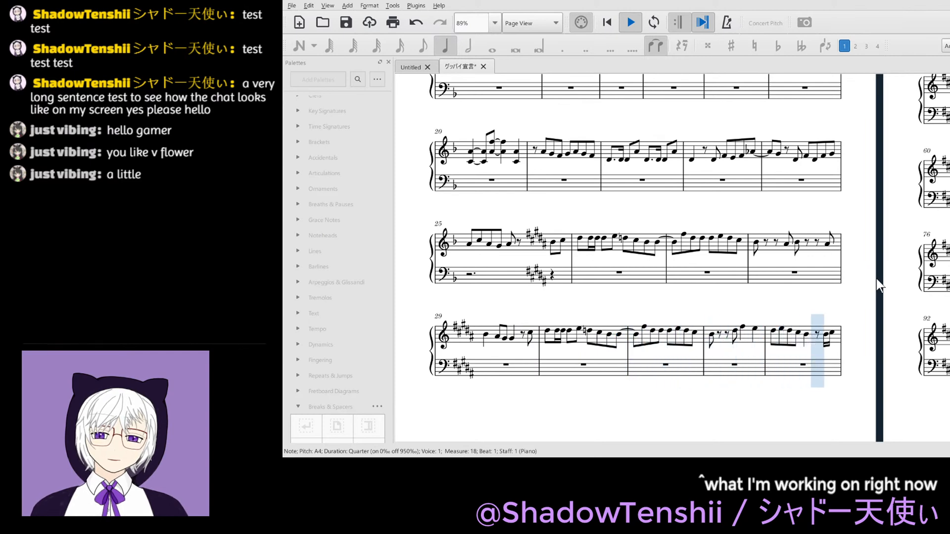
key(space)
- Lengthen the B4 on beat 1 of treble measure 32 and the B4s on beats 1 and 3 of measure 28 to quarter notes
click(713, 336)
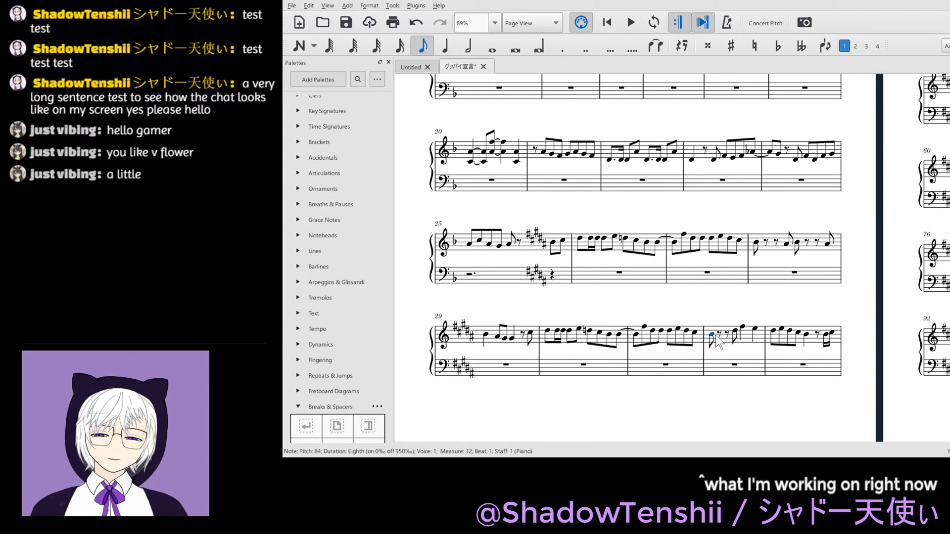
key(5)
click(746, 394)
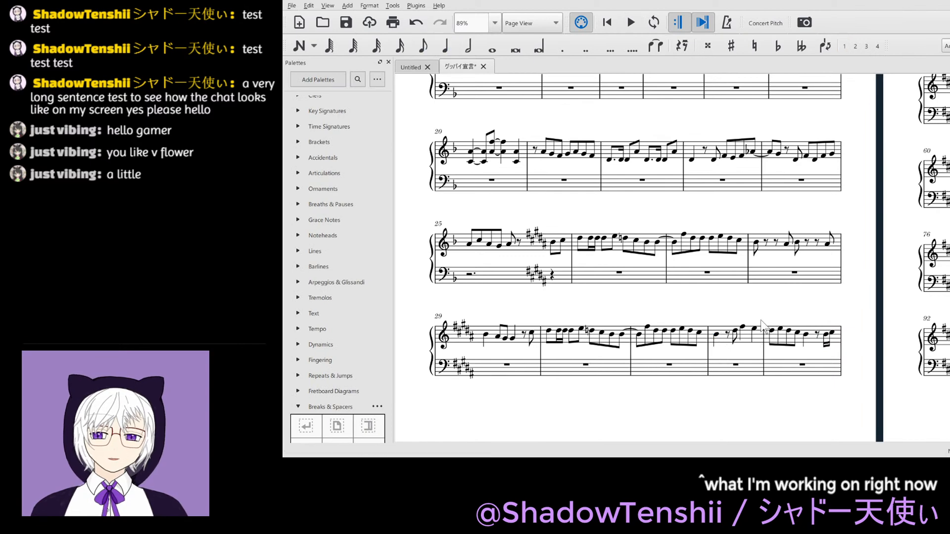
click(756, 246)
key(5)
click(787, 246)
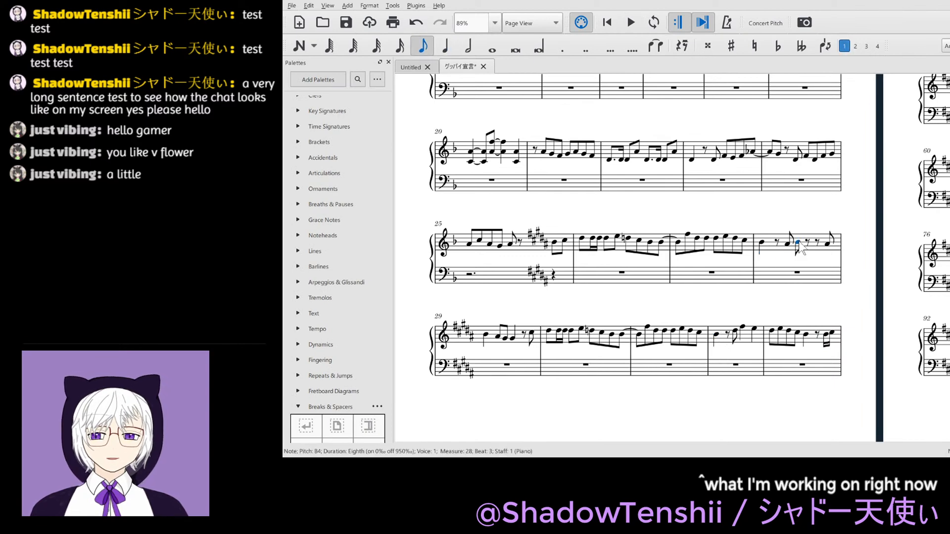
key(5)
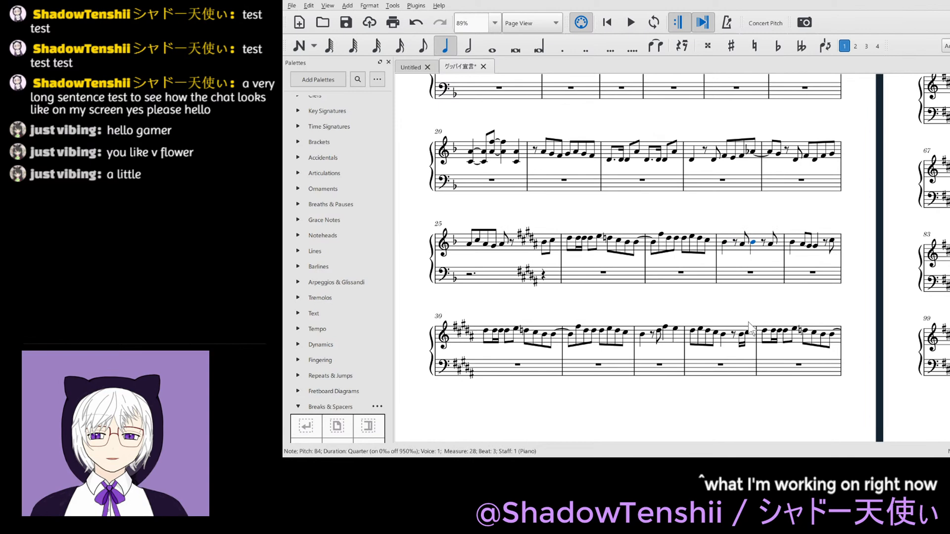
click(734, 401)
- Lengthen the B4s on beats 1 and 3 of treble measure 36 to quarter notes
scroll(850, 309, up, 1)
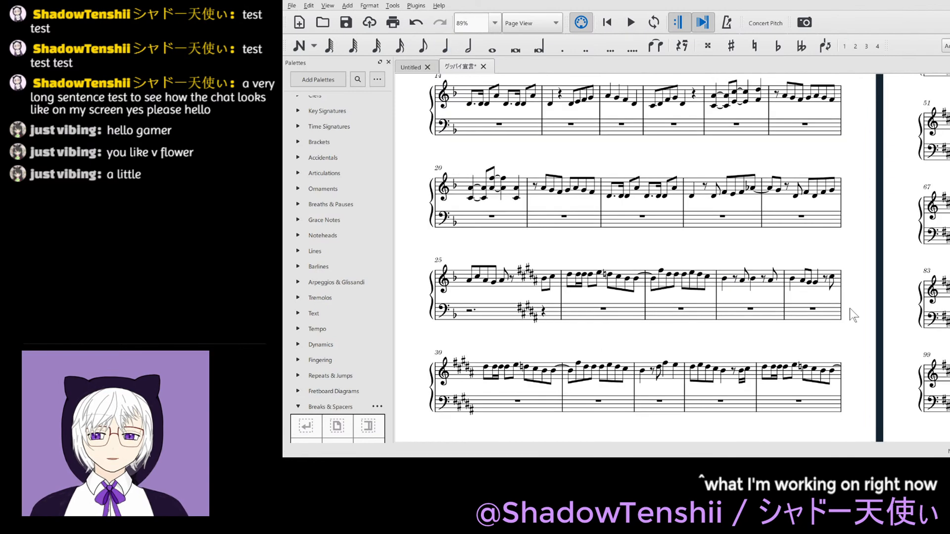
scroll(851, 308, right, 6)
scroll(850, 308, up, 6)
scroll(850, 308, up, 5)
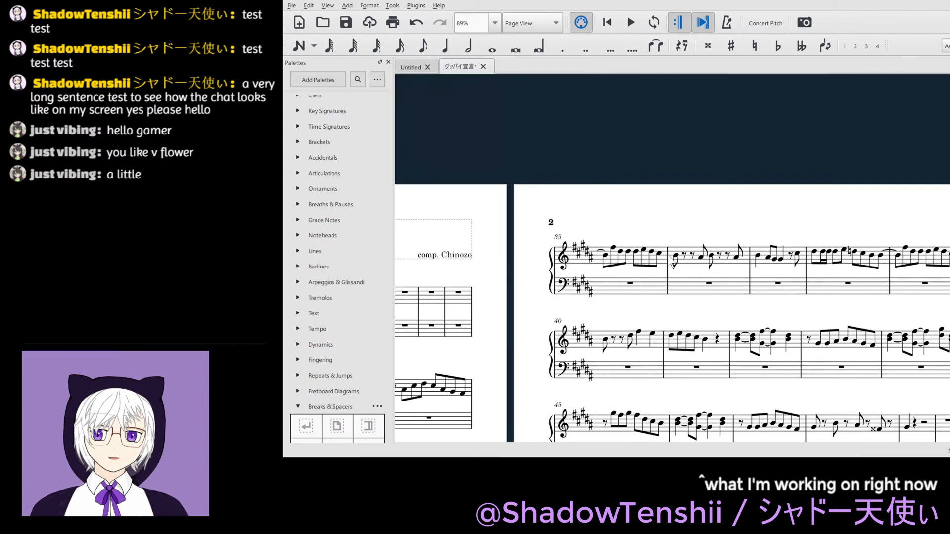
click(674, 256)
key(5)
click(709, 255)
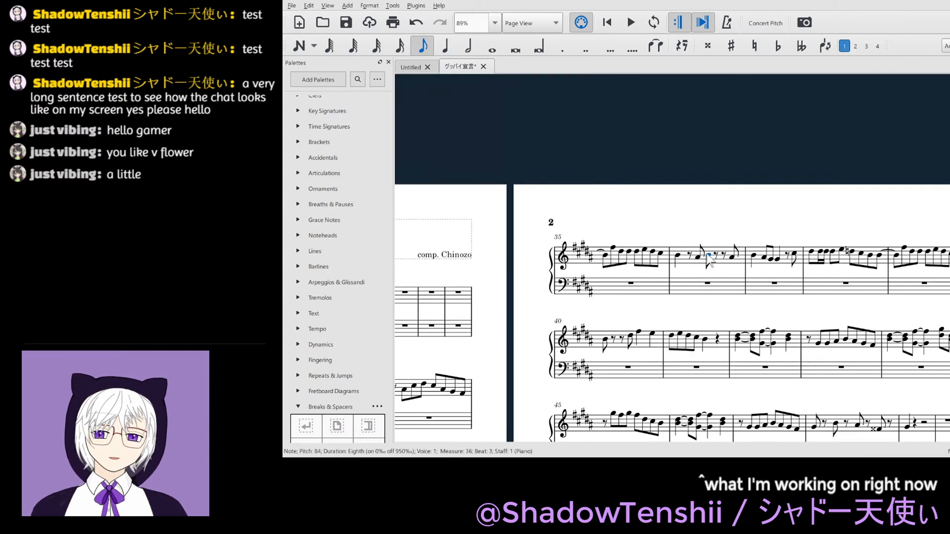
key(5)
key(Escape)
- Lengthen the B4 on beat 1 of treble measure 40 to a quarter note and save the score
scroll(744, 307, down, 2)
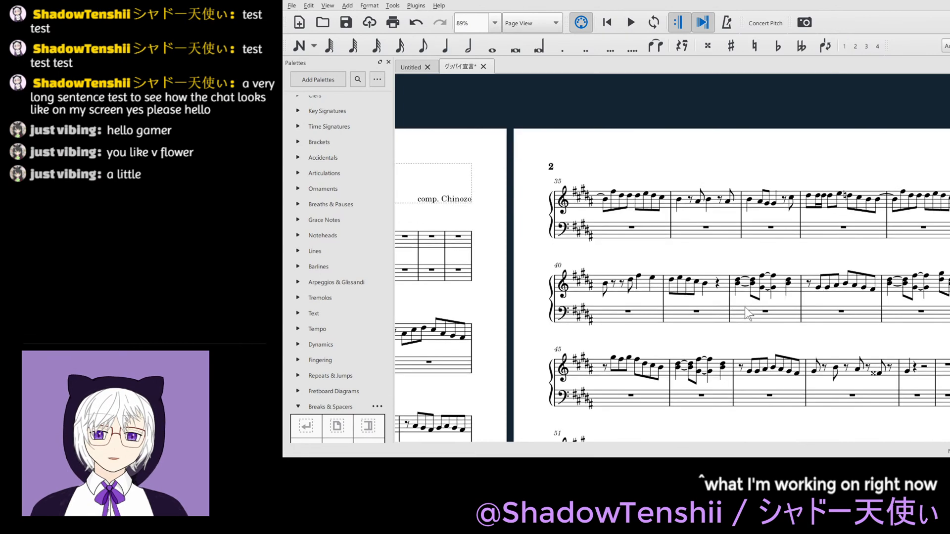
click(606, 286)
key(5)
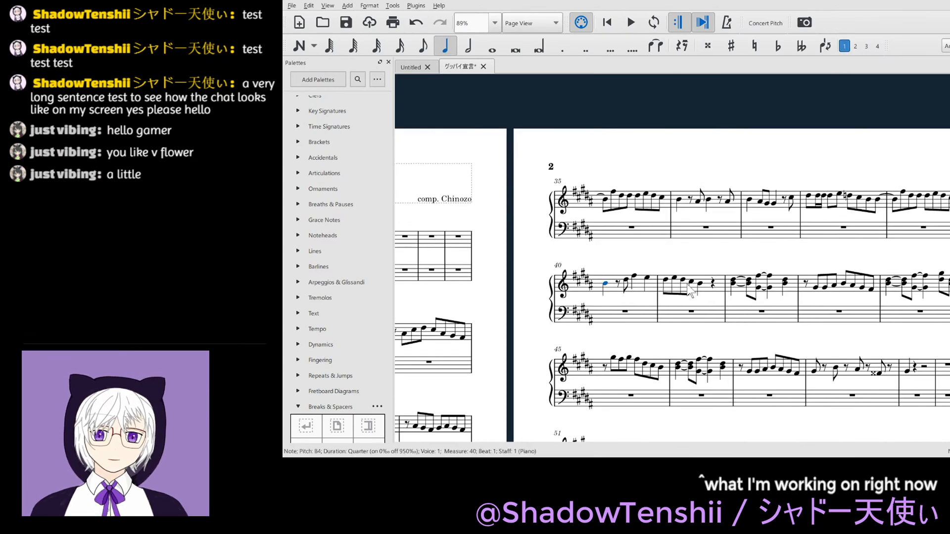
scroll(768, 280, right, 1)
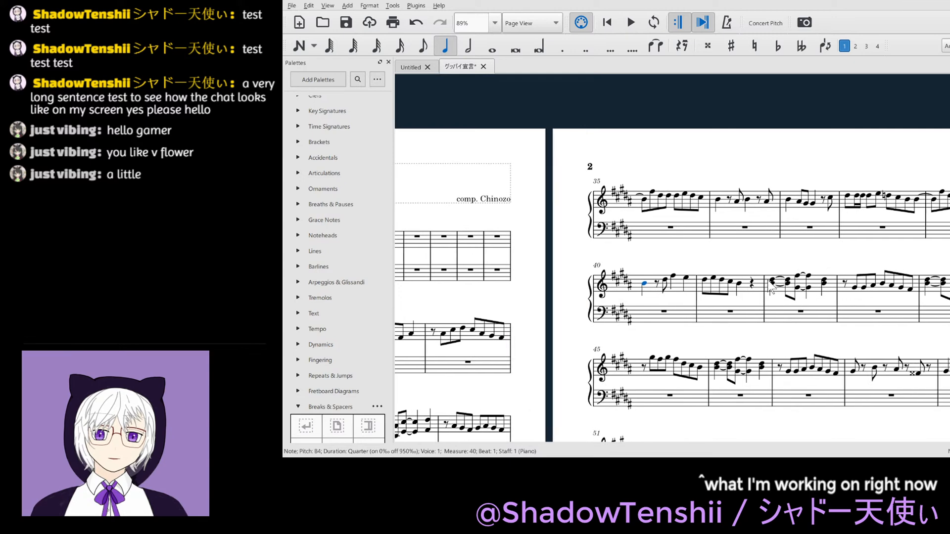
scroll(768, 278, left, 8)
scroll(768, 278, down, 10)
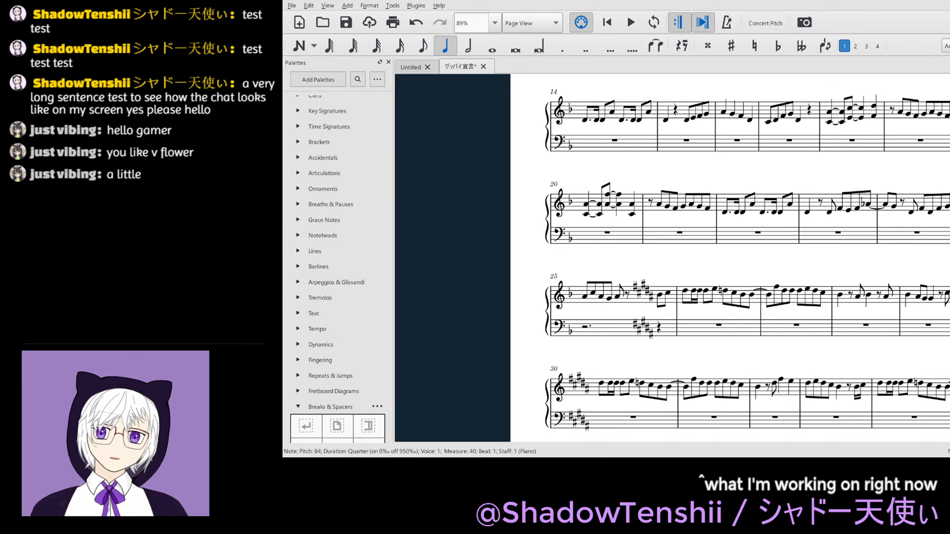
key(ctrl+s)
- Play back the five-sharp section from beat 4 of measure 25
click(659, 295)
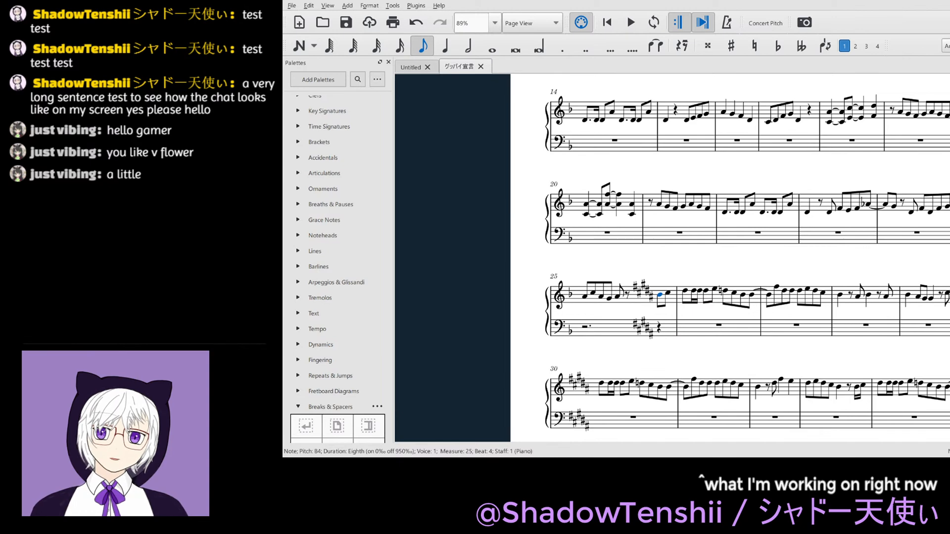
key(space)
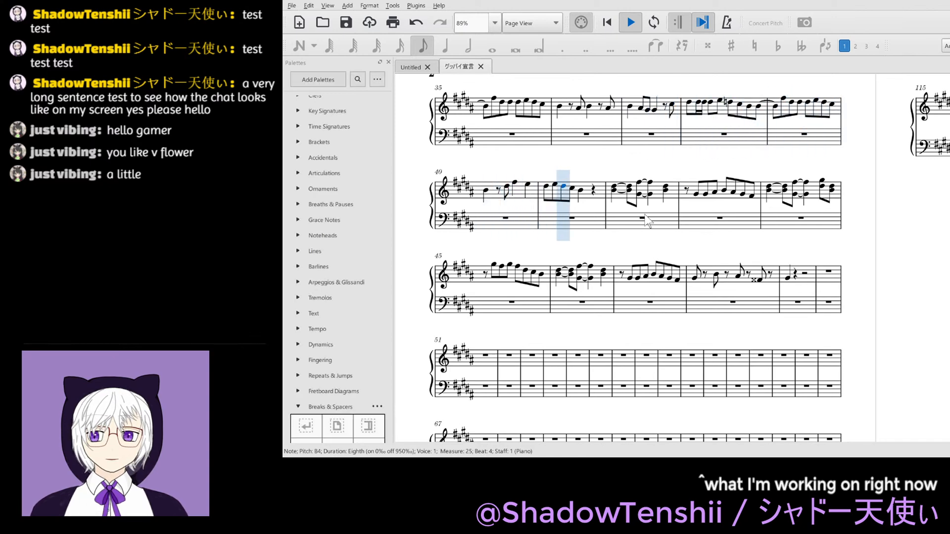
key(space)
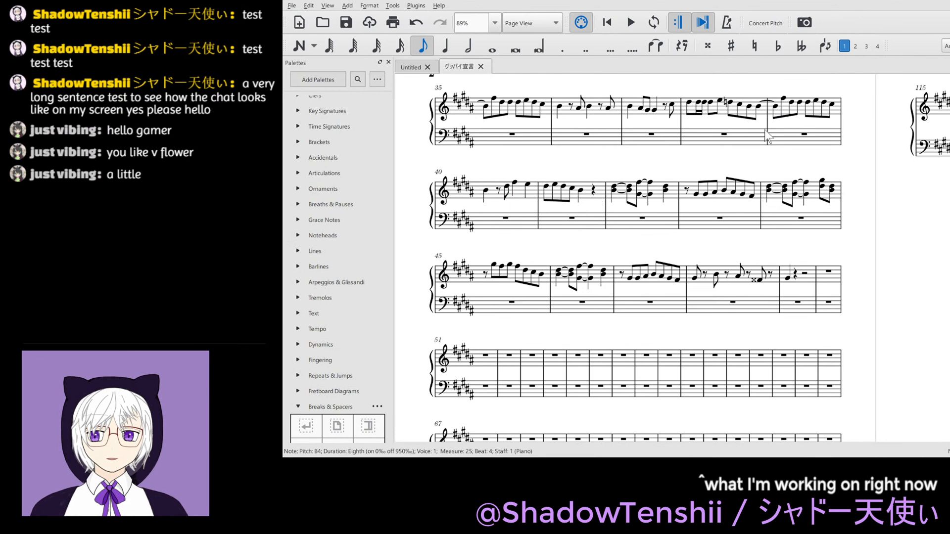
- Raise the note on beat 3.5 of treble measure 39 to G♯5 and save the score
click(815, 100)
key(Up)
key(Up)
key(Up)
key(Up)
key(ctrl+s)
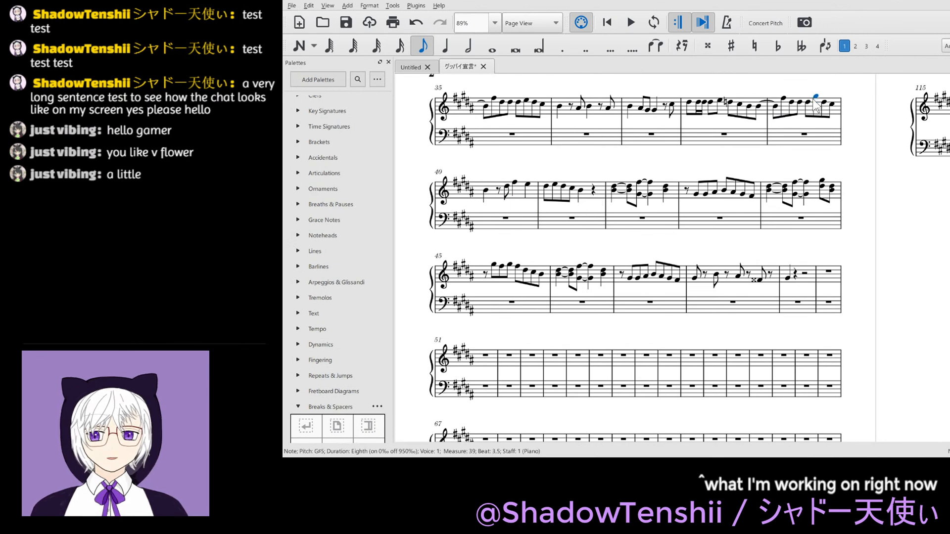
- Play back the melody from beat 4.5 of treble measure 37 to the end of measure 48
click(672, 105)
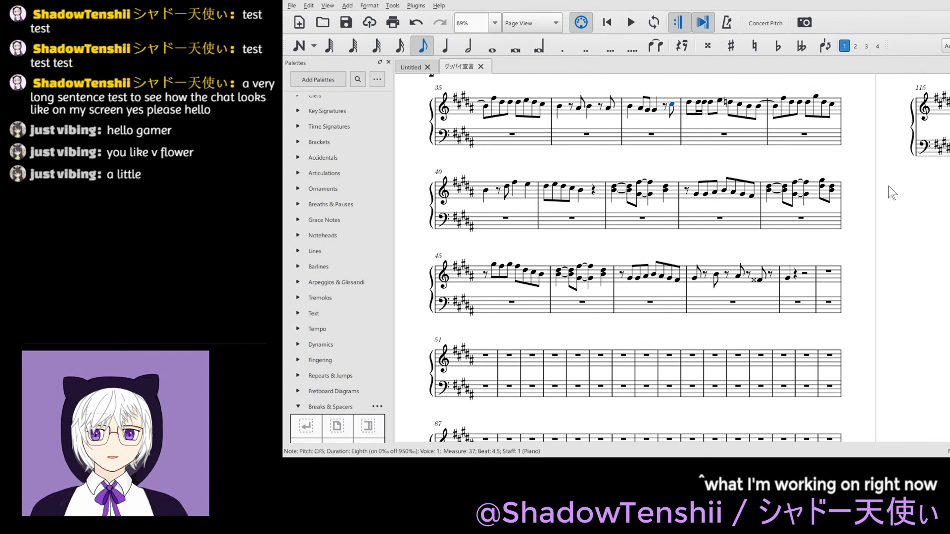
key(space)
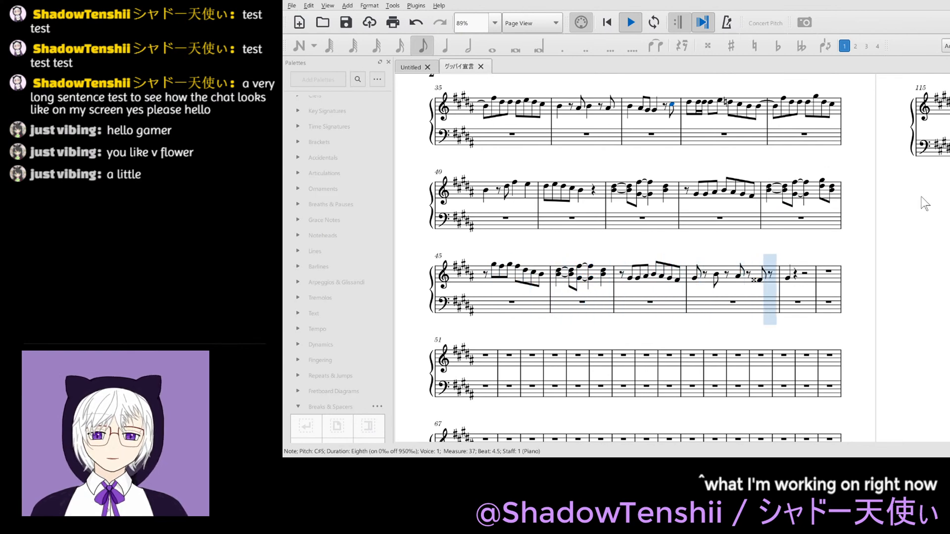
key(space)
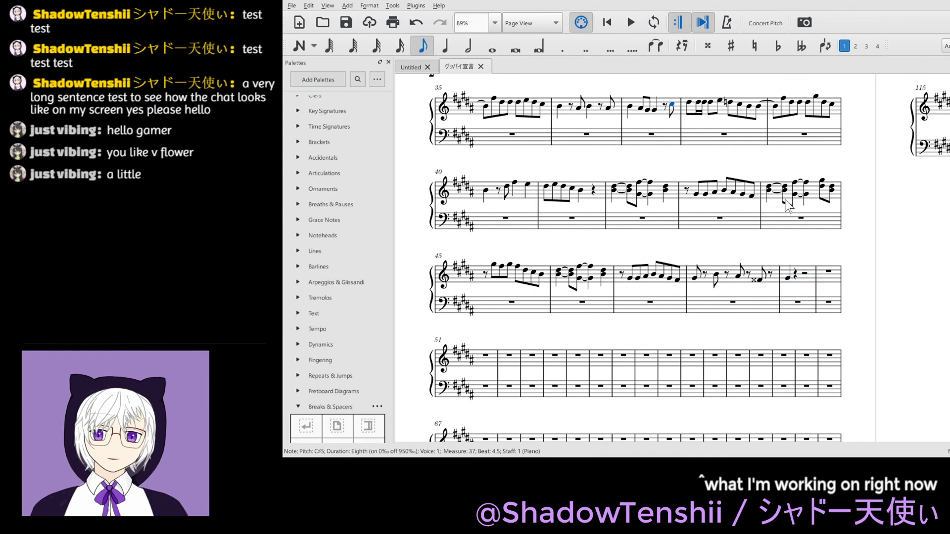
- Play back the opening verse melody from beat 3.5 of treble measure 9
scroll(787, 205, up, 3)
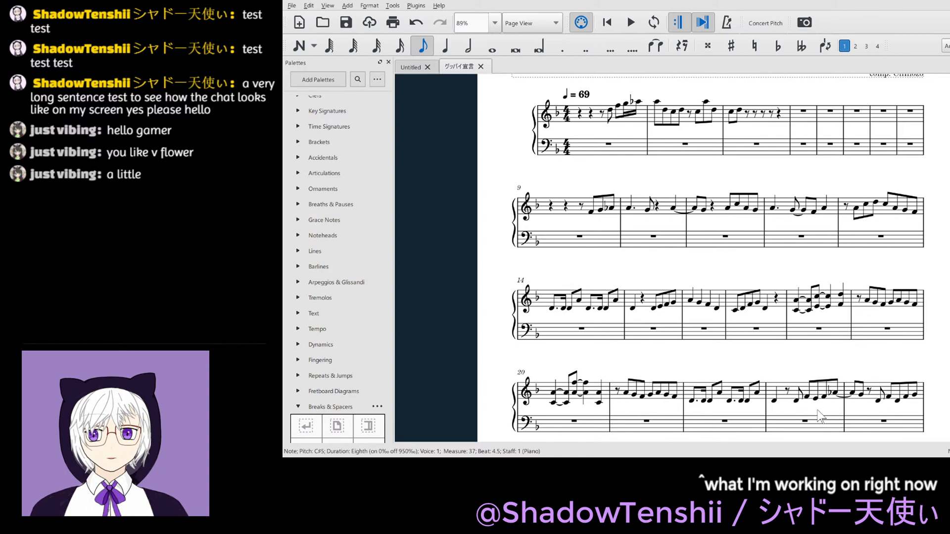
click(591, 214)
key(space)
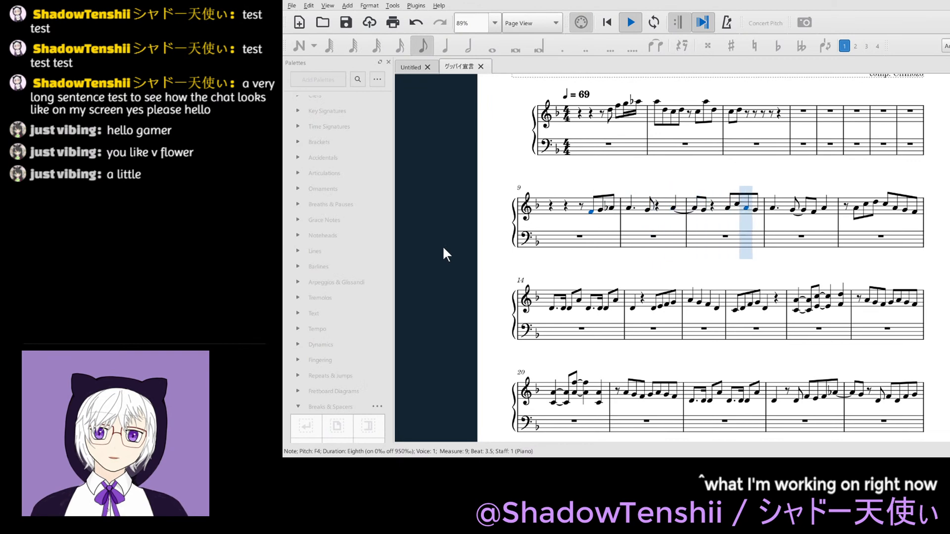
key(space)
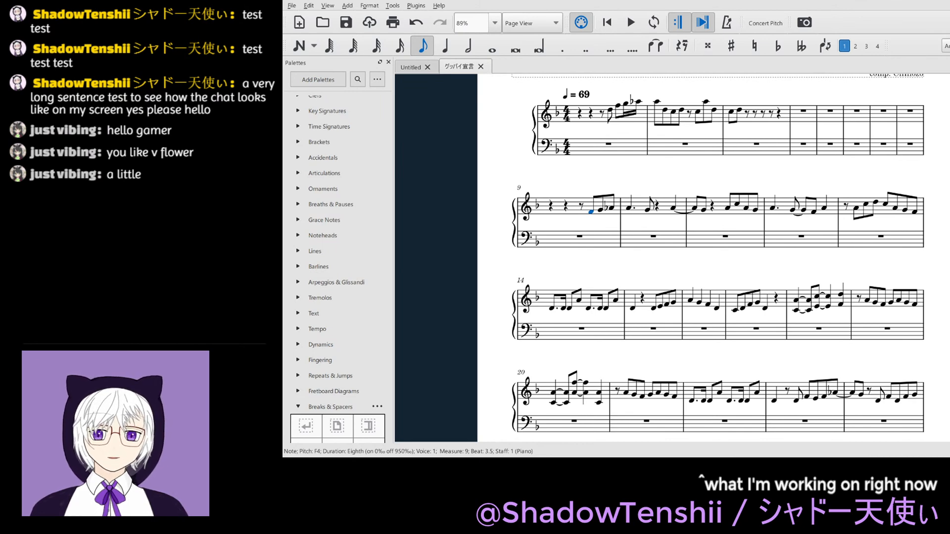
key(Escape)
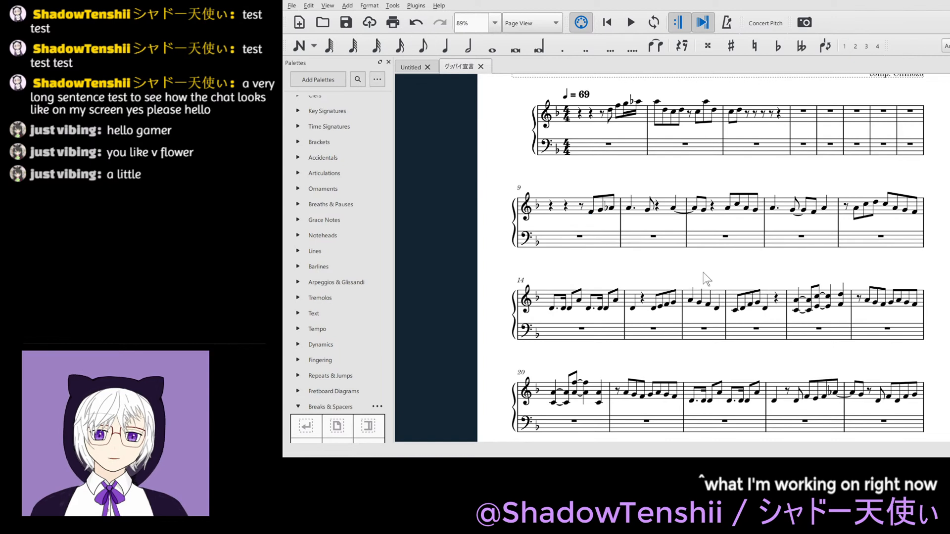
- Divide the full-measure rest in bass measure 10 into quarter, eighth, quarter, eighth and quarter rests
click(649, 237)
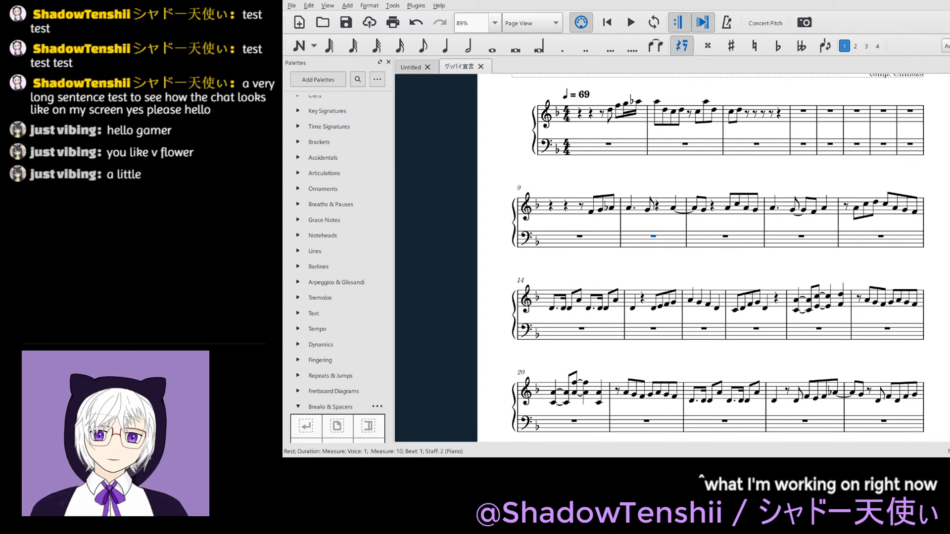
click(672, 265)
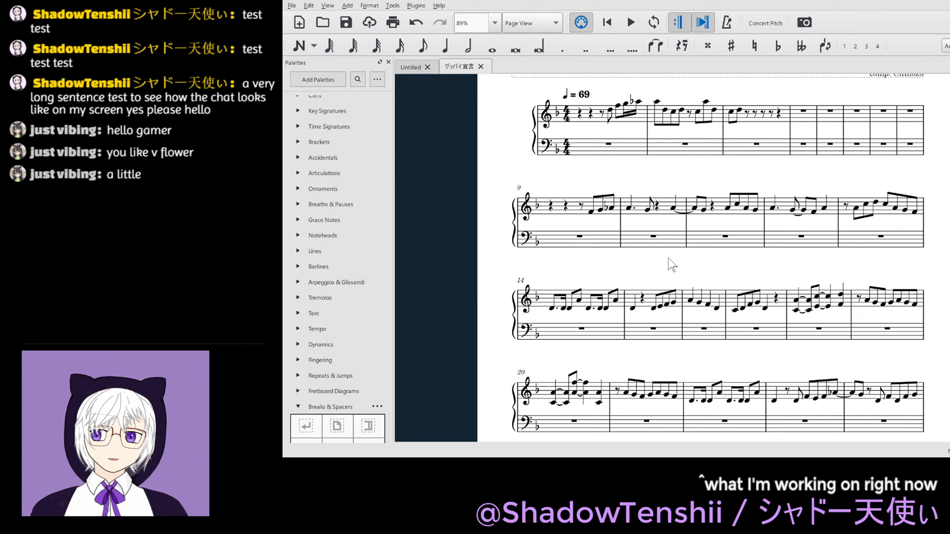
click(654, 238)
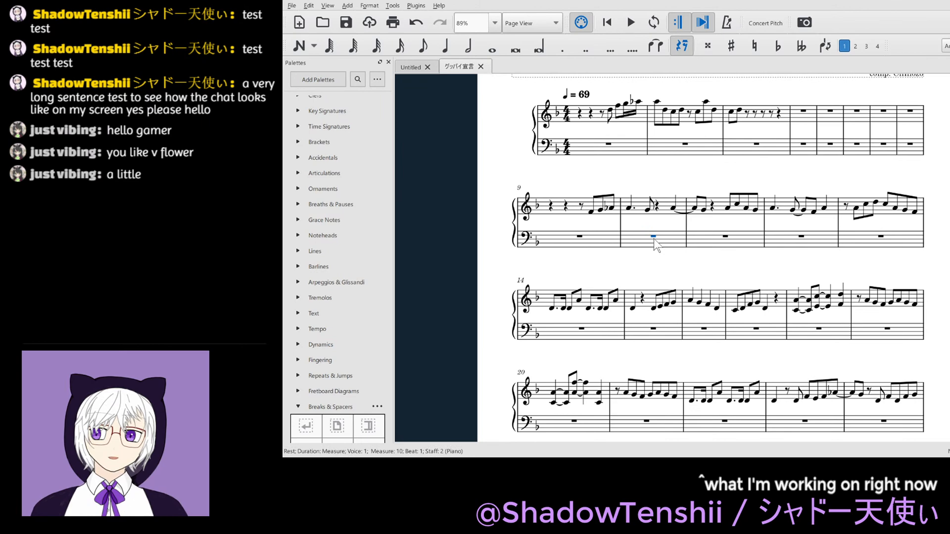
key(5)
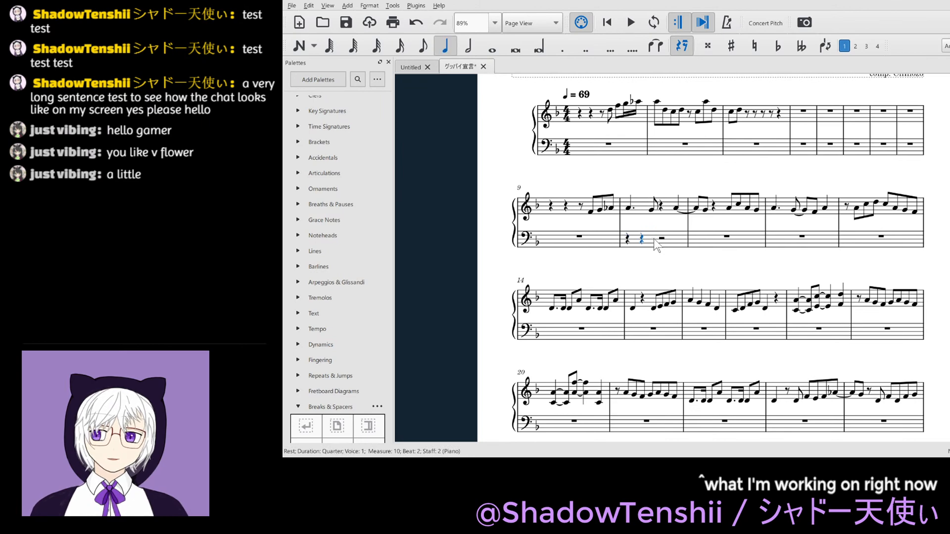
key(4)
key(Right)
key(5)
key(Right)
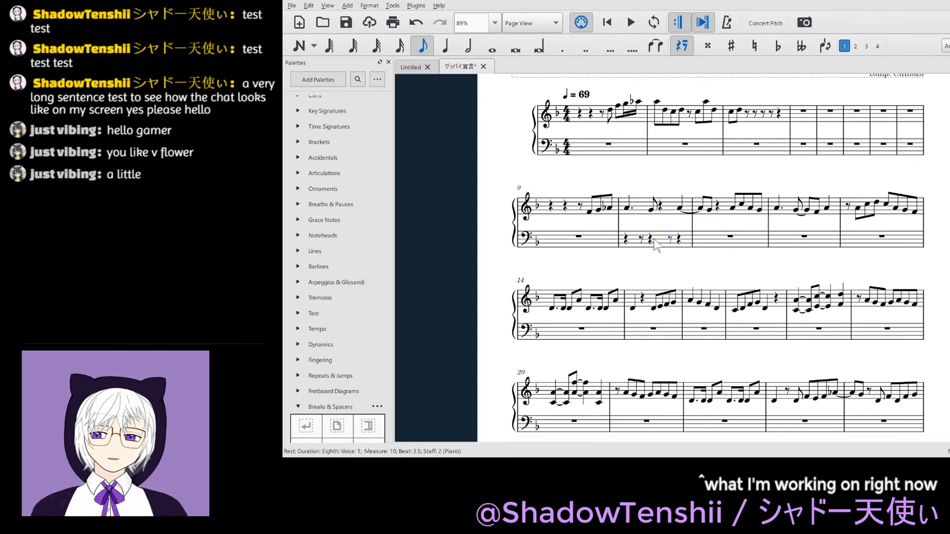
- Divide the full-measure rest in bass measure 11 into two eighth rests followed by three quarter rests
key(Right)
key(Right)
key(Right)
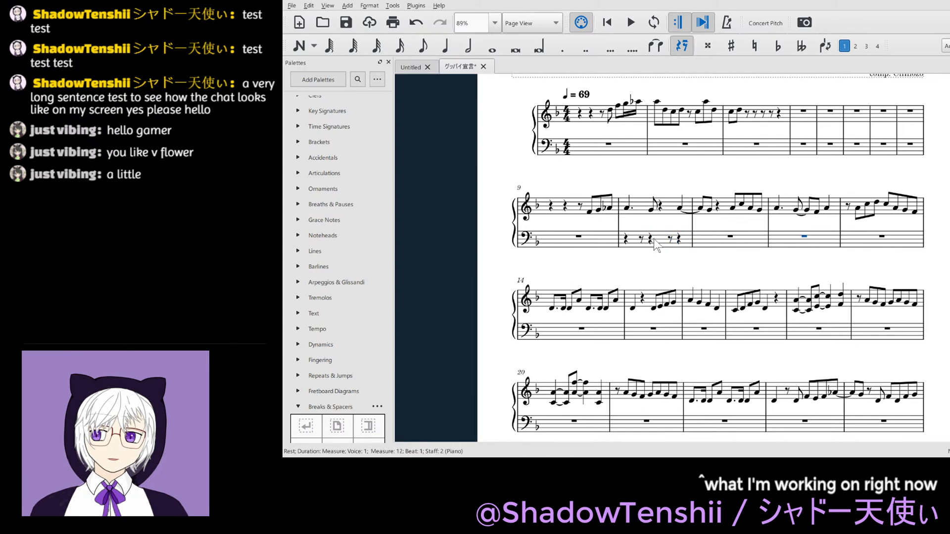
key(4)
key(Right)
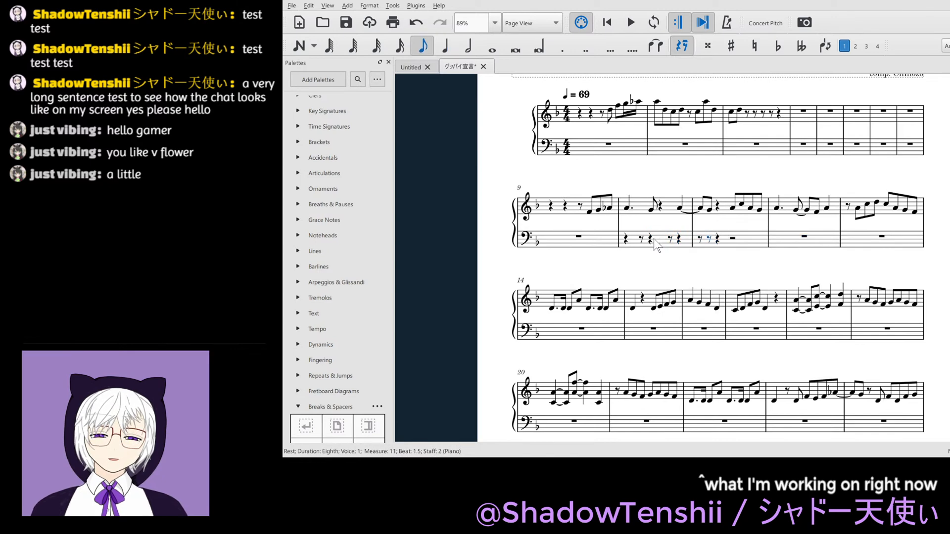
key(Right)
key(Right)
key(5)
key(Right)
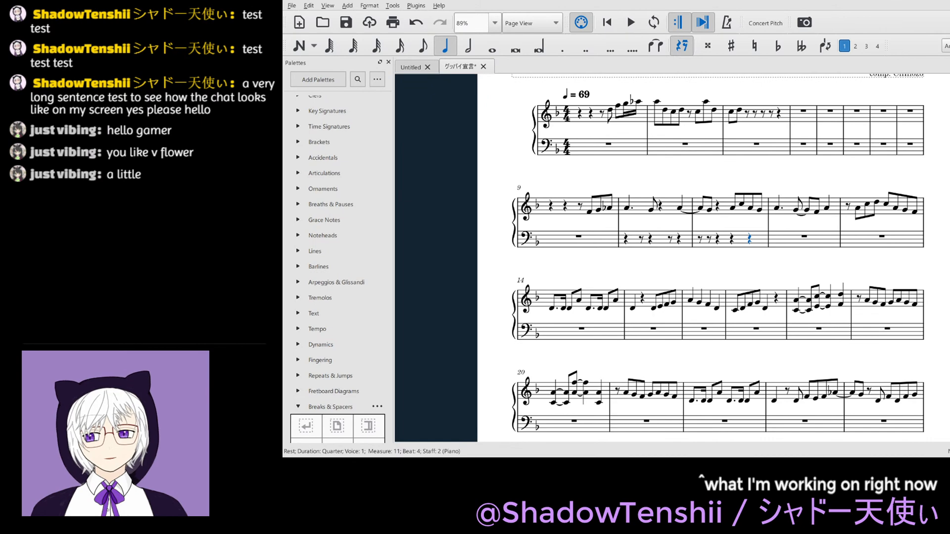
- Enter an A3–D4–F4 chord on beat 1 of bass measure 10 and shorten it to an eighth note
click(626, 239)
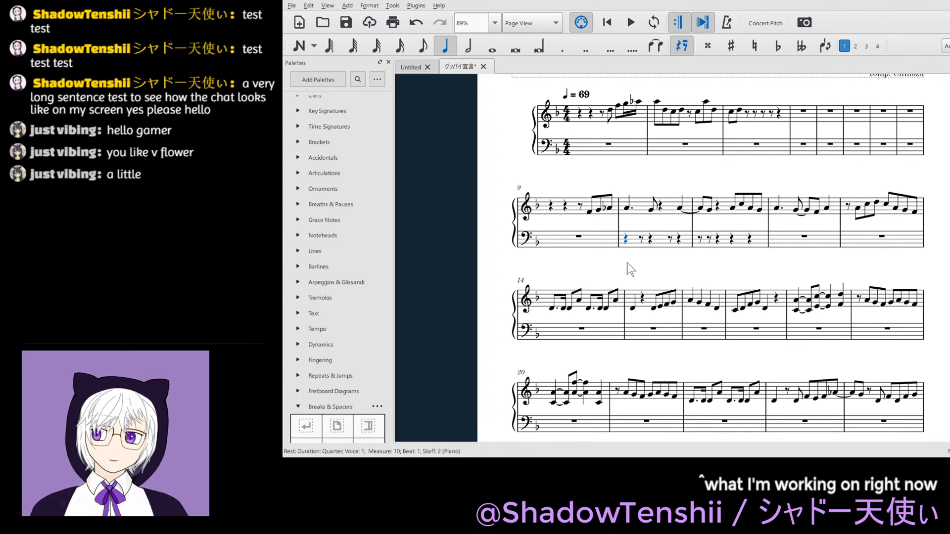
key(n)
key(a)
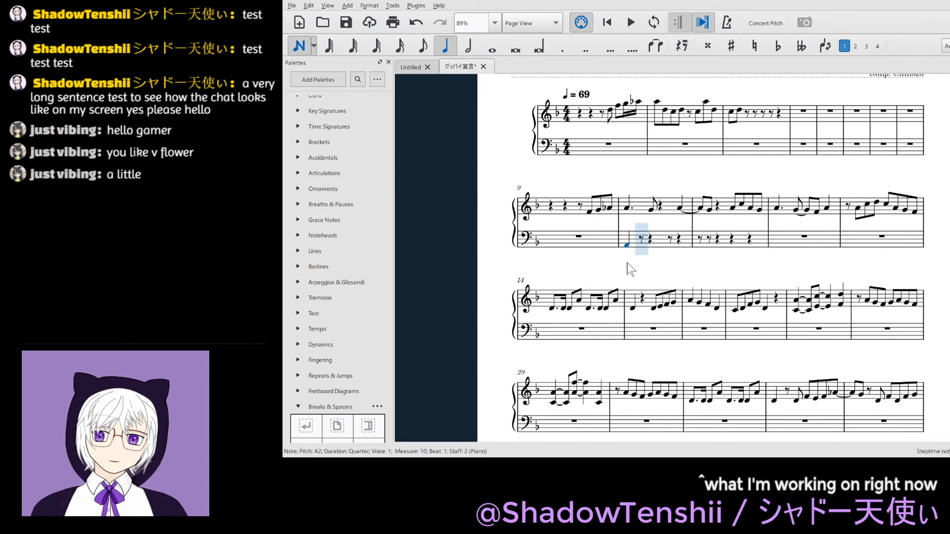
key(ctrl+Up)
key(shift+d)
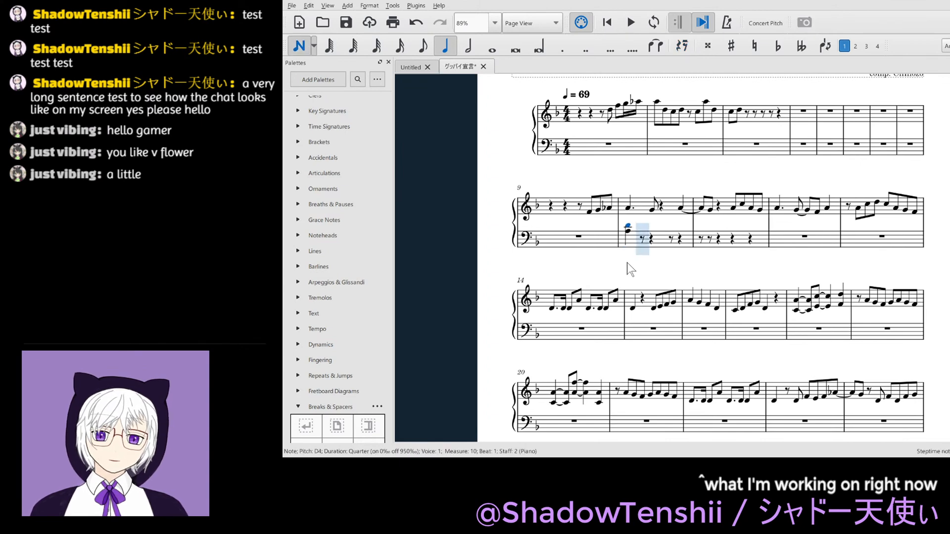
key(shift+f)
key(Escape)
key(4)
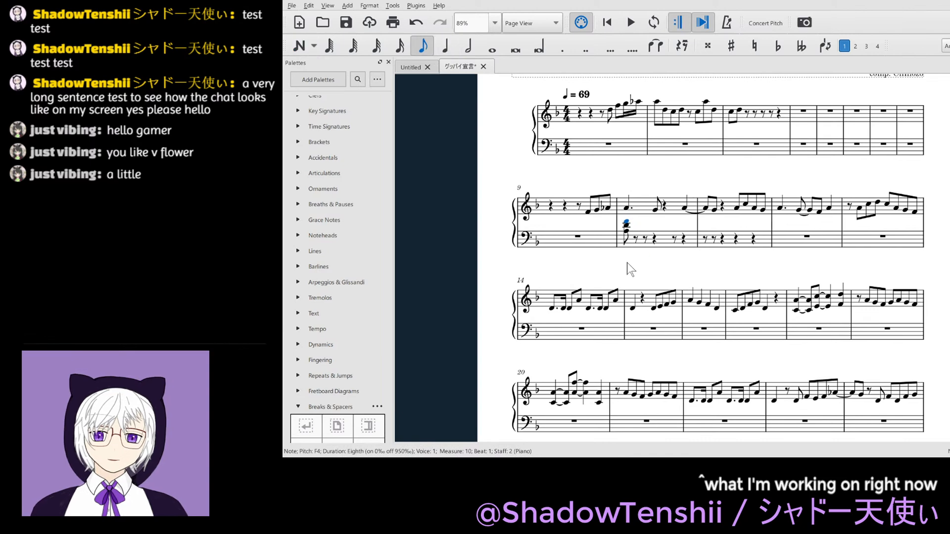
- Enter a quarter-note A3–C4–E4 chord on beat 2.5 of bass measure 10
key(Right)
key(Right)
key(Right)
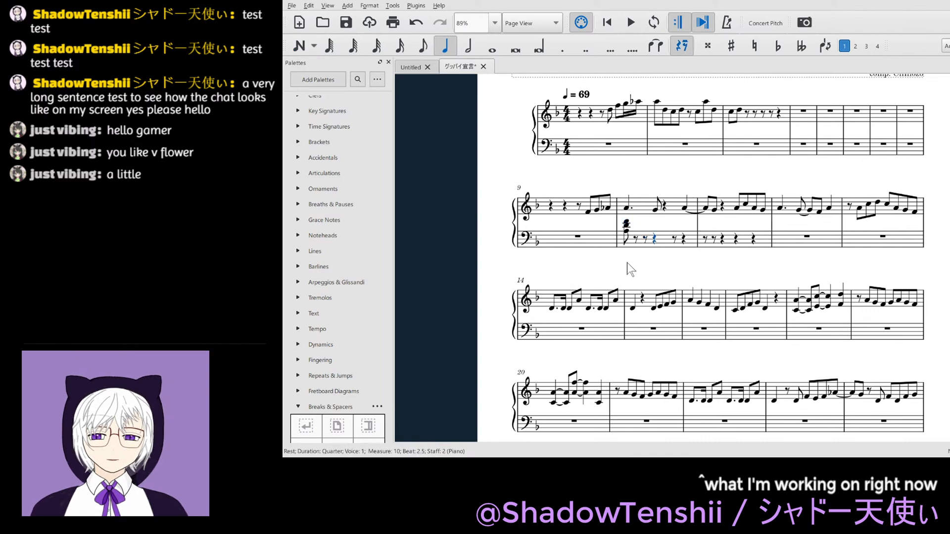
key(n)
key(a)
key(shift+c)
key(shift+e)
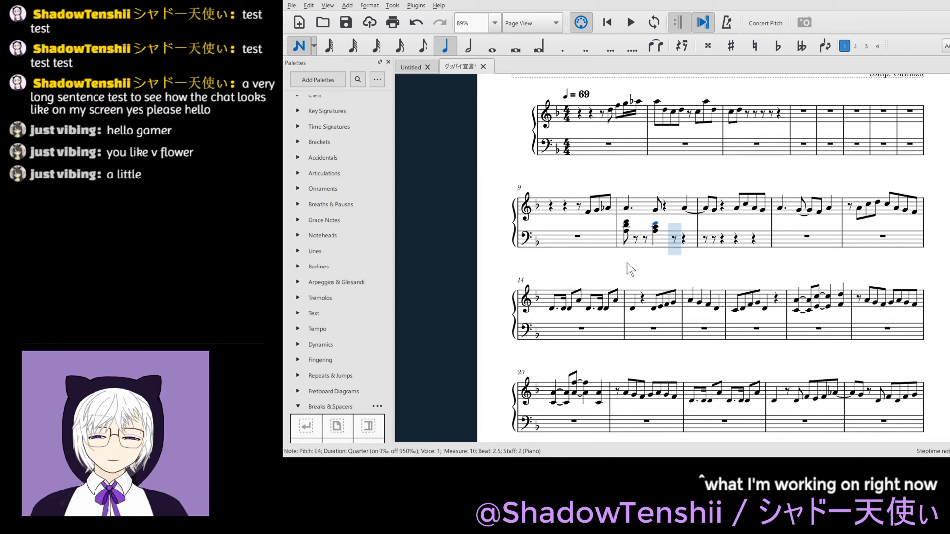
- Enter a quarter-note A3–C4–F4 chord on beat 4 of bass measure 10 and leave note input
key(a)
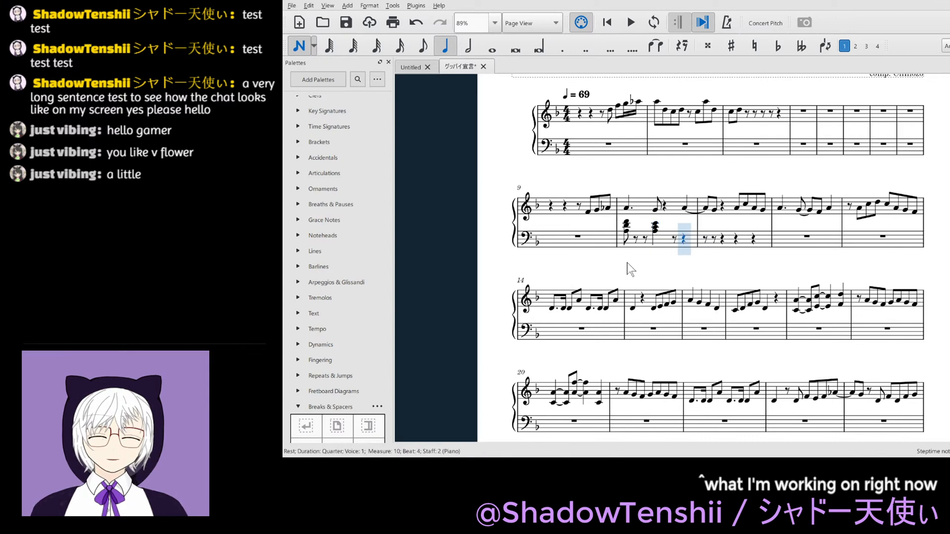
key(shift+c)
key(shift+e)
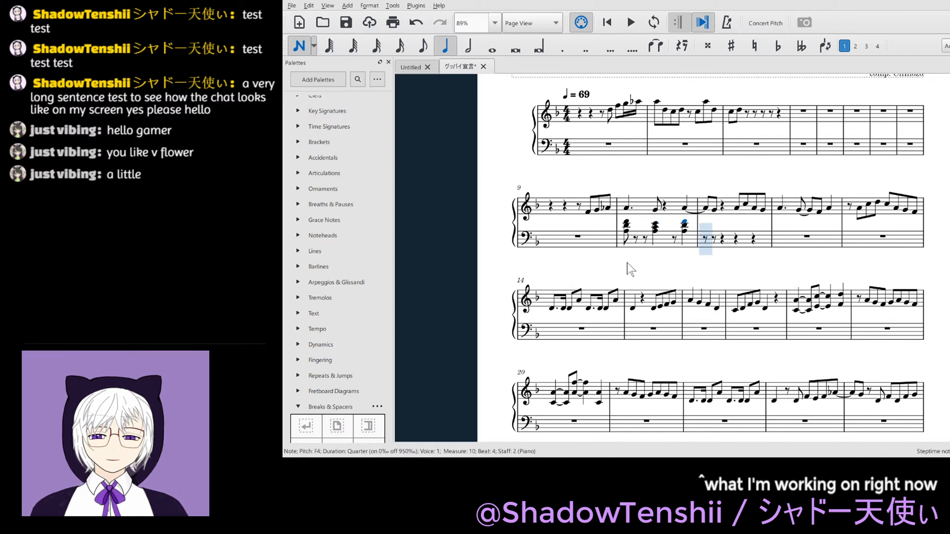
key(Right)
key(Right)
key(Escape)
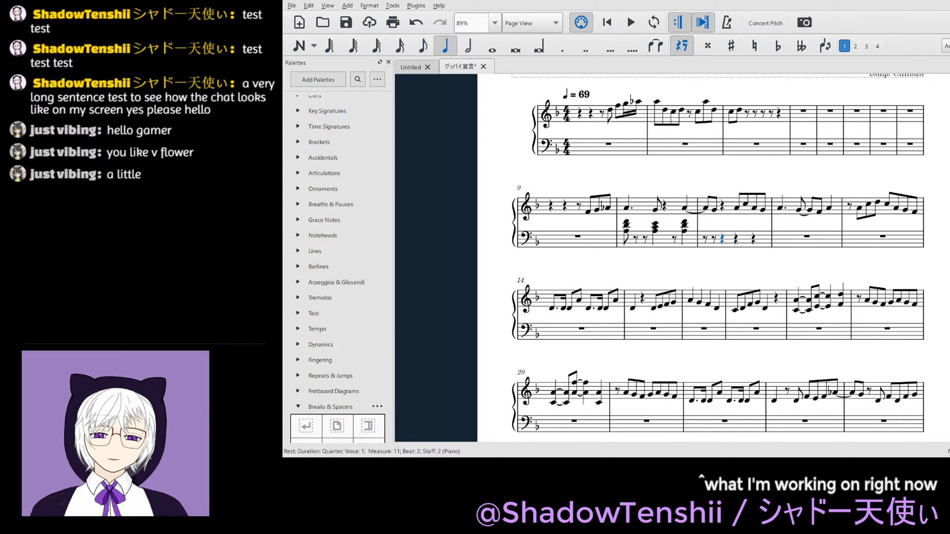
- Lower the bottom note of the beat 2.5 chord in bass measure 10 to G3, and shorten the chords on beats 2.5 and 4 to eighths
click(702, 223)
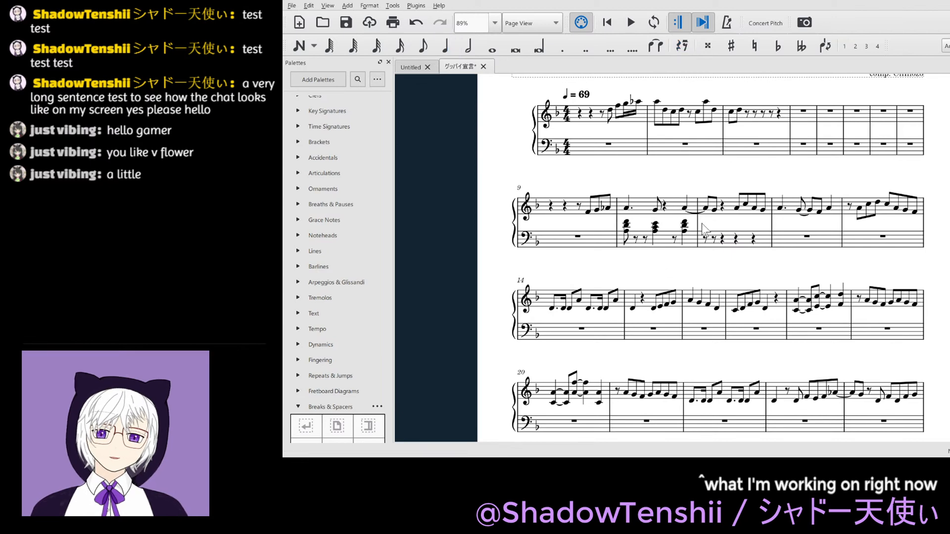
click(684, 226)
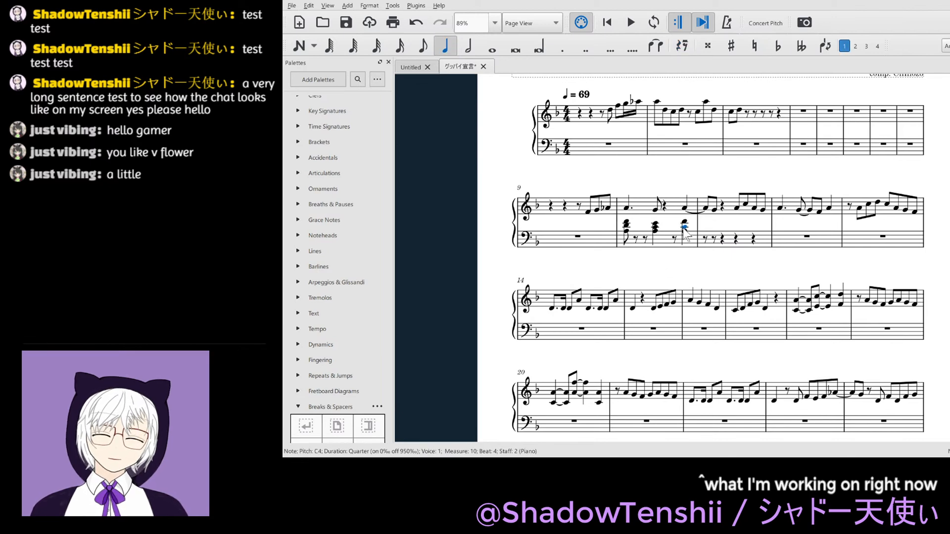
click(655, 231)
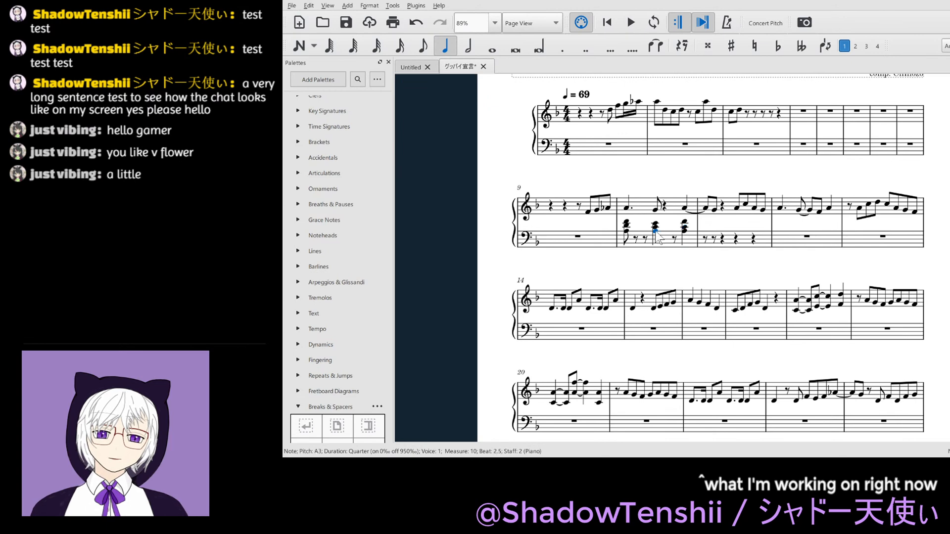
key(Down)
key(Down)
key(4)
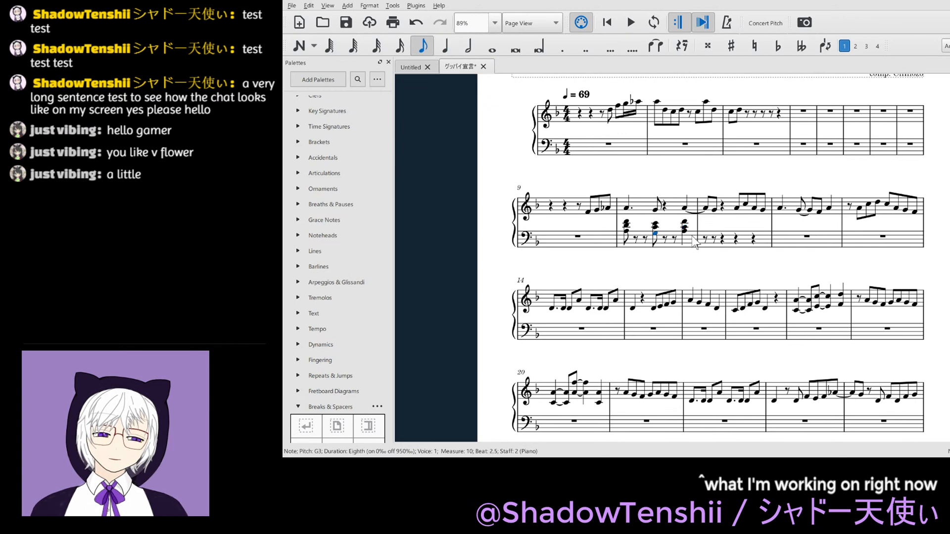
key(Right)
key(4)
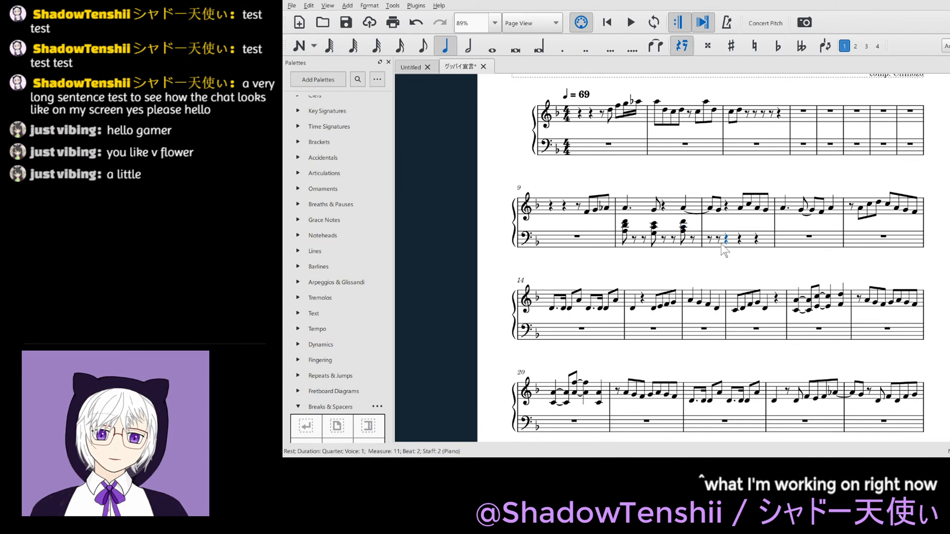
- Enter an eighth-note A3–C4–F4 chord on beat 1.5 of bass measure 11
click(717, 240)
key(n)
key(a)
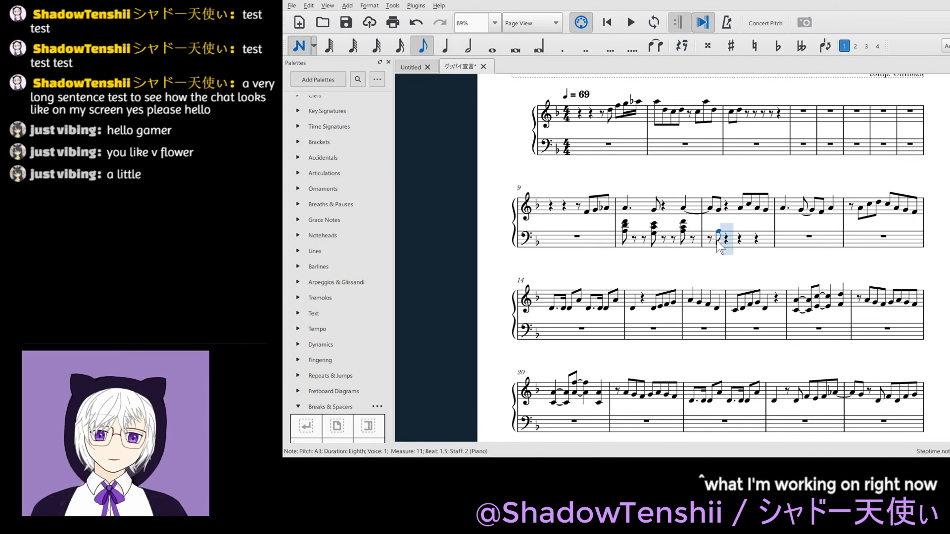
key(shift+c)
key(shift+f)
key(Escape)
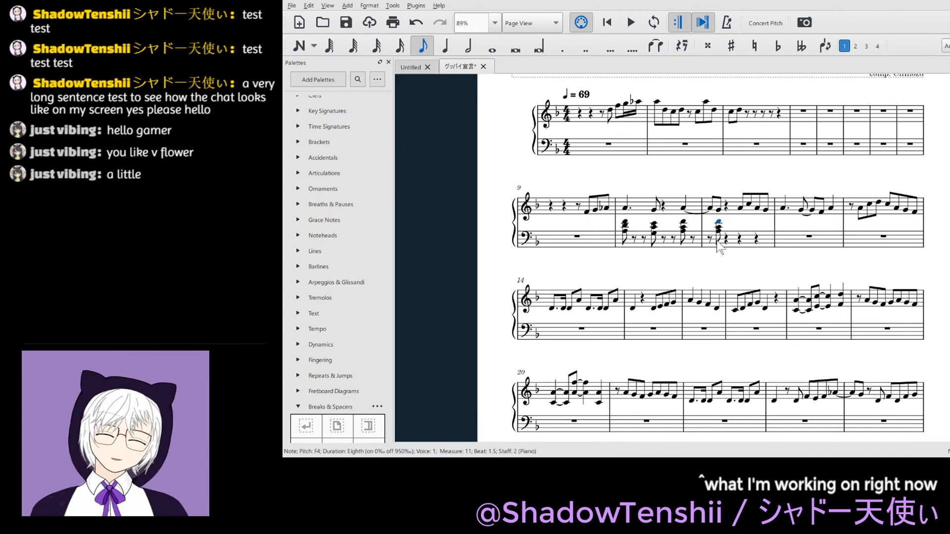
- Play back the melody with the new bass chords from beat 1 of measure 10
click(740, 240)
click(625, 232)
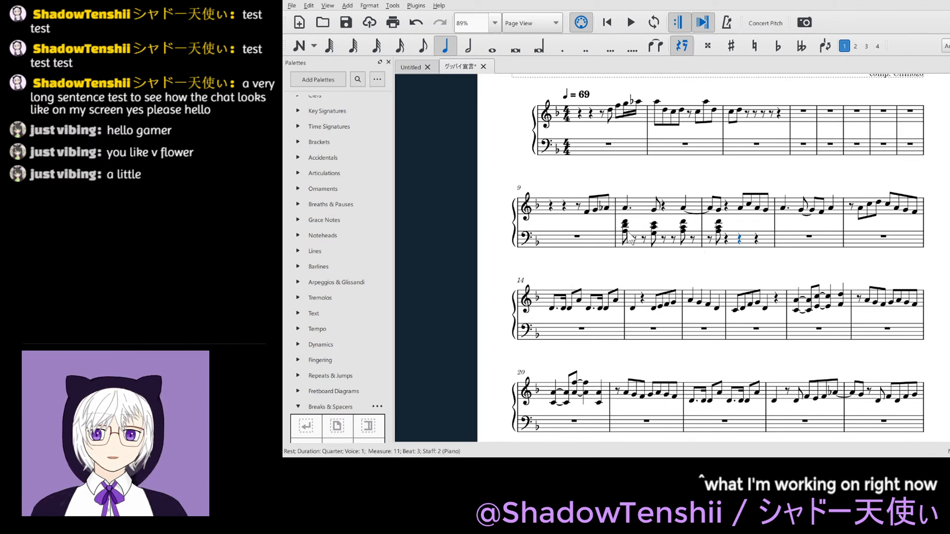
key(space)
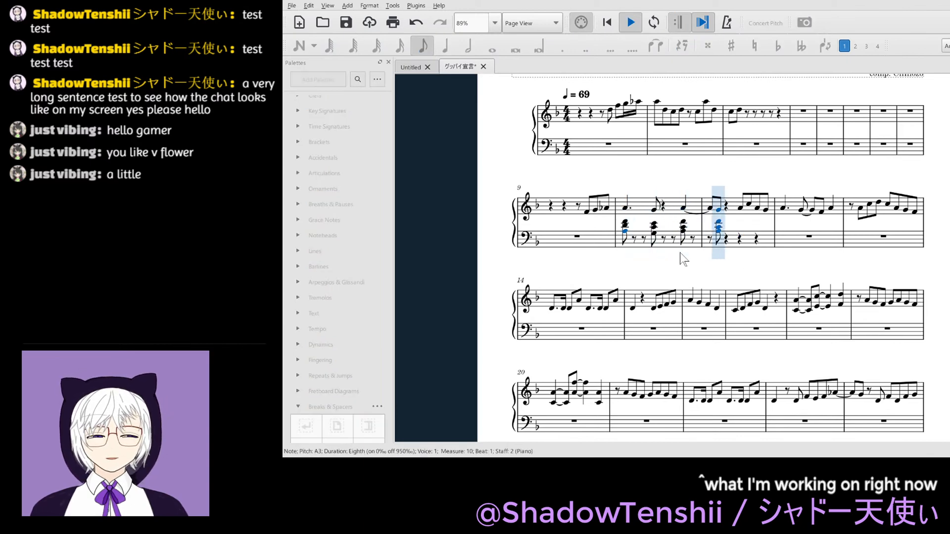
key(space)
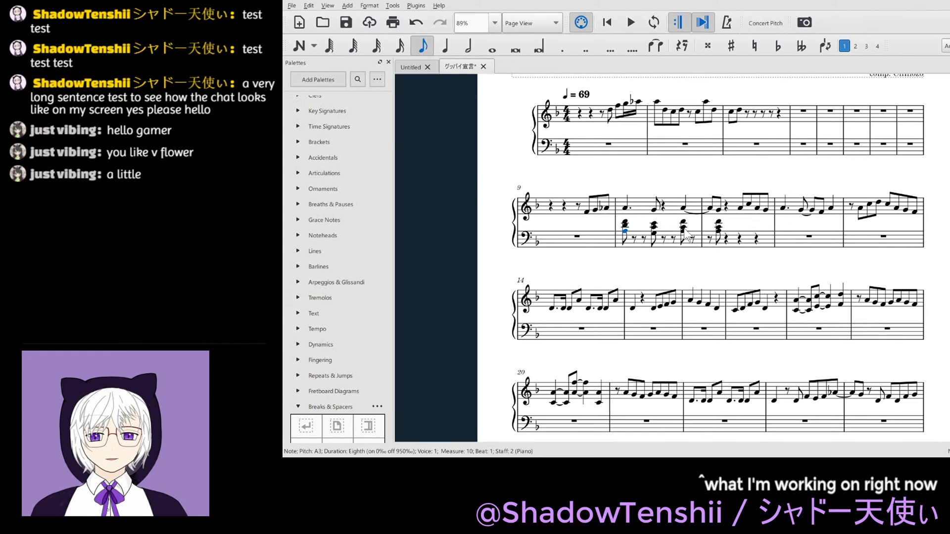
- Raise the middle notes of the bass chords on measure 10 beat 4 and measure 11 beat 1.5 to D4, and play back from measure 10
click(684, 228)
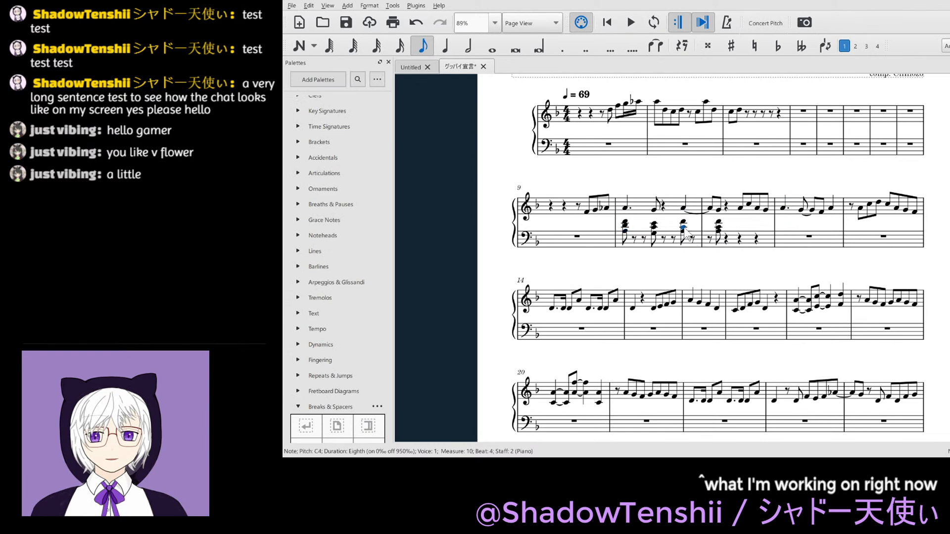
click(720, 228)
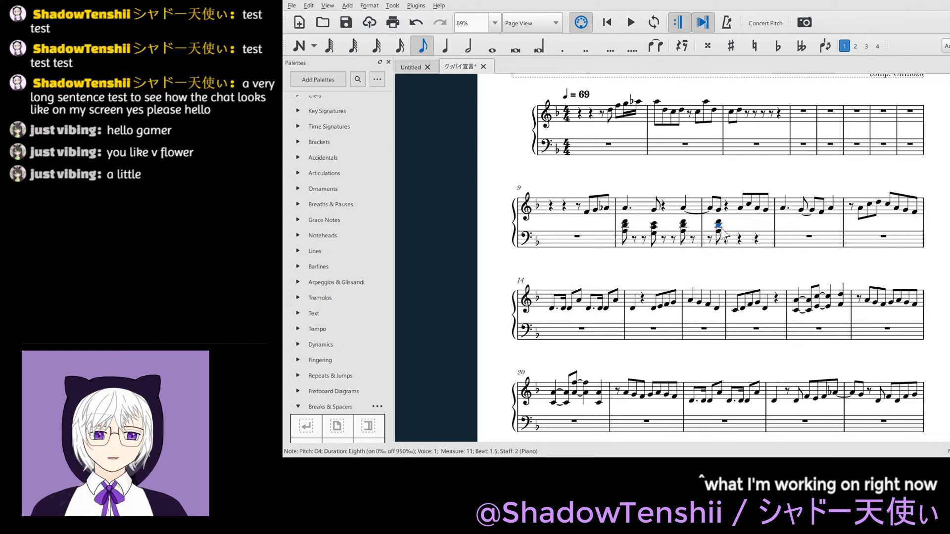
click(625, 230)
key(space)
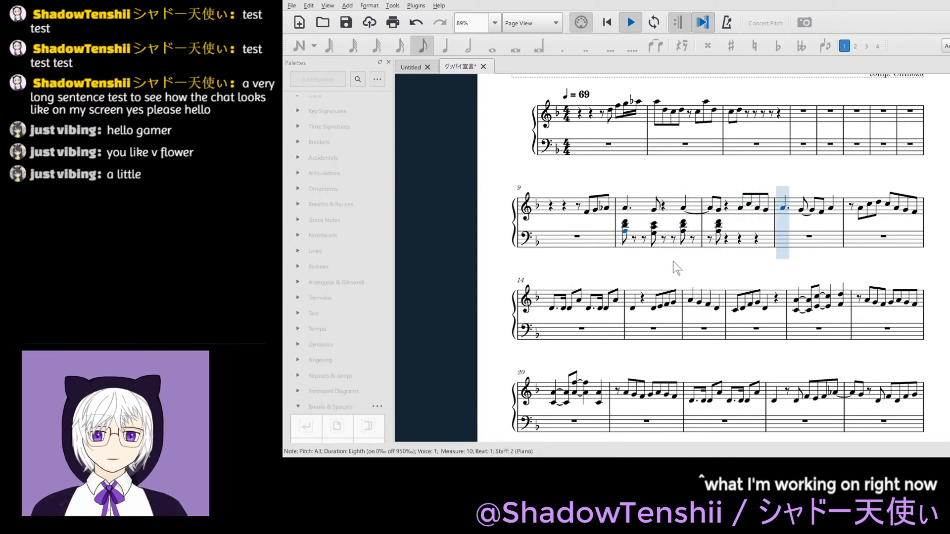
key(space)
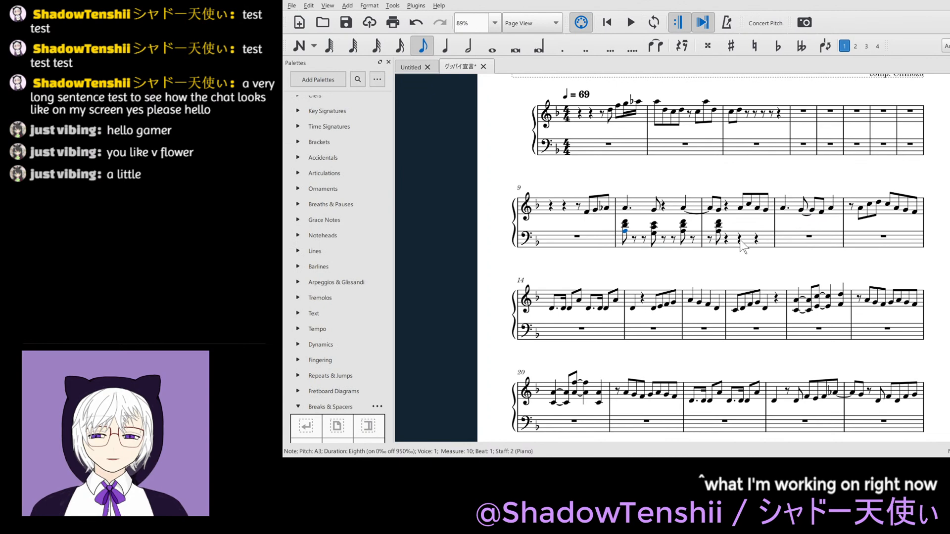
- Enter an eighth-note A3–D4–F4 chord on beat 3 of bass measure 11
click(741, 241)
key(4)
key(n)
key(a)
key(shift+d)
key(shift+f)
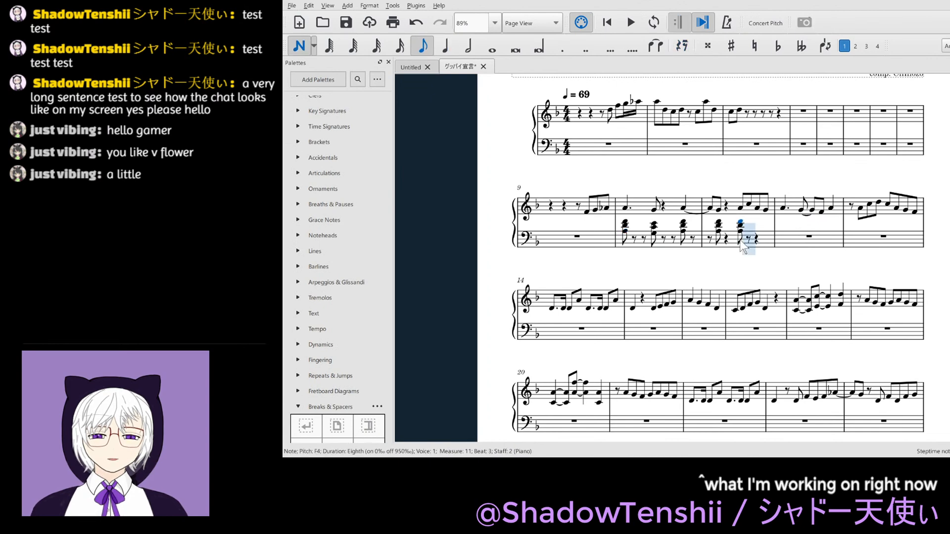
- Enter an eighth-note A3–D4–F4 chord on beat 4 of bass measure 11, leave note input and save the score
key(Right)
key(Right)
key(Right)
key(Left)
key(e)
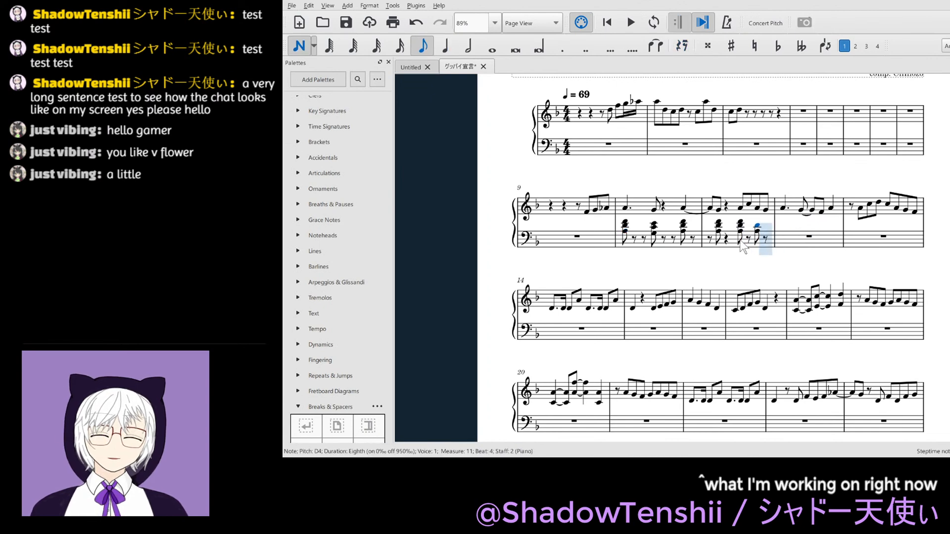
key(Up)
key(Escape)
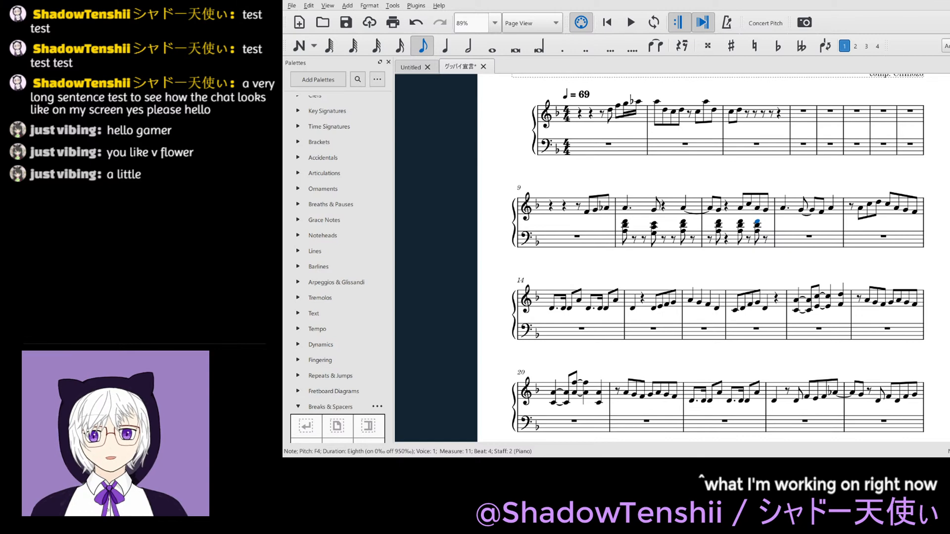
key(ctrl+s)
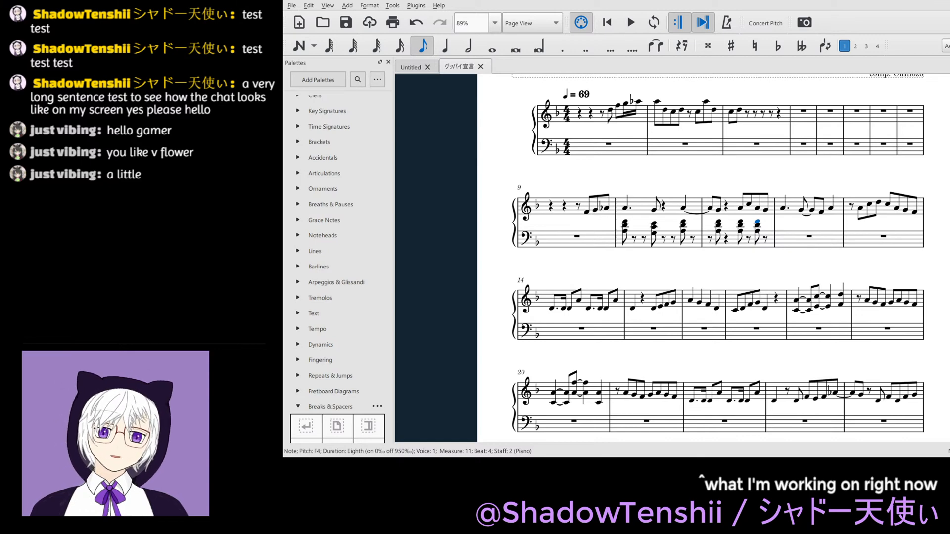
- Lower the top two notes of the beat 1 chord in bass measure 10 an octave to make D3–F3–A3
click(587, 211)
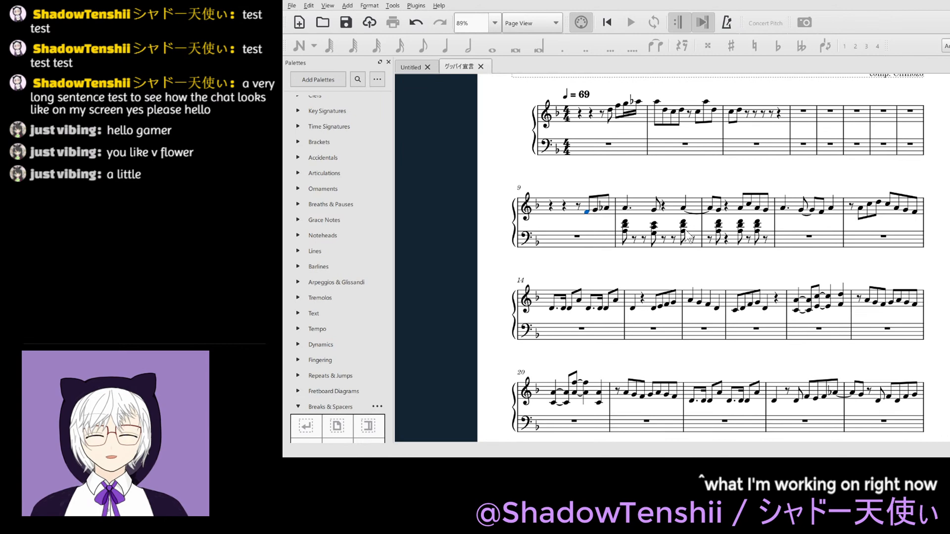
click(625, 223)
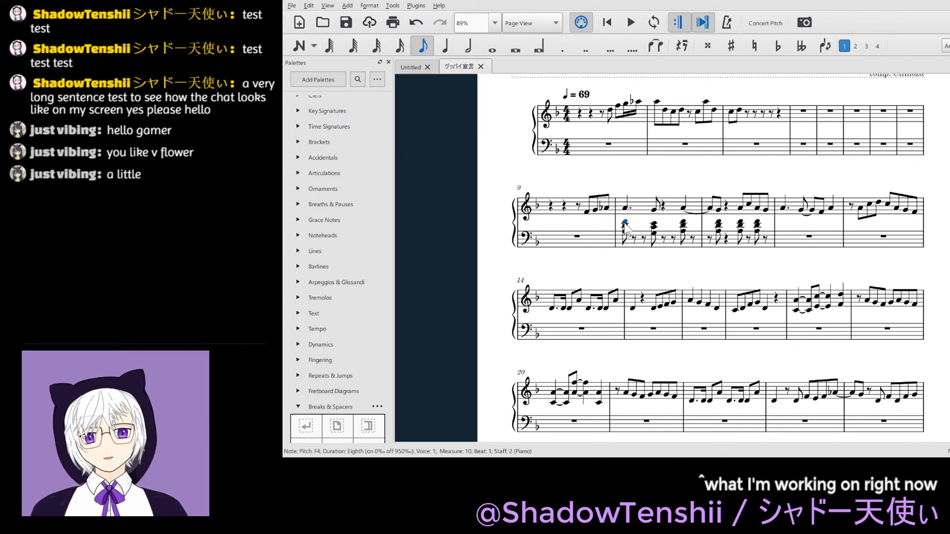
key(ctrl+Down)
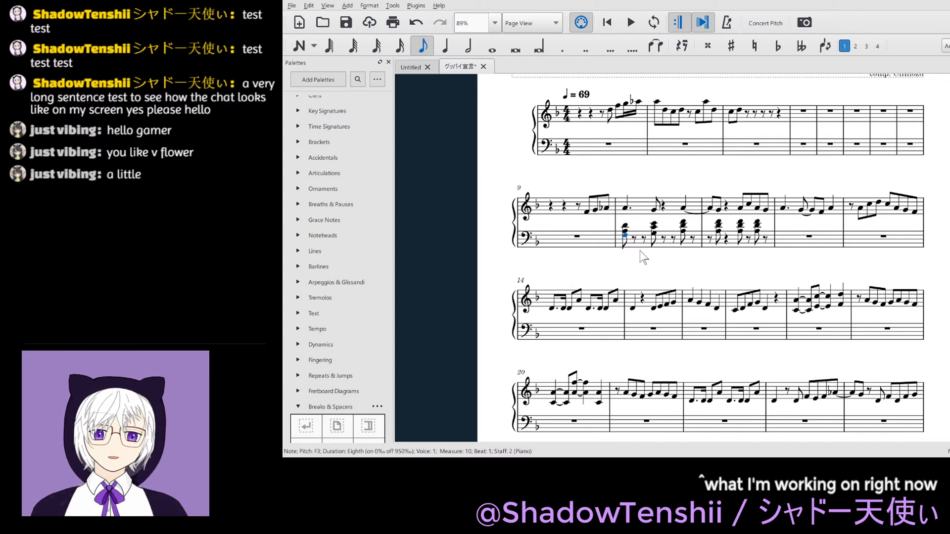
key(Down)
key(Down)
key(Down)
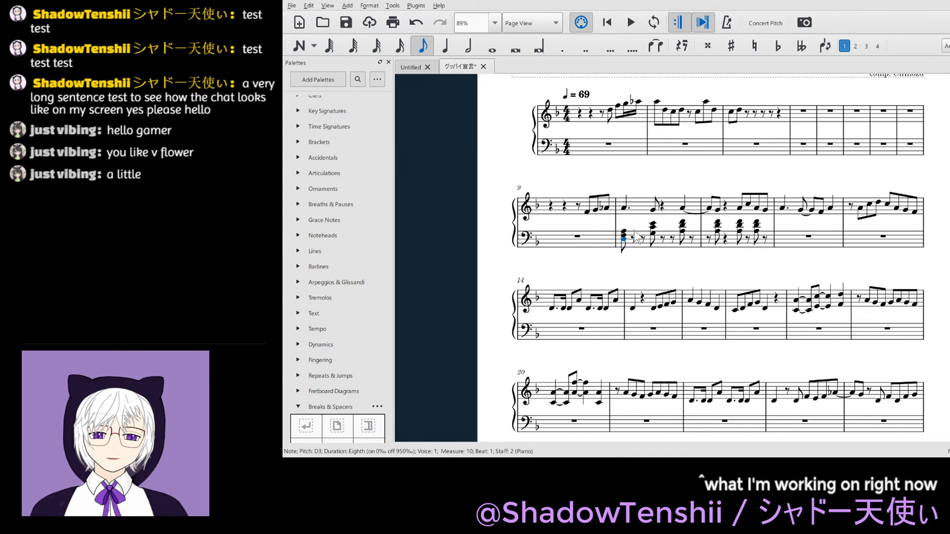
key(Escape)
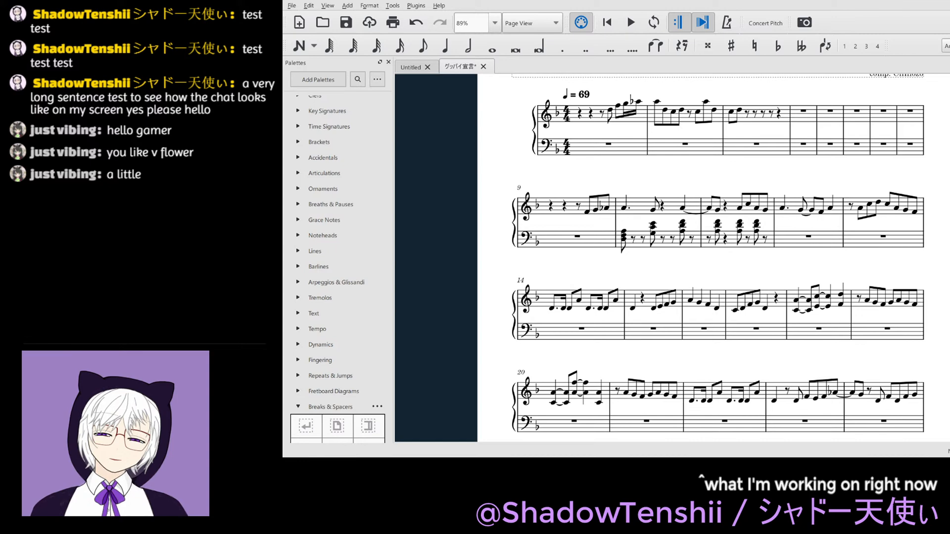
- Lower the top two notes of the beat 2.5 and beat 4 chords in bass measure 10 an octave, making C3–E3–G3 and D3–F3–A3
click(653, 226)
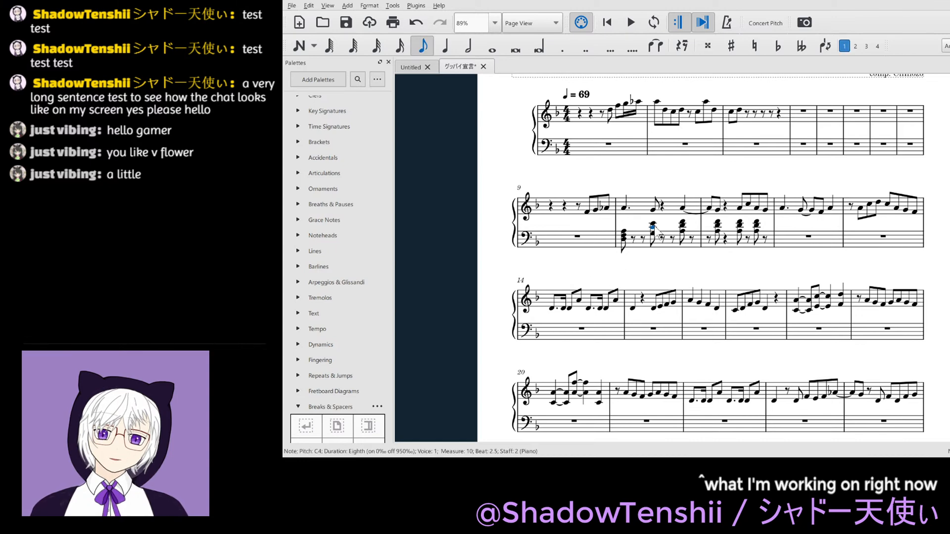
key(alt+Down)
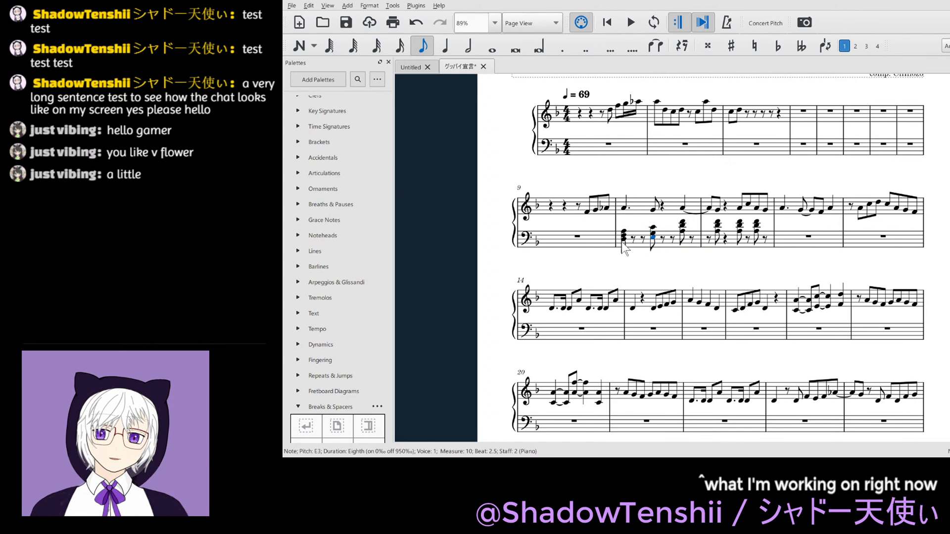
key(alt+Up)
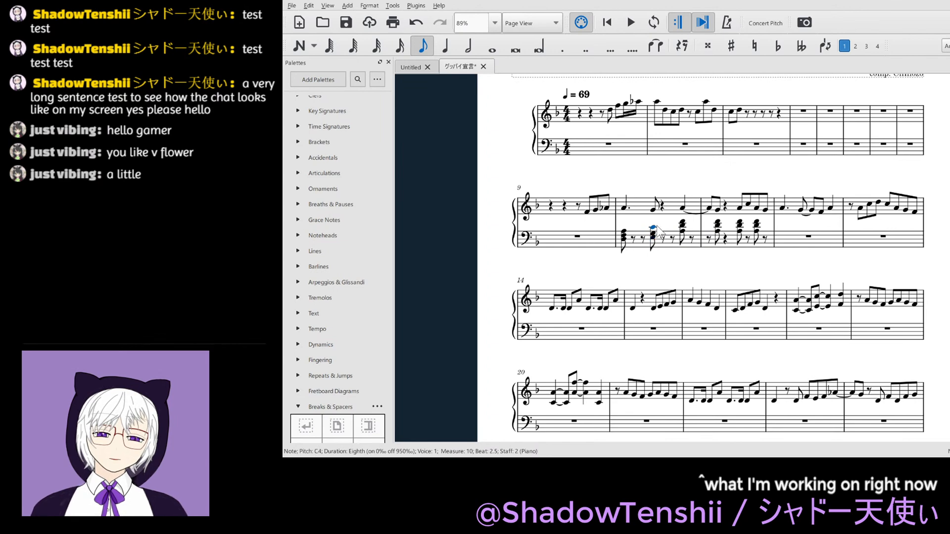
key(ctrl+Down)
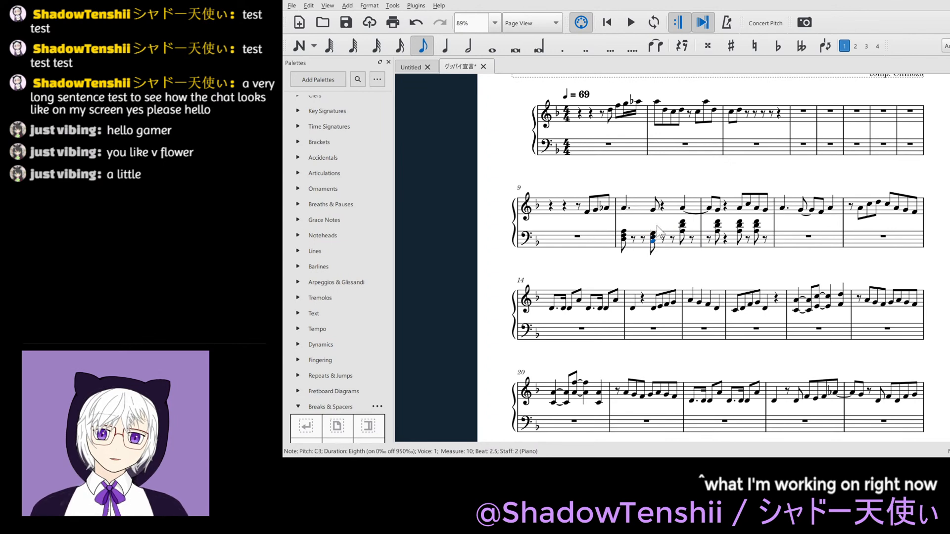
click(683, 222)
key(ctrl+Down)
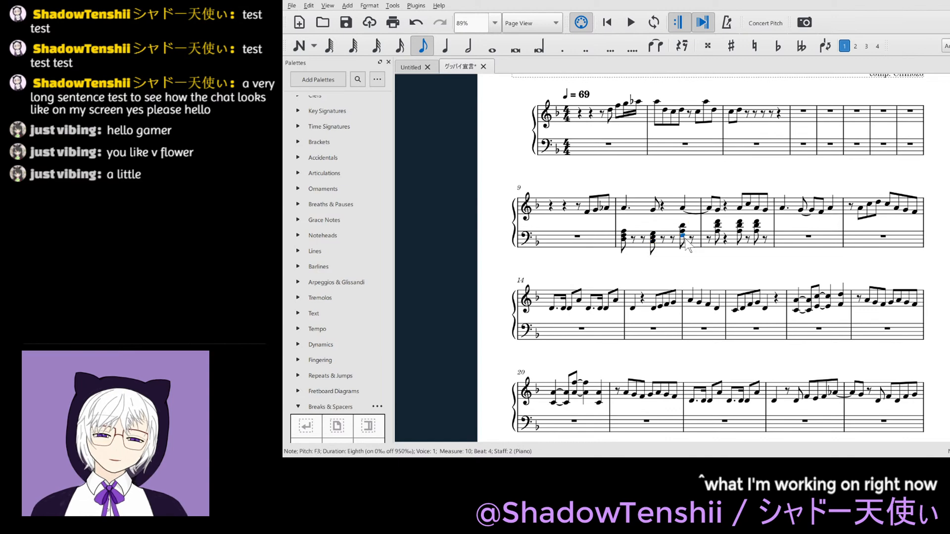
click(682, 227)
key(ctrl+Down)
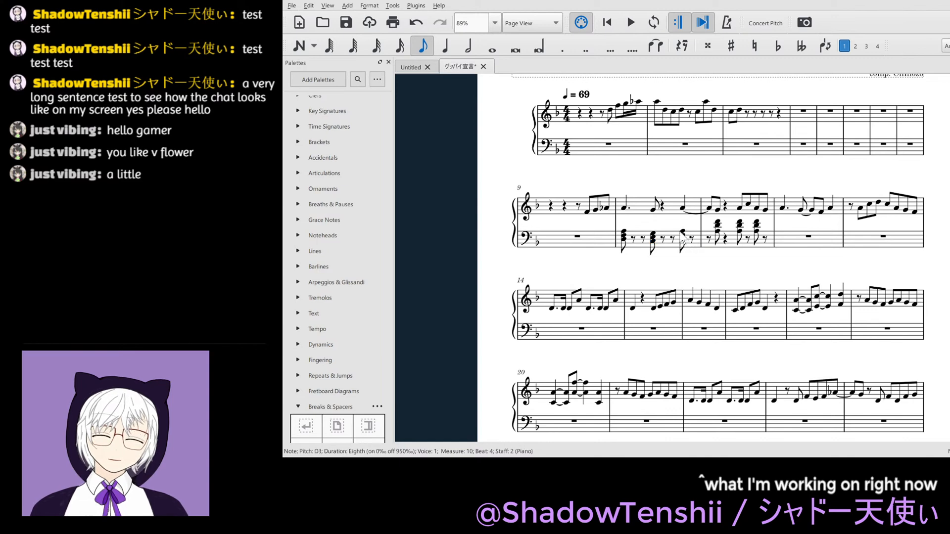
- Double the roots on top of the bass measure 10 chords, adding D4 on beats 1 and 4 and C4 on beat 2.5
click(624, 239)
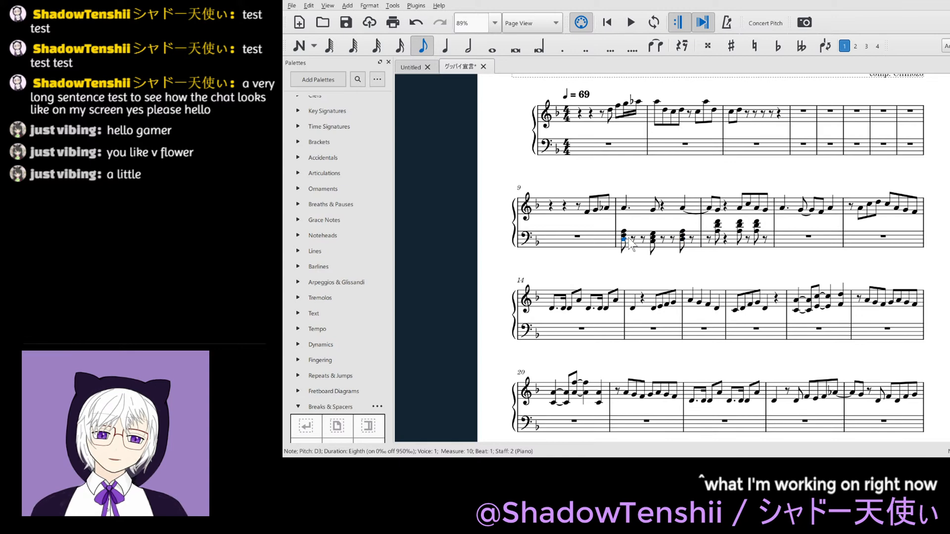
key(shift+d)
key(Escape)
click(625, 236)
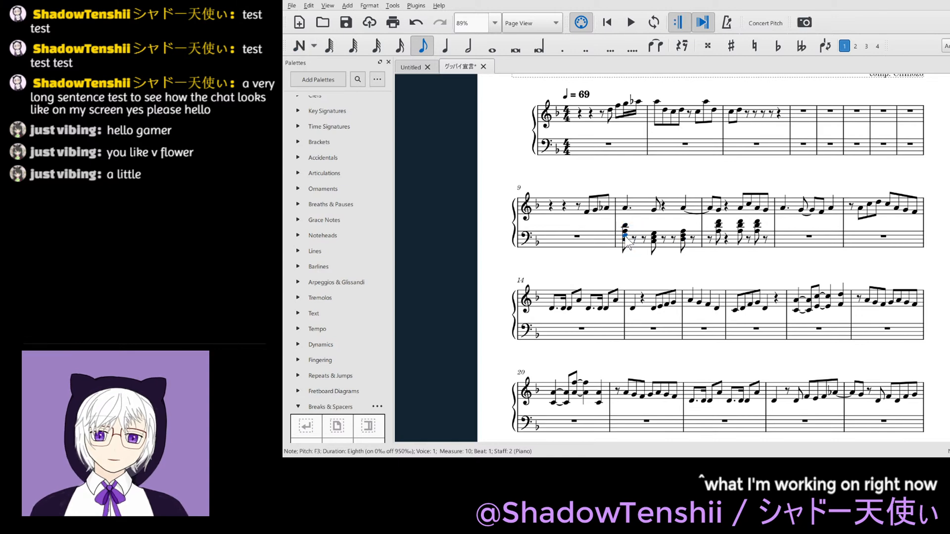
click(654, 239)
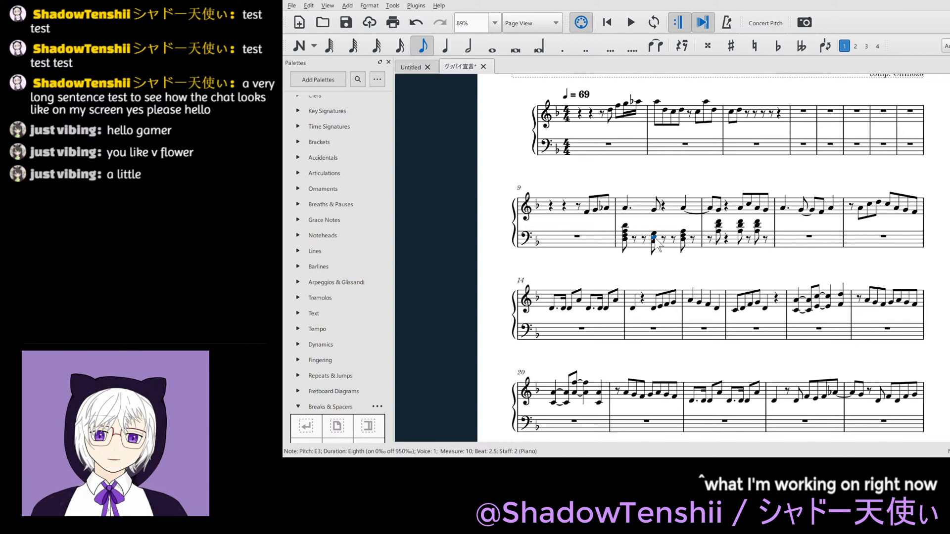
key(shift+c)
key(Escape)
key(Right)
key(Right)
key(Right)
key(shift+d)
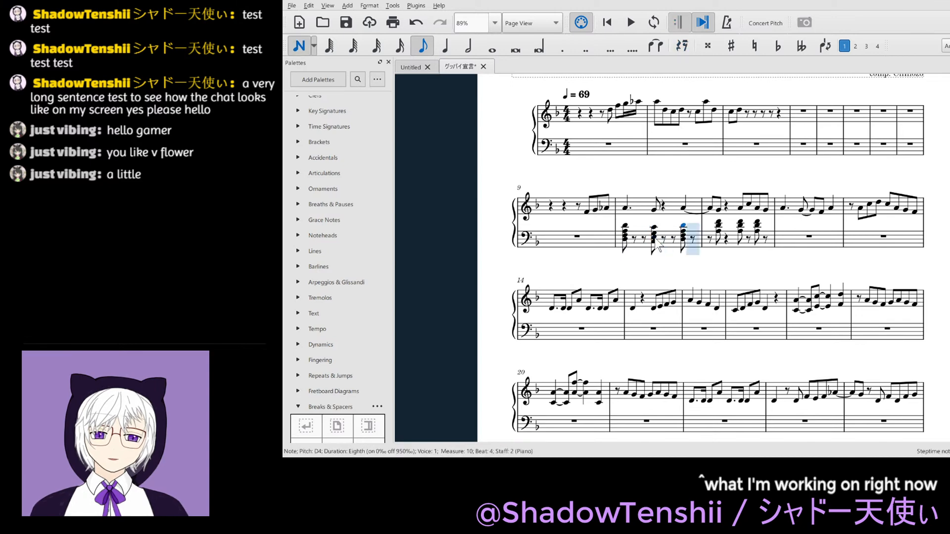
key(Escape)
- Revoice the beat 1.5 chord in bass measure 11 as D3–F3–A3–D4
click(718, 224)
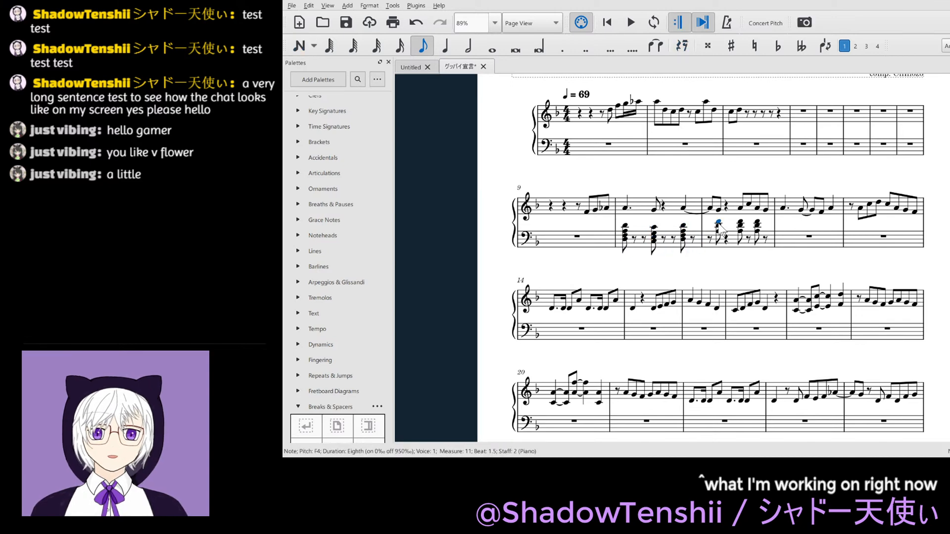
key(ctrl+Down)
key(d)
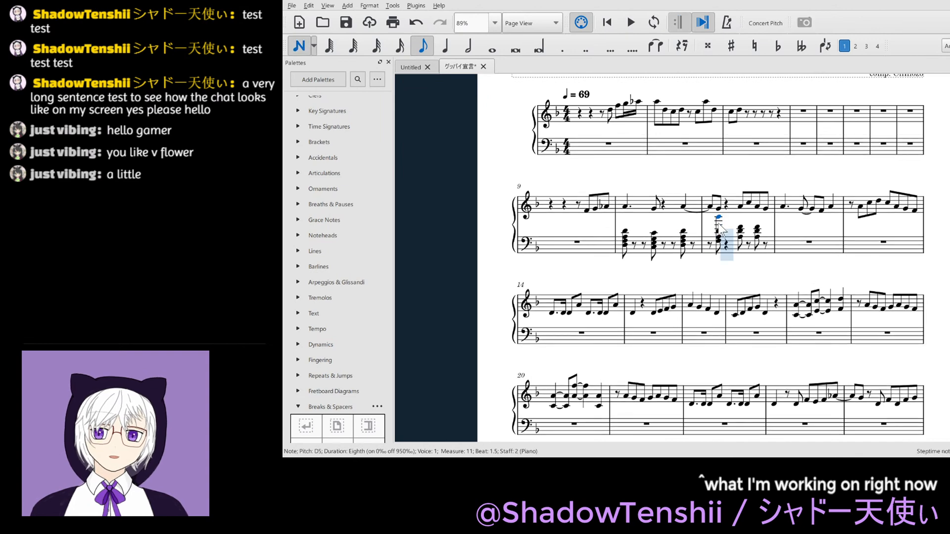
key(n)
key(Escape)
- Revoice the beat 3 chord in bass measure 11 as D3–F3–A3–D4
click(740, 223)
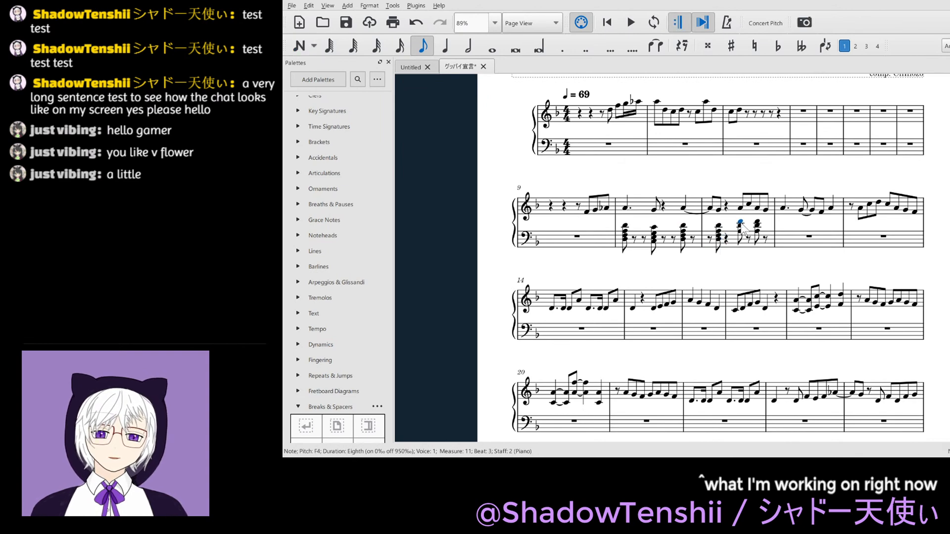
key(ctrl+Down)
key(ctrl+Down)
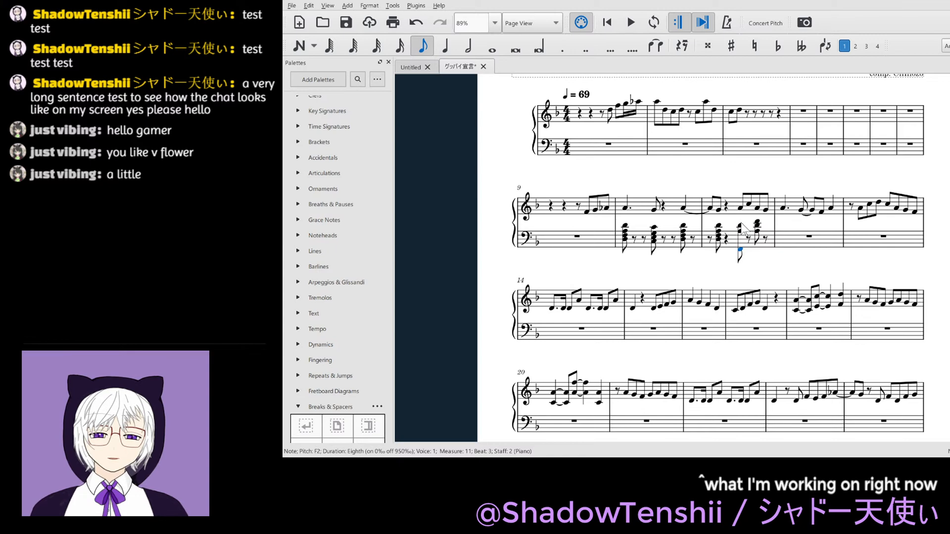
key(ctrl+Up)
click(741, 226)
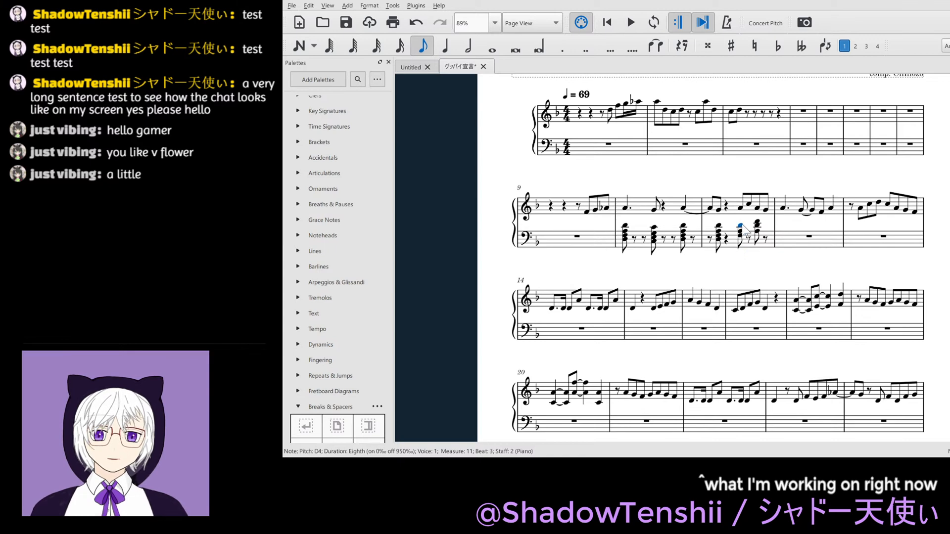
key(shift+d)
key(ctrl+z)
key(Escape)
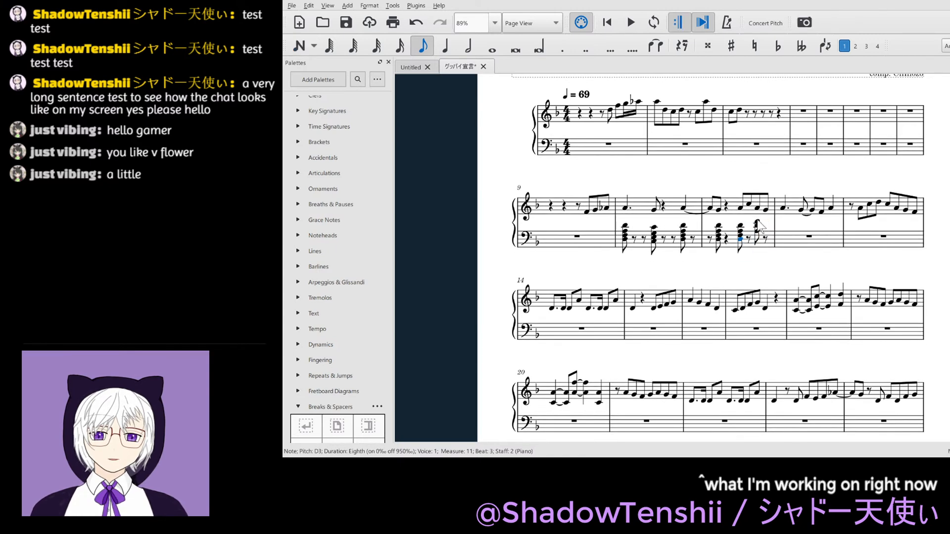
- Revoice the beat 4 chord in bass measure 11 as D3–F3–A3–D4
click(758, 224)
key(shift+d)
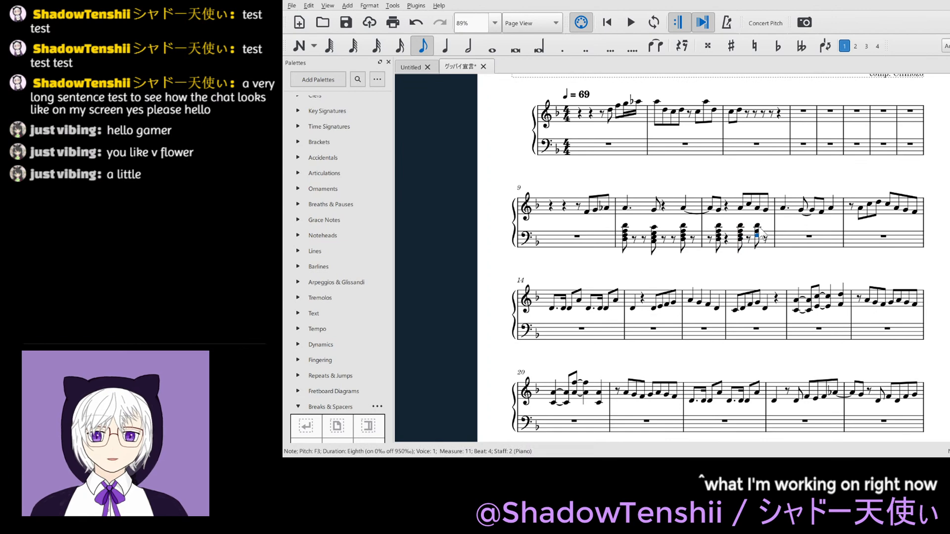
key(Escape)
key(ctrl+z)
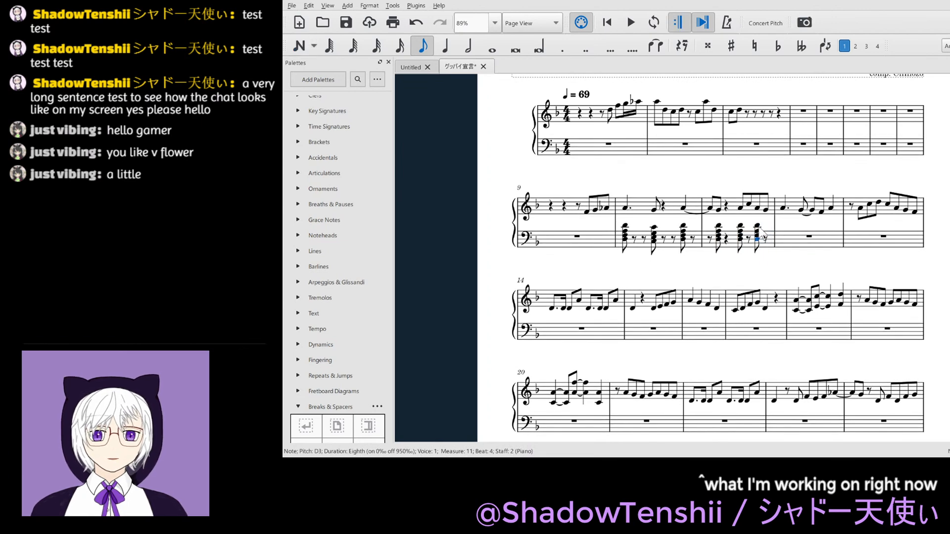
key(Escape)
- Play back the revoiced chords from beat 1 of measure 10, save the score and clear the selection
click(625, 236)
key(space)
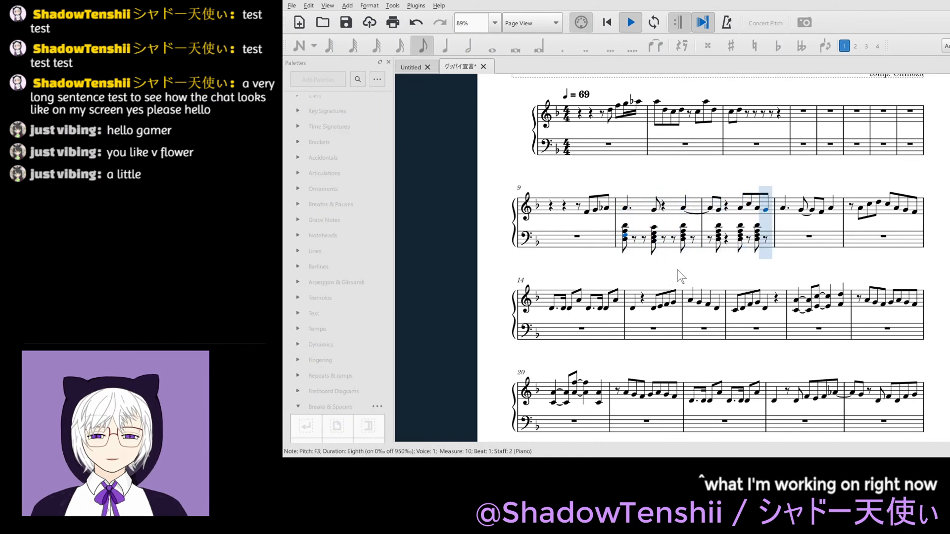
key(space)
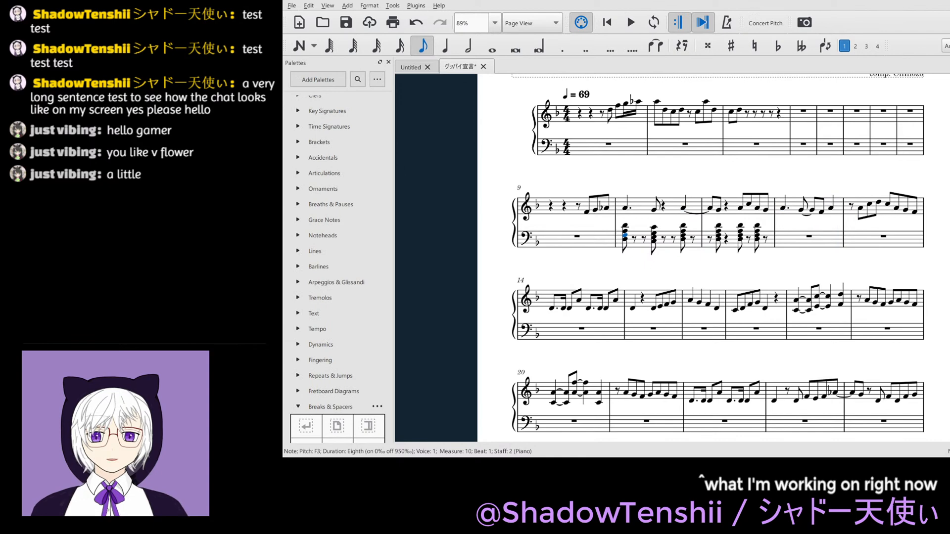
key(ctrl+s)
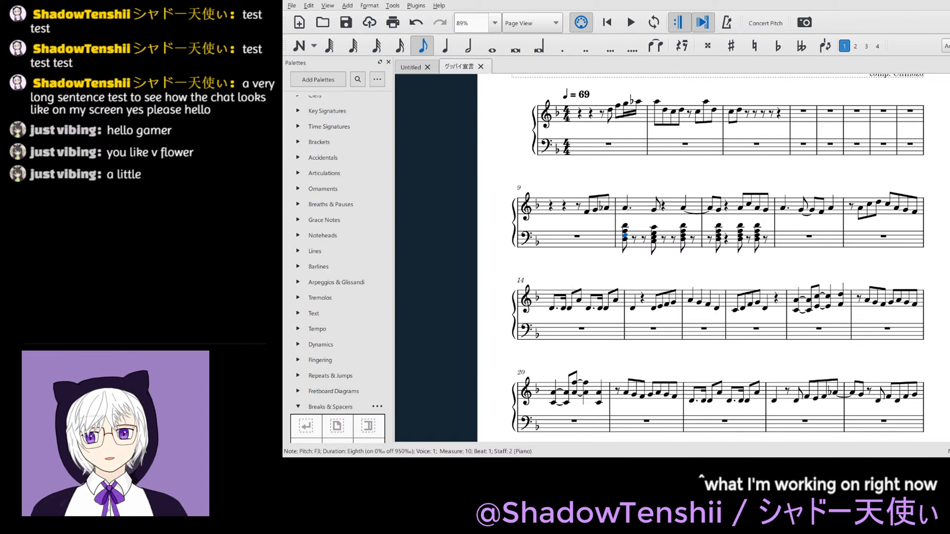
click(658, 272)
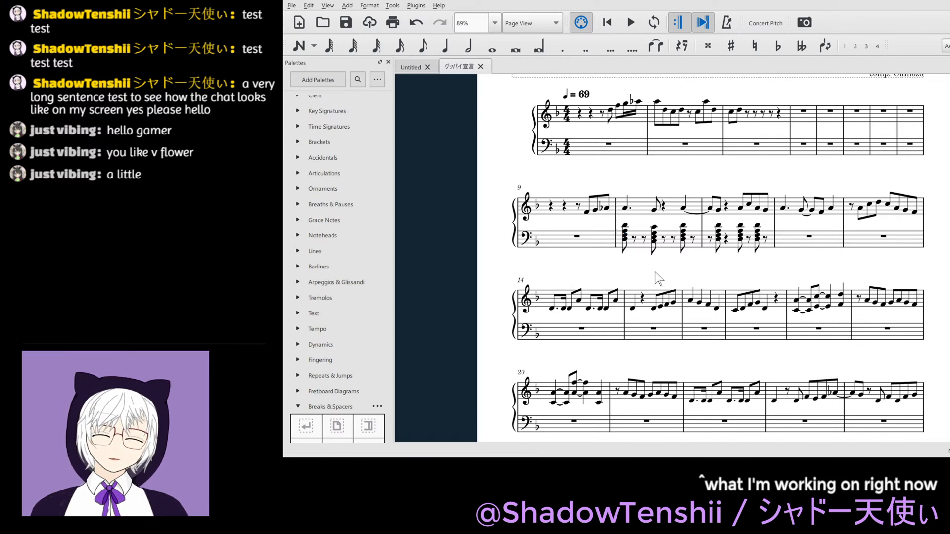
- Try thinning the three bass chords in measure 10 by deleting the second-lowest note of each
click(625, 236)
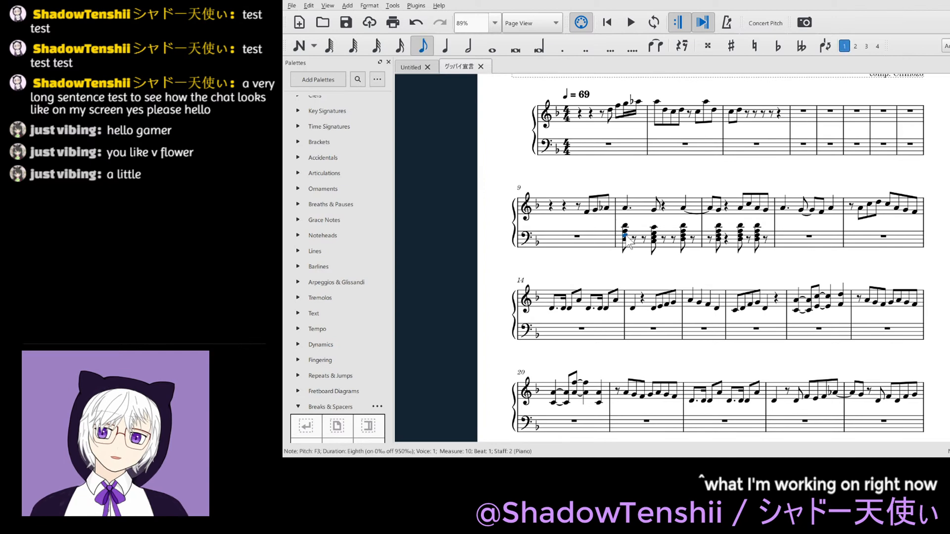
key(Delete)
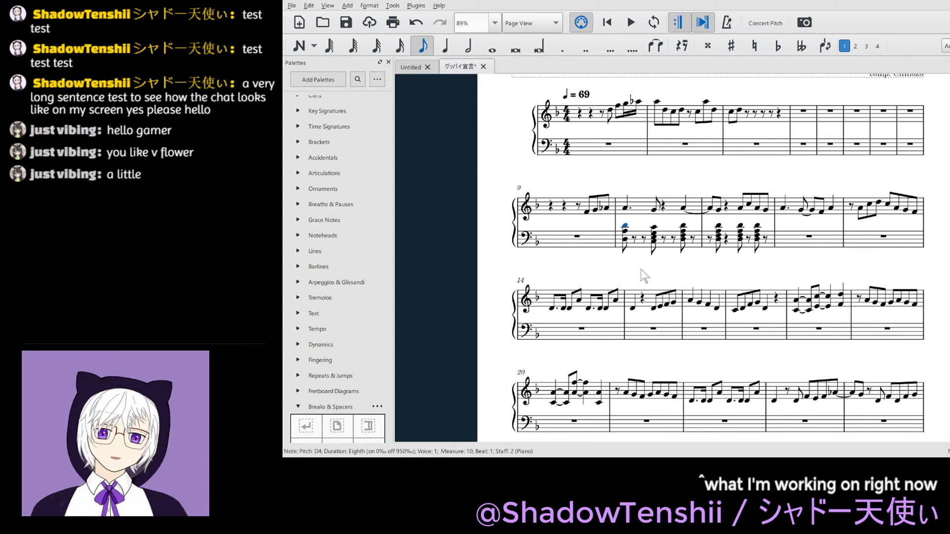
click(655, 238)
key(Delete)
click(683, 226)
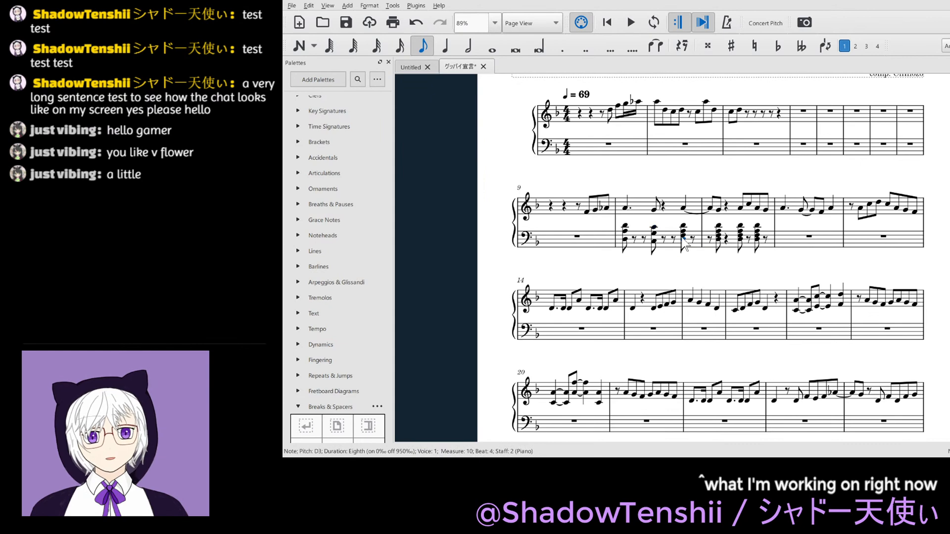
key(ctrl+z)
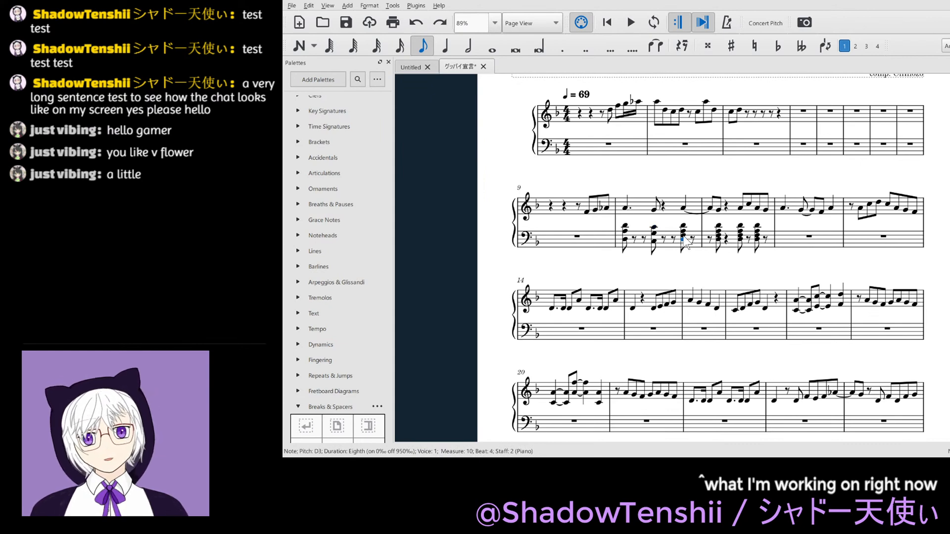
click(684, 226)
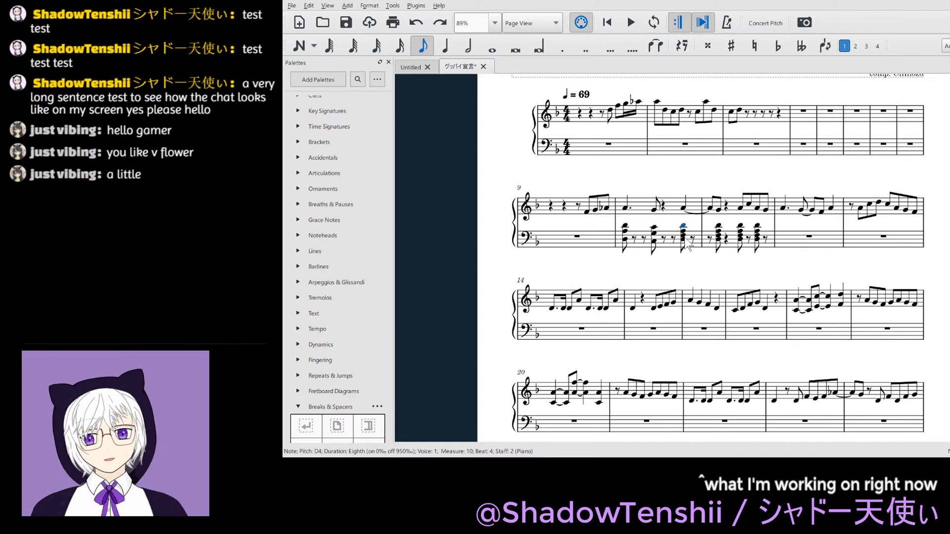
click(684, 235)
key(Delete)
- Try thinning the three bass chords in measure 11 by deleting the F3 from each
click(719, 237)
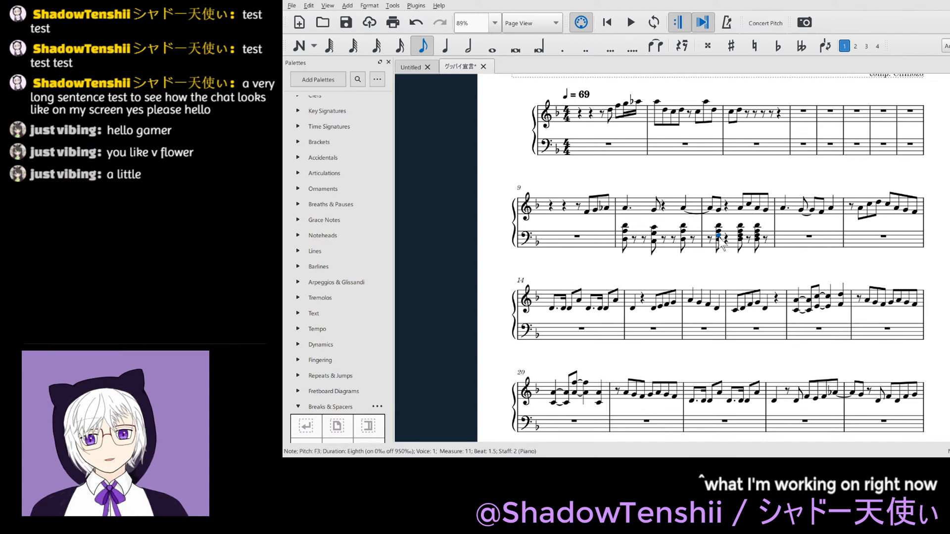
key(Delete)
click(740, 236)
key(Delete)
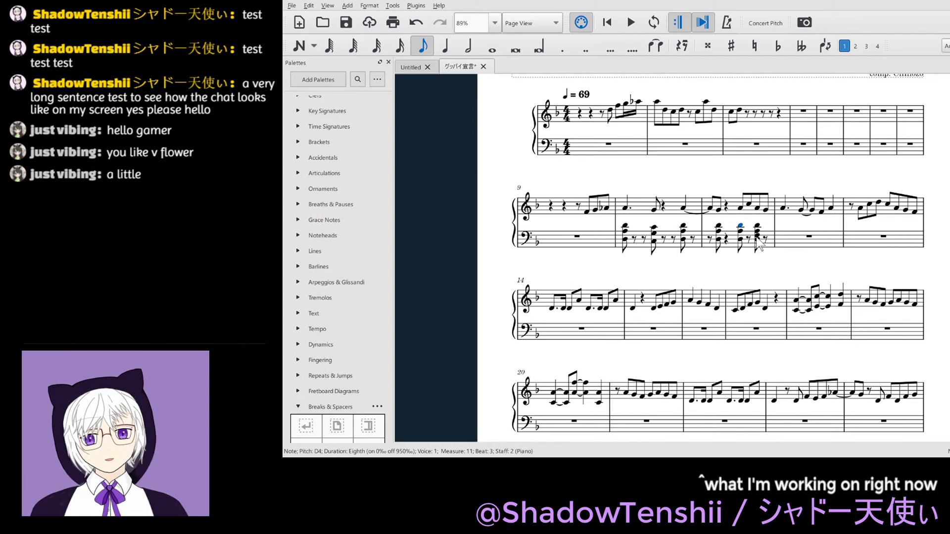
click(757, 236)
key(Delete)
- Play back the thinned bass chords from the end of measure 9
click(607, 209)
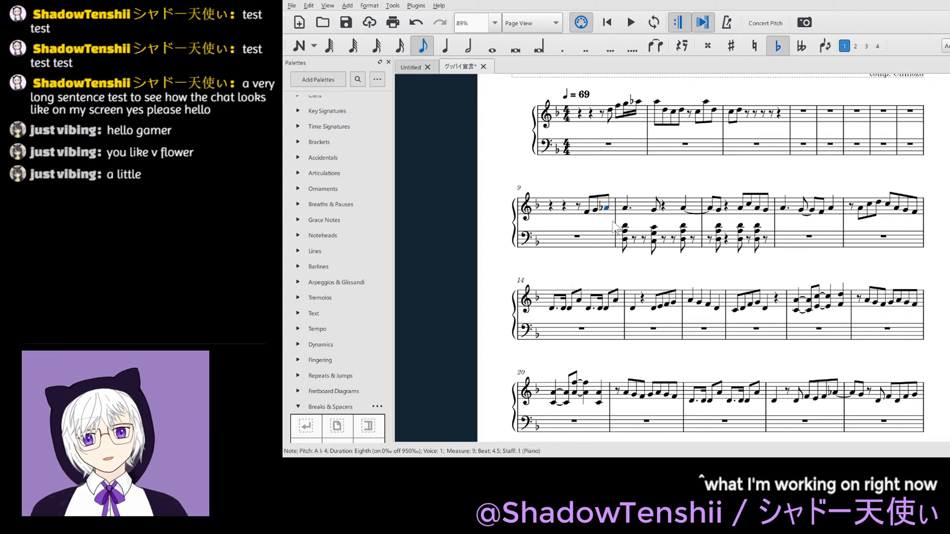
key(space)
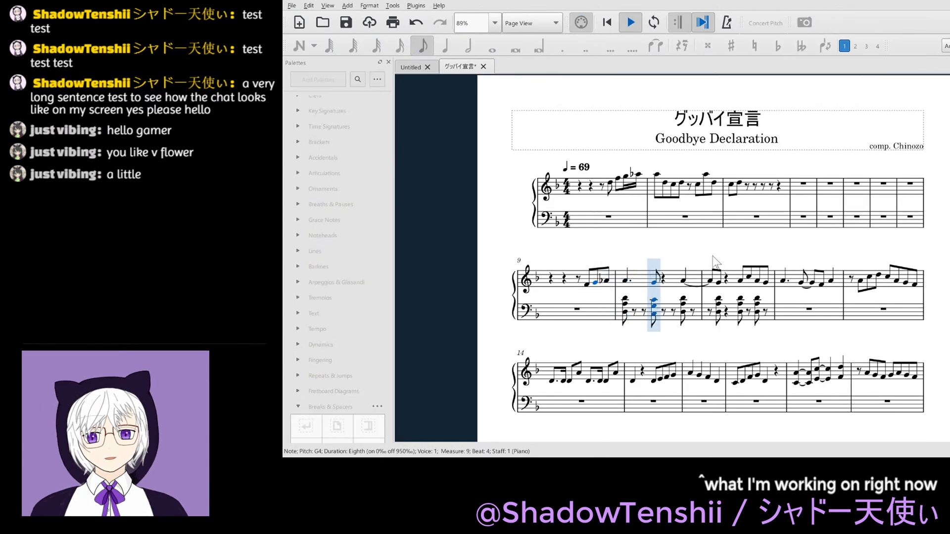
key(space)
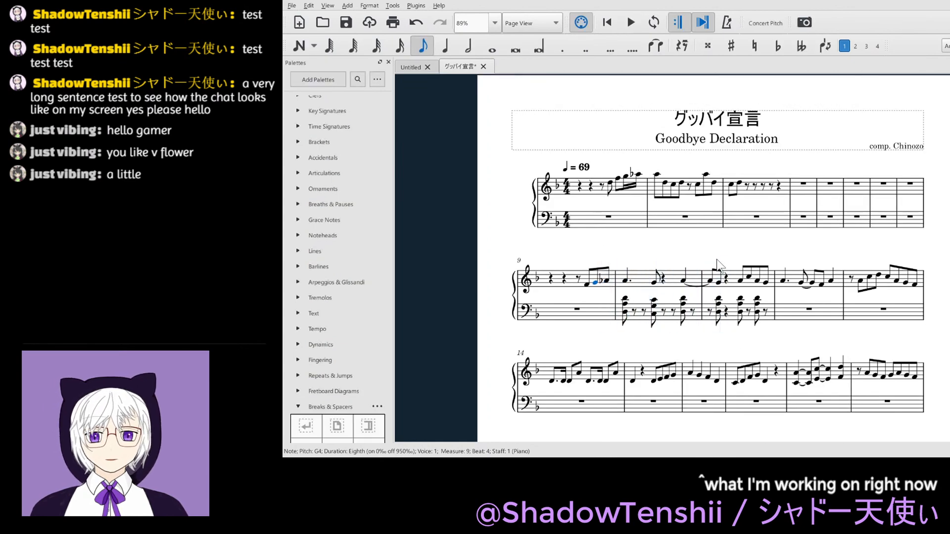
- Undo all the chord-note deletions in bass measures 10 and 11
key(ctrl+z)
key(ctrl+z)
key(ctrl+z)
key(ctrl+z)
key(ctrl+z)
key(ctrl+z)
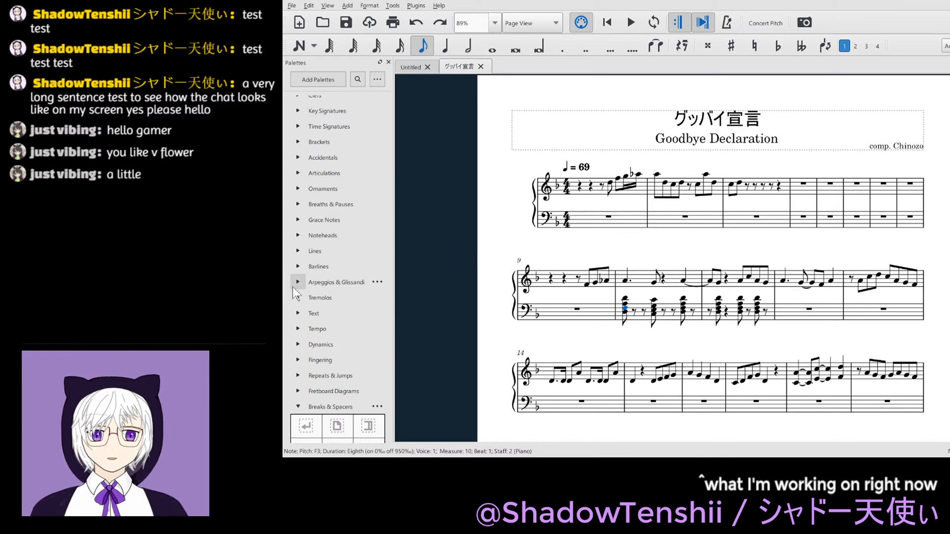
- Add an mf dynamic to the treble staff at beat 3.5 of measure 1, beneath the first melody note
click(300, 345)
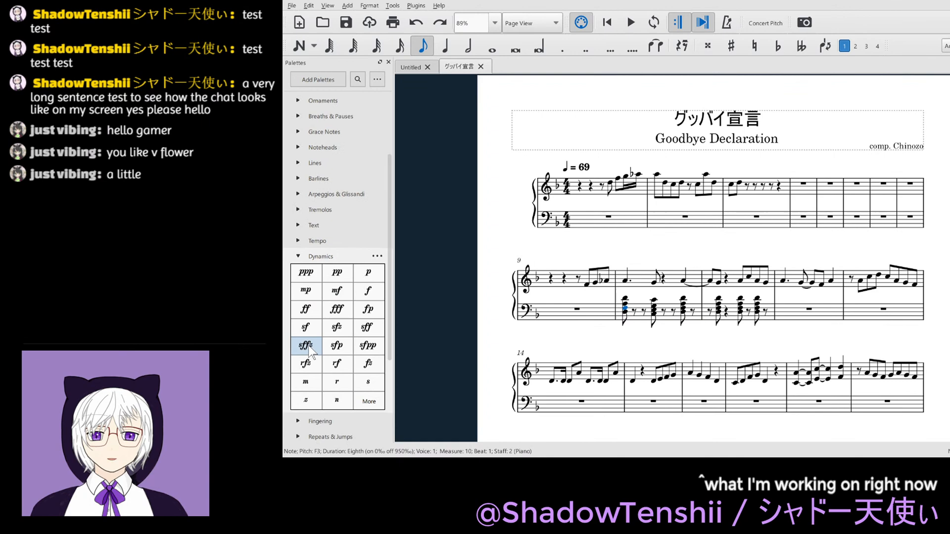
click(335, 296)
drag(335, 297, 612, 192)
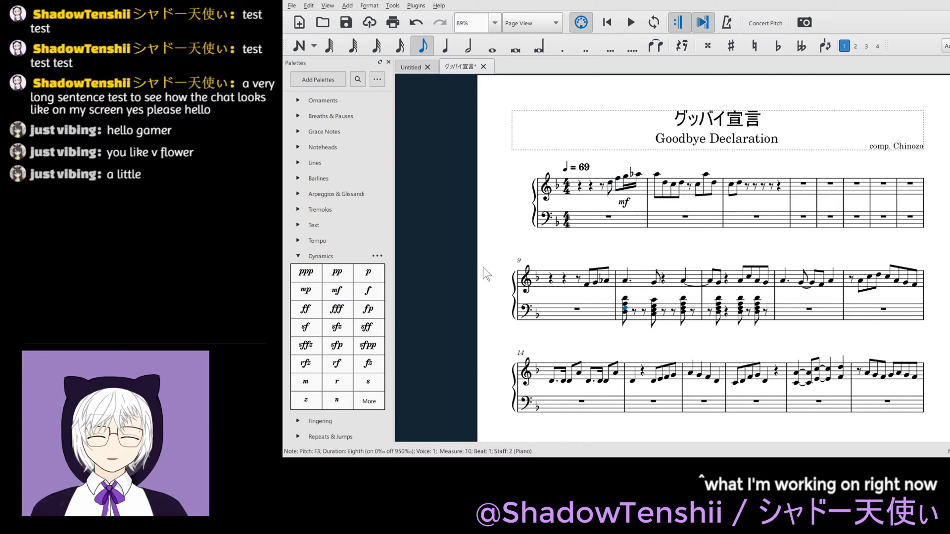
key(ctrl+z)
drag(337, 291, 618, 193)
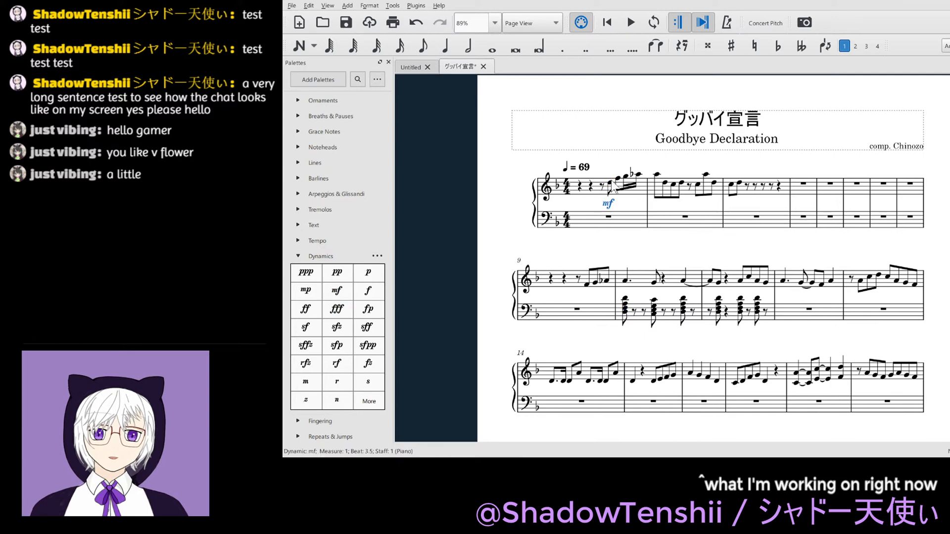
click(433, 323)
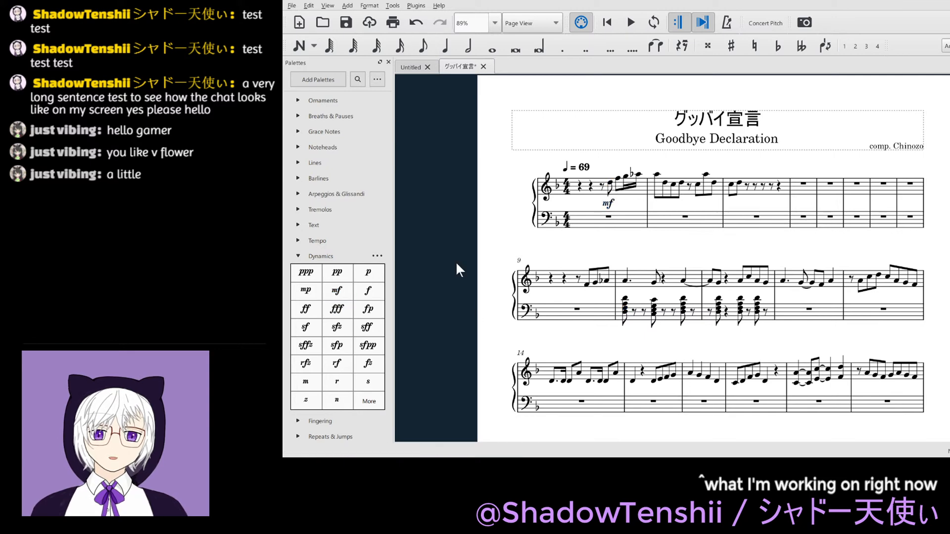
- Add a p dynamic to the bass staff at beat 1 of measure 1 and hide both the p and mf markings
drag(370, 271, 595, 222)
click(584, 238)
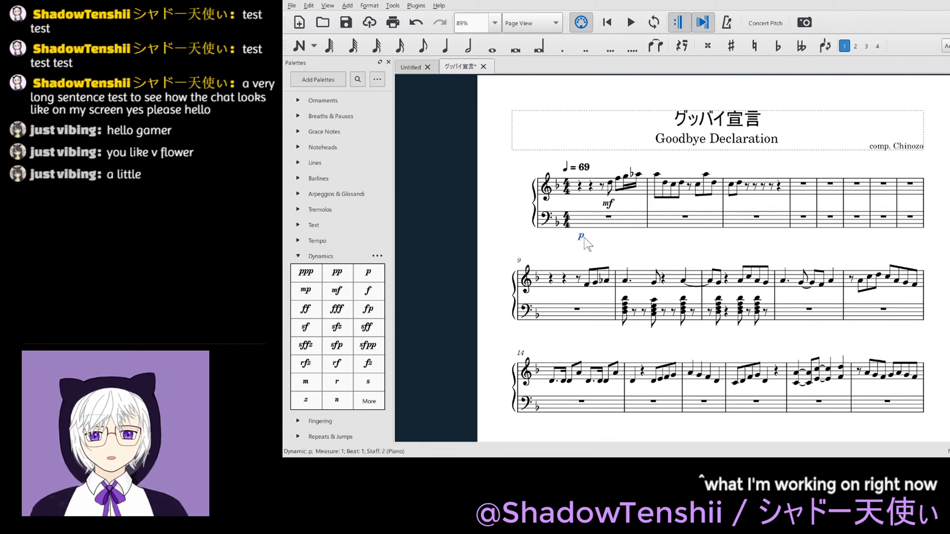
key(v)
click(611, 200)
key(v)
click(631, 249)
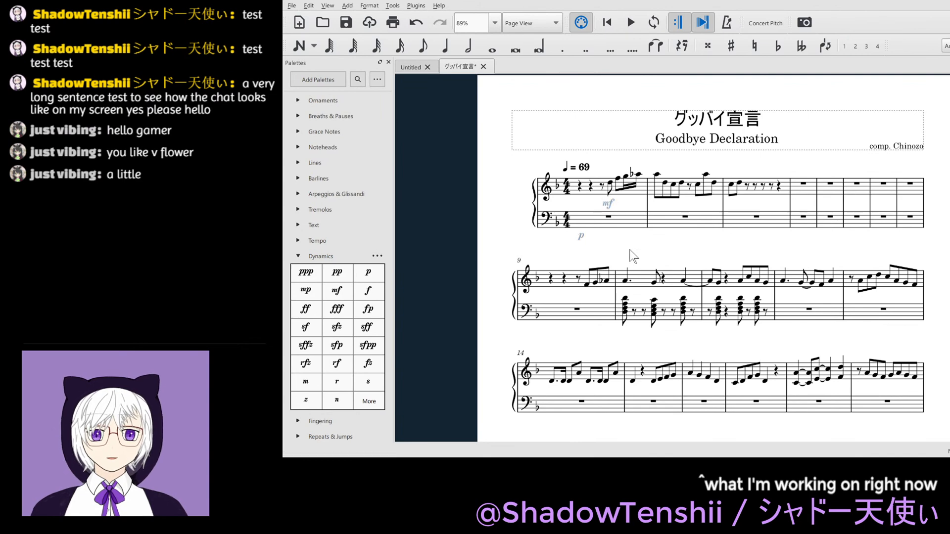
- Set the dynamic range of the treble mf marking to Staff
click(608, 205)
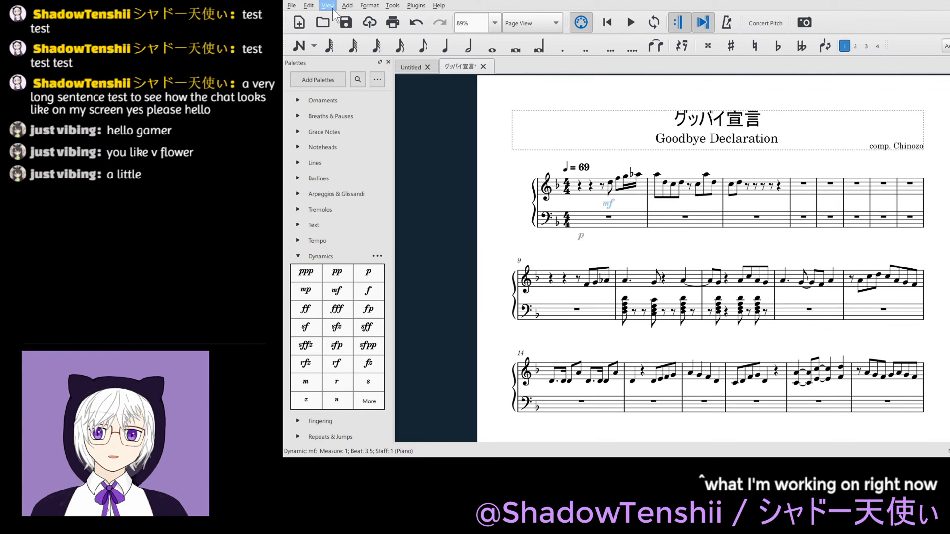
key(F8)
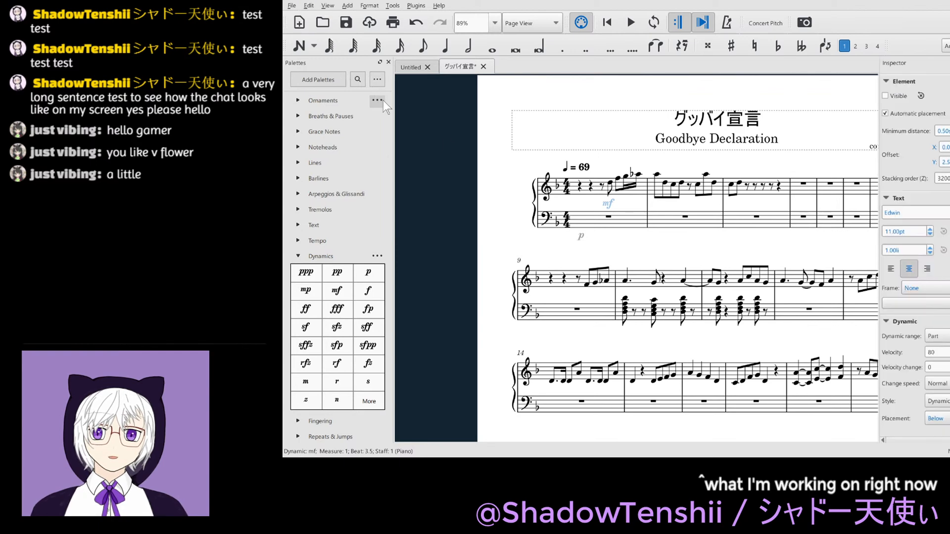
click(945, 335)
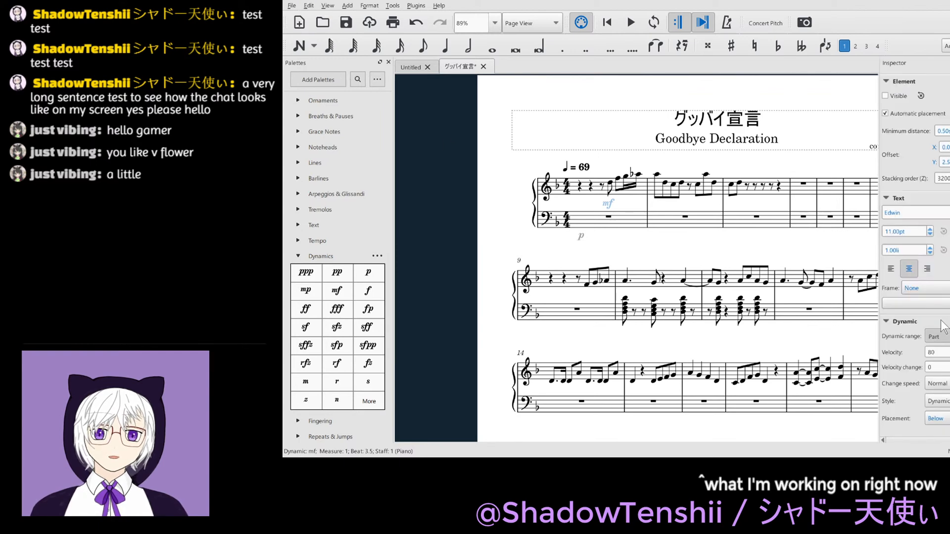
click(942, 323)
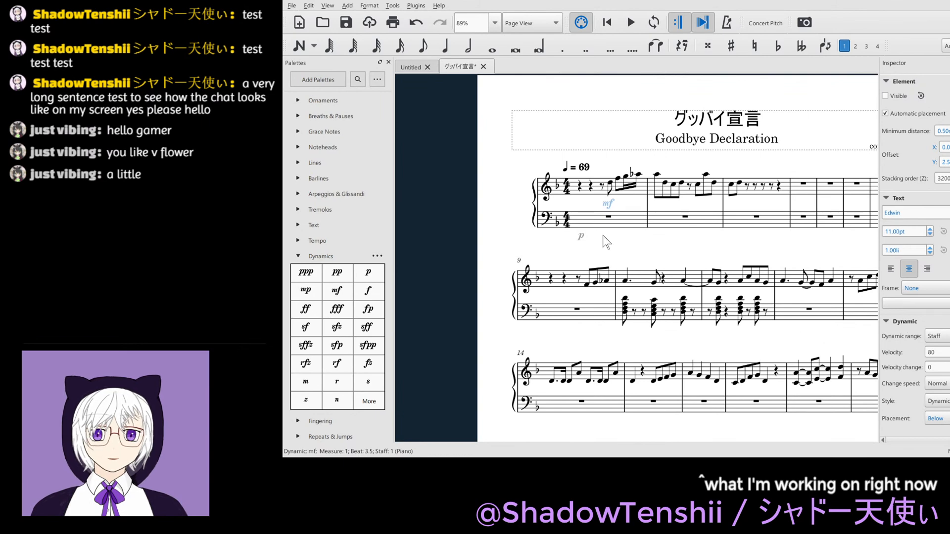
click(624, 256)
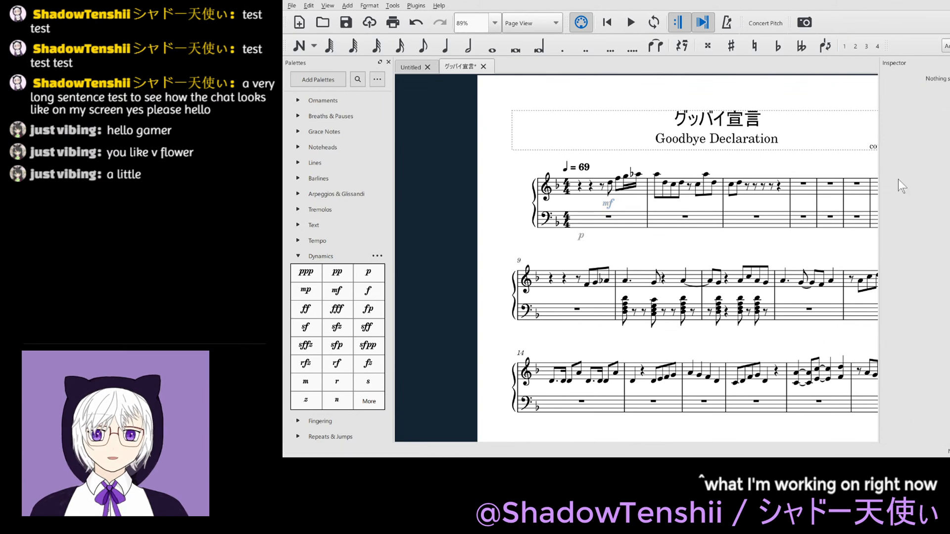
- Set the dynamic range of the bass p marking to Staff and save the score
click(580, 236)
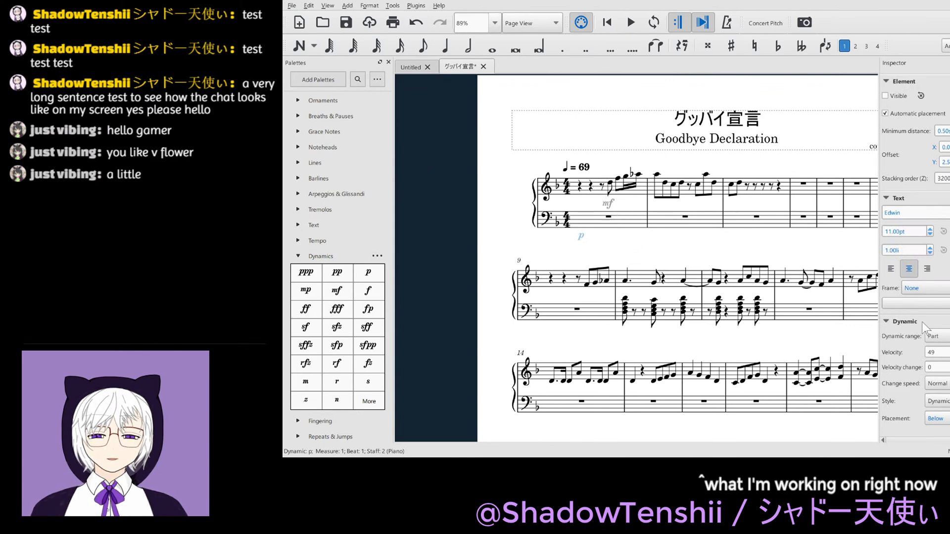
scroll(930, 329, down, 1)
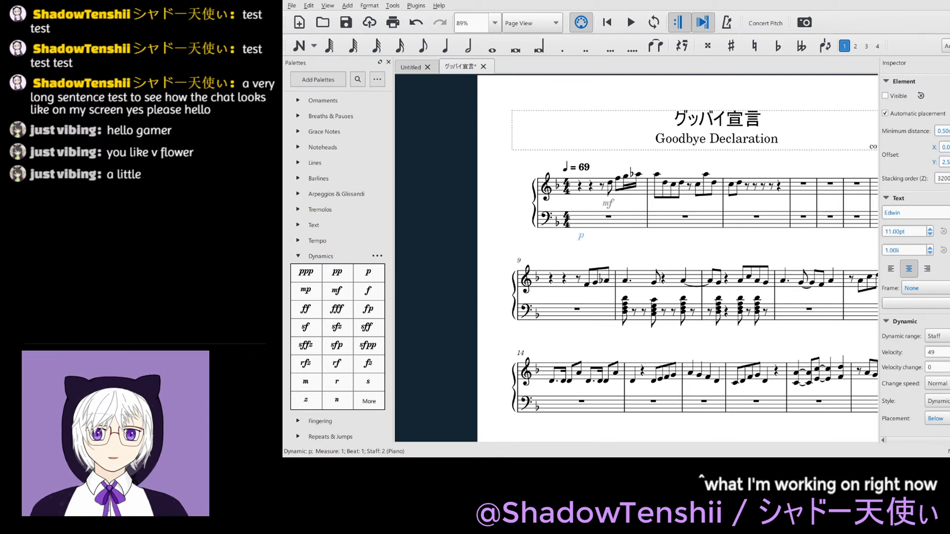
key(F8)
click(699, 232)
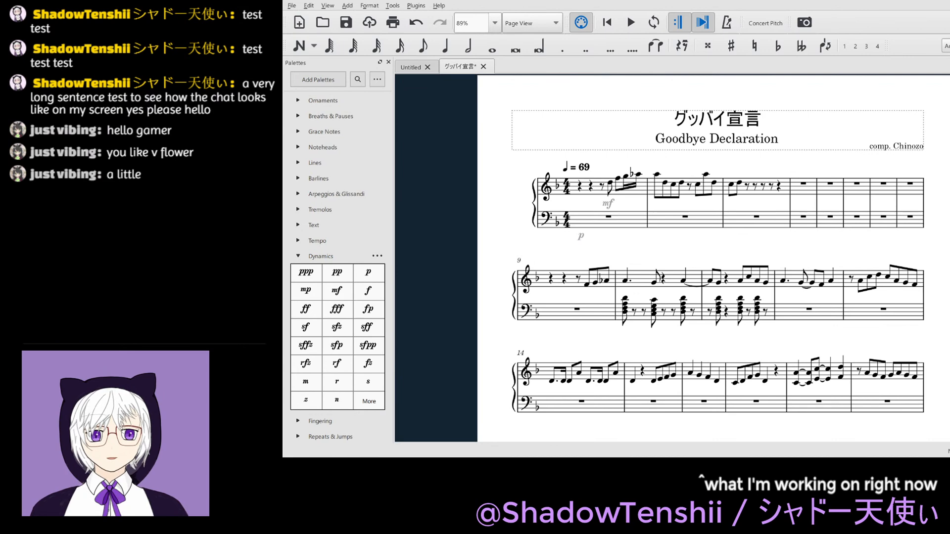
key(ctrl+s)
- Play back the score from the F4 at beat 3.5 of measure 9 through measure 11
click(587, 293)
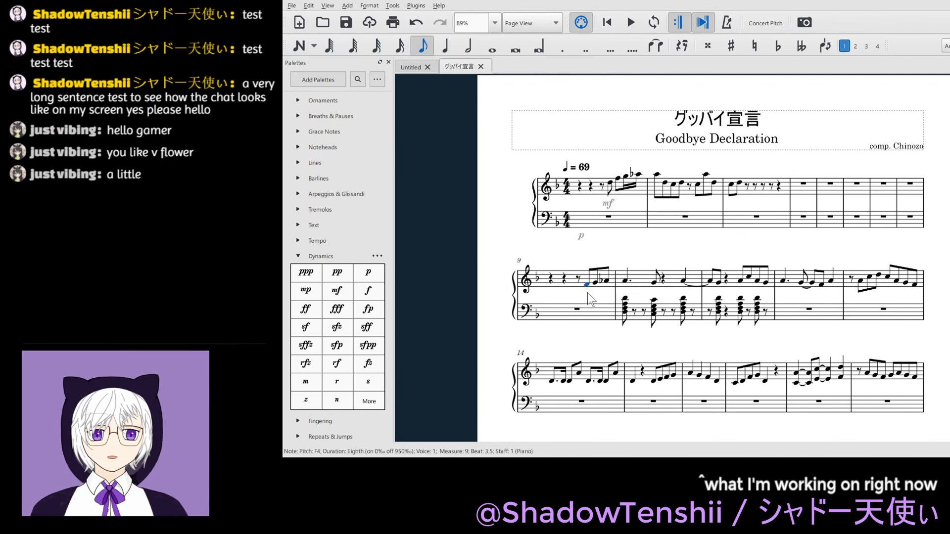
key(space)
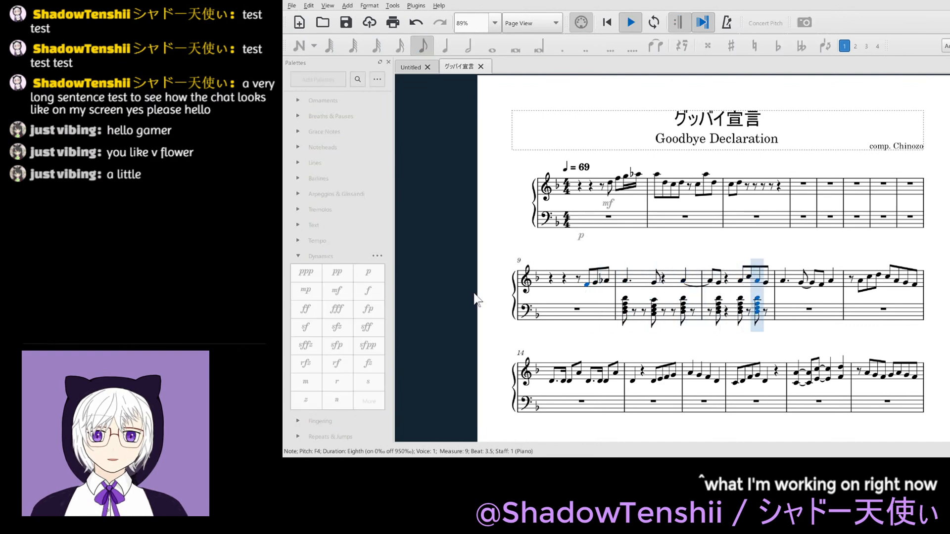
key(space)
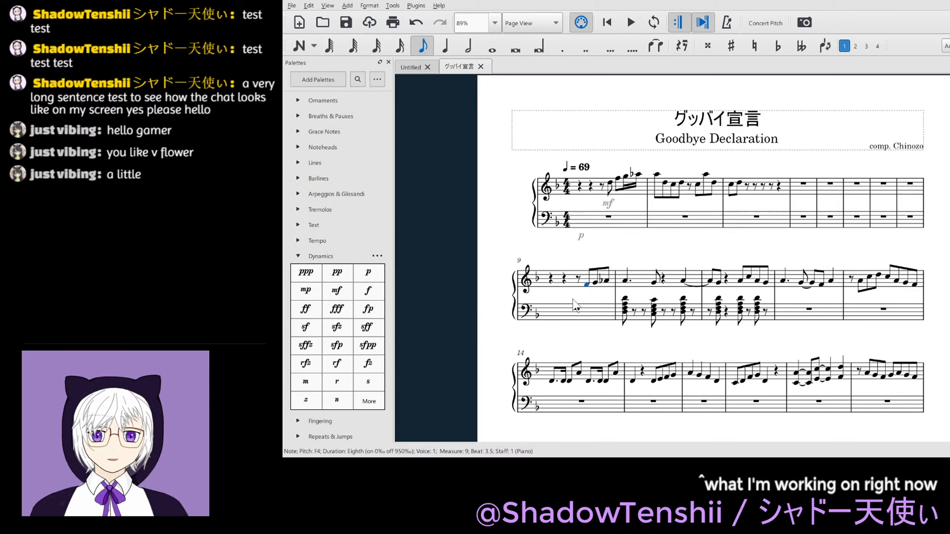
- Enter an eighth-note D3–F3–A3–D4 chord at beat 1 of bass measure 12
click(814, 339)
drag(812, 336, 715, 333)
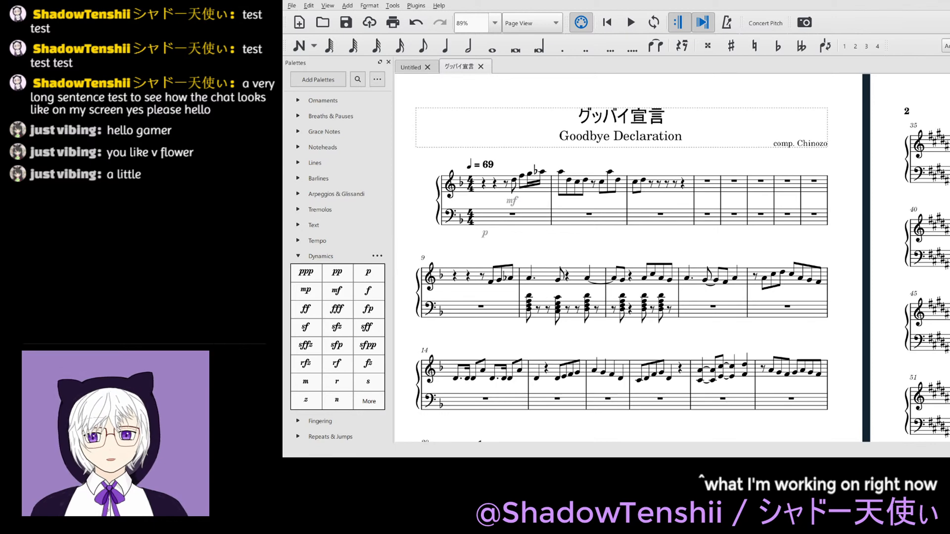
click(713, 307)
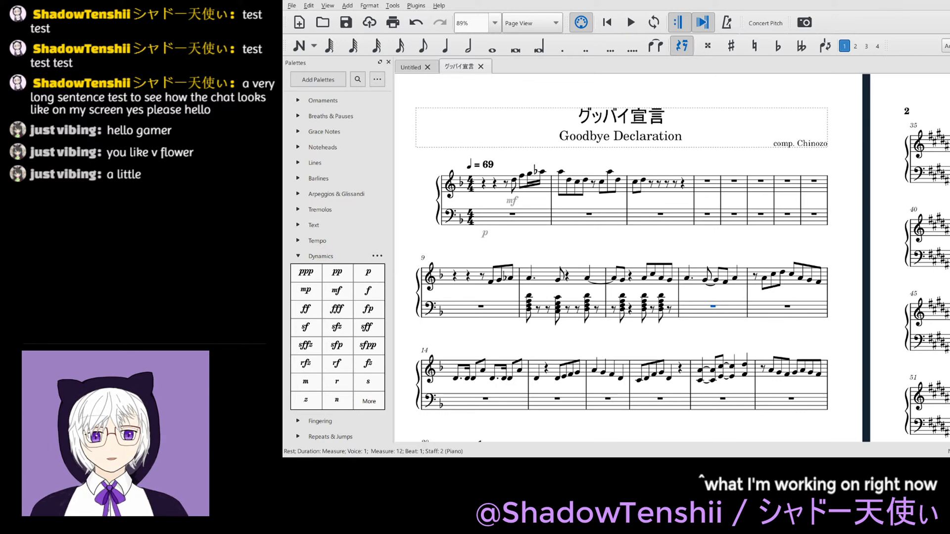
click(717, 338)
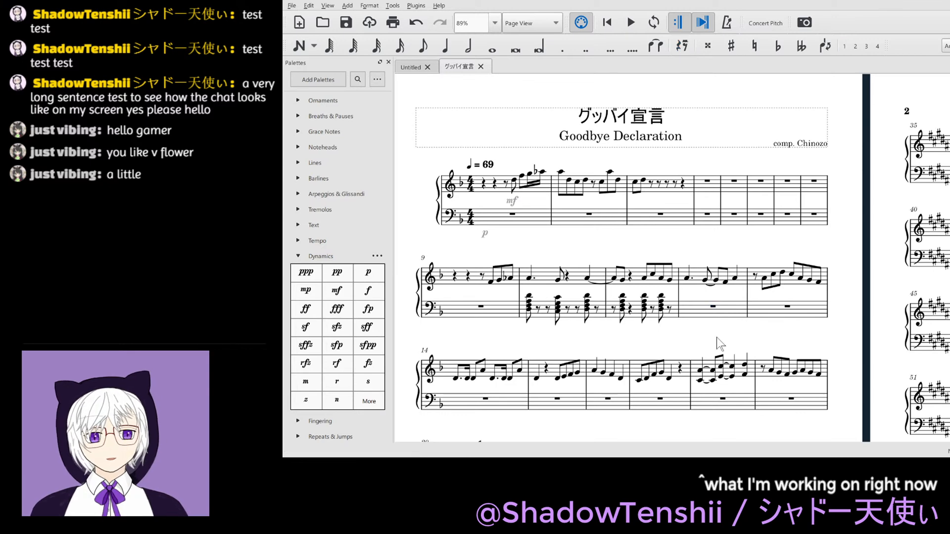
click(714, 307)
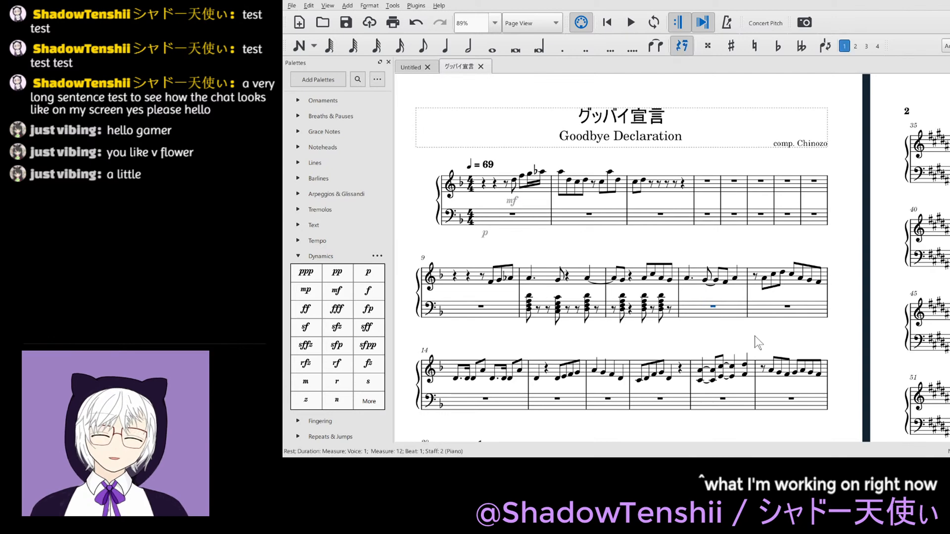
key(4)
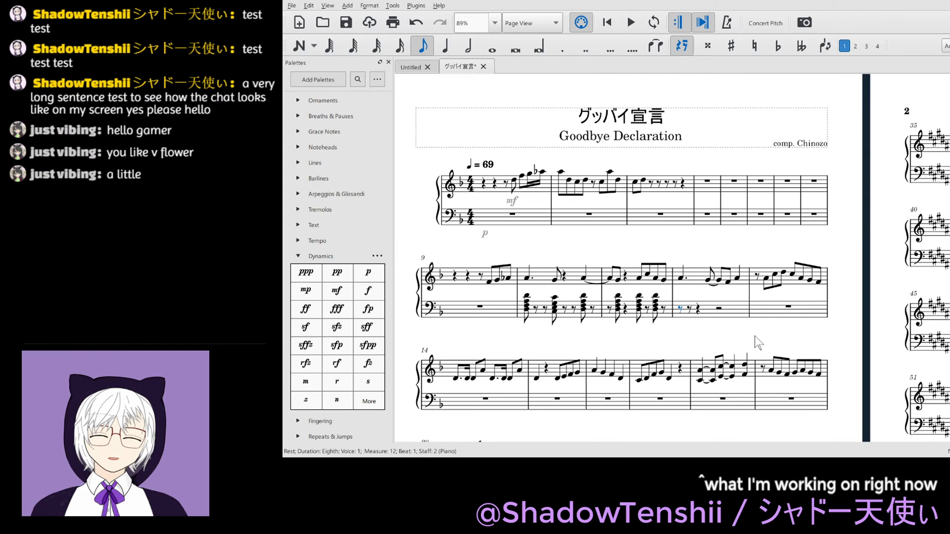
key(n)
key(d)
key(shift+a)
key(shift+f)
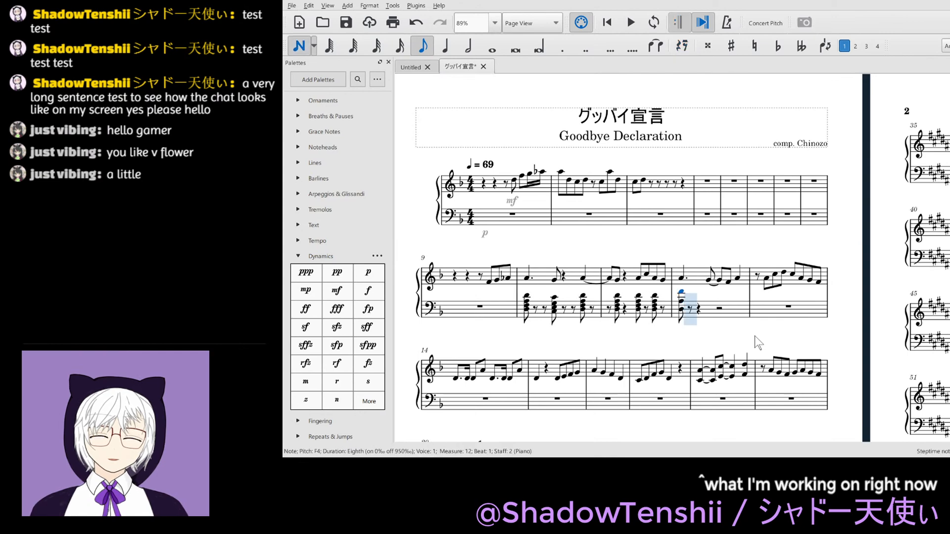
key(ctrl+z)
key(ctrl+z)
key(shift+f)
key(shift+a)
key(shift+d)
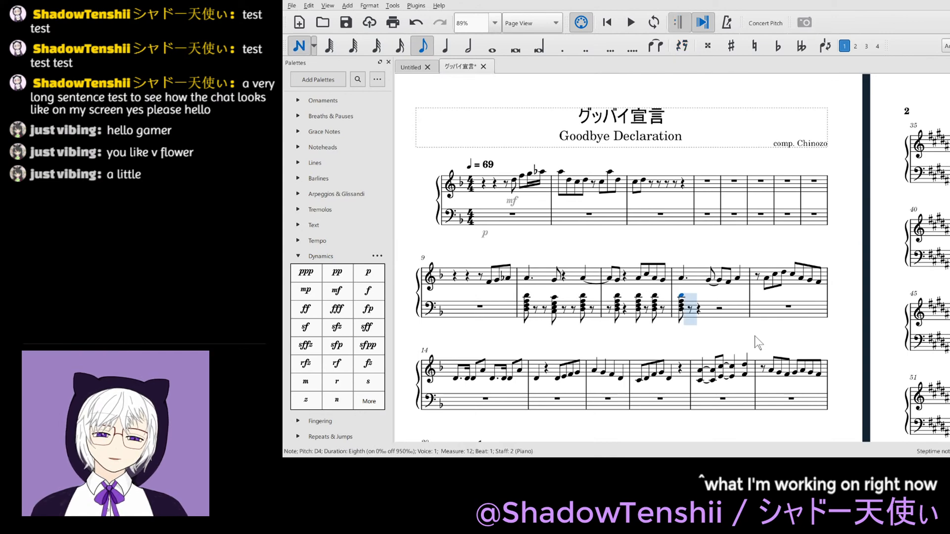
- Enter an eighth-note C3–E3–G3 chord at beat 2.5 of bass measure 12, after an eighth rest at beat 2
key(Right)
key(Right)
key(Left)
key(Escape)
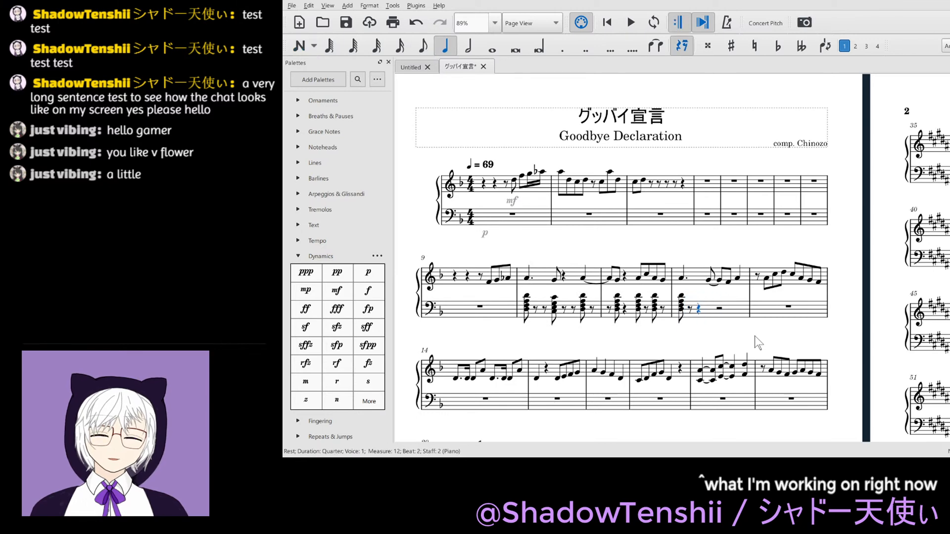
key(4)
key(Right)
key(n)
key(c)
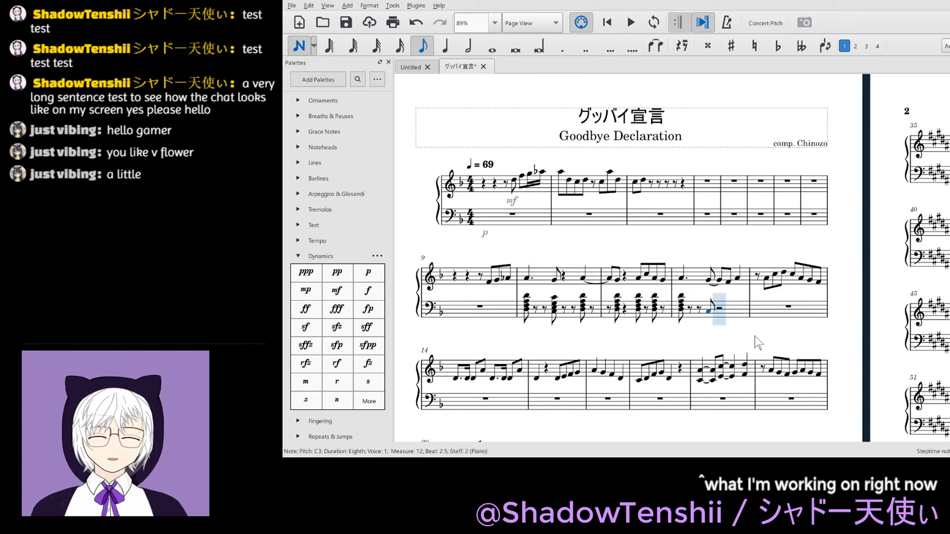
key(shift+e)
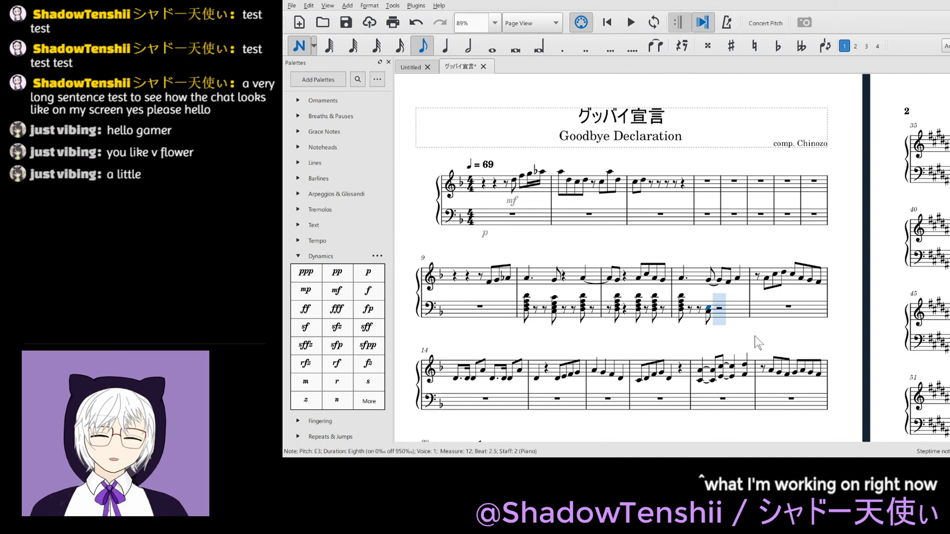
key(shift+g)
key(Right)
key(Escape)
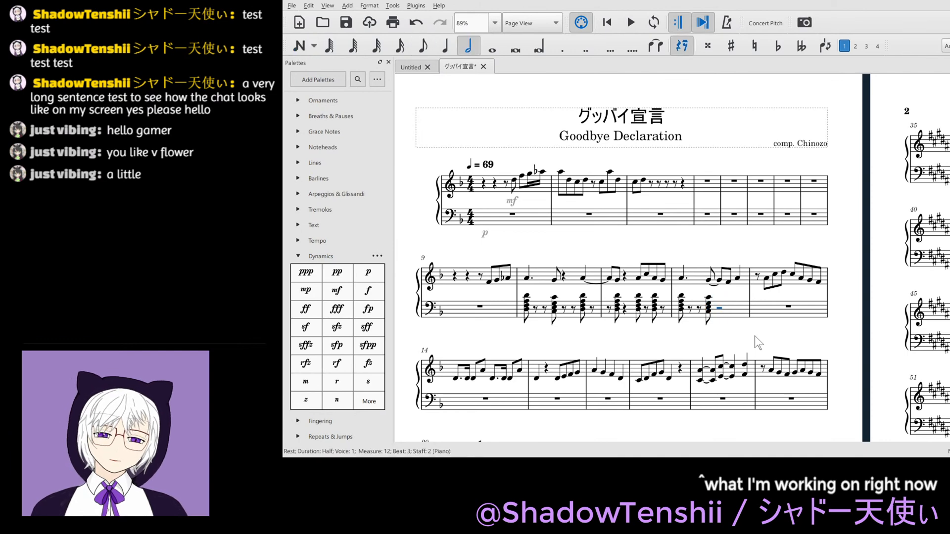
- Shorten the half rest at beat 3 of bass measure 12 to an eighth rest
key(4)
key(Right)
key(Right)
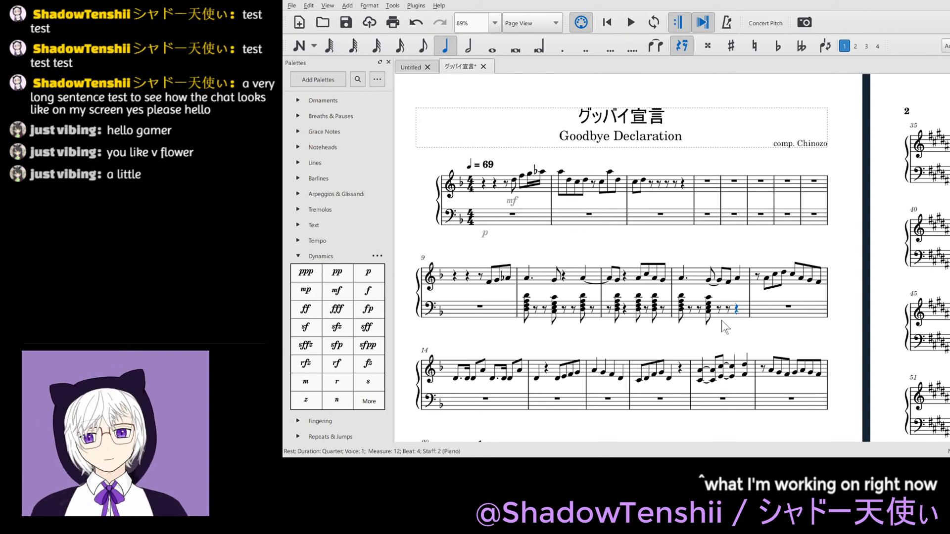
key(4)
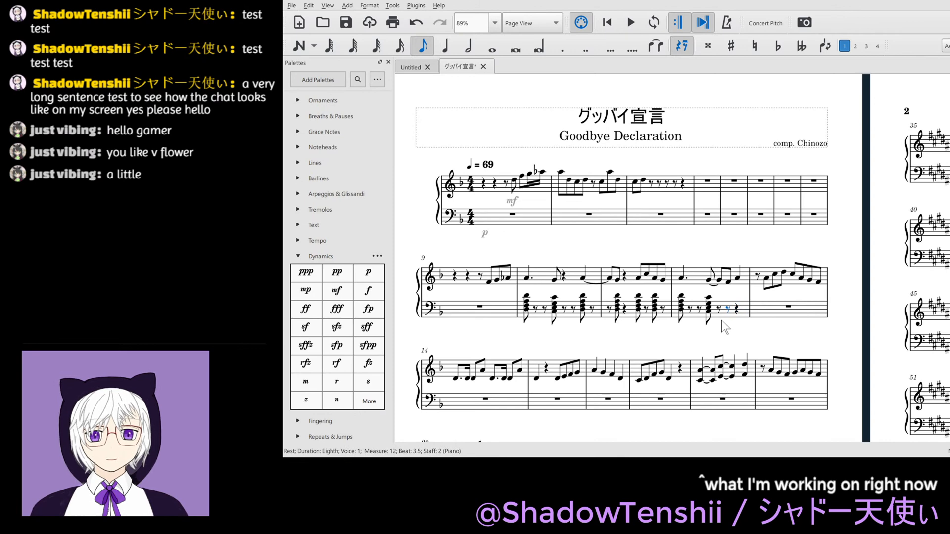
key(n)
key(d)
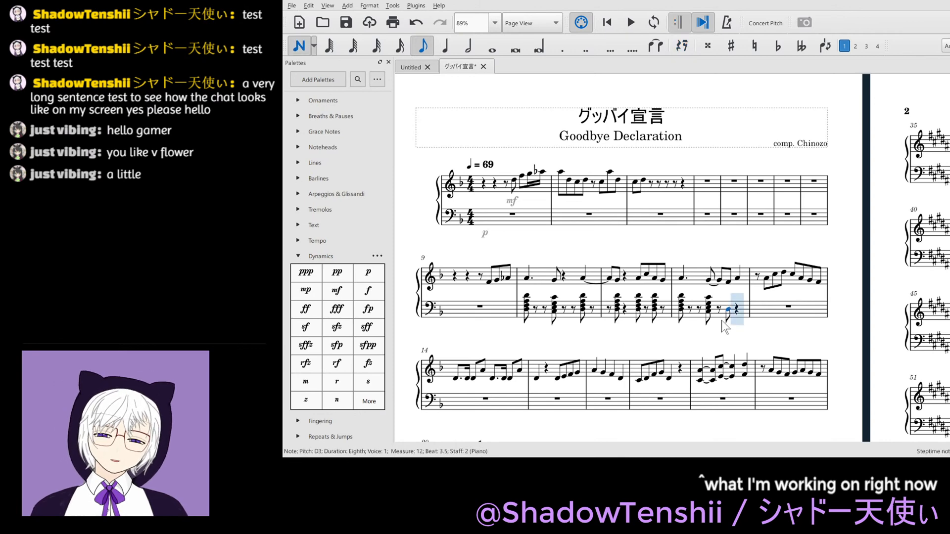
key(shift+f)
key(shift+a)
key(shift+d)
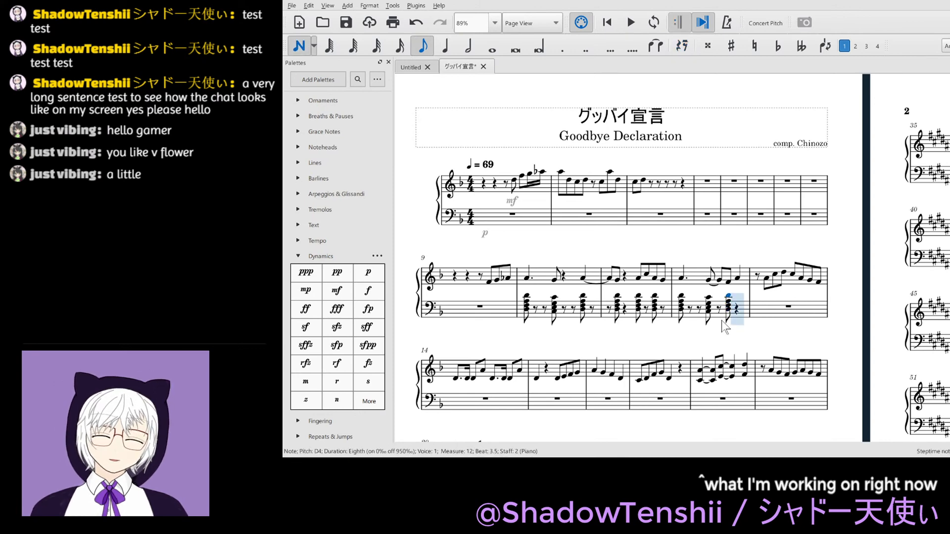
key(Right)
key(Right)
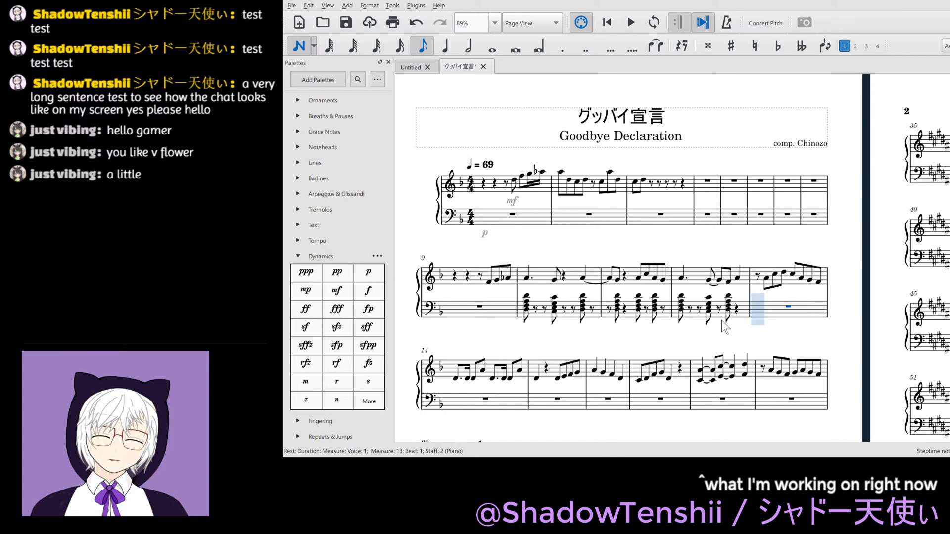
key(ctrl+z)
key(ctrl+z)
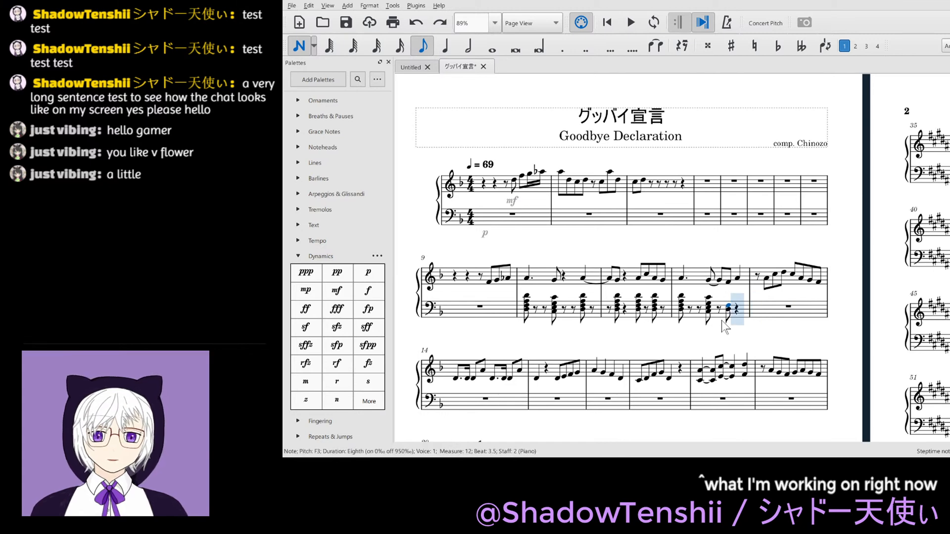
key(ctrl+z)
key(ctrl+z)
- Enter a D3–F3–A3–D4 chord at beat 4 of bass measure 12 and shorten it to an eighth note
key(Right)
key(d)
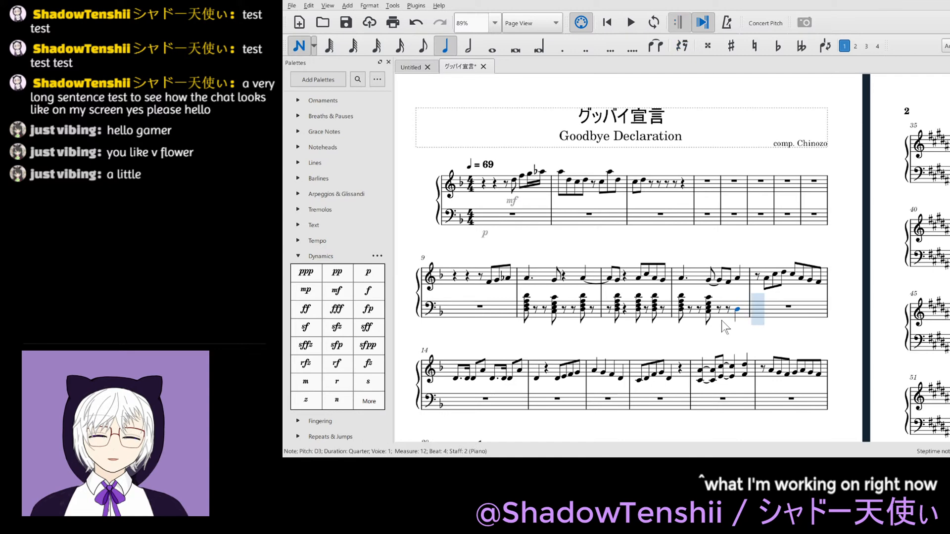
key(shift+f)
key(shift+a)
key(shift+d)
key(Right)
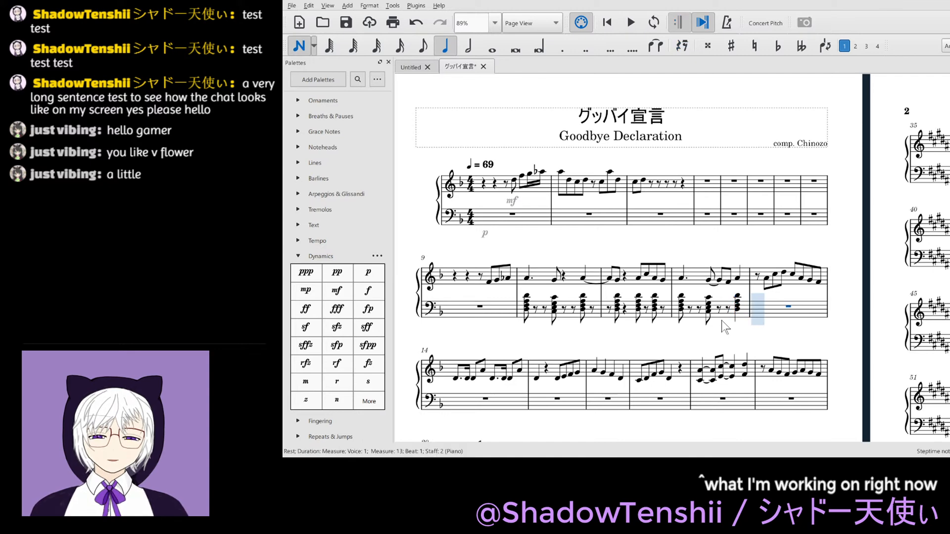
key(Escape)
key(Left)
key(4)
- Enter an eighth-note C3–E3–A3 chord at beat 1.5 of bass measure 13, after an eighth rest on beat 1
key(Right)
key(Right)
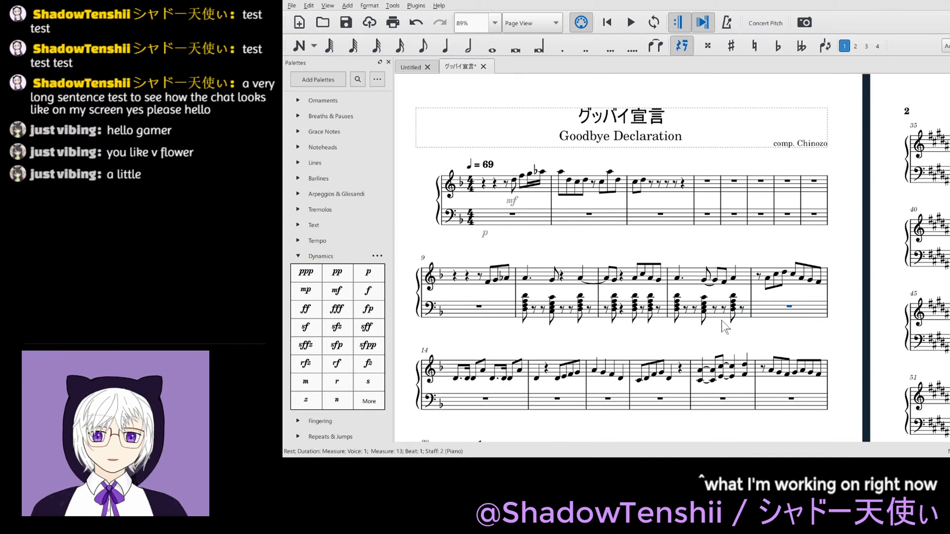
key(4)
key(Right)
key(n)
key(c)
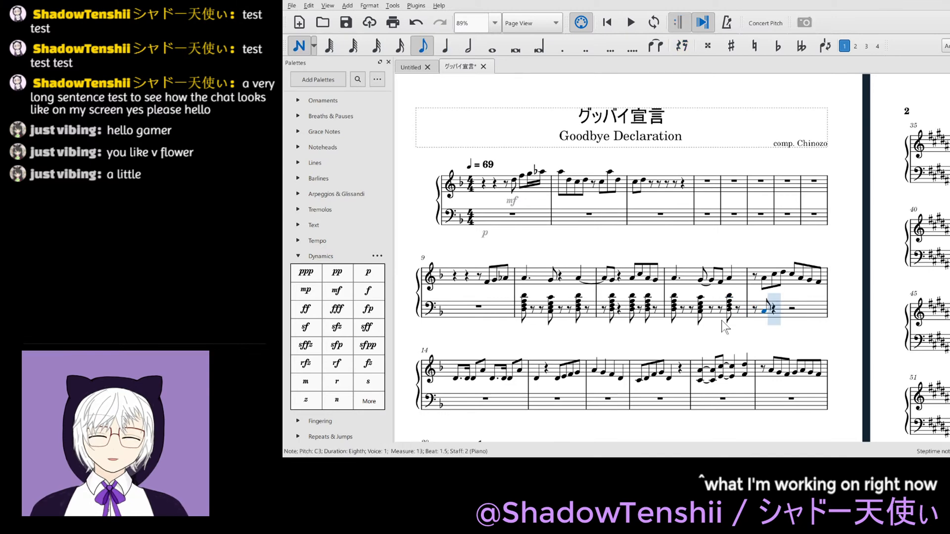
key(shift+e)
key(shift+a)
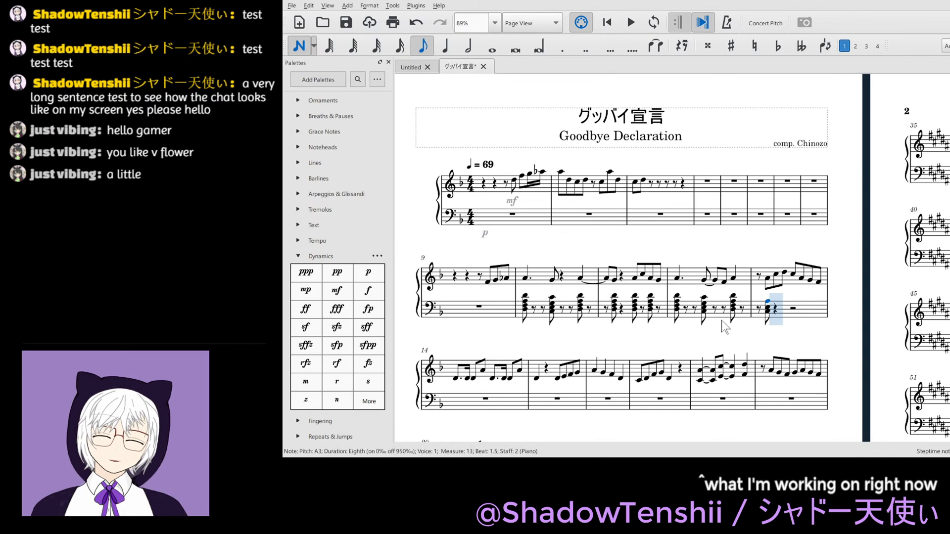
- Enter eighth-note D3–F3–A3–D4 chords at beats 3 and 4 of bass measure 13 and save the score
key(Right)
key(Right)
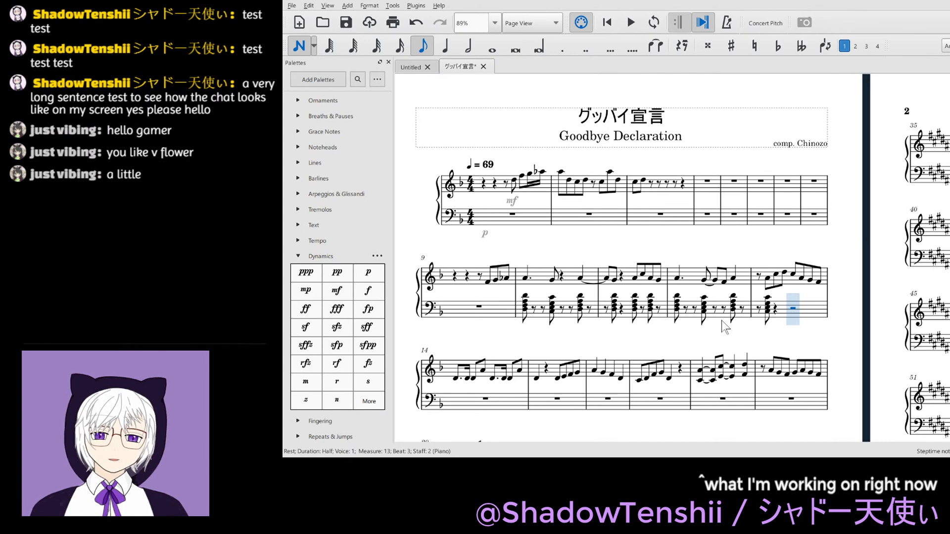
key(a)
key(shift+d)
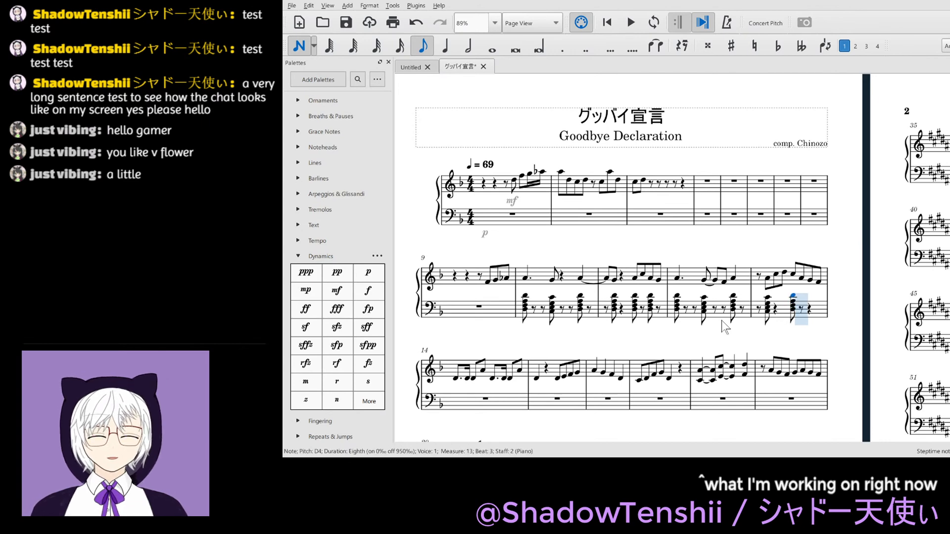
key(a)
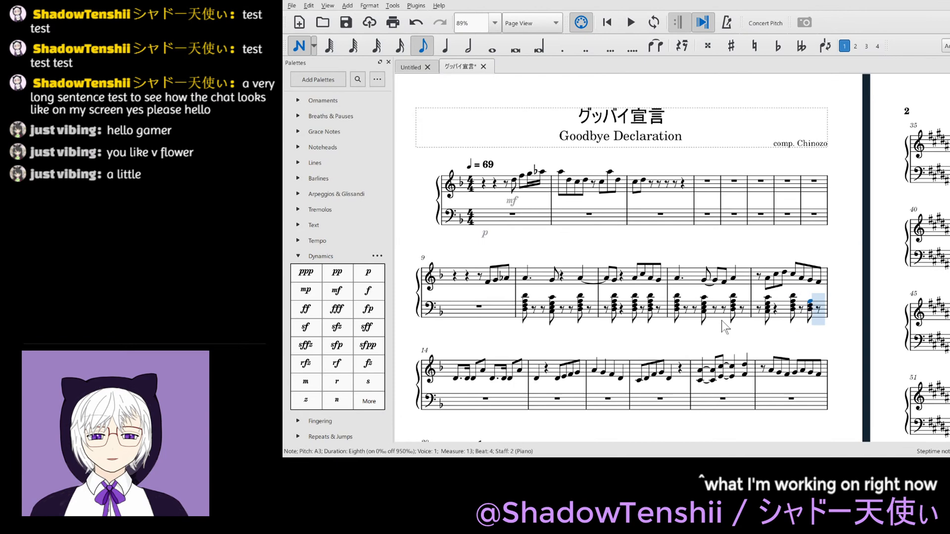
key(shift+d)
key(Escape)
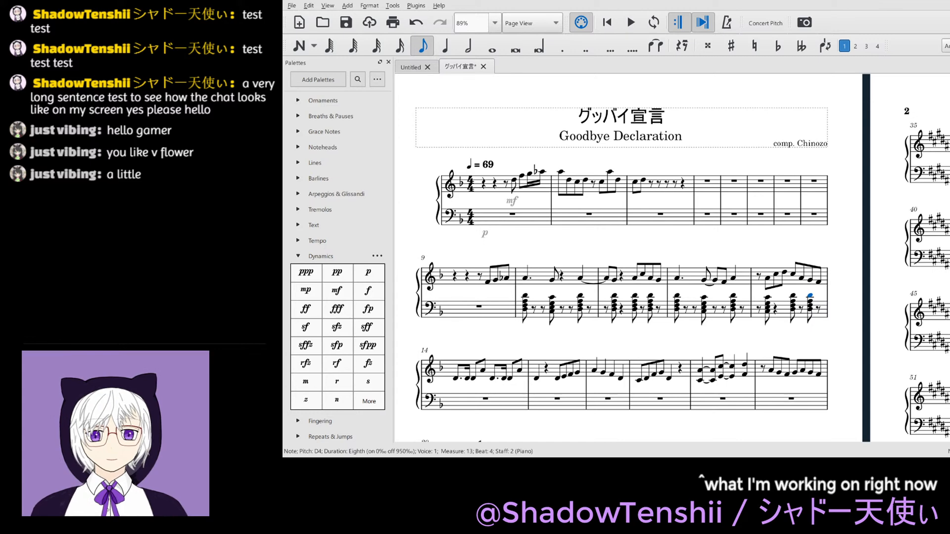
key(ctrl+s)
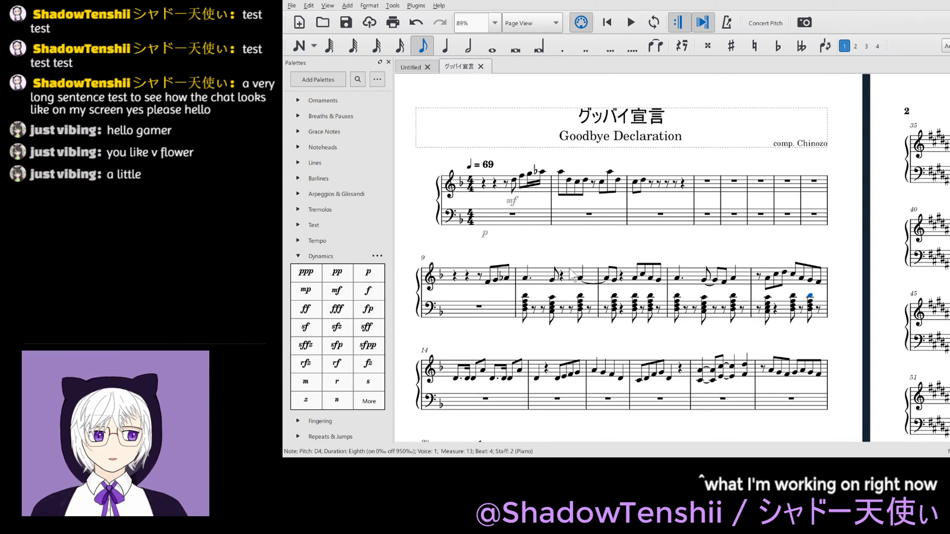
- Play back the score from the F4 at beat 3.5 of measure 9 into measure 14
click(488, 282)
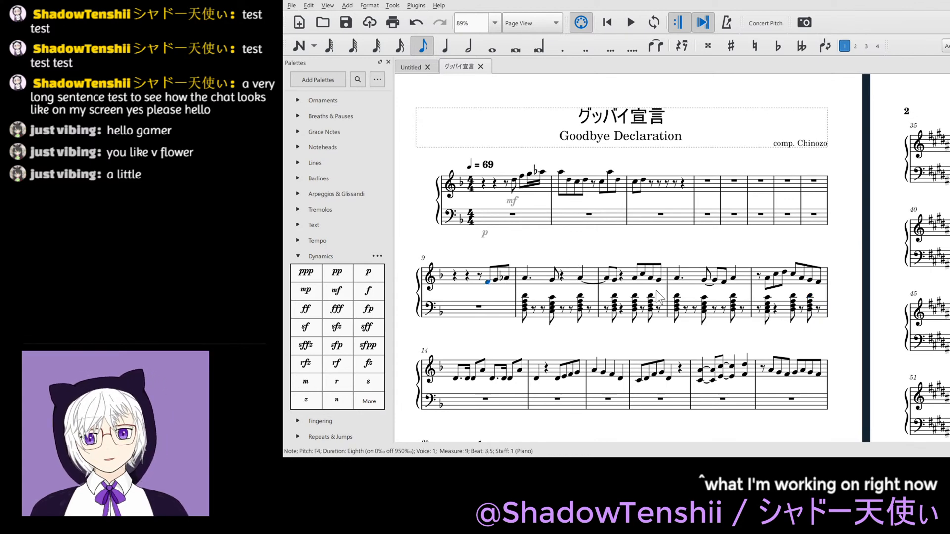
scroll(759, 304, down, 1)
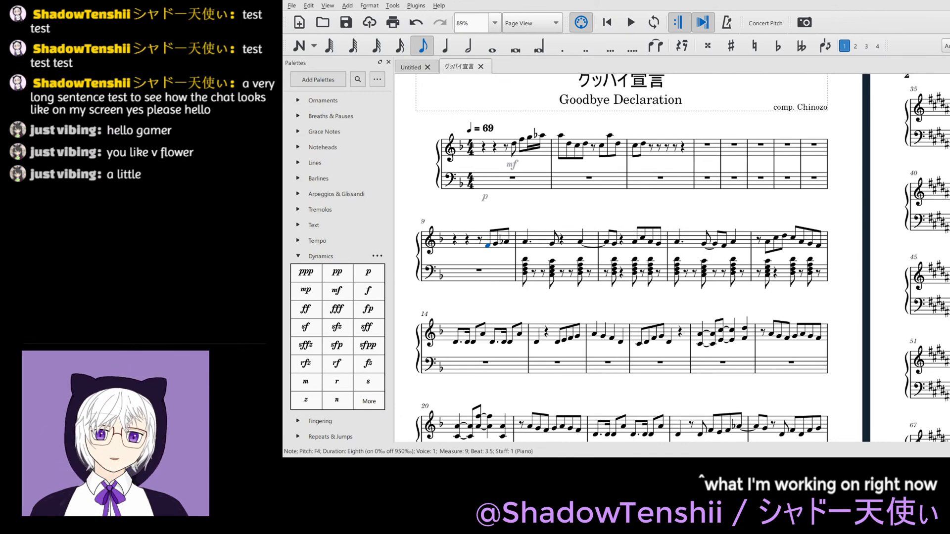
key(space)
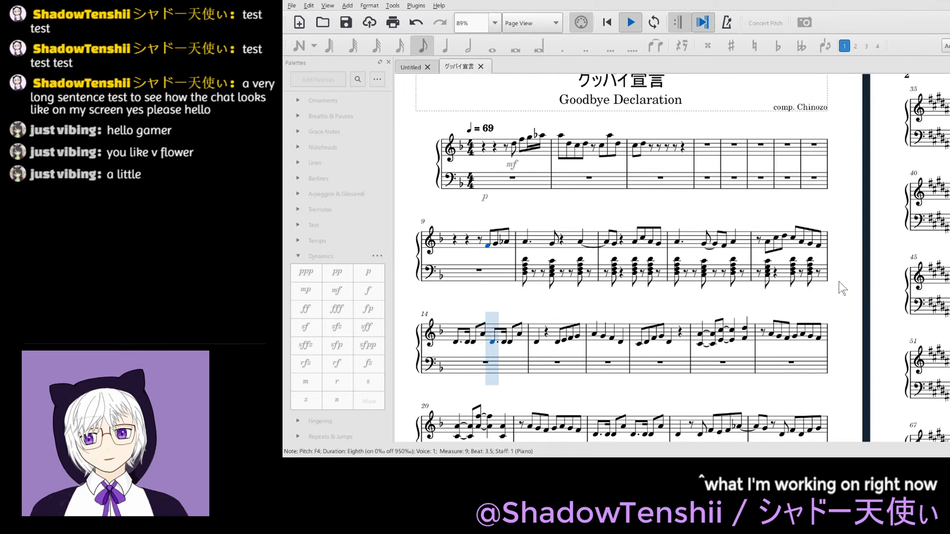
key(space)
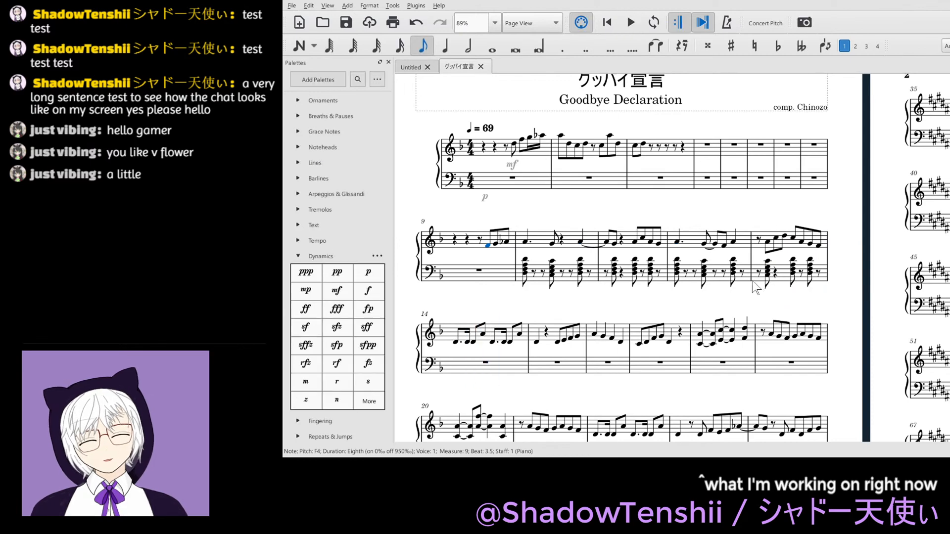